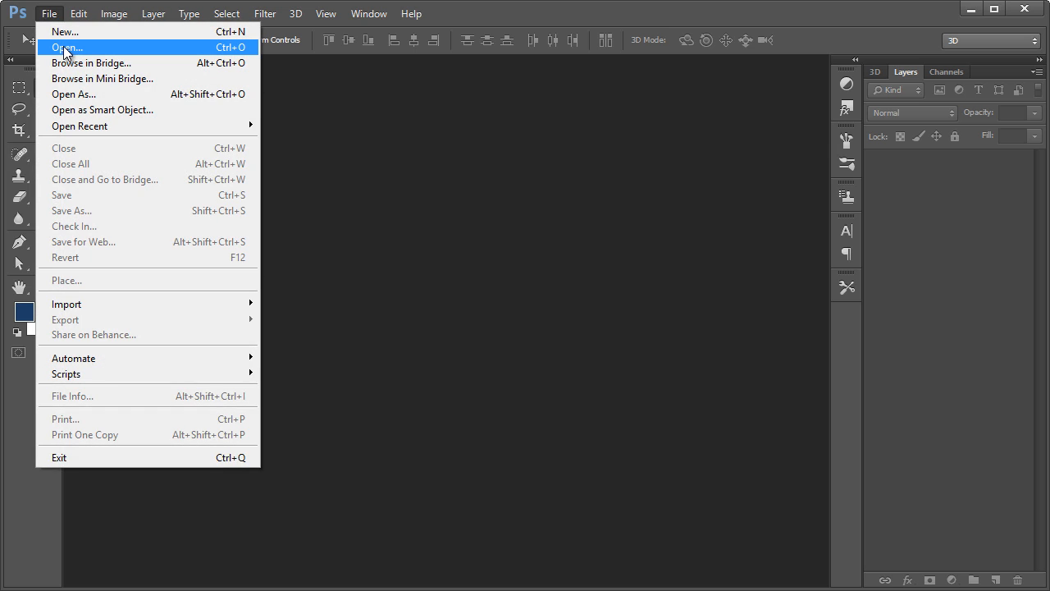
Open grid.psd from the src folder of the gaming website design project.
click(65, 49)
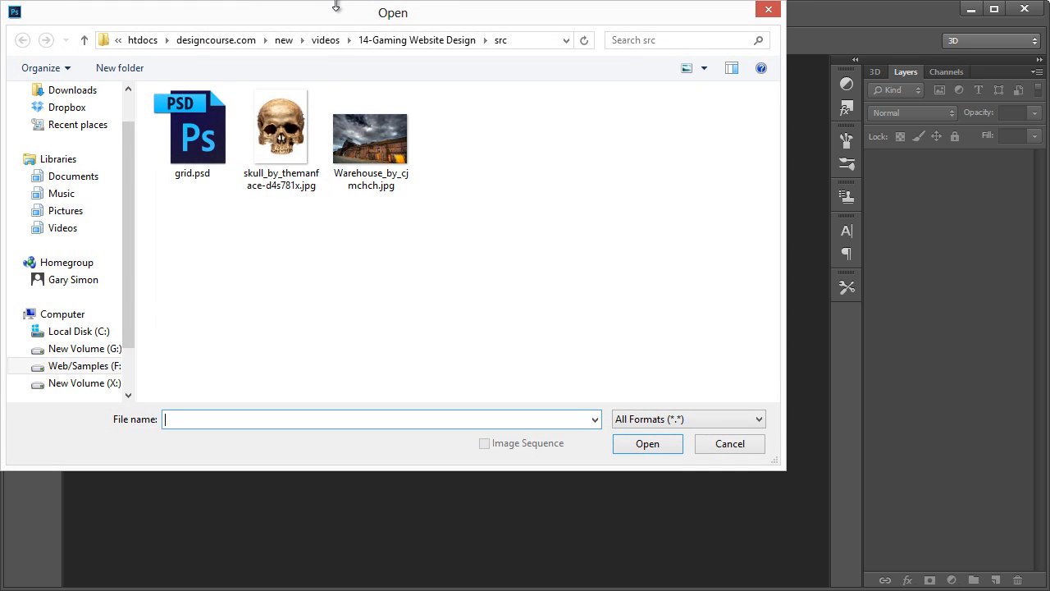
drag(336, 9, 431, 97)
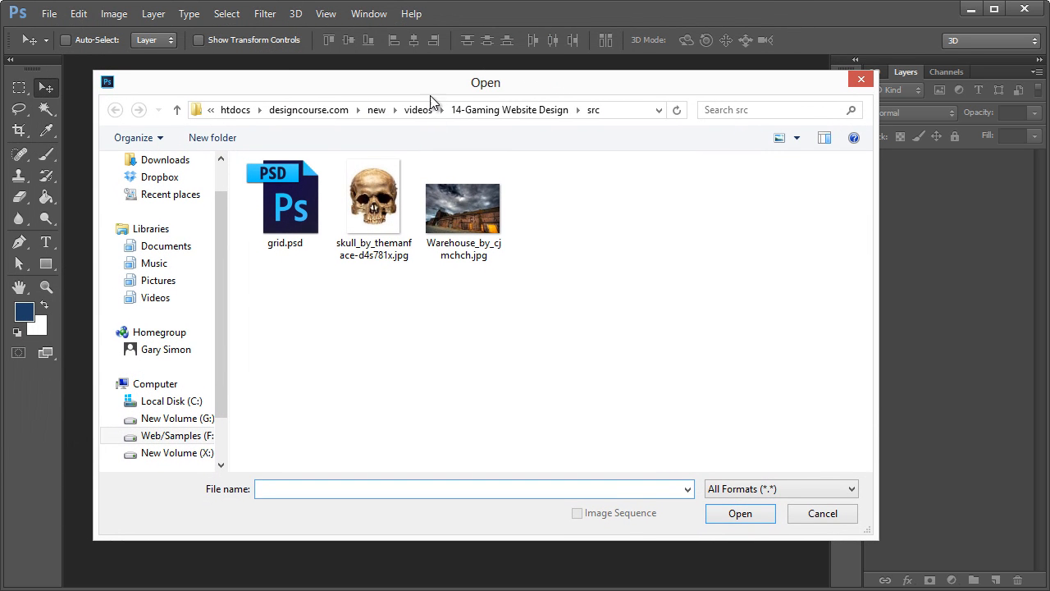
double_click(295, 223)
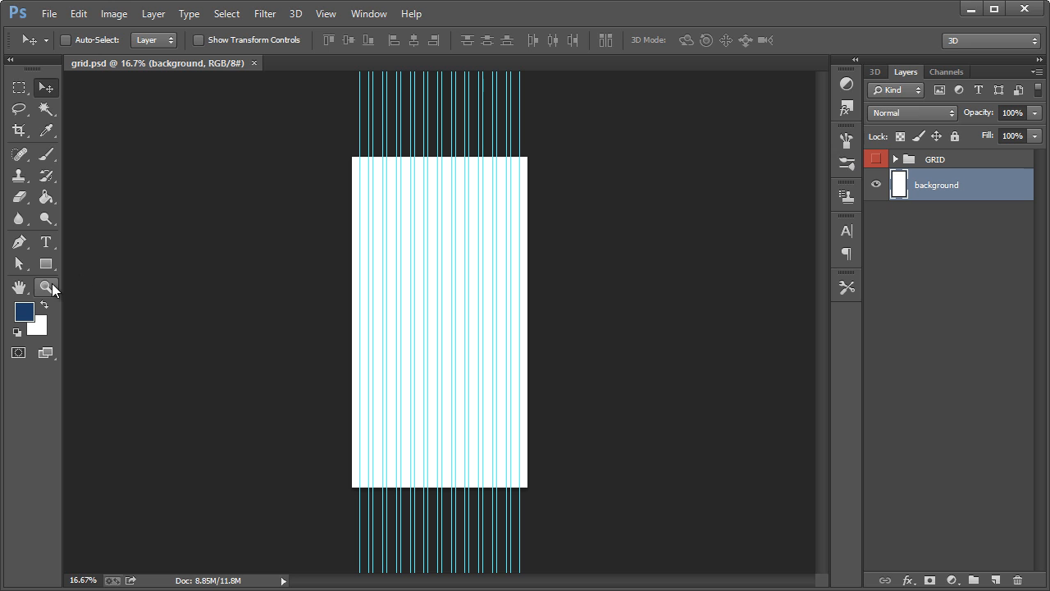
Examine the column guides of the blank page at 66.67% zoom, up to its upper edge.
click(46, 286)
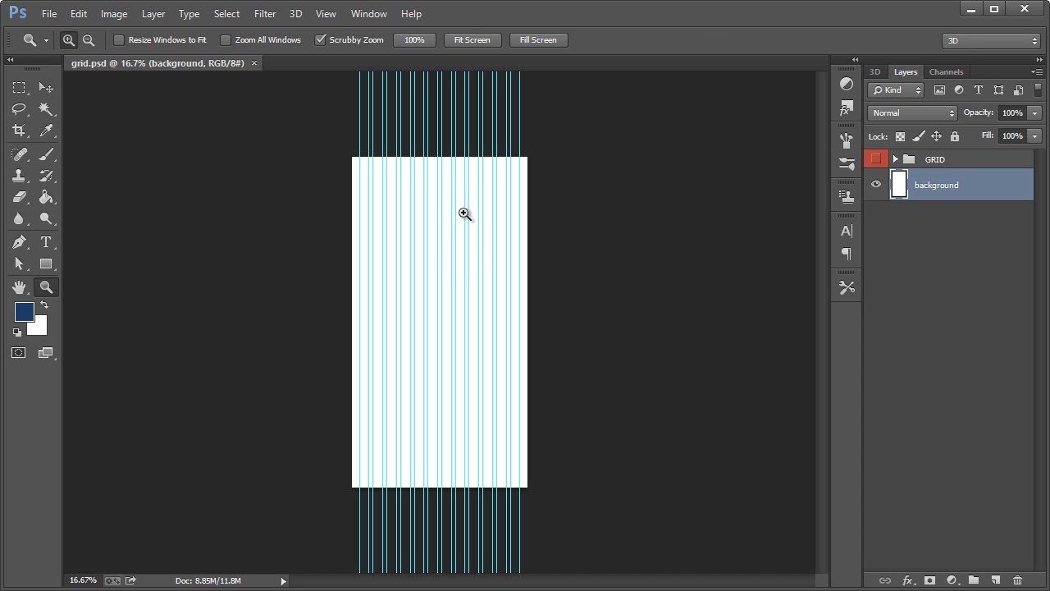
key(ctrl+1)
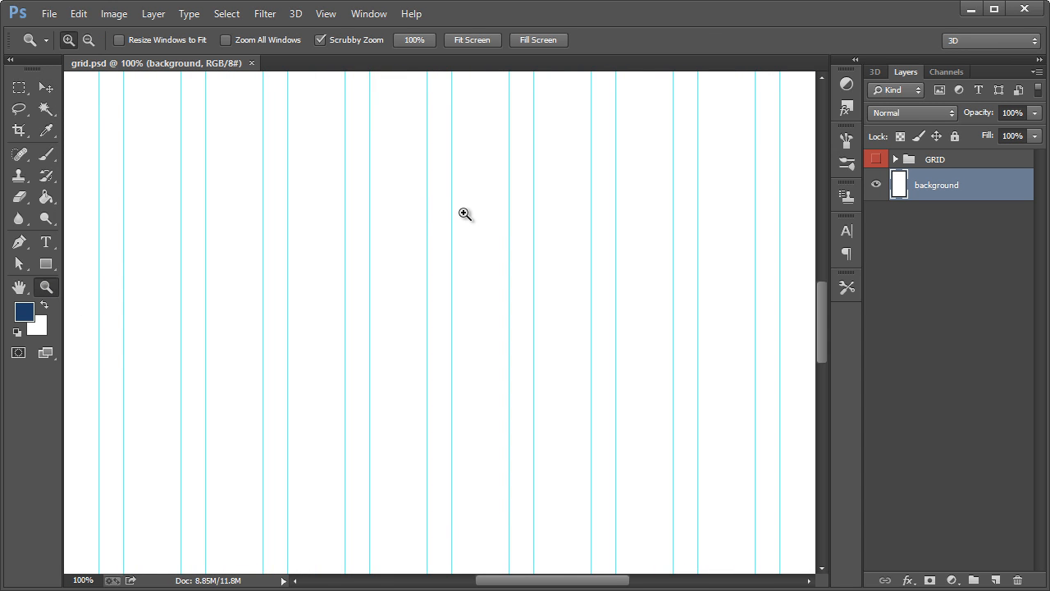
scroll(435, 223, up, 3)
right_click(281, 216)
click(329, 323)
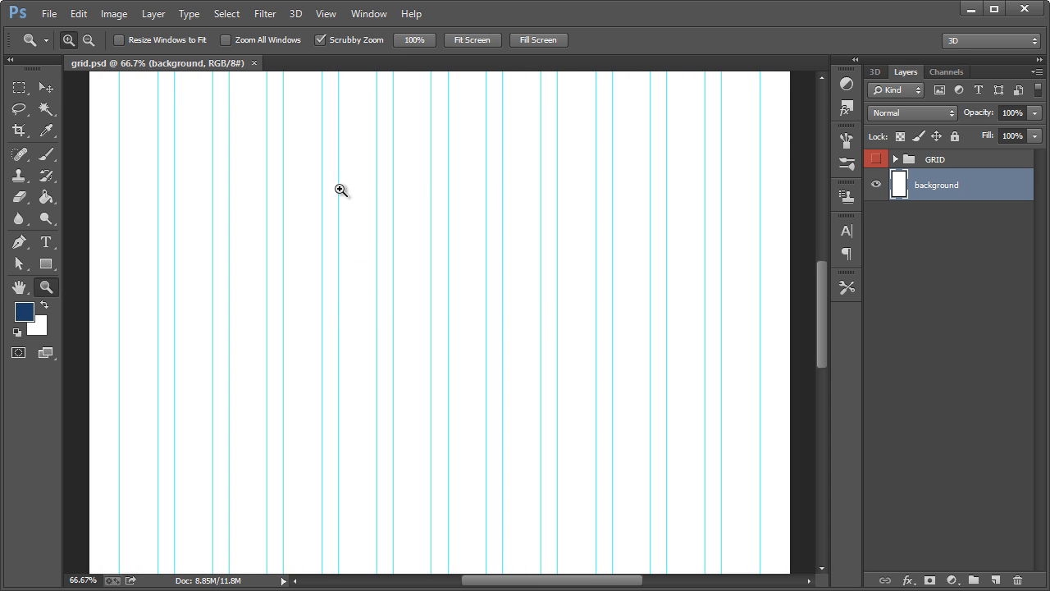
right_click(341, 189)
click(479, 169)
scroll(410, 268, up, 5)
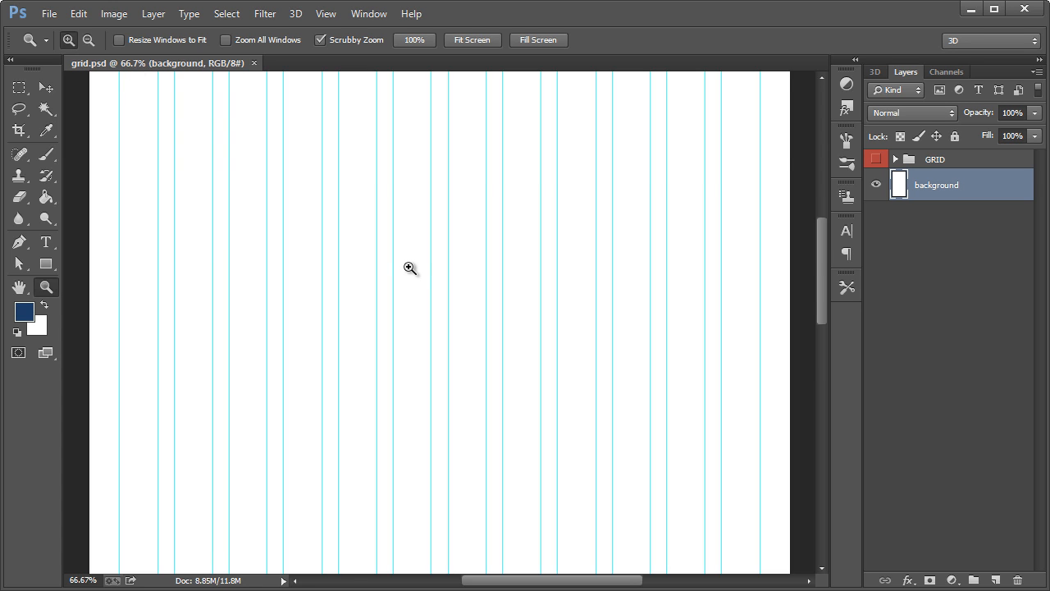
scroll(409, 269, up, 1)
scroll(818, 205, down, 1)
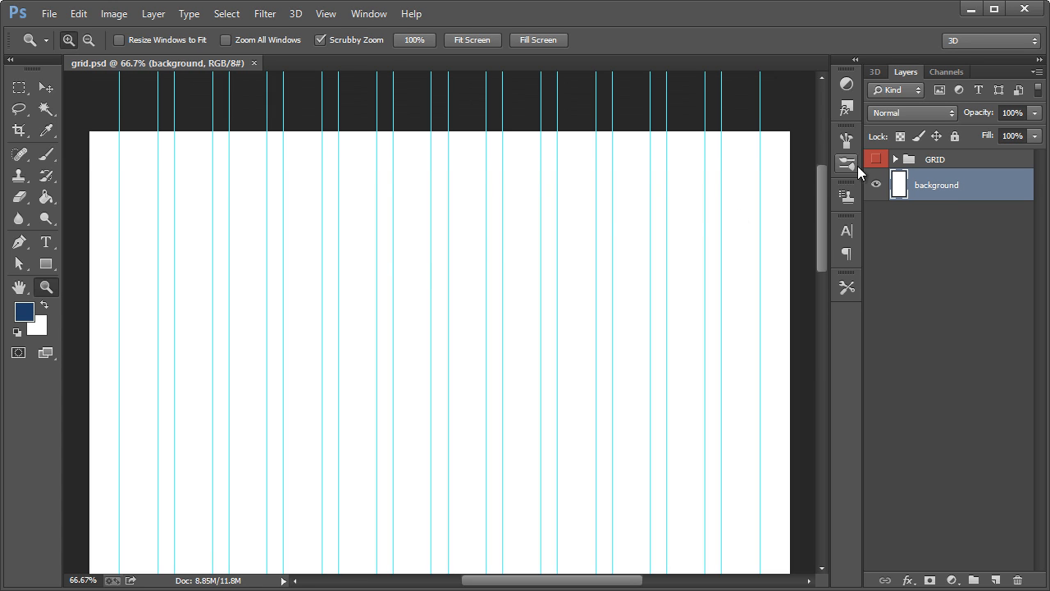
Hide the guides, show the GRID group's column overlay on the page, and select that group.
click(876, 160)
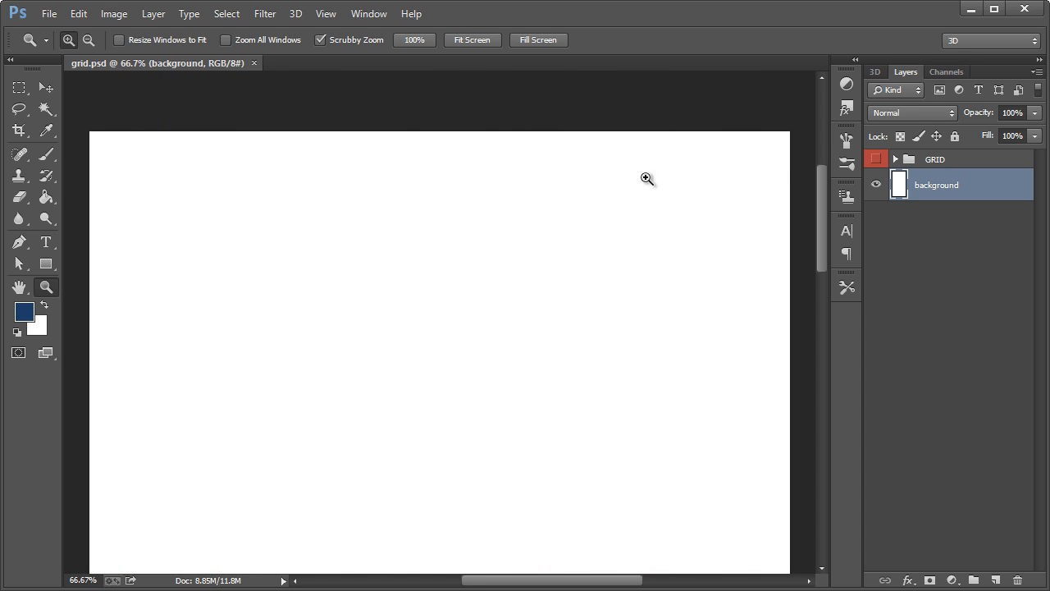
click(876, 160)
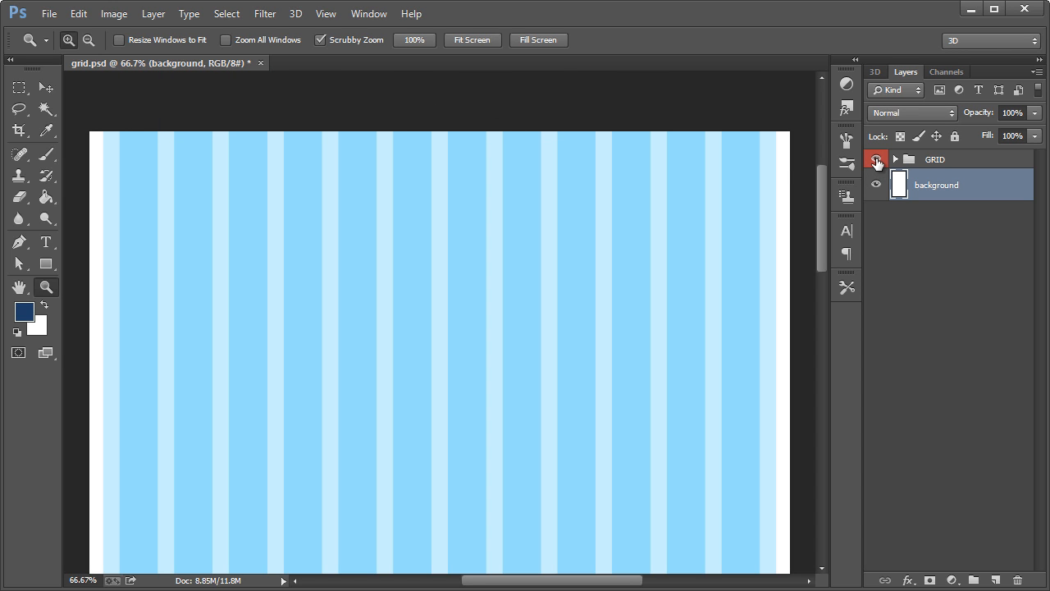
click(940, 162)
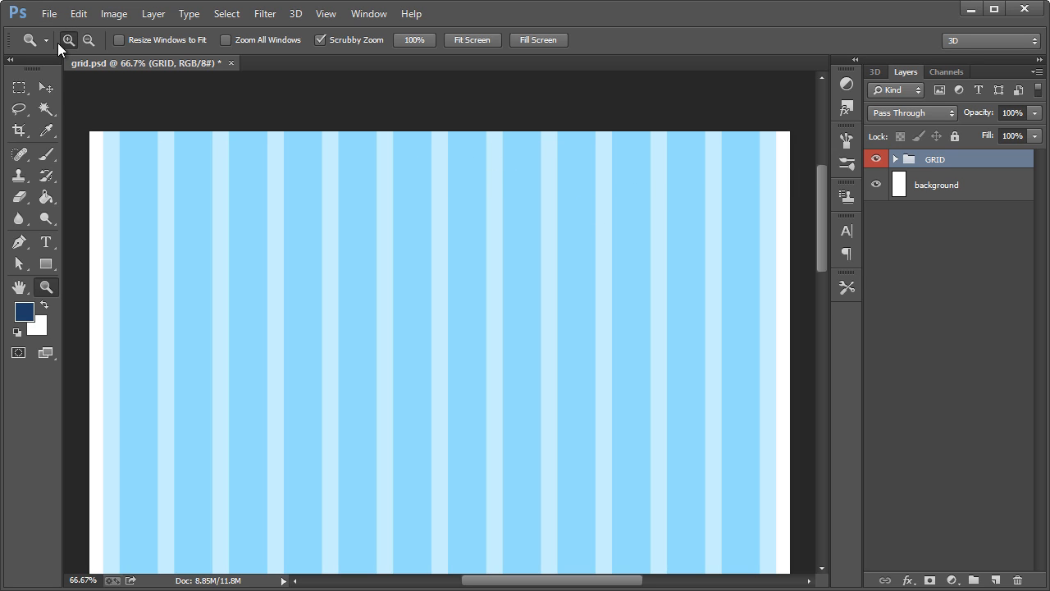
Fill the background layer with the dark grey #191919 using the Paint Bucket tool.
click(51, 192)
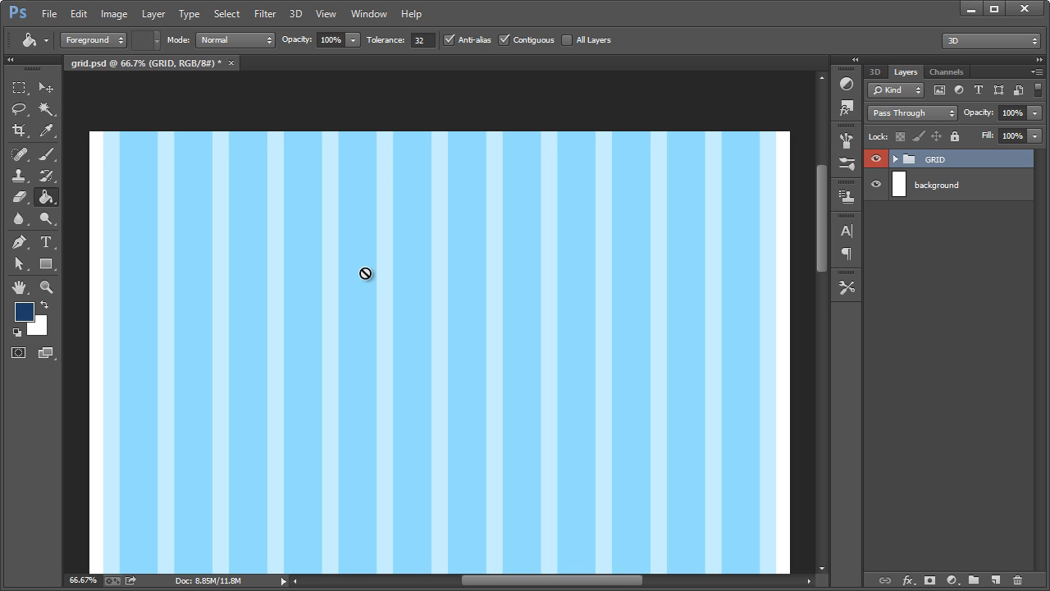
scroll(365, 273, down, 2)
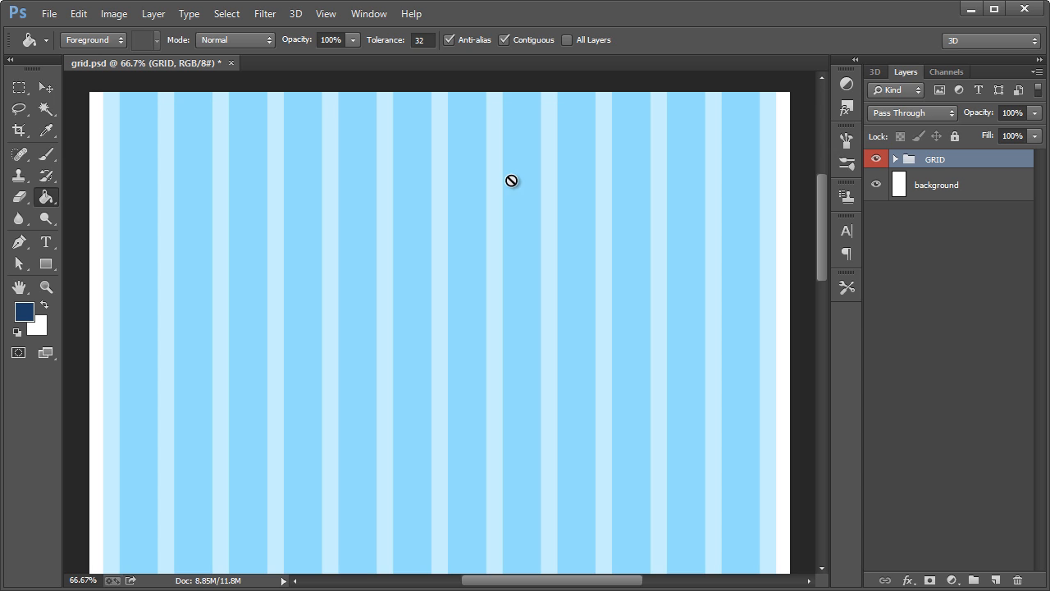
click(957, 193)
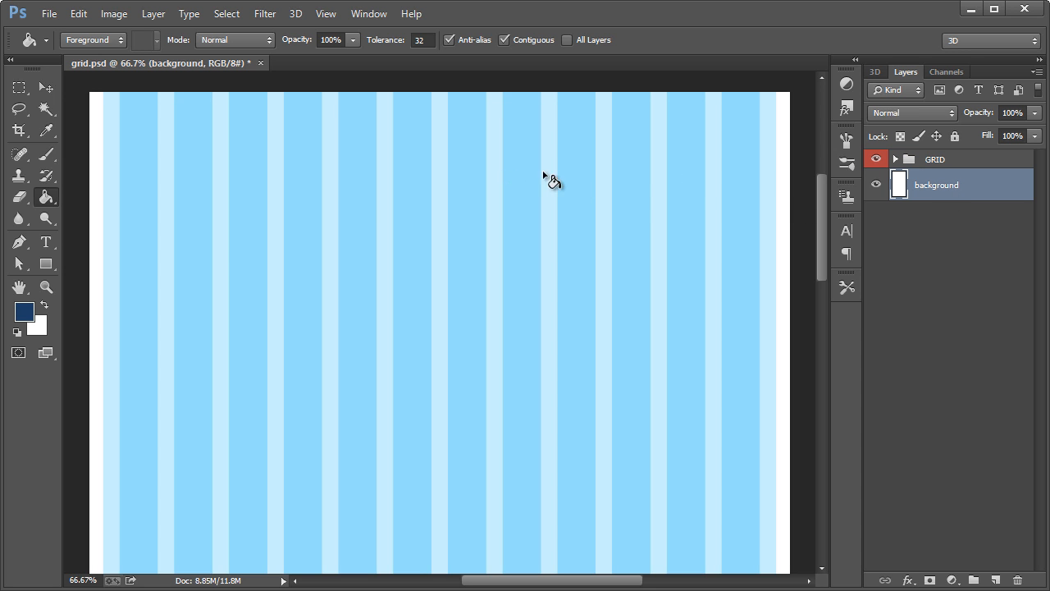
click(25, 316)
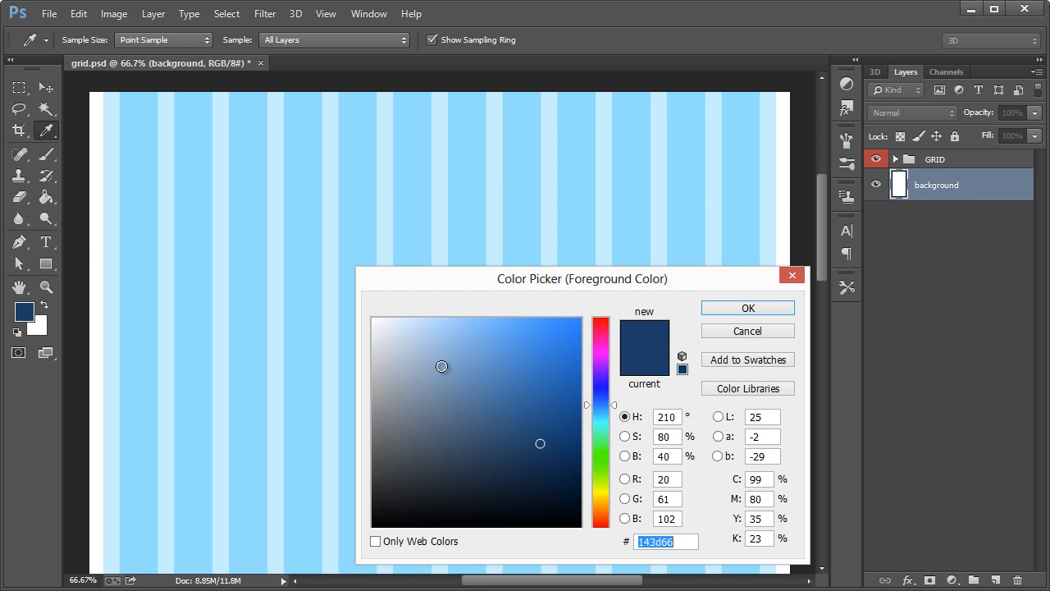
drag(463, 290, 370, 182)
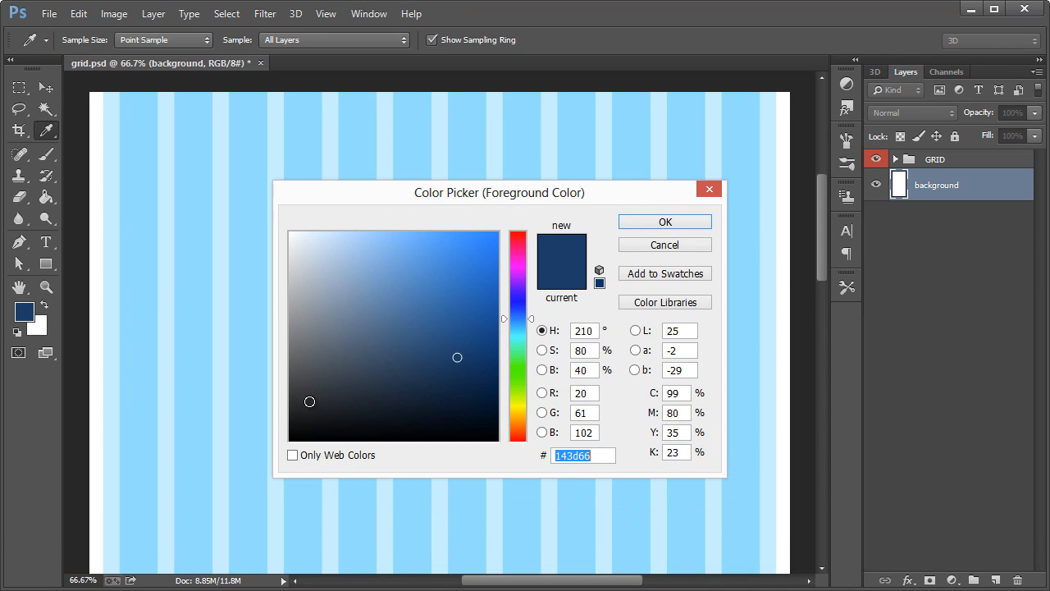
mouse_move(314, 398)
mouse_down()
mouse_move(289, 406)
mouse_move(281, 422)
mouse_up()
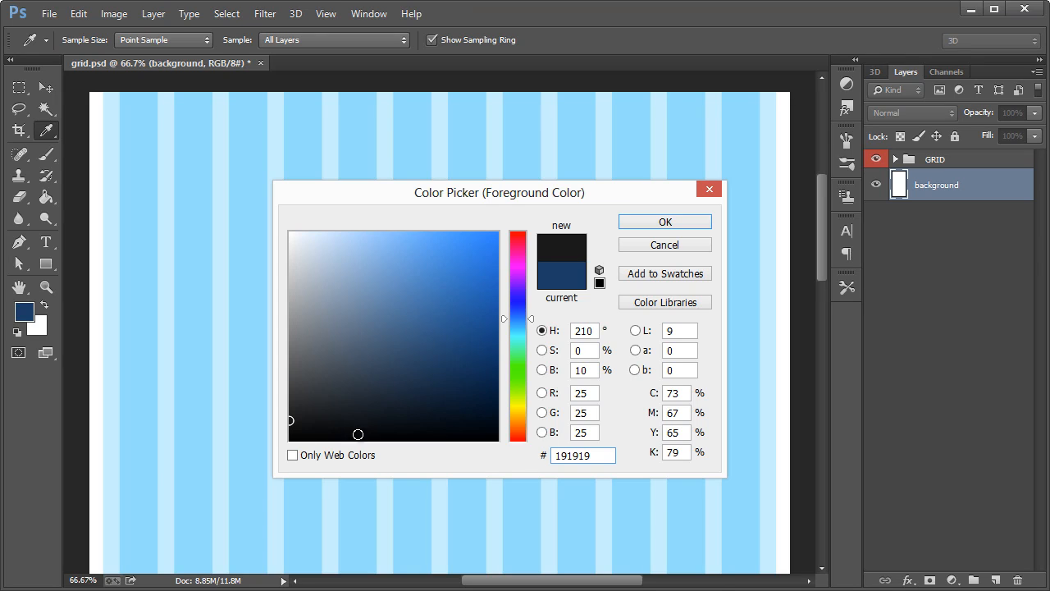
drag(586, 455, 553, 461)
click(659, 222)
key(g)
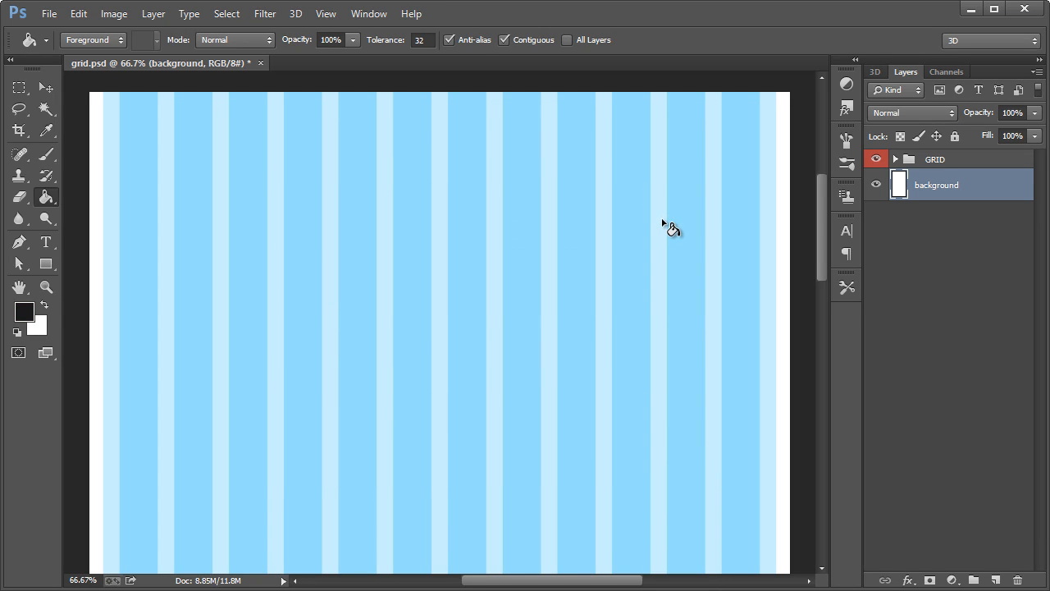
click(725, 248)
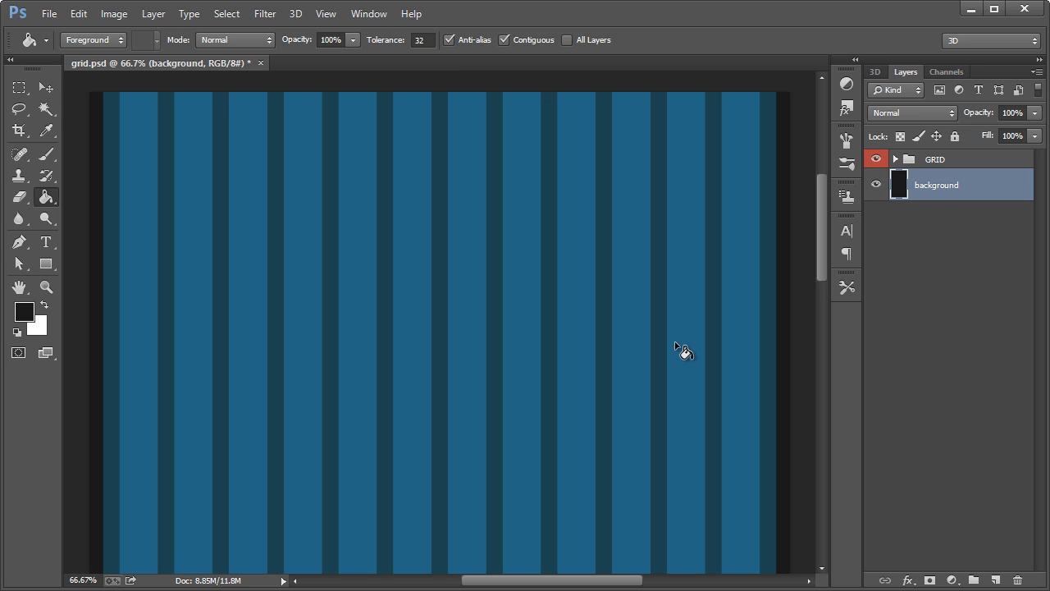
Hide the GRID group's column overlay.
click(877, 159)
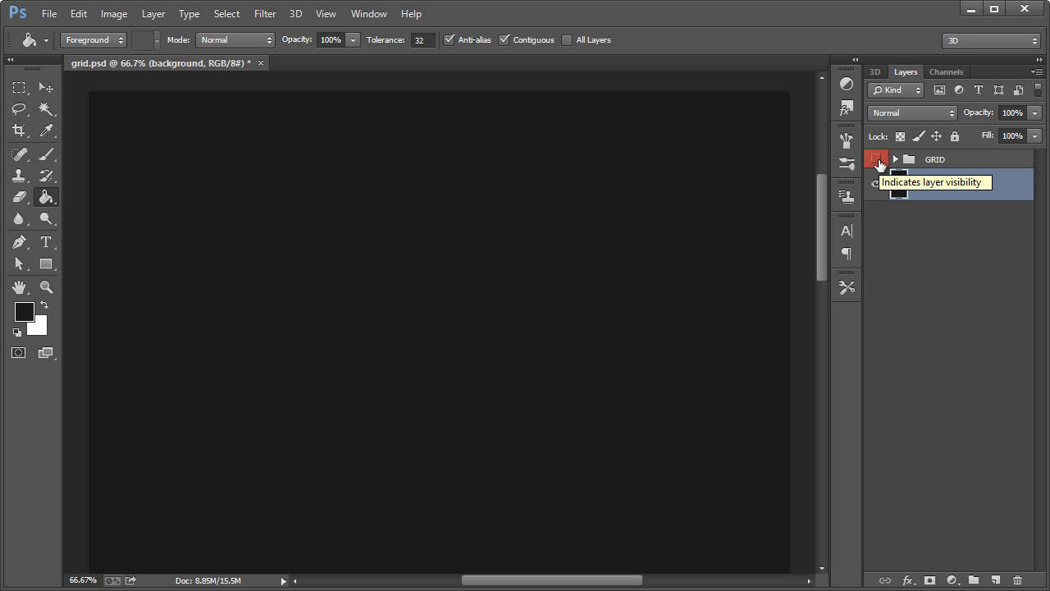
click(877, 160)
click(878, 160)
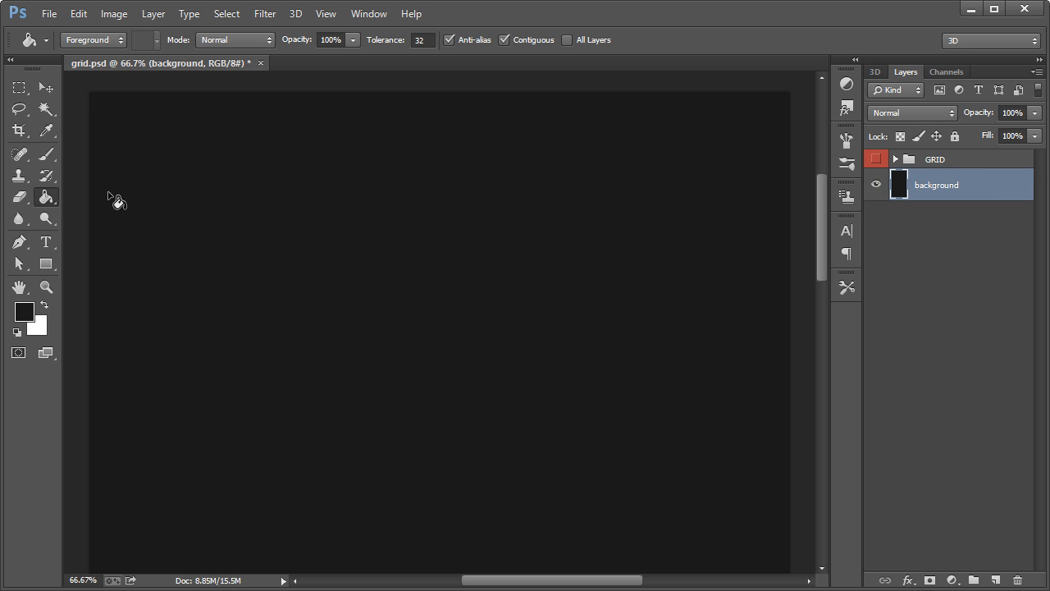
Draw a header rectangle about 1294 × 91 px in grey #3f3f3f across the full width of the page's upper edge.
key(u)
click(45, 264)
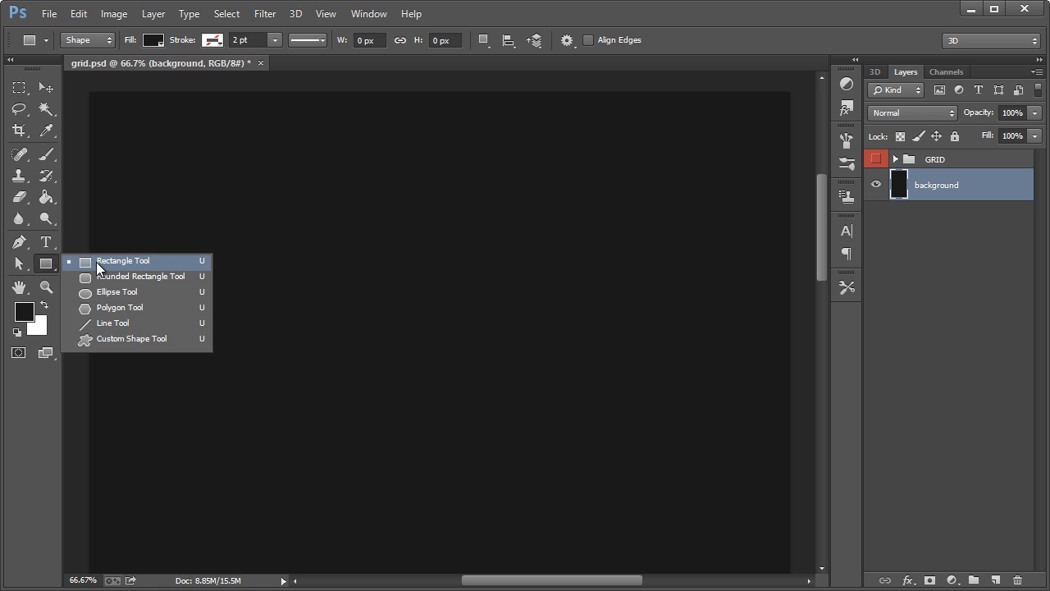
click(97, 261)
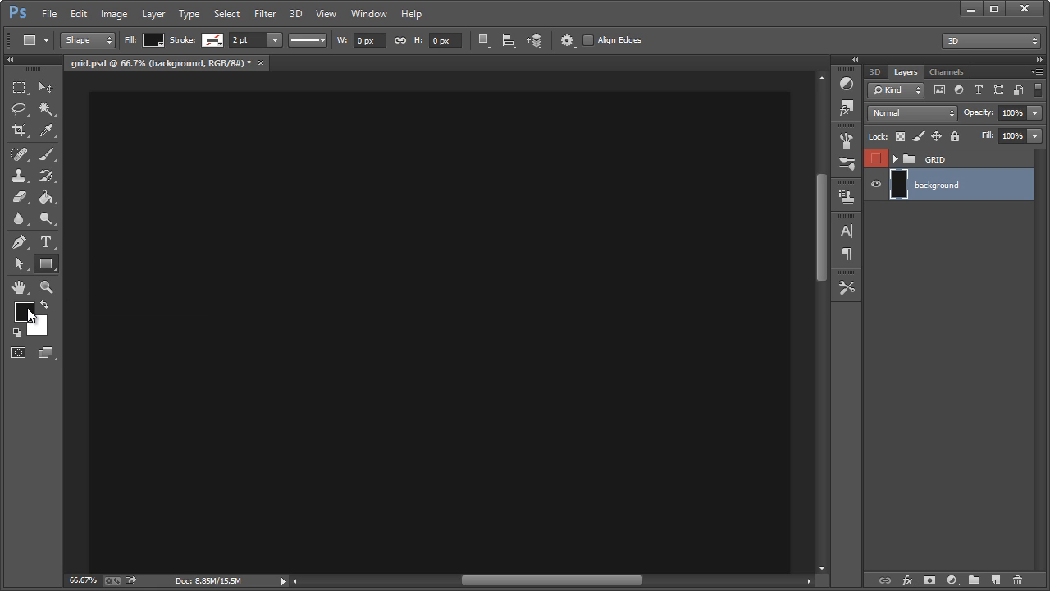
click(25, 311)
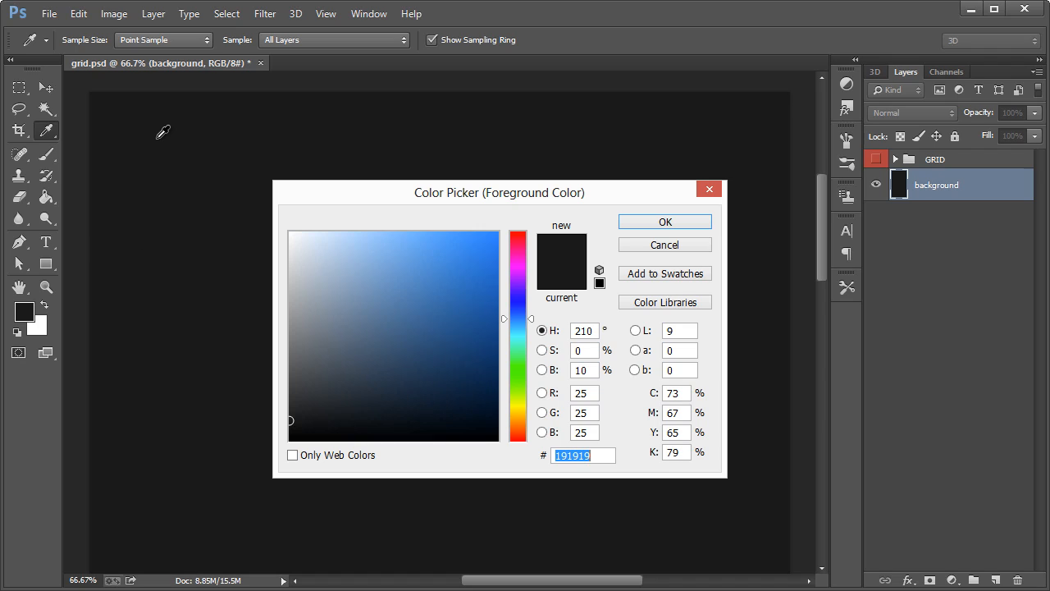
text(1a1a1a)
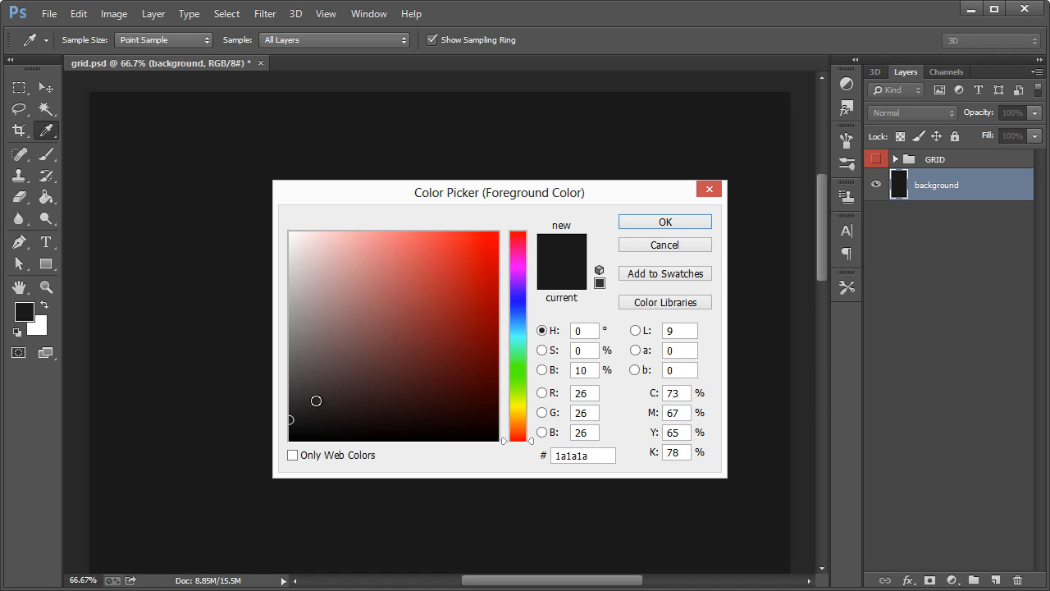
drag(298, 399, 272, 387)
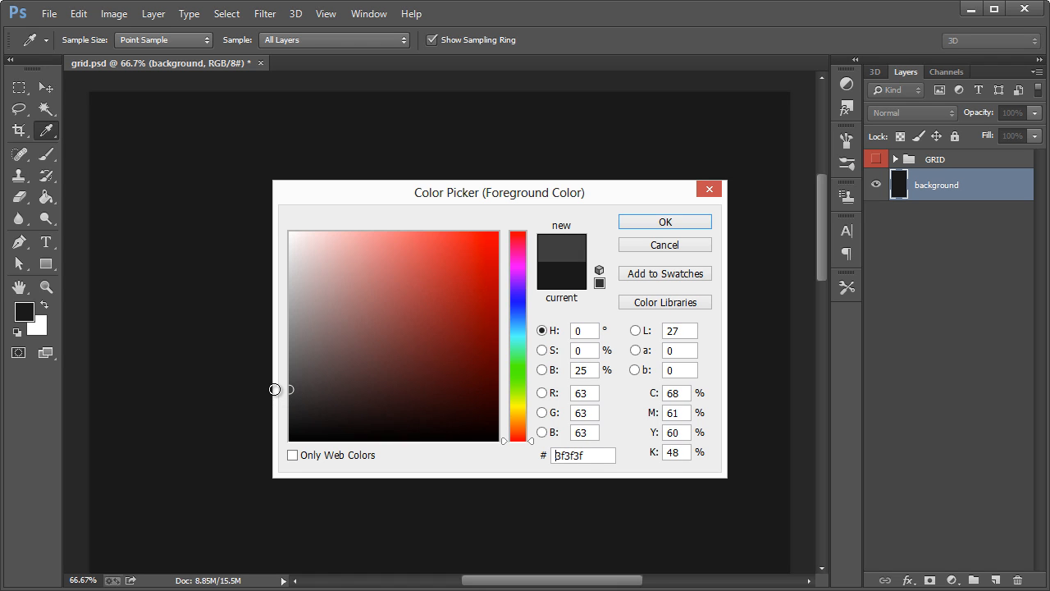
click(666, 223)
key(u)
drag(86, 88, 794, 137)
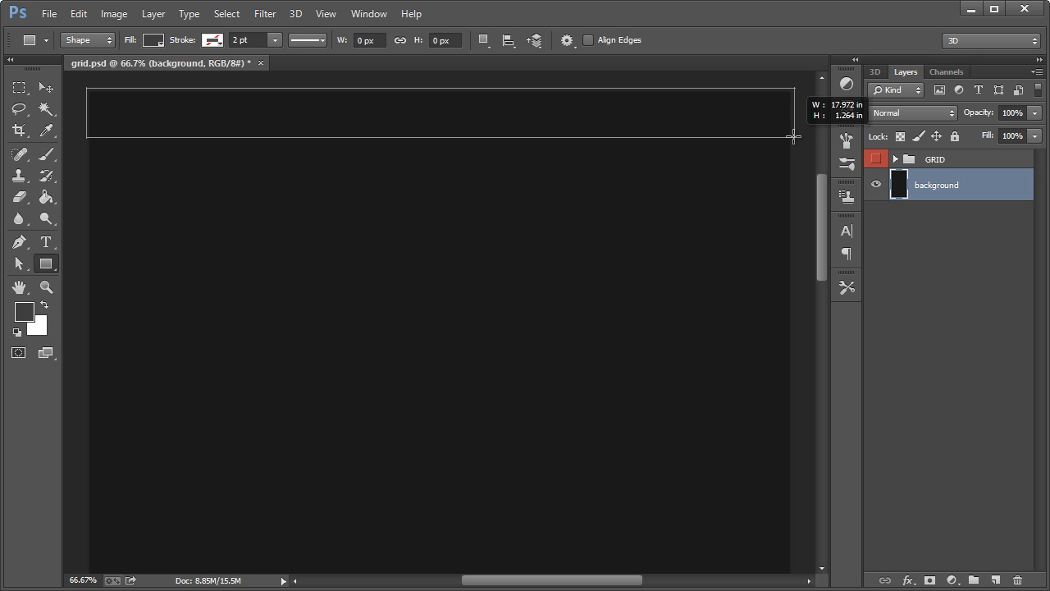
drag(793, 137, 795, 137)
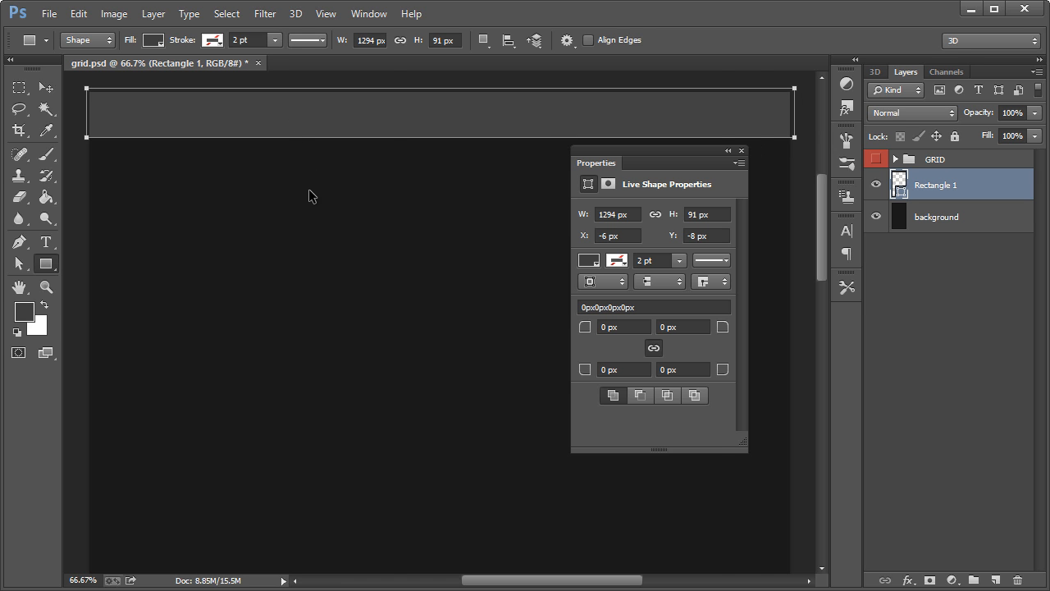
Hide the path outline around the header rectangle and close its live shape properties.
key(ctrl+semicolon)
key(ctrl+h)
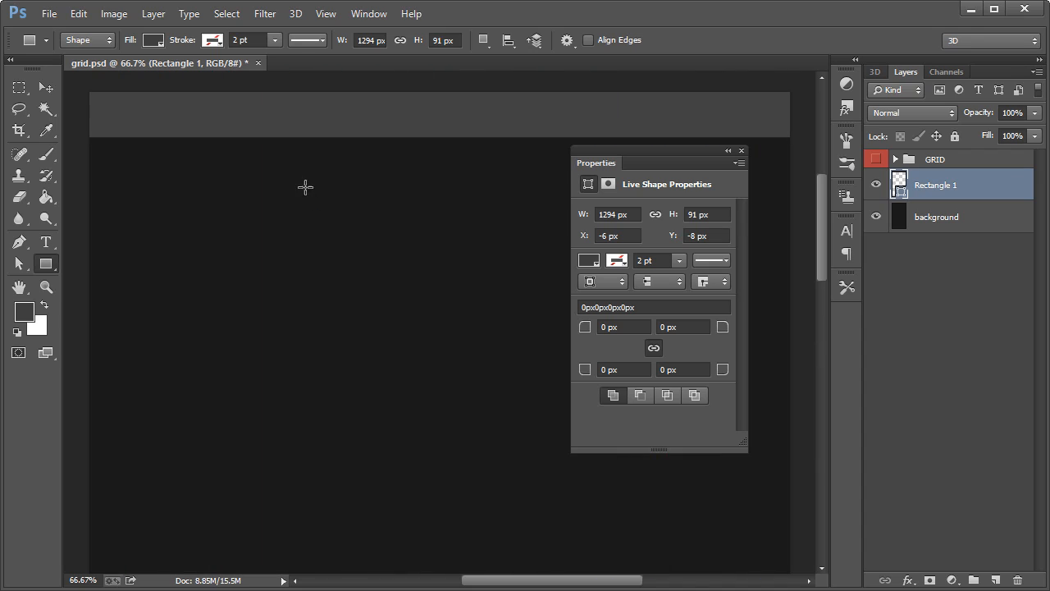
click(742, 151)
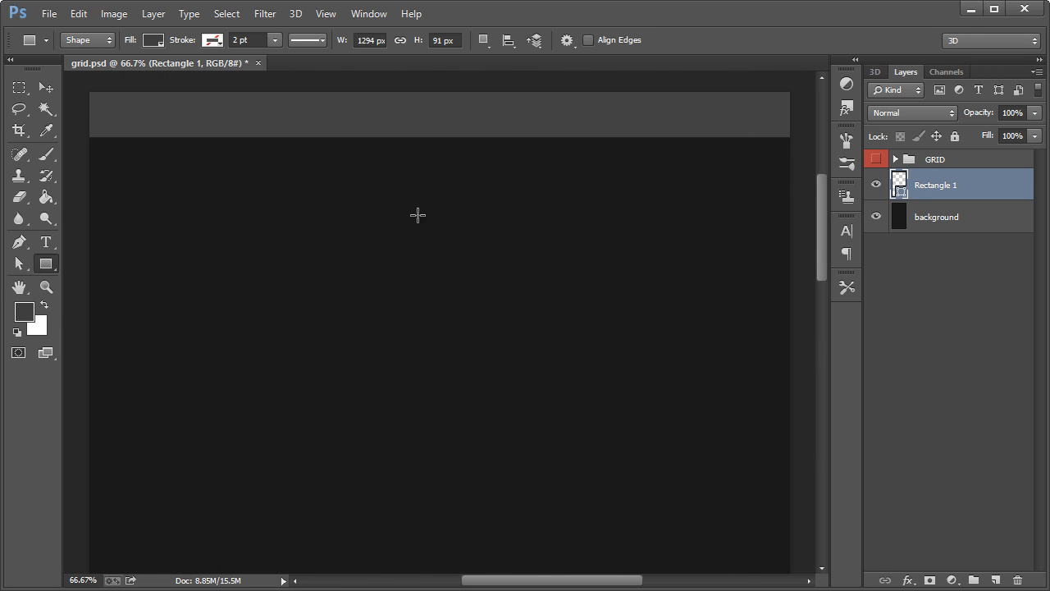
drag(366, 256, 790, 284)
key(ctrl+z)
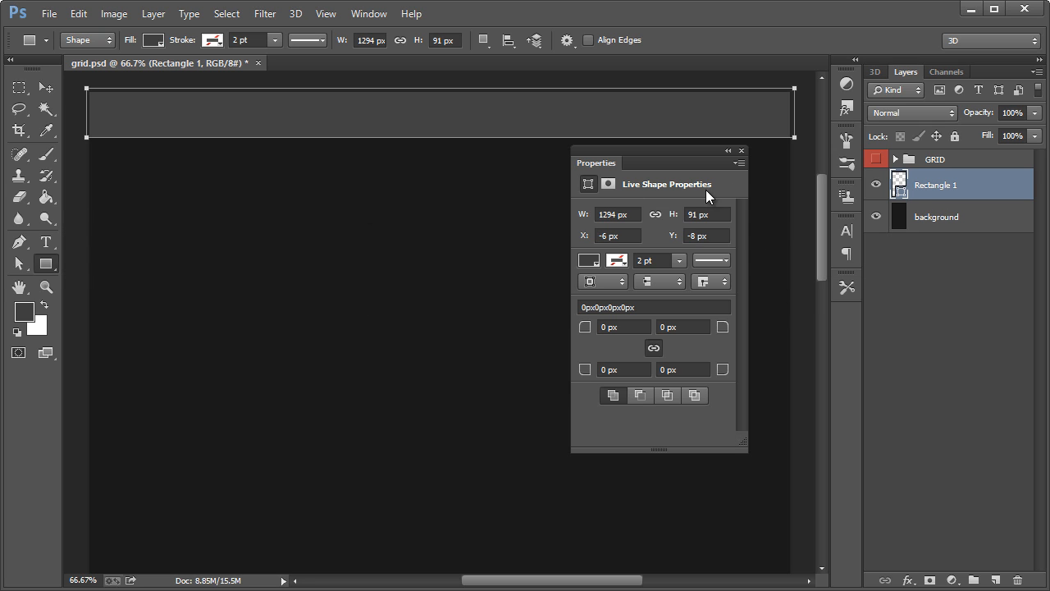
click(744, 152)
key(ctrl+semicolon)
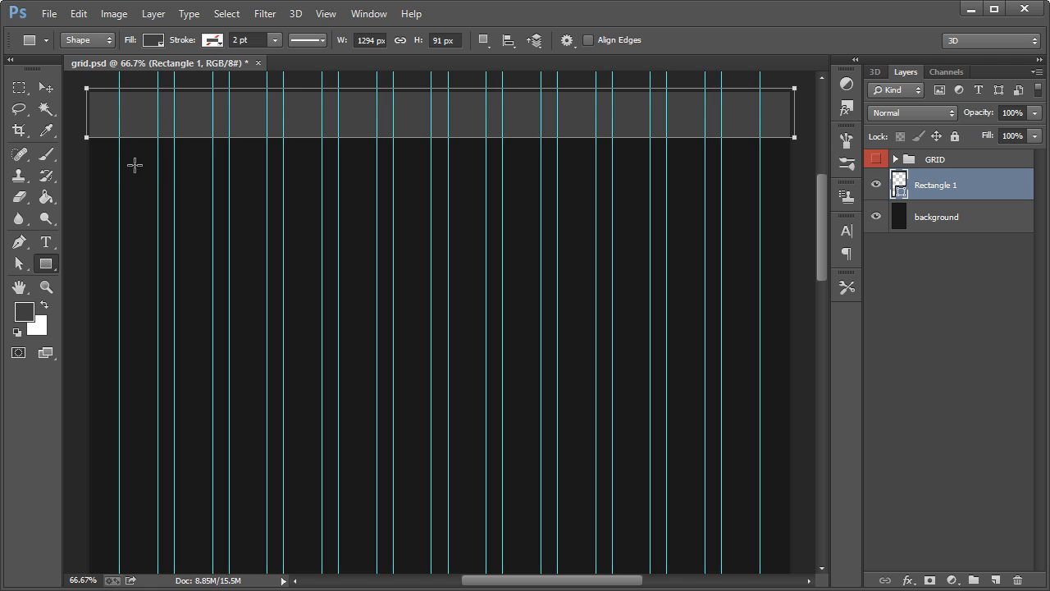
key(ctrl+h)
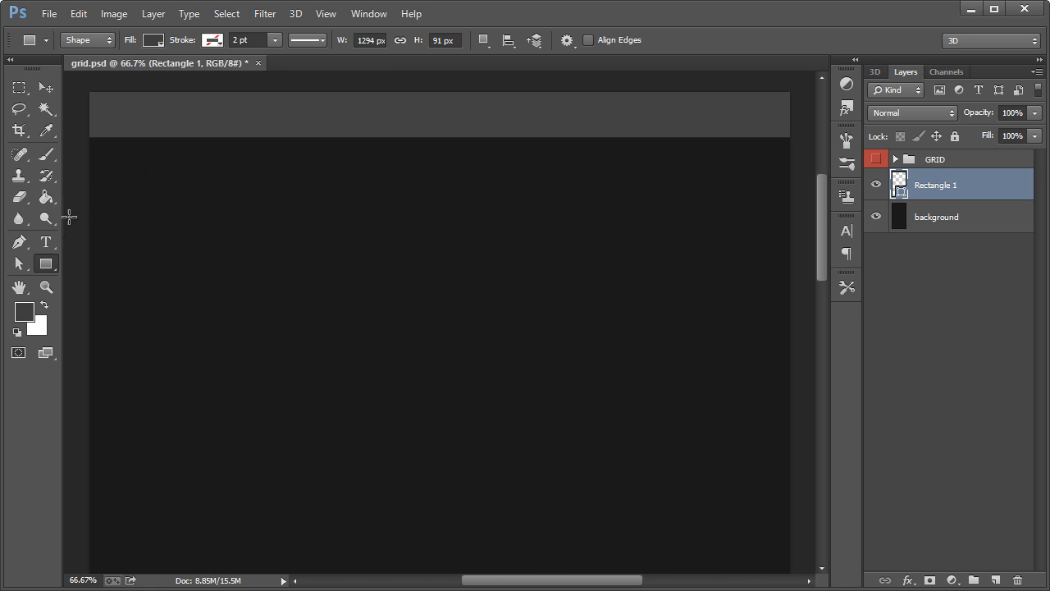
Add the title text SKULLWARZ near the start of the header bar with the Type tool.
click(46, 241)
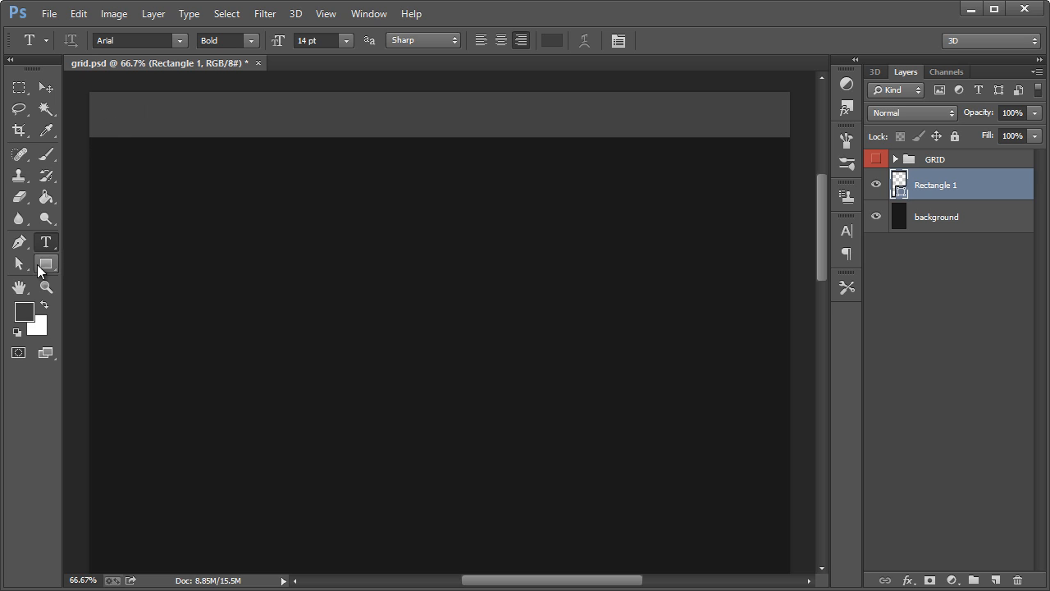
click(136, 115)
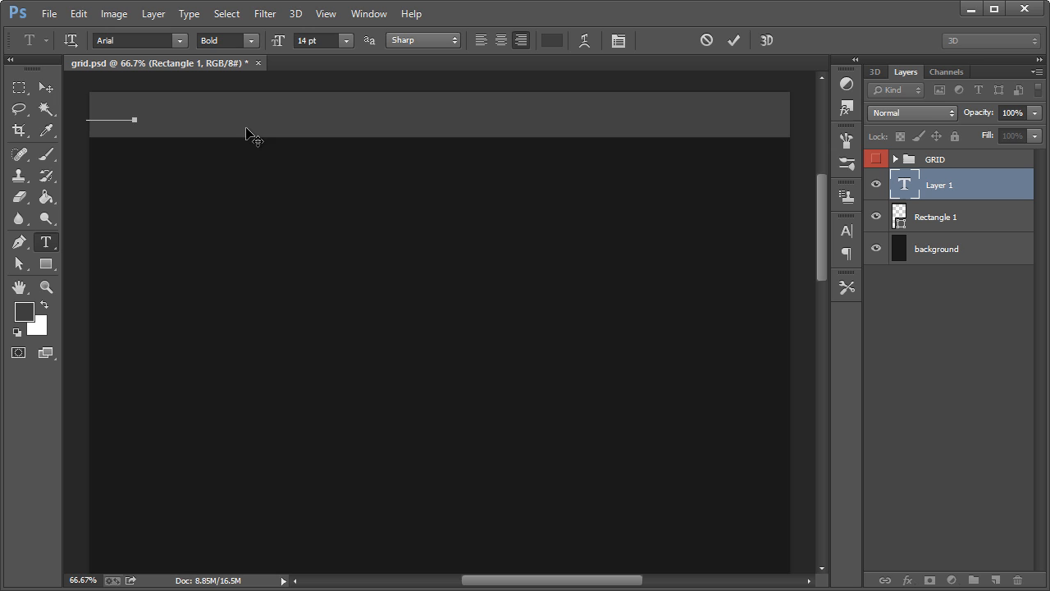
click(46, 87)
Set the SKULLWARZ text color to white and left-align it.
click(49, 242)
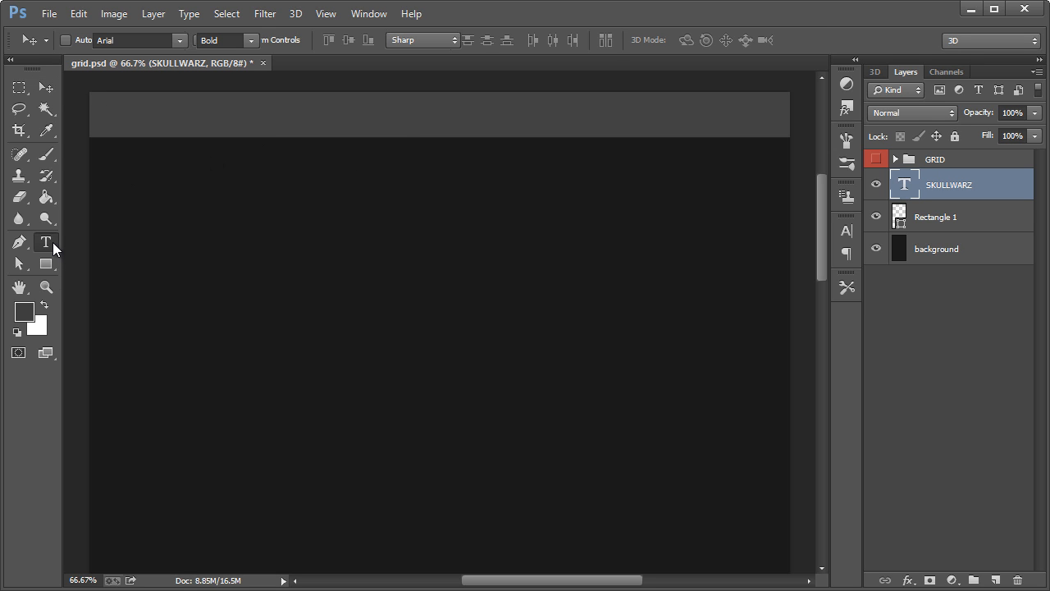
click(552, 41)
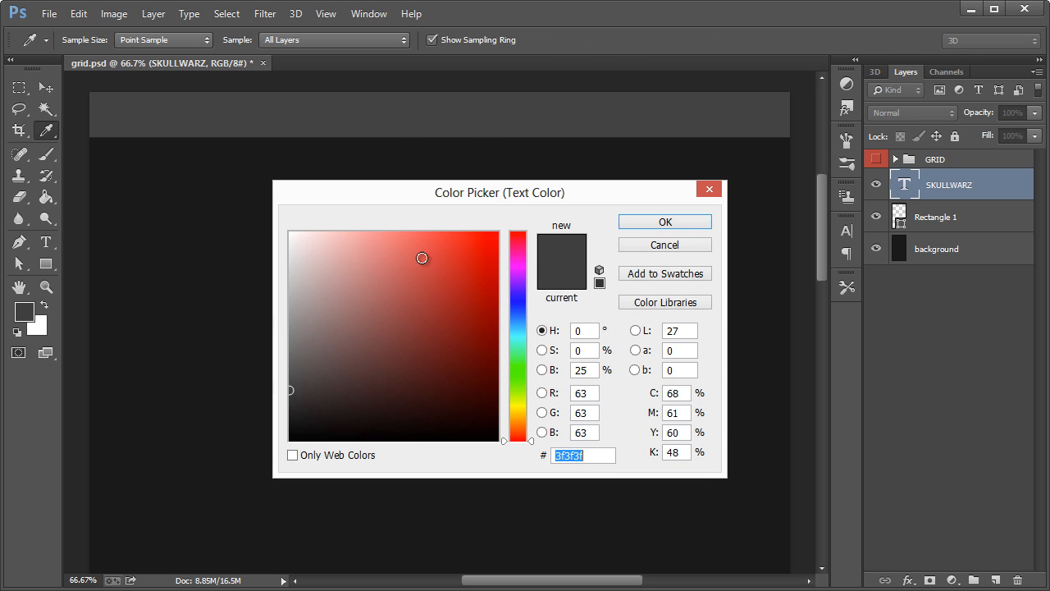
drag(322, 274, 246, 180)
click(640, 219)
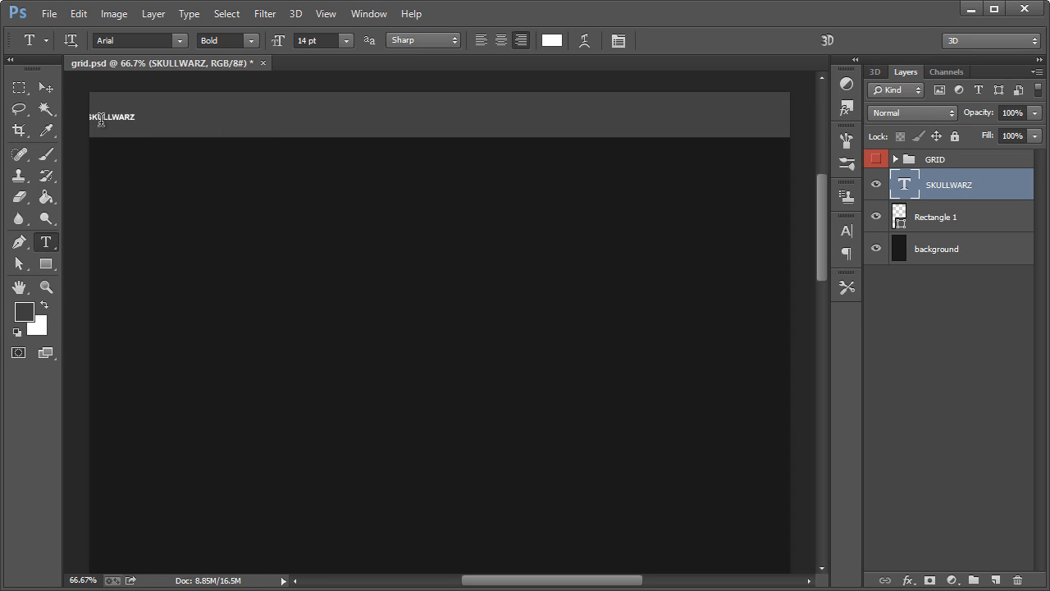
click(481, 40)
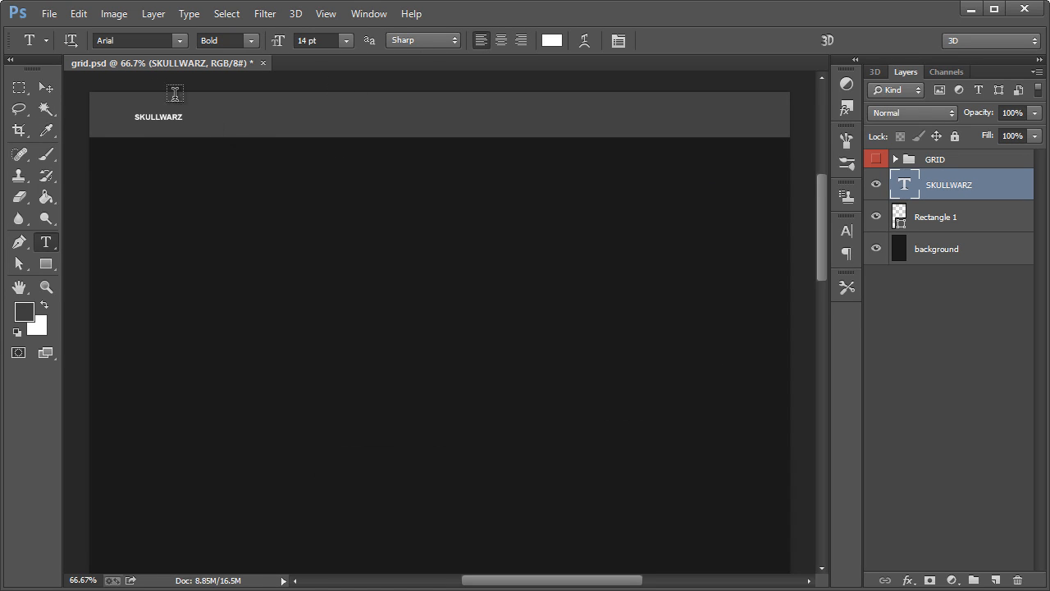
Enlarge the SKULLWARZ text proportionally to about 168% with Free Transform.
click(45, 88)
key(ctrl+t)
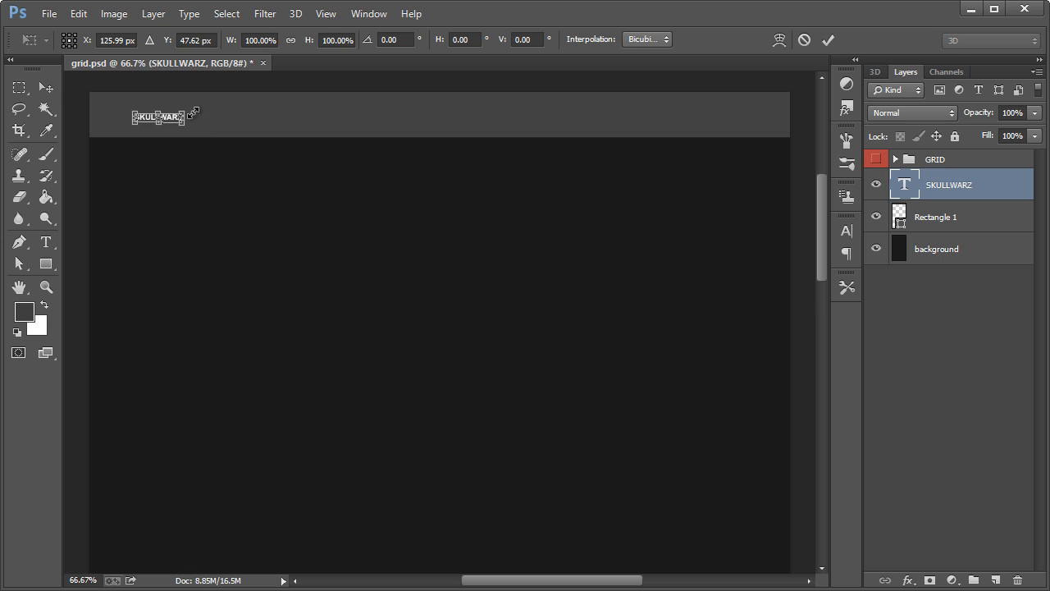
mouse_move(193, 111)
mouse_down()
mouse_move(244, 101)
mouse_move(214, 108)
mouse_up()
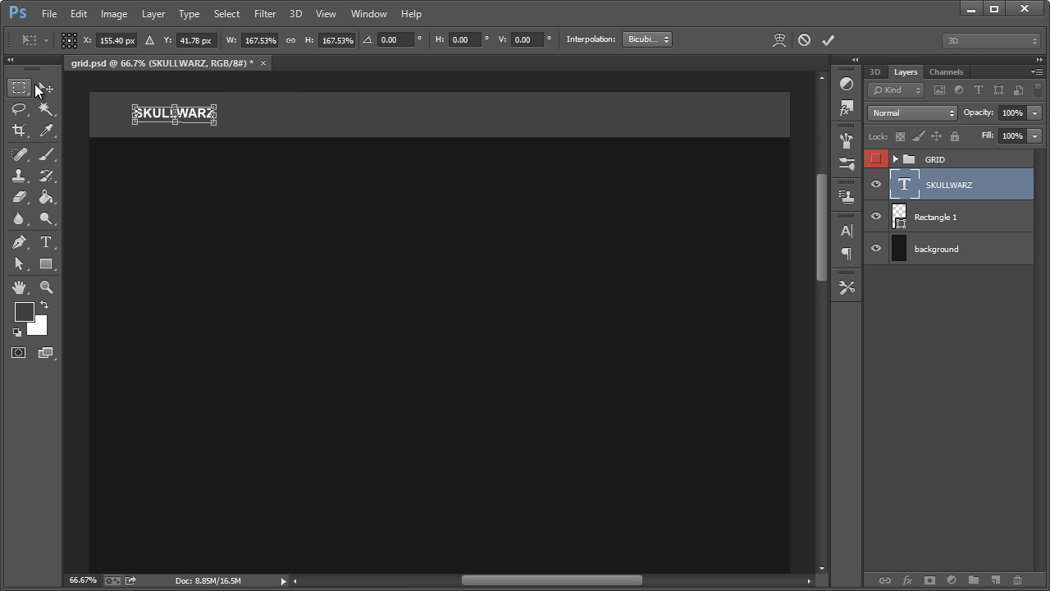
click(46, 87)
key(Return)
Show the GRID group's column overlay and move the SKULLWARZ text to start at the first column's left edge.
key(z)
click(190, 133)
scroll(235, 203, up, 1)
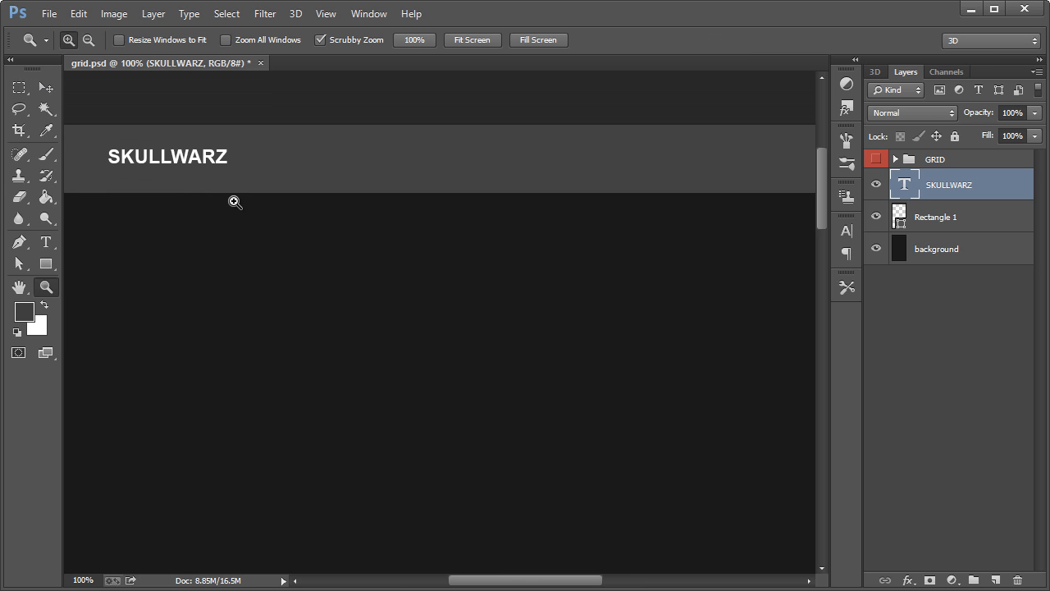
drag(522, 585, 513, 585)
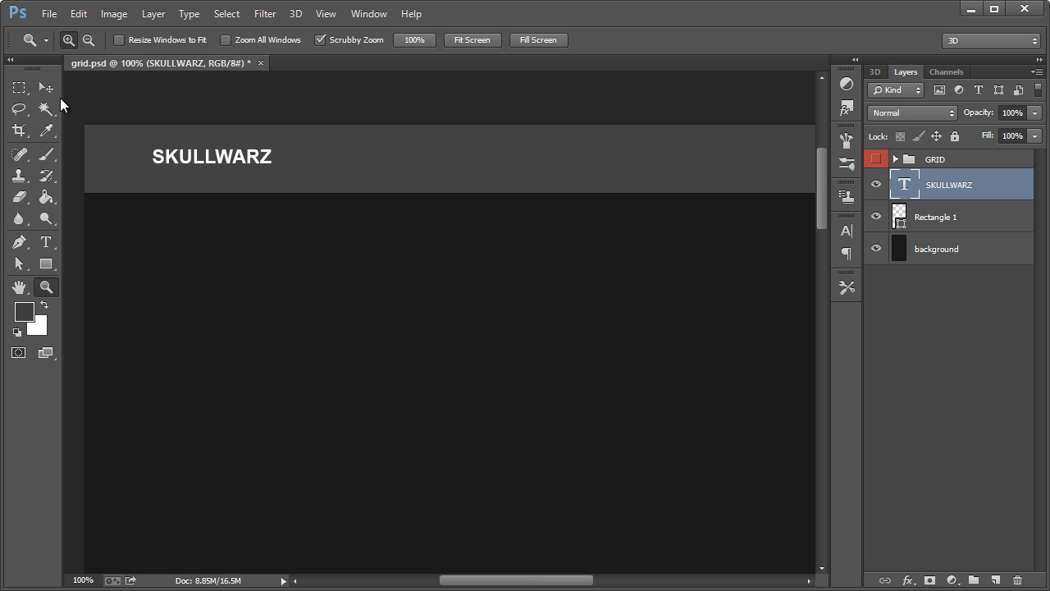
click(46, 87)
click(873, 161)
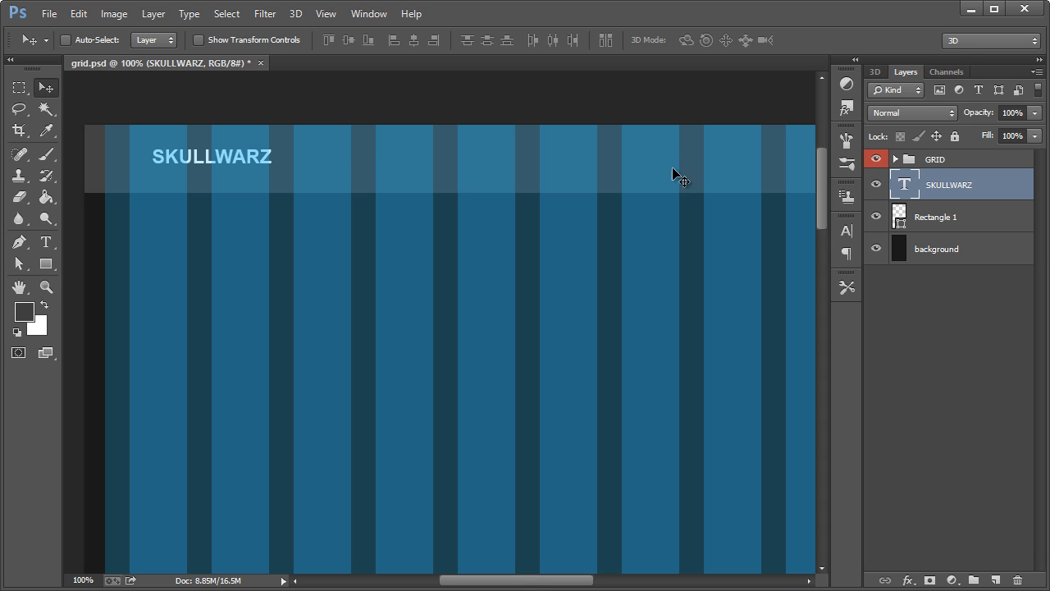
drag(205, 160, 181, 161)
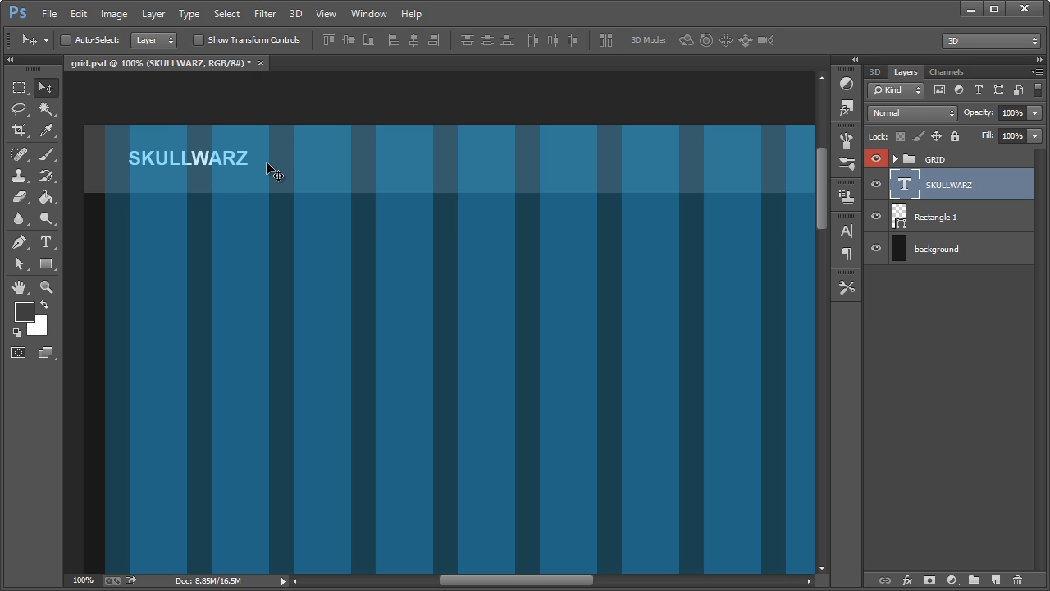
Scale the SKULLWARZ text down proportionally to about 90% and hide the GRID group.
key(ctrl+t)
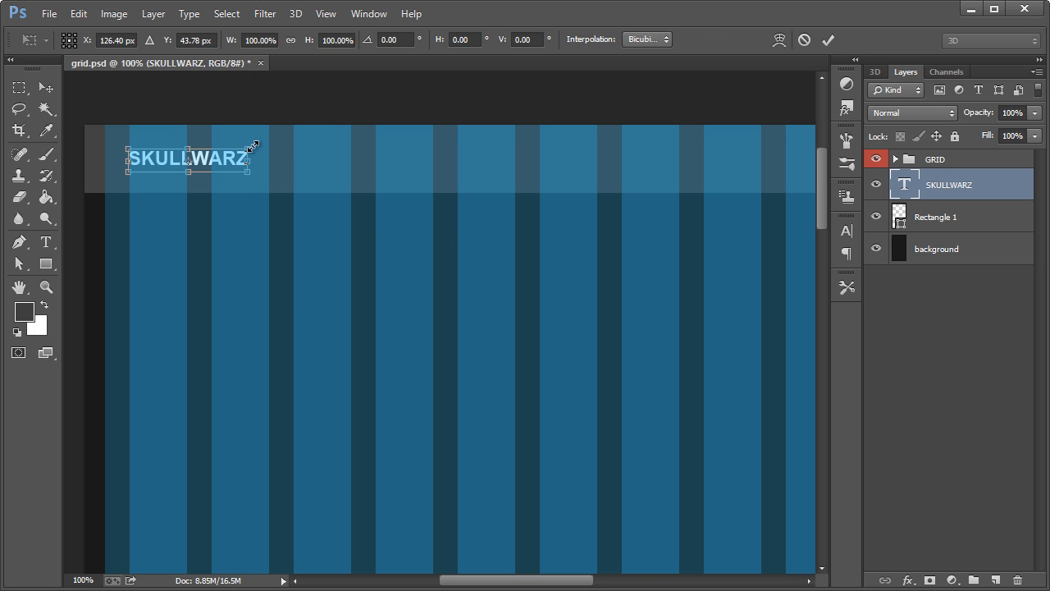
drag(249, 148, 238, 151)
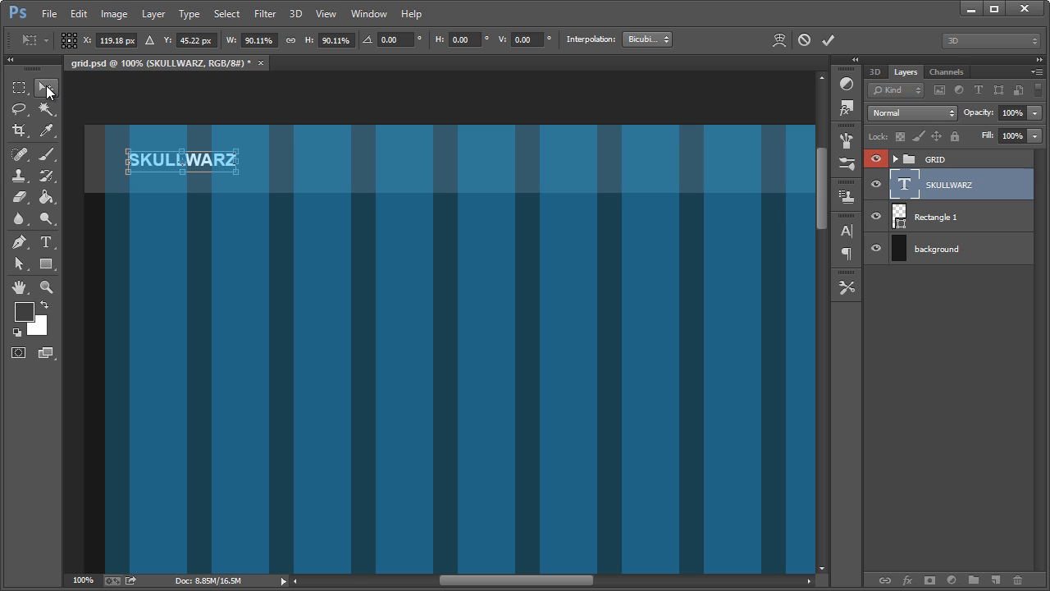
click(46, 85)
click(338, 195)
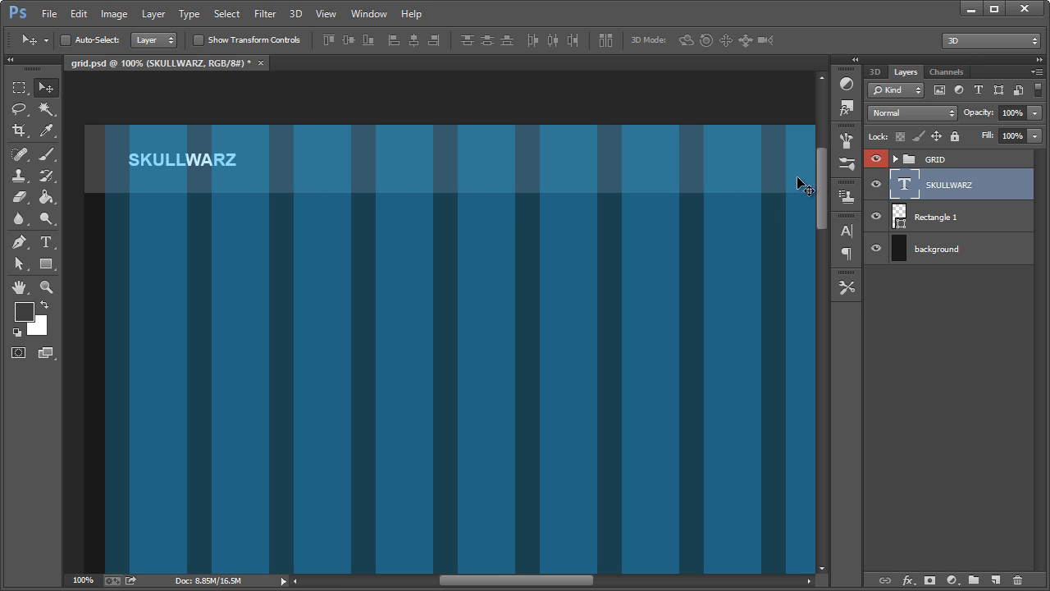
click(876, 159)
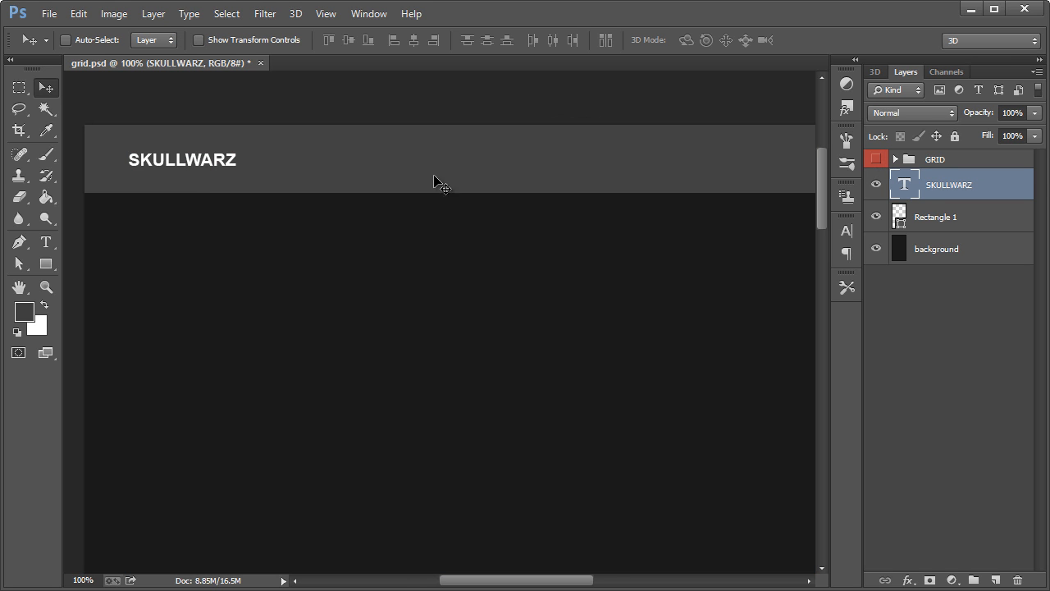
Add a Gradient Overlay effect to the SKULLWARZ text layer.
double_click(1032, 189)
drag(644, 199, 444, 145)
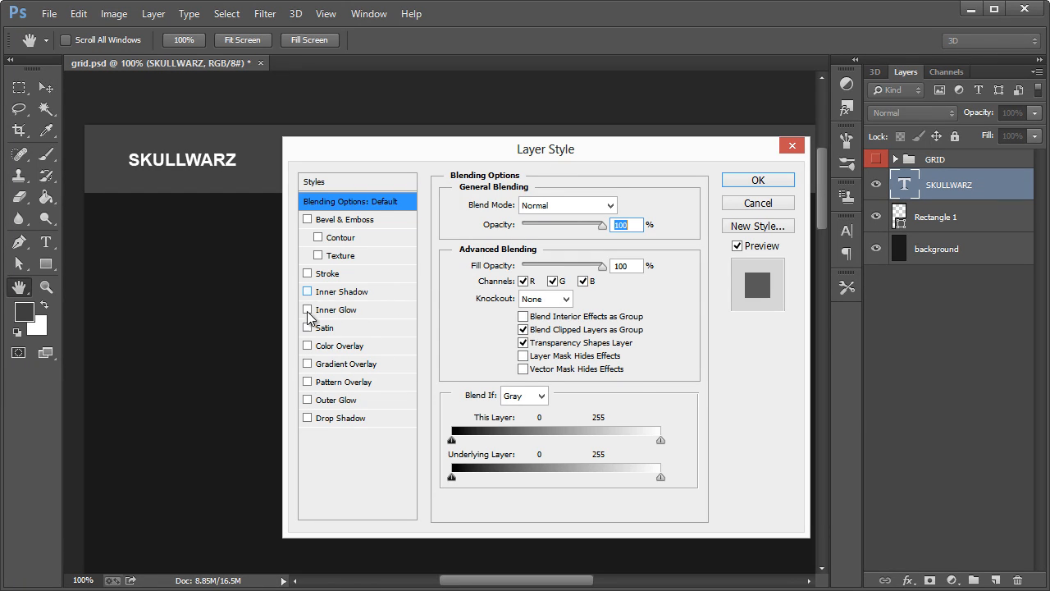
click(306, 364)
click(336, 364)
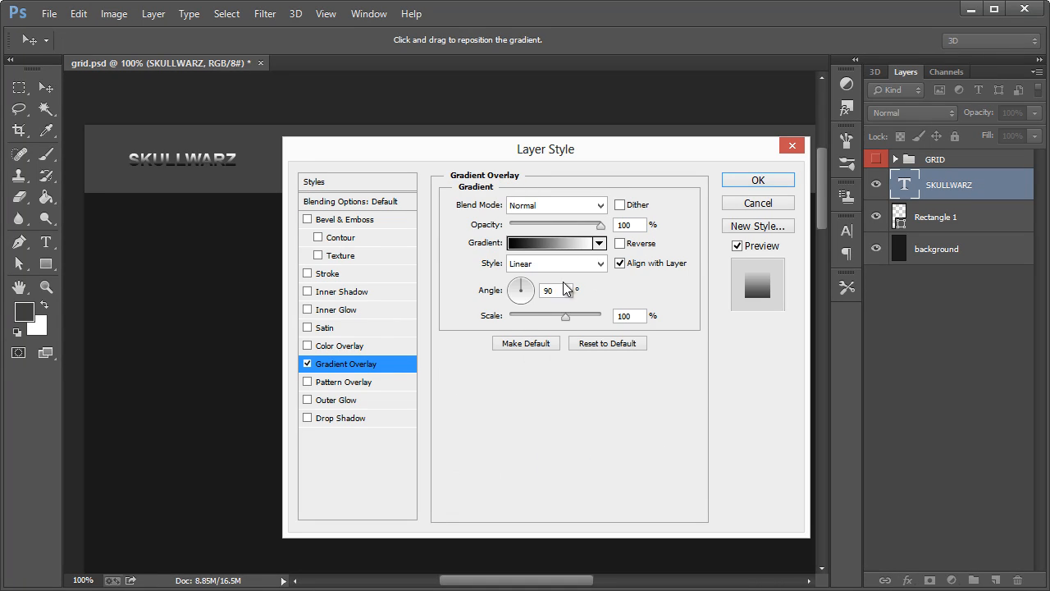
Change the overlay gradient's black color stop to grey #878787.
click(541, 246)
drag(640, 111, 473, 103)
double_click(480, 384)
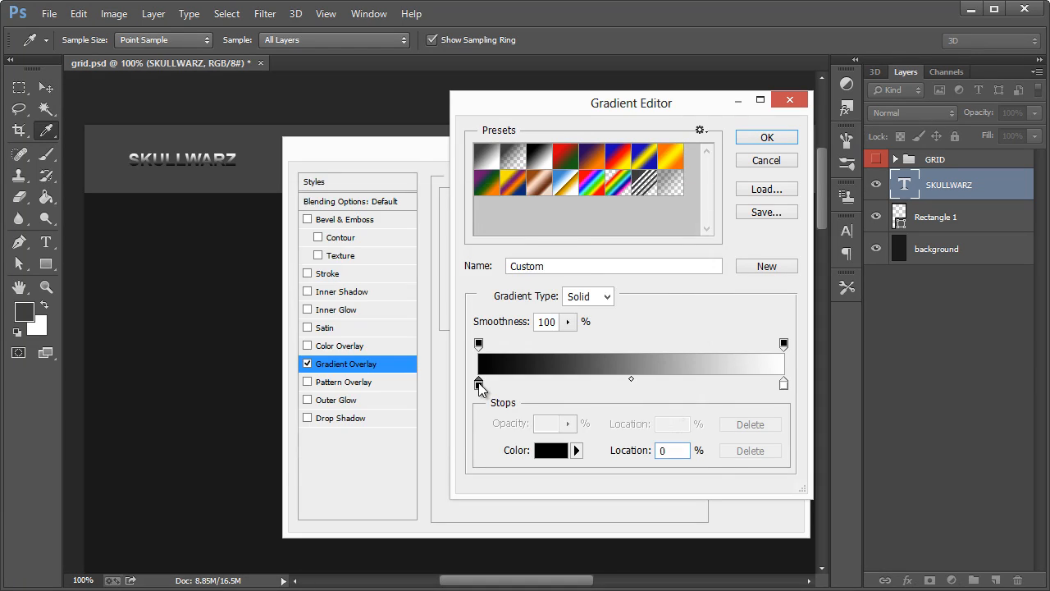
text(6c6c6c)
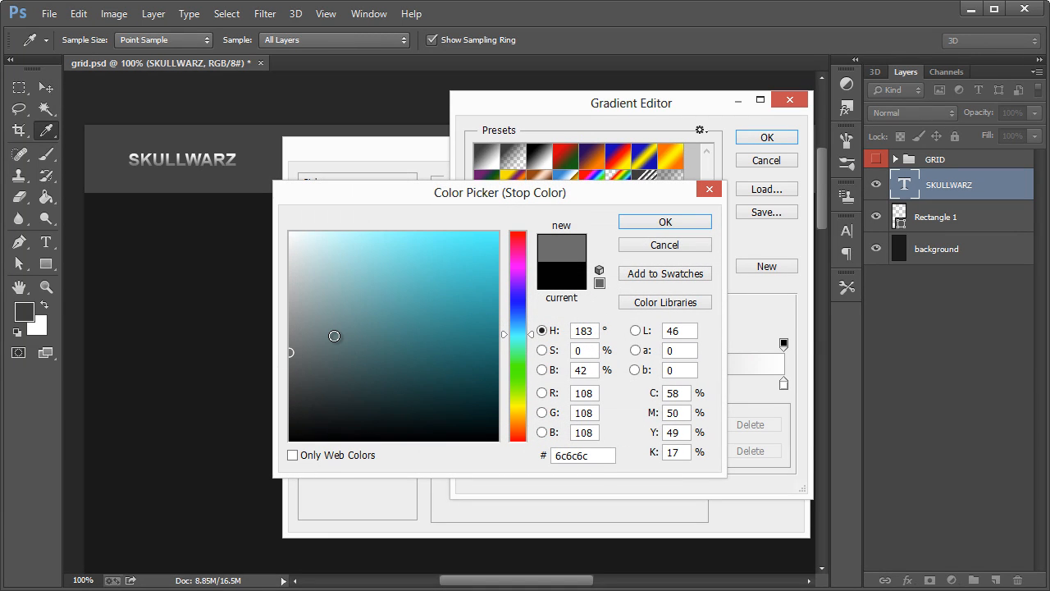
text(777777)
text(878787)
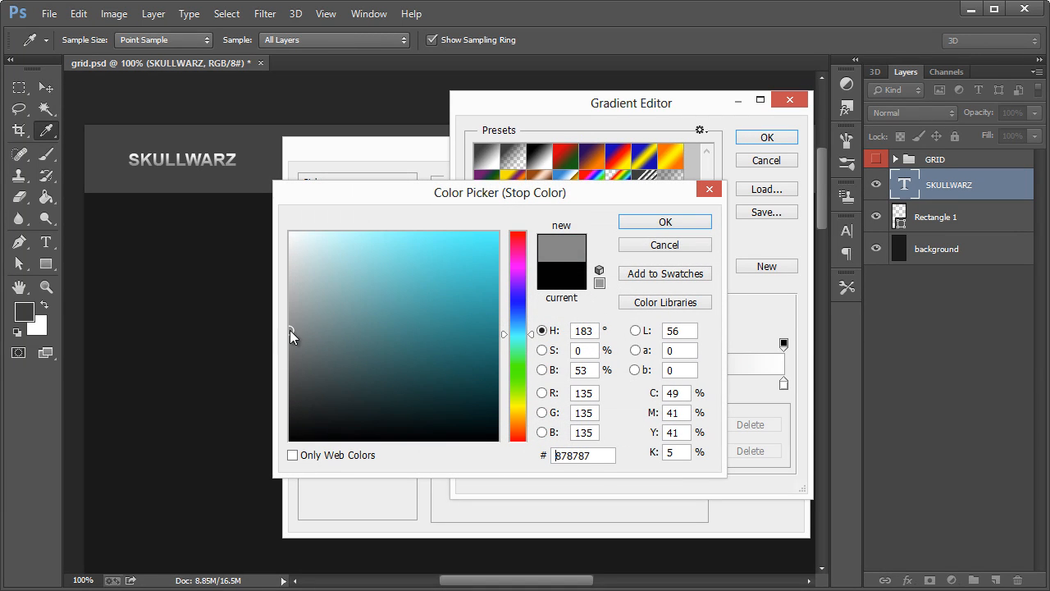
click(675, 224)
click(776, 140)
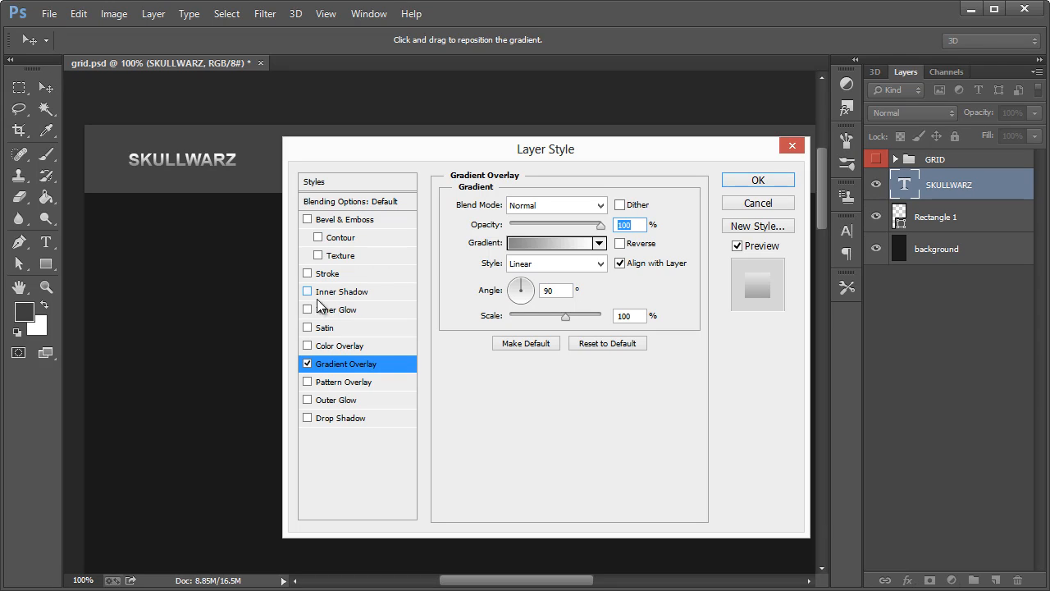
Add a drop shadow to the SKULLWARZ text with global light off, angle 120°, distance 1 px and size 3 px.
click(308, 418)
click(344, 417)
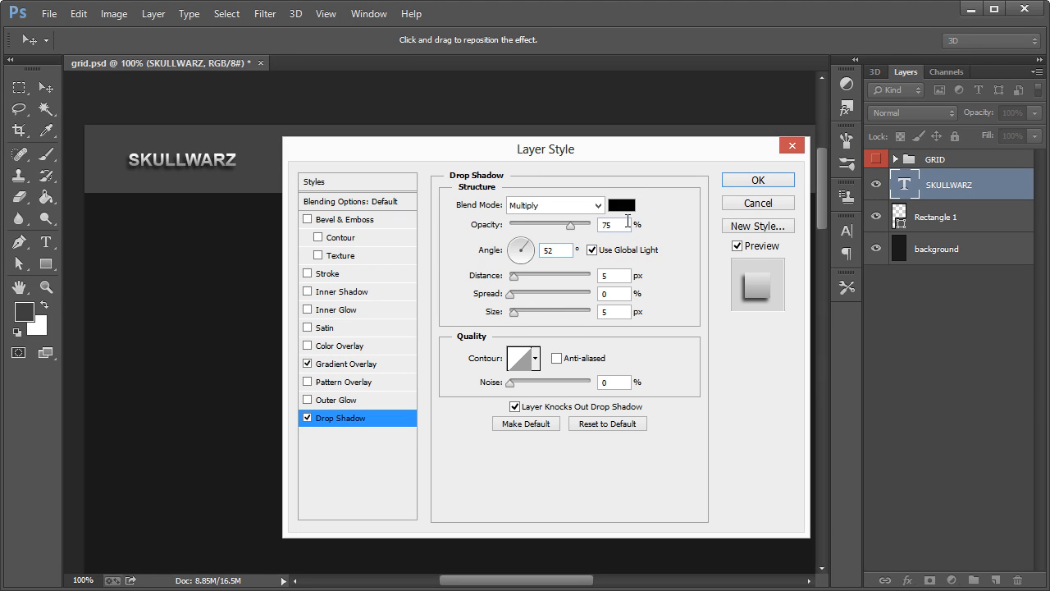
click(592, 250)
click(518, 247)
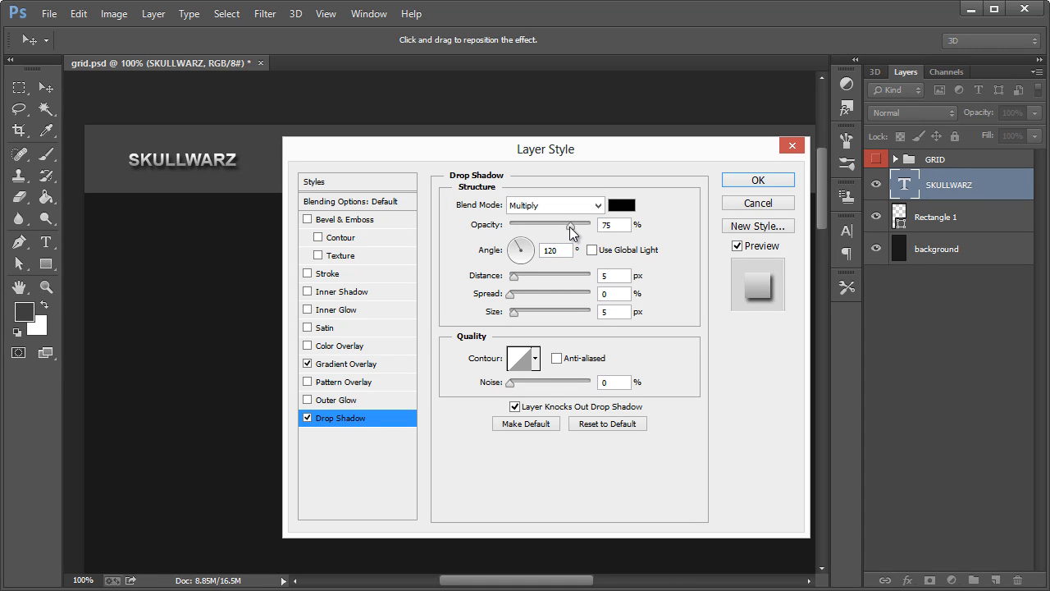
click(515, 314)
drag(515, 281, 513, 280)
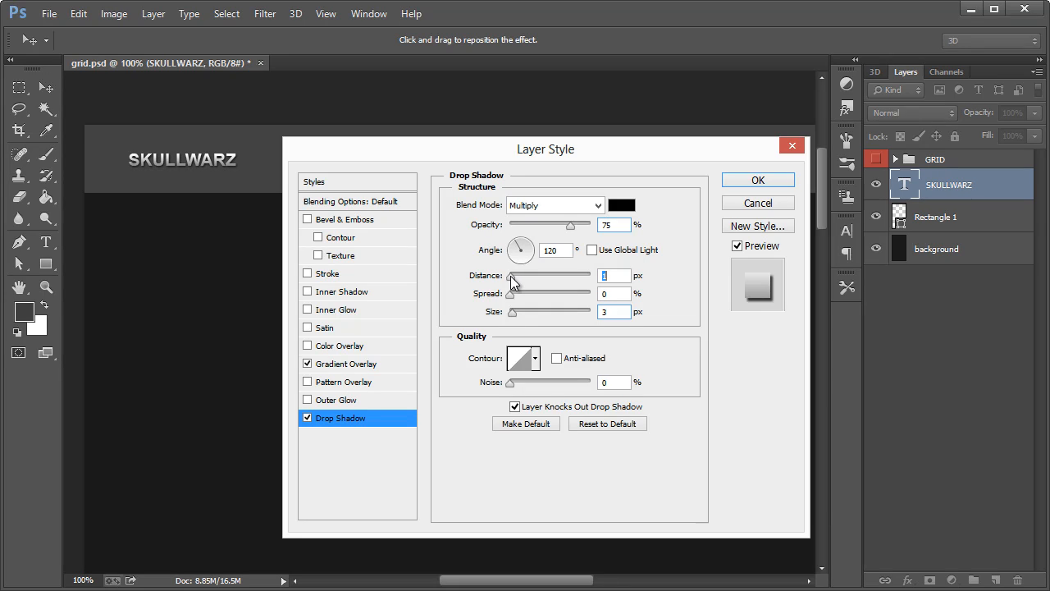
click(603, 279)
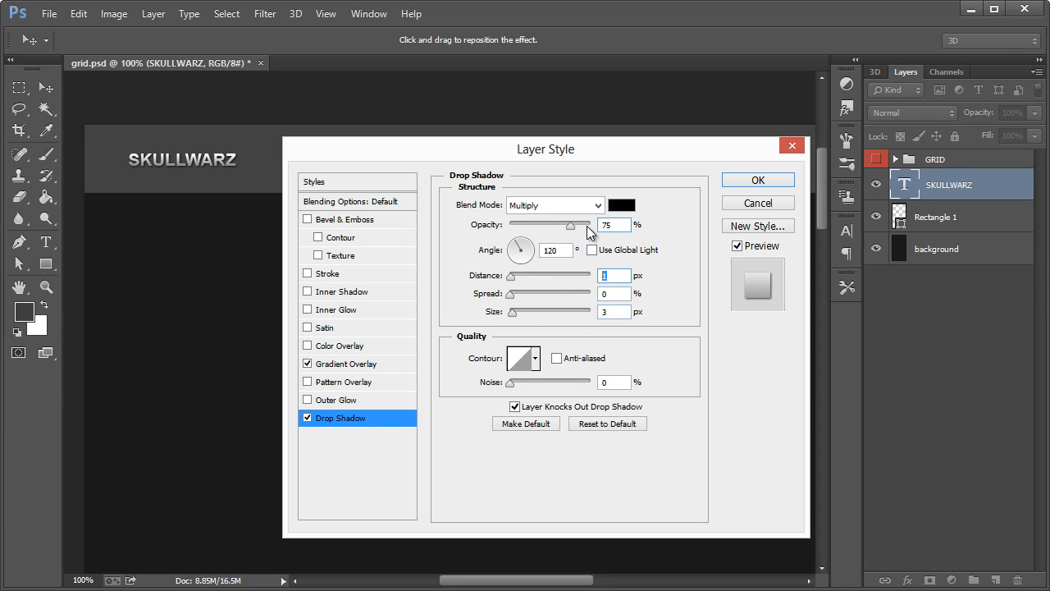
click(757, 183)
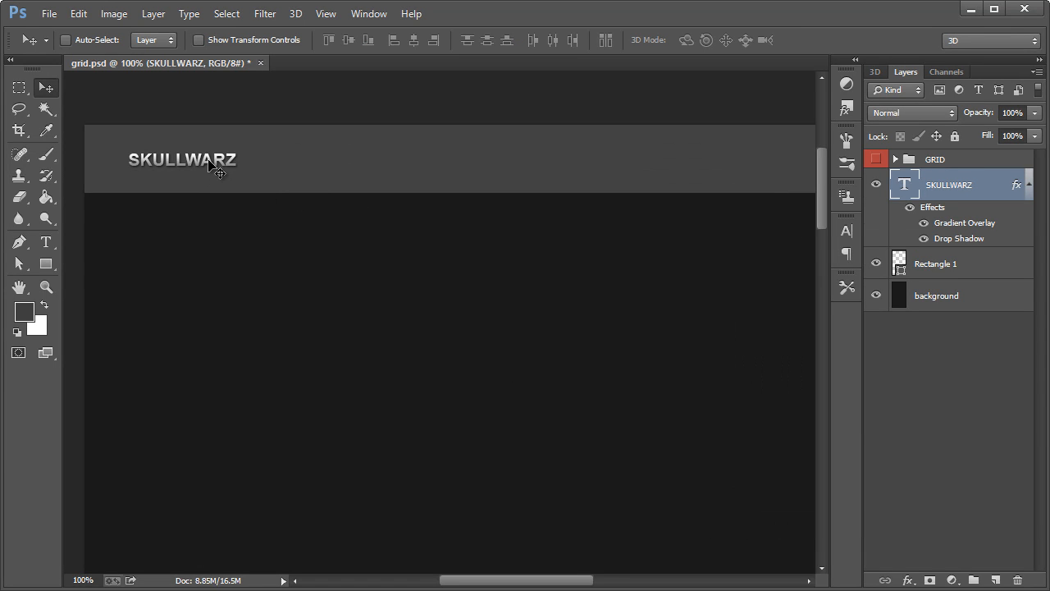
Show the GRID overlay and create a header text box across columns seven to twelve containing THE GAME and ACCOUNT, spaced apart.
click(46, 286)
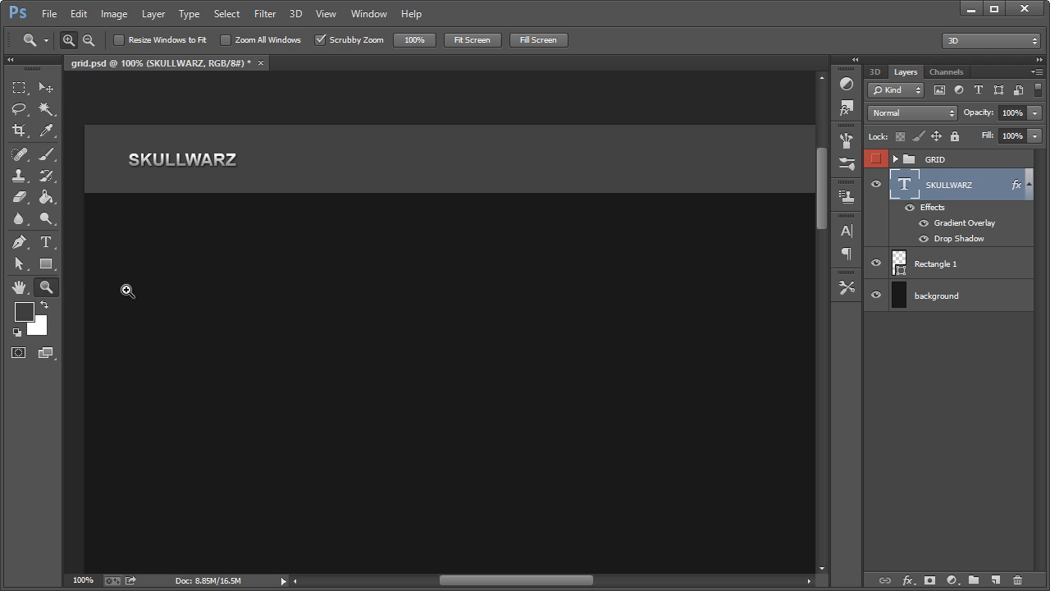
right_click(350, 279)
click(400, 383)
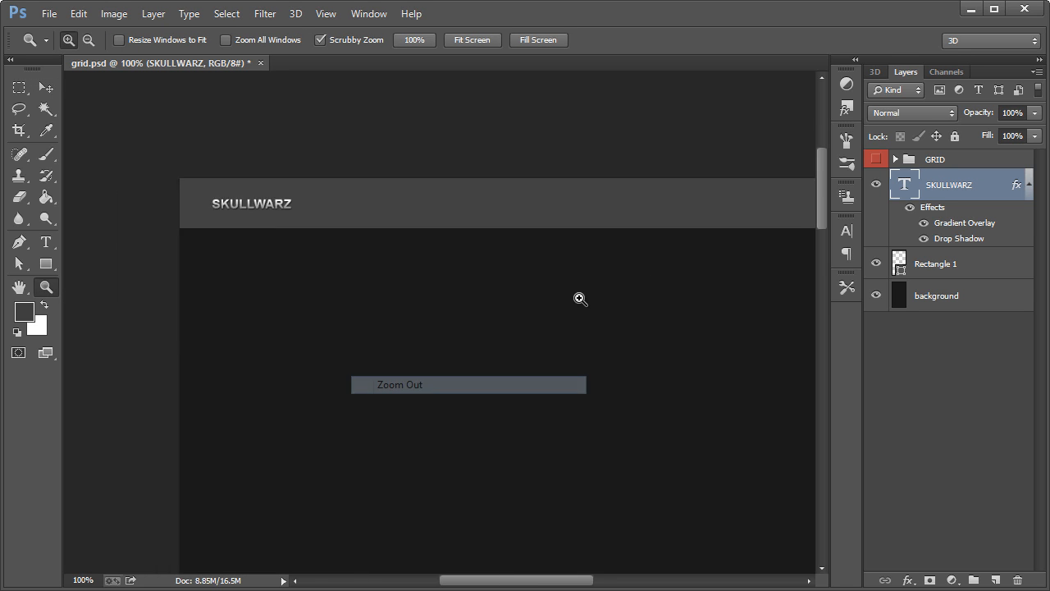
drag(549, 580, 576, 581)
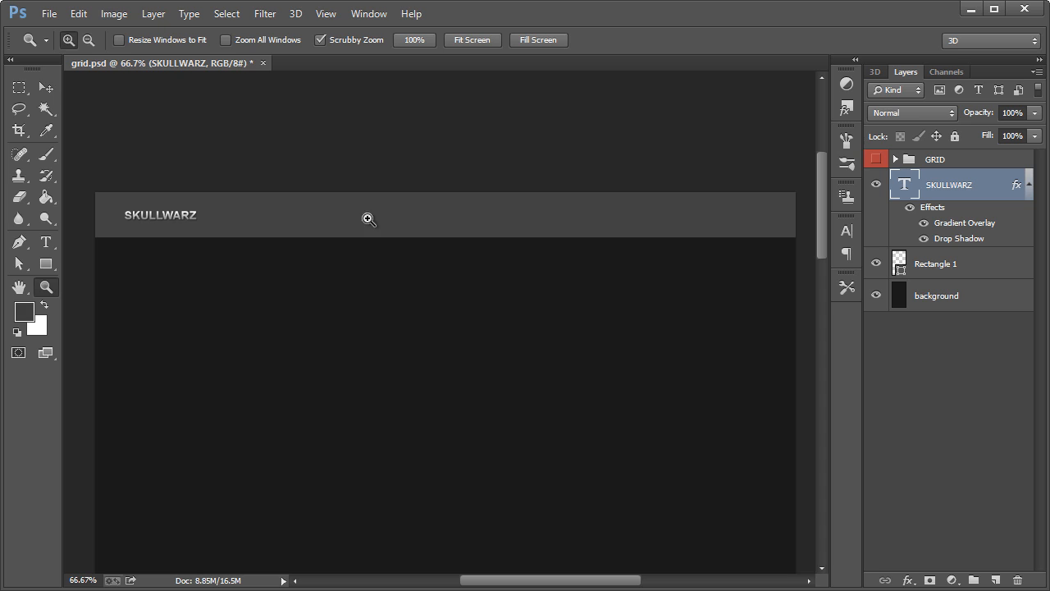
click(47, 245)
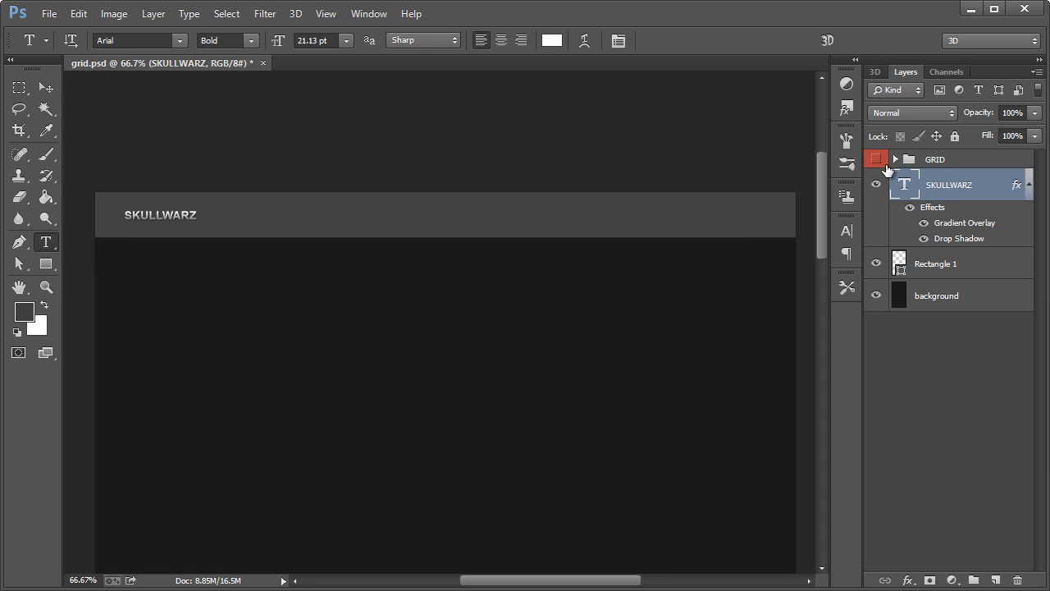
click(875, 159)
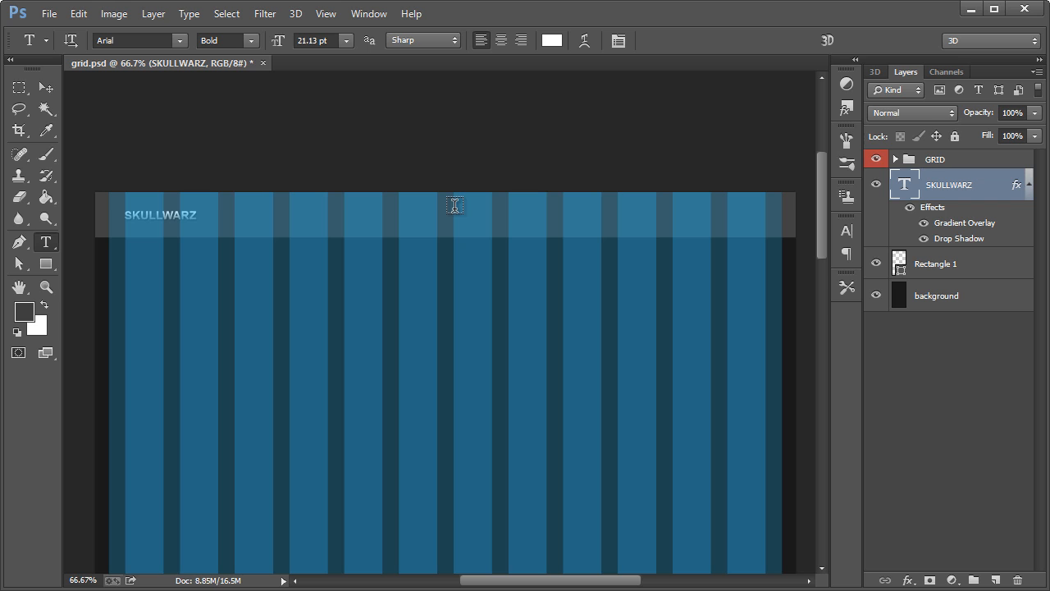
drag(454, 205, 766, 225)
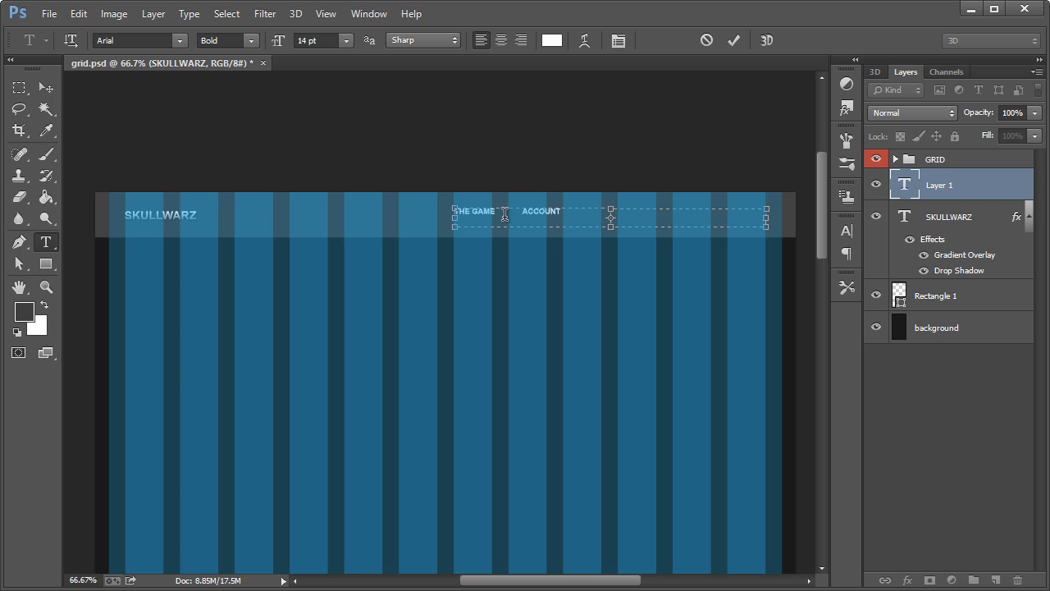
Duplicate the word ACCOUNT with its leading spaces at the end of the navigation text.
drag(506, 212, 567, 213)
key(ctrl+c)
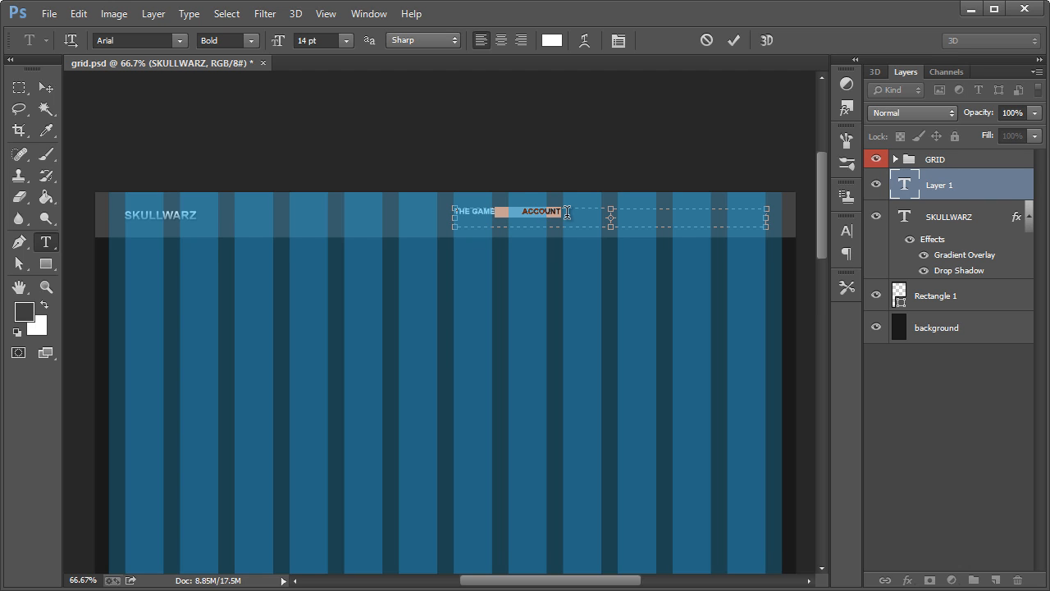
click(562, 213)
key(ctrl+v)
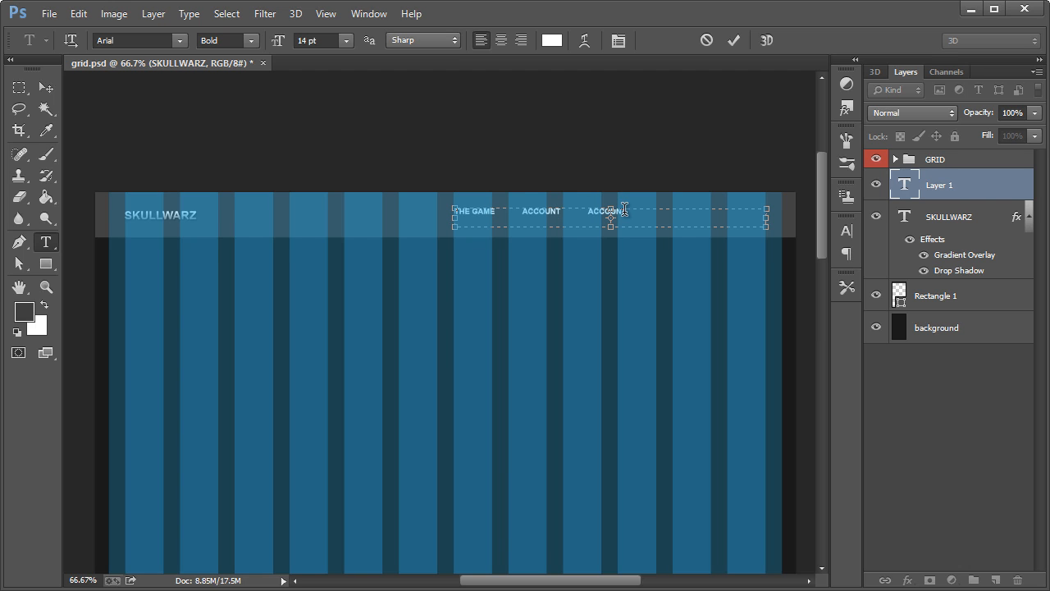
Complete the navigation text with evenly spaced REGISTER, HELP and CONTACT entries and right-align it within its text box.
key(ctrl+v)
drag(589, 211, 629, 211)
text(REGISTER)
drag(693, 215, 659, 214)
text(HELP)
drag(705, 211, 803, 194)
text(FORU)
click(520, 42)
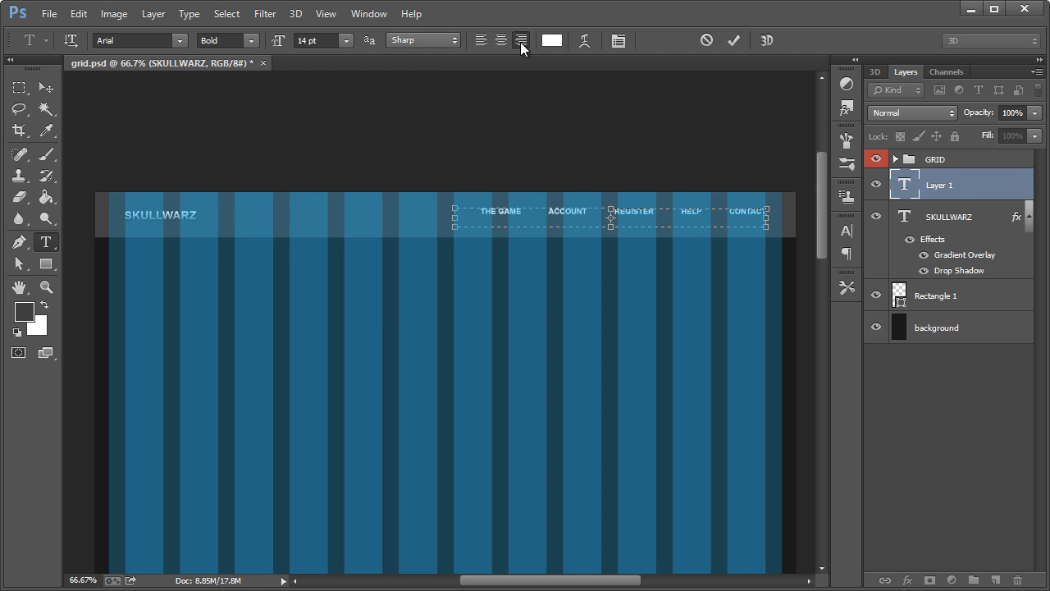
click(45, 87)
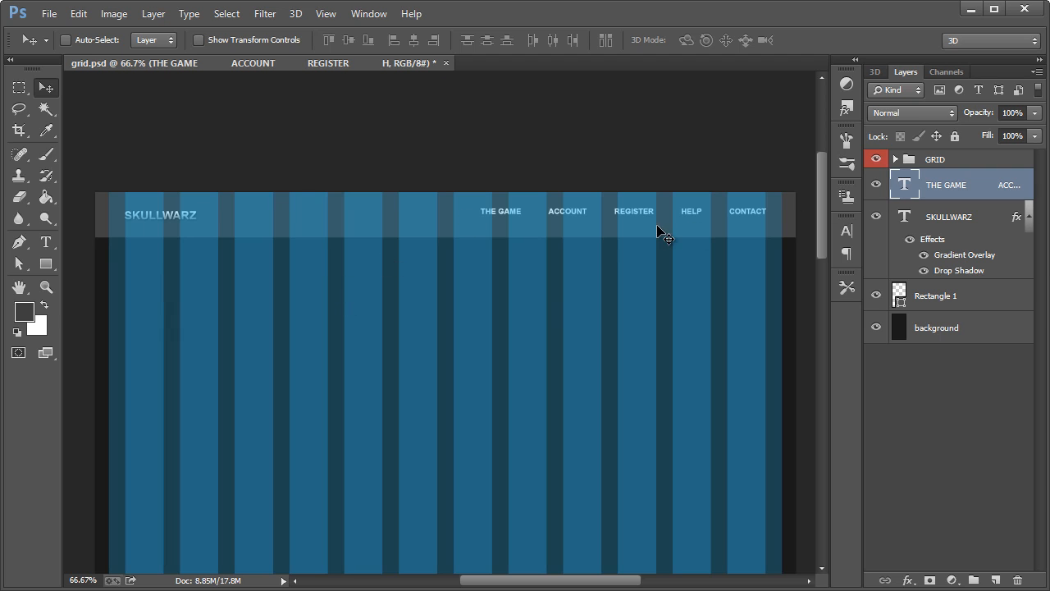
Hide the GRID overlay and nudge the navigation text down three steps within the header bar.
click(876, 159)
key(Down)
key(Down)
key(Down)
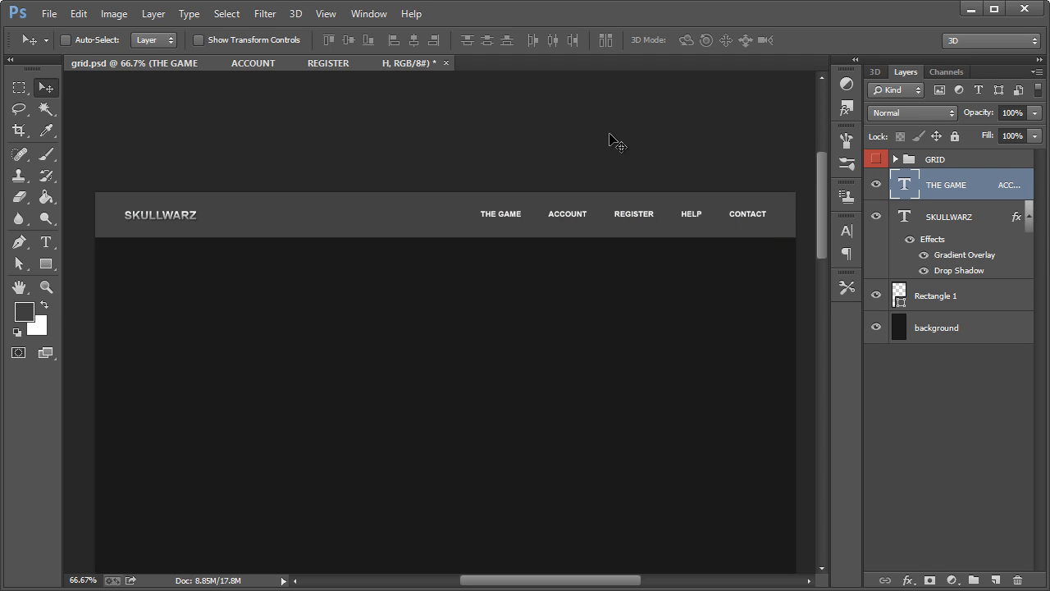
Change the navigation text's font style to Arial Regular.
click(46, 285)
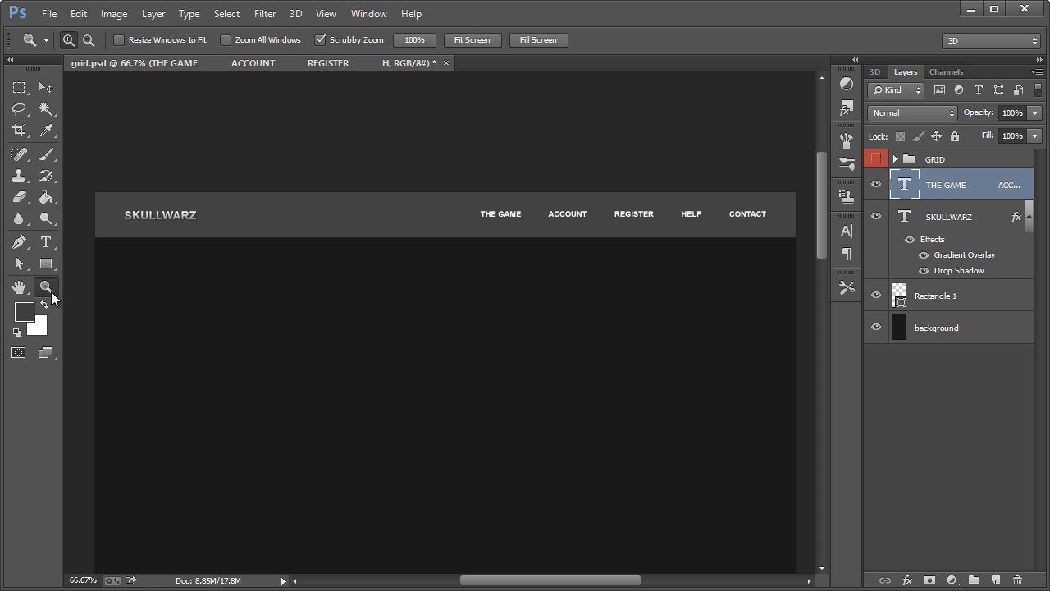
click(46, 242)
click(239, 39)
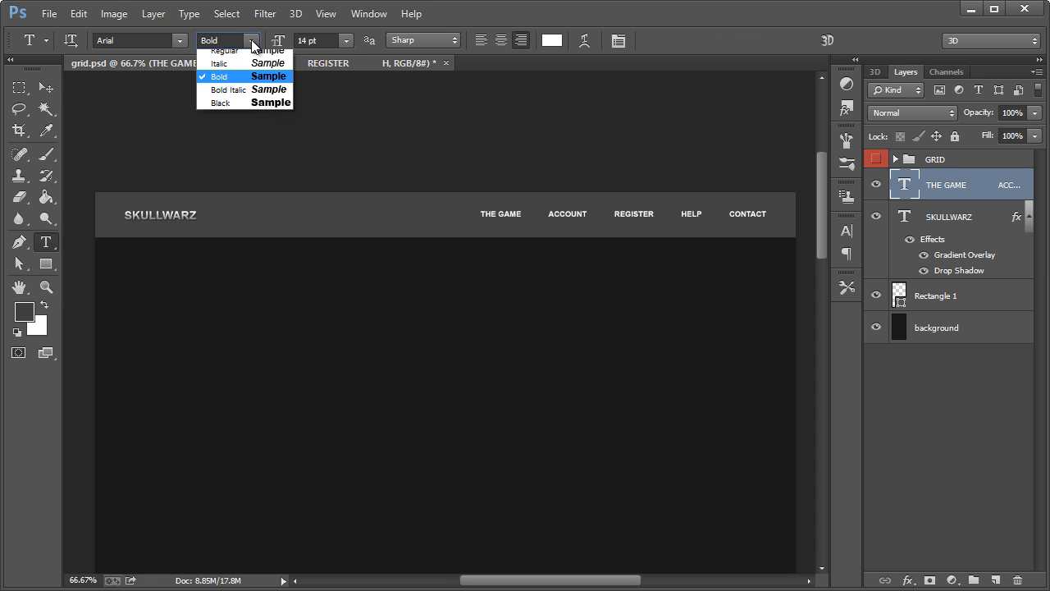
click(242, 59)
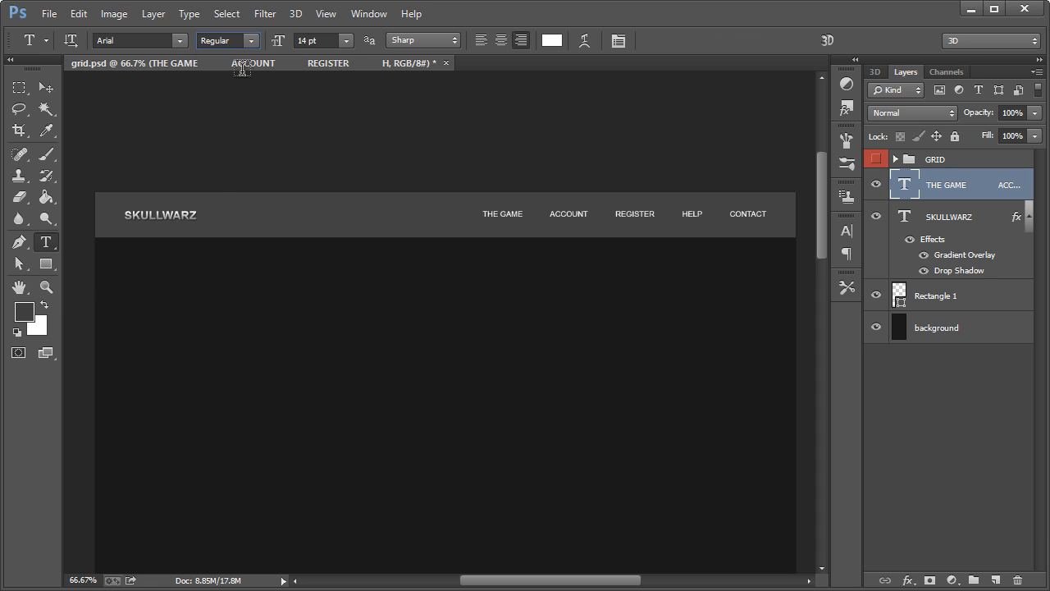
Nudge the navigation text two pixels further down to centre it vertically in the header bar.
click(46, 287)
drag(601, 250, 618, 225)
click(618, 226)
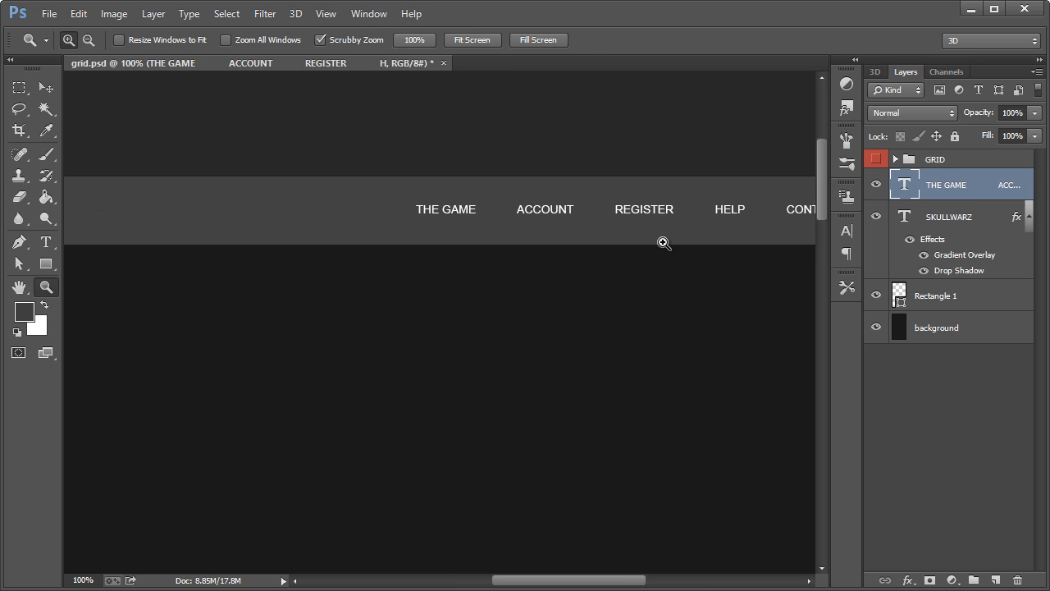
drag(585, 581, 614, 582)
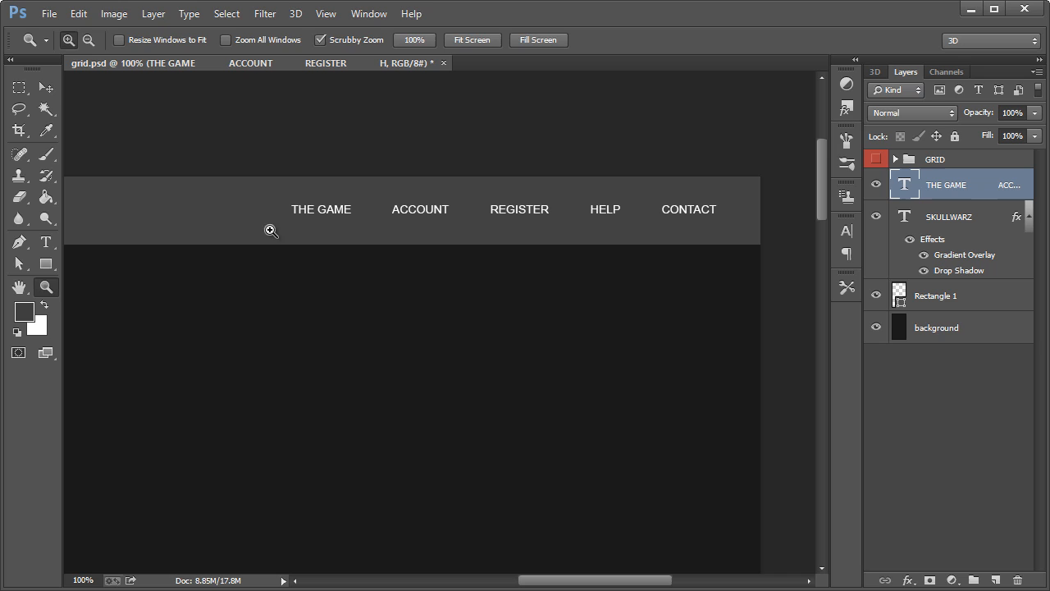
click(46, 87)
key(Down)
key(Down)
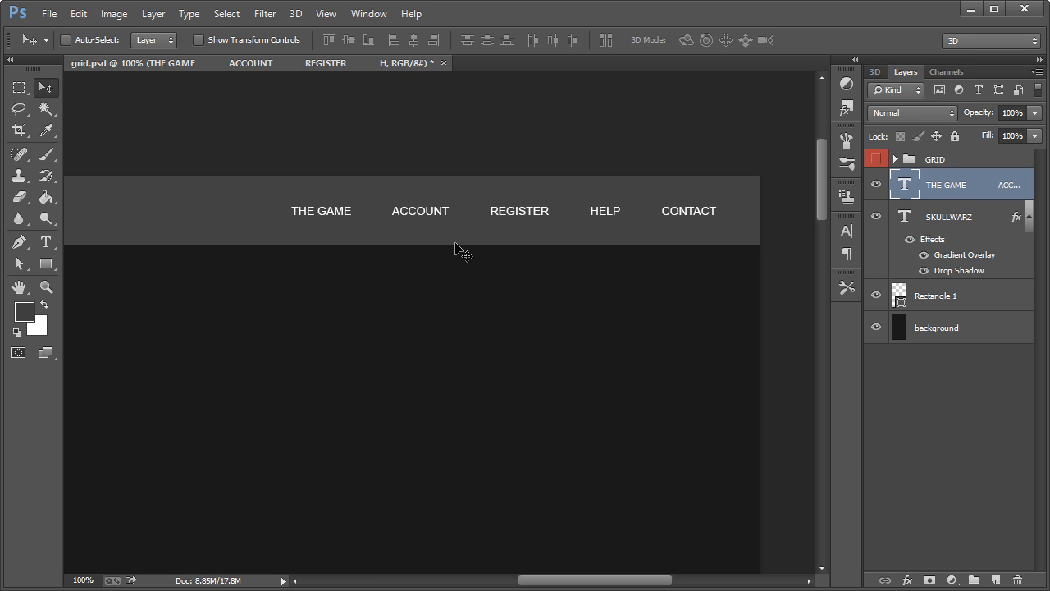
Colour the menu entries ACCOUNT through CONTACT grey #a9a9a9, leaving THE GAME white.
click(46, 242)
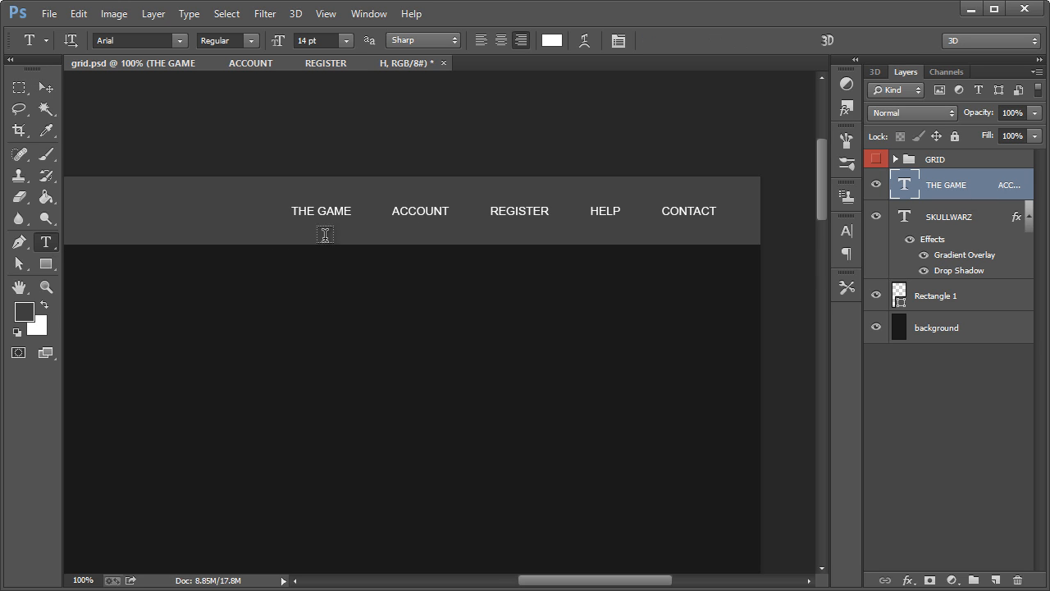
click(388, 209)
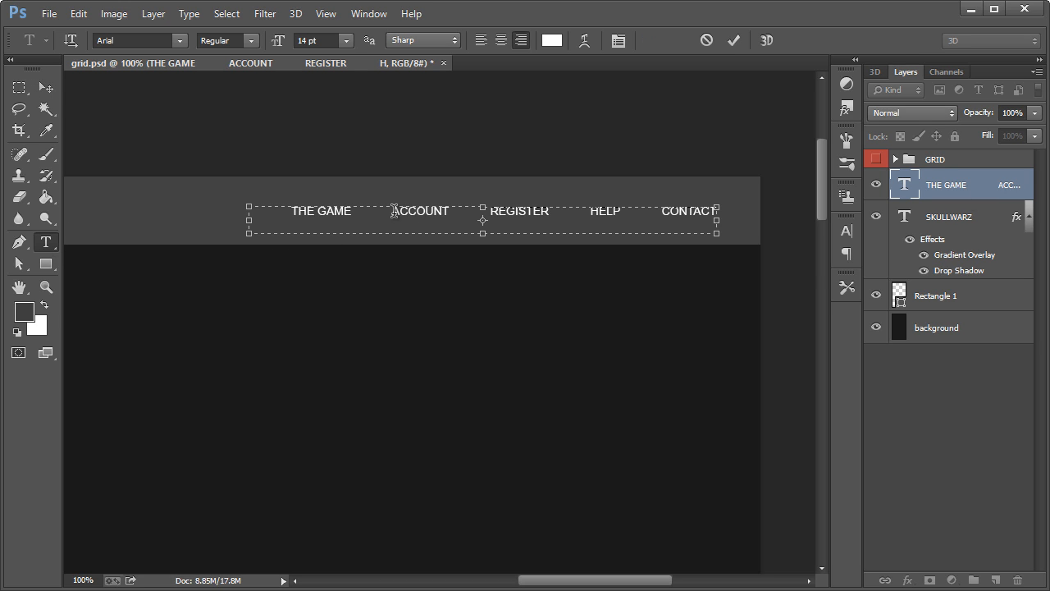
drag(394, 211, 734, 210)
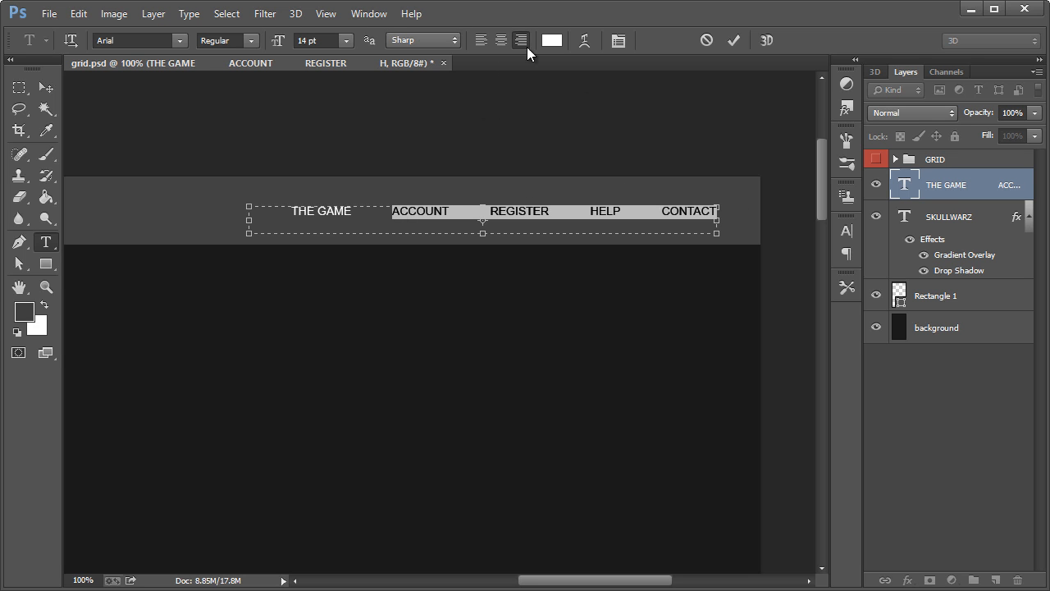
click(551, 41)
drag(411, 197, 523, 285)
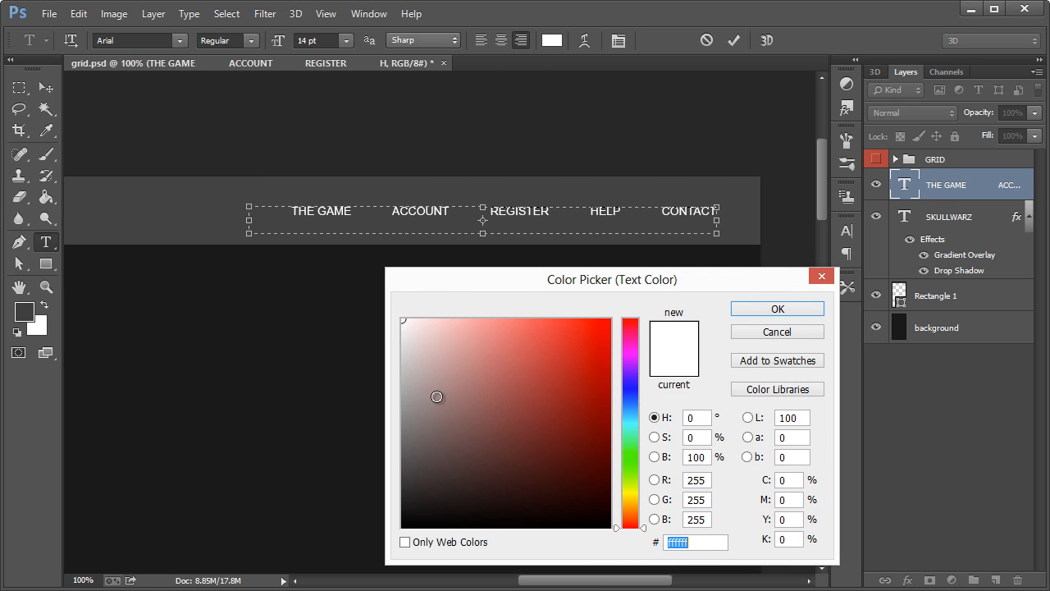
mouse_move(434, 398)
mouse_down()
mouse_move(401, 378)
mouse_move(394, 395)
mouse_move(363, 389)
mouse_up()
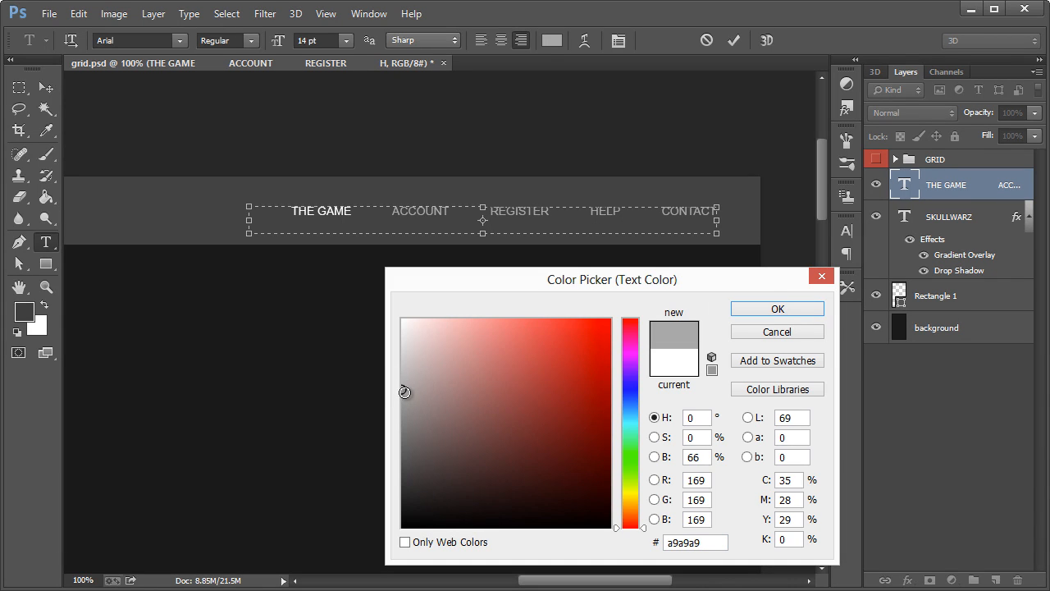
click(783, 310)
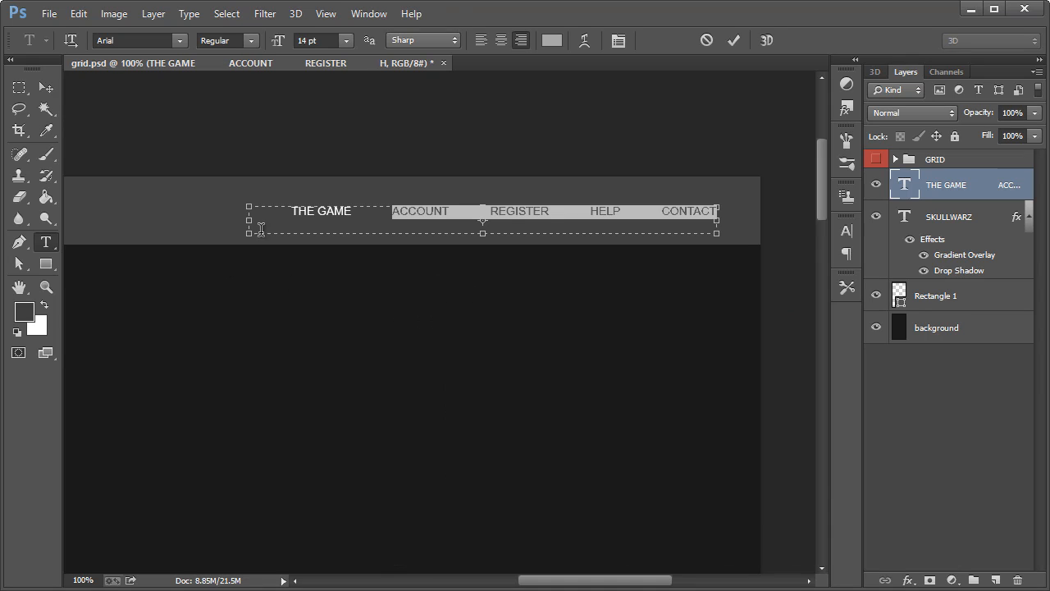
click(43, 84)
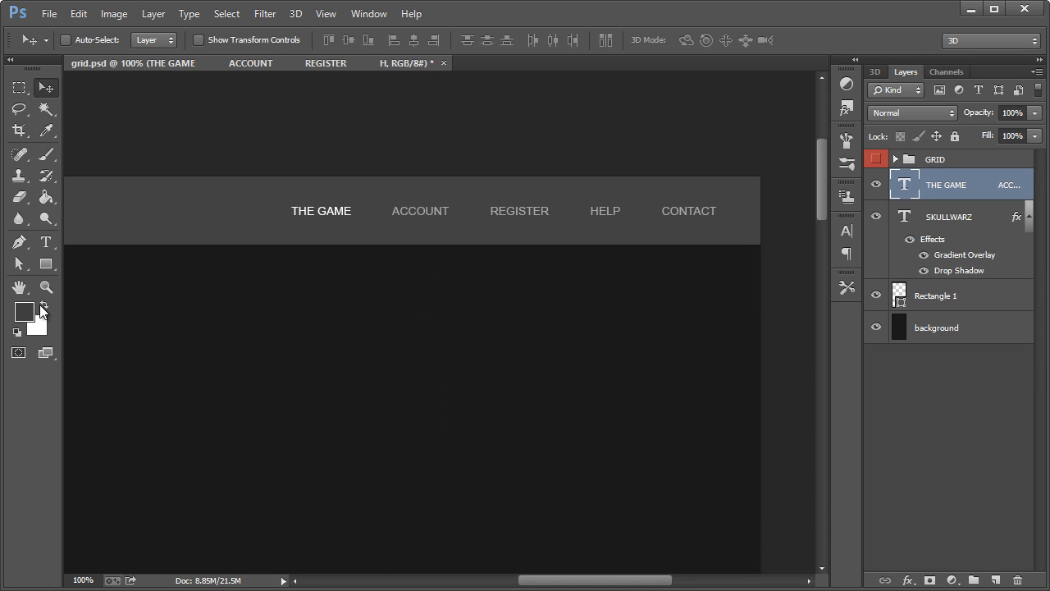
Rename the header bar's Rectangle 1 layer as NAVBAR.
click(45, 287)
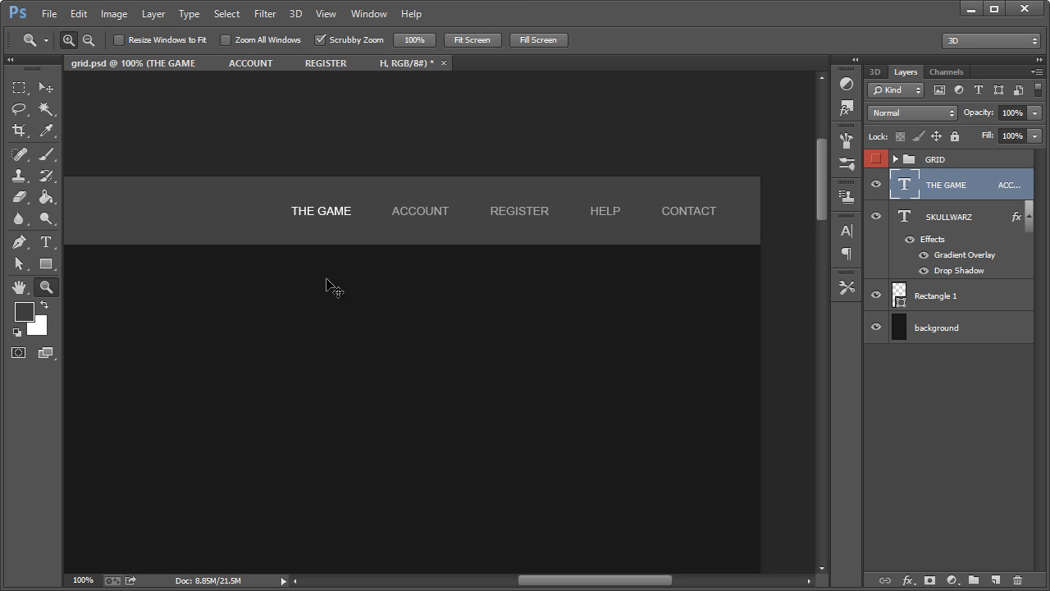
right_click(119, 281)
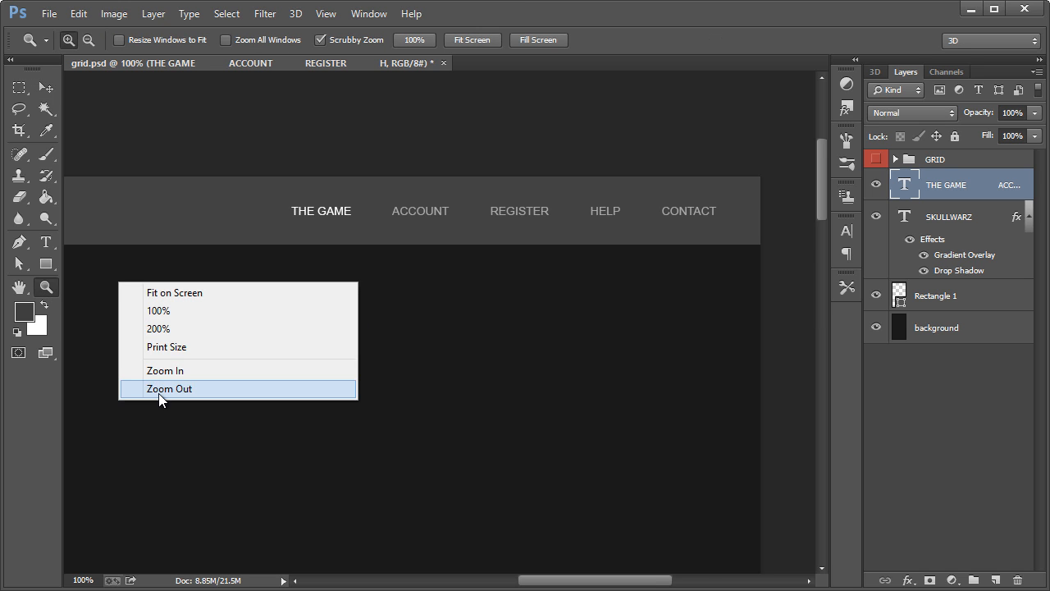
click(159, 398)
drag(545, 584, 516, 583)
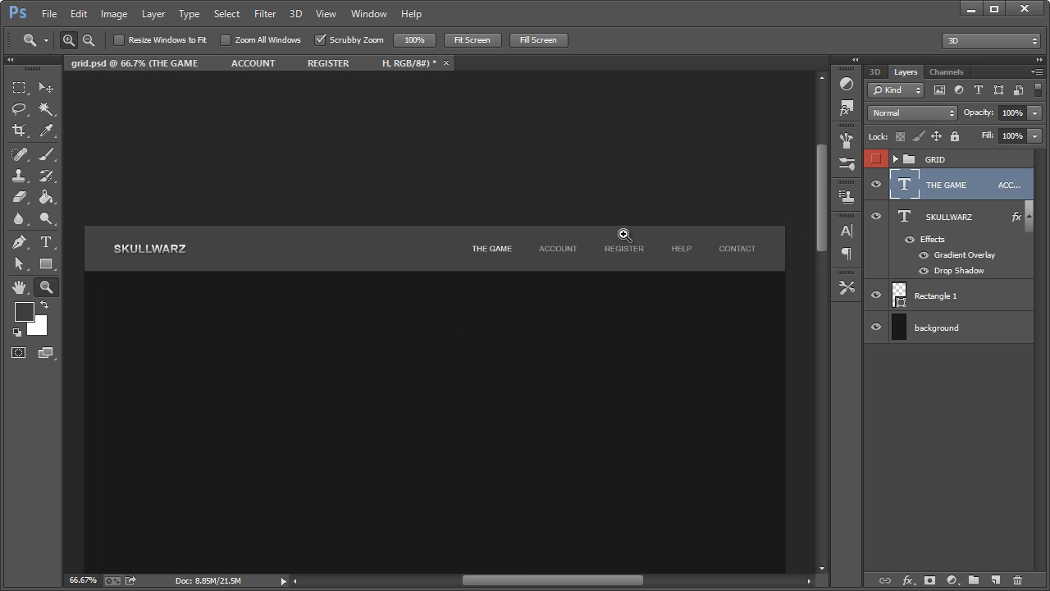
click(937, 297)
double_click(937, 297)
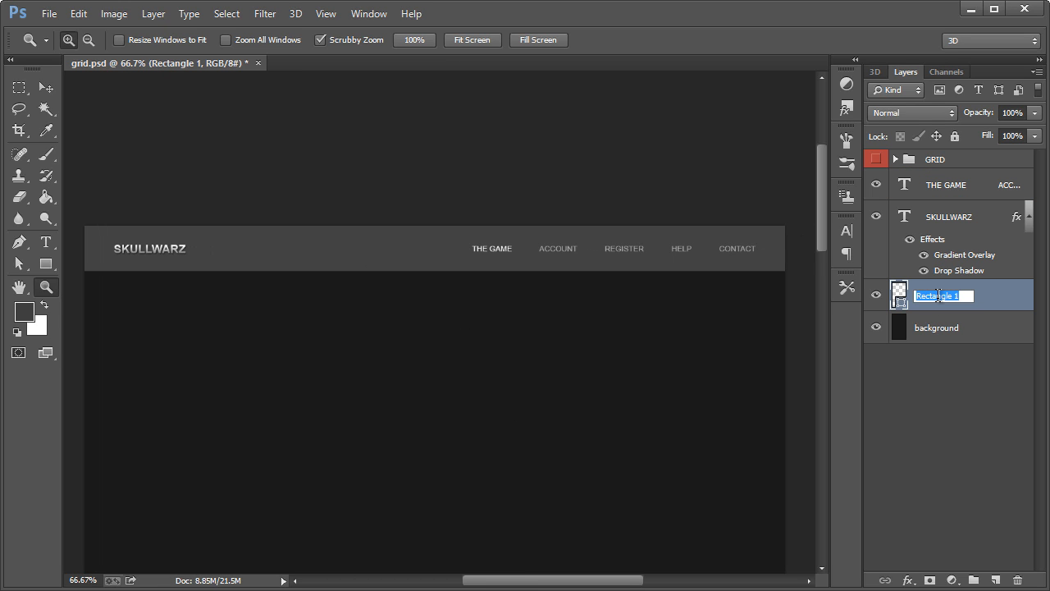
text(nAVBAR)
key(Return)
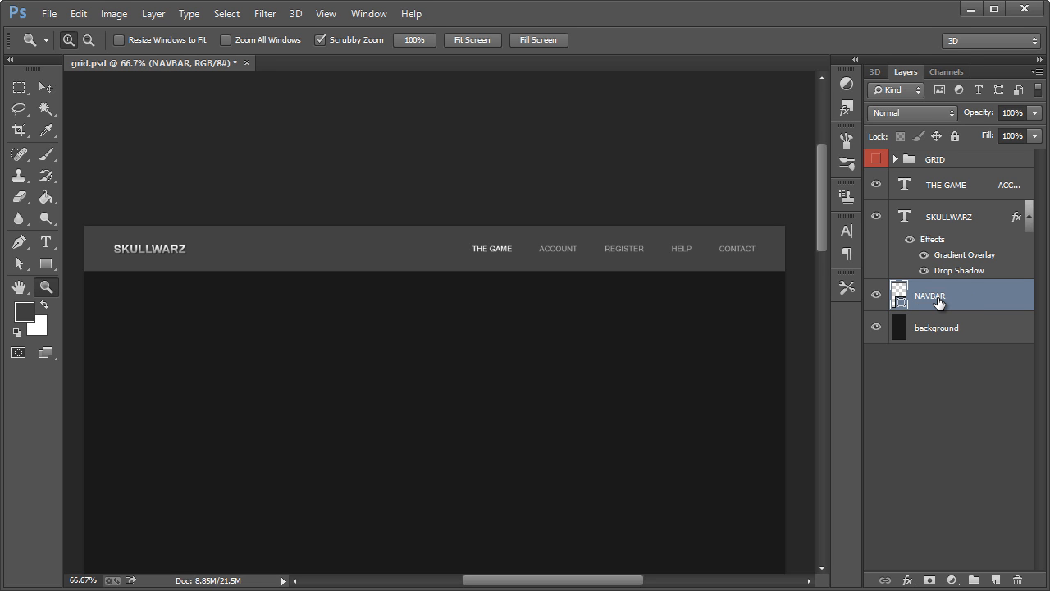
Add a gradient overlay to the NAVBAR layer using the Foreground to Transparent preset.
double_click(1029, 294)
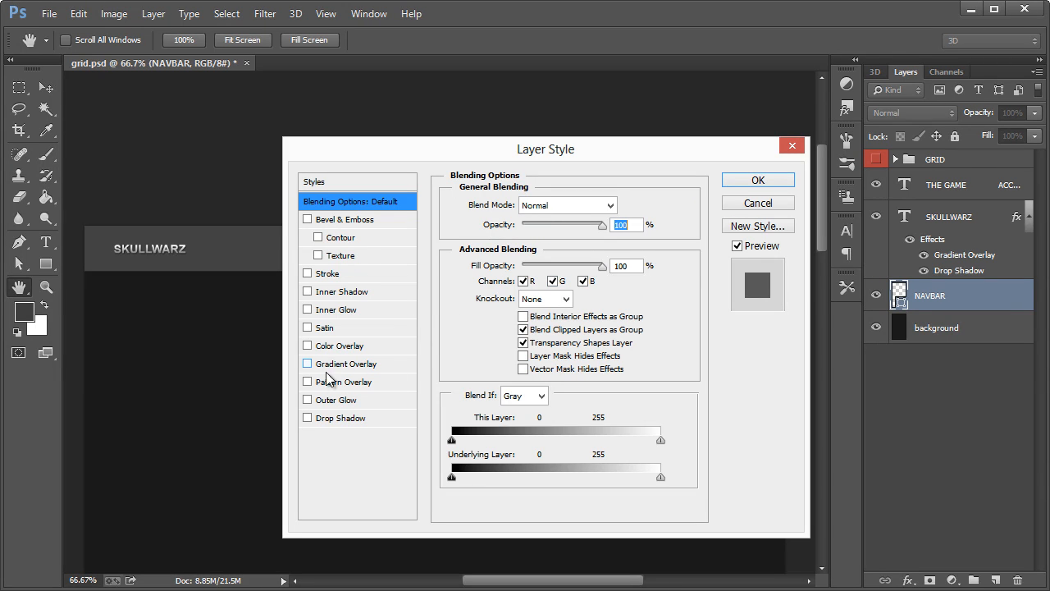
drag(422, 162, 615, 301)
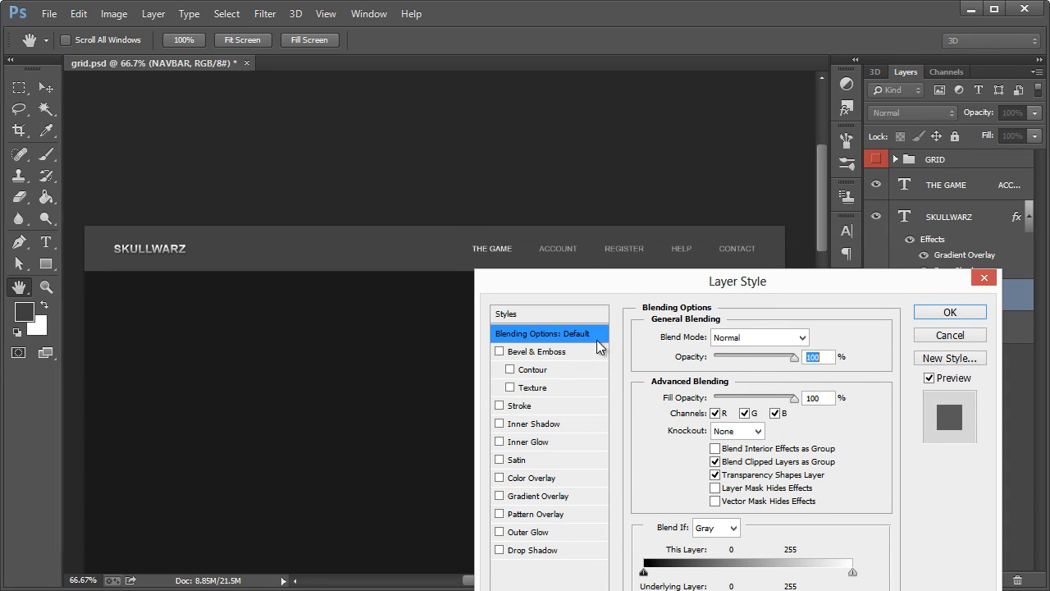
click(501, 501)
click(538, 497)
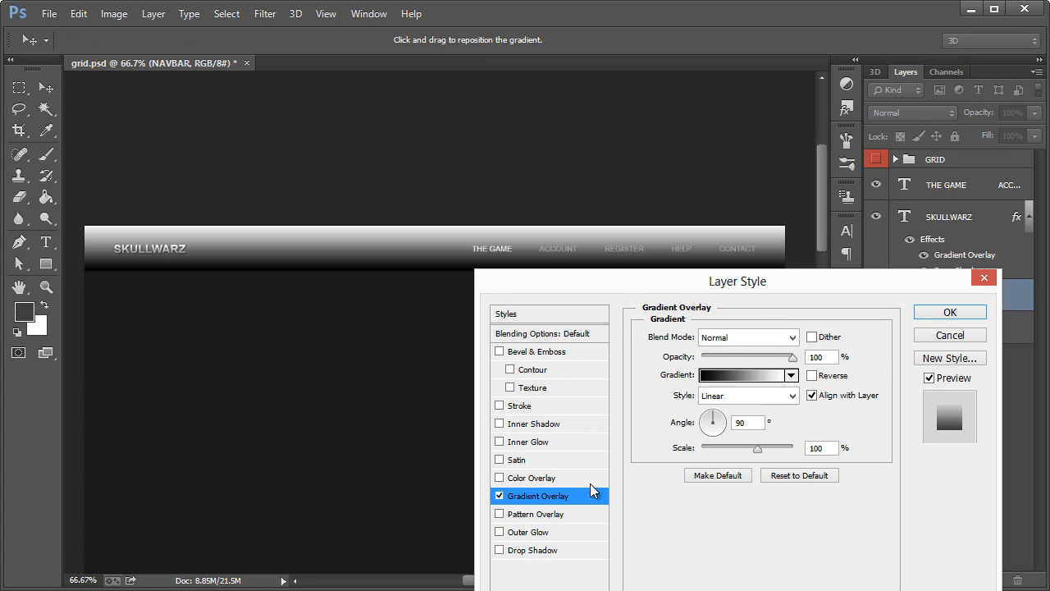
click(713, 375)
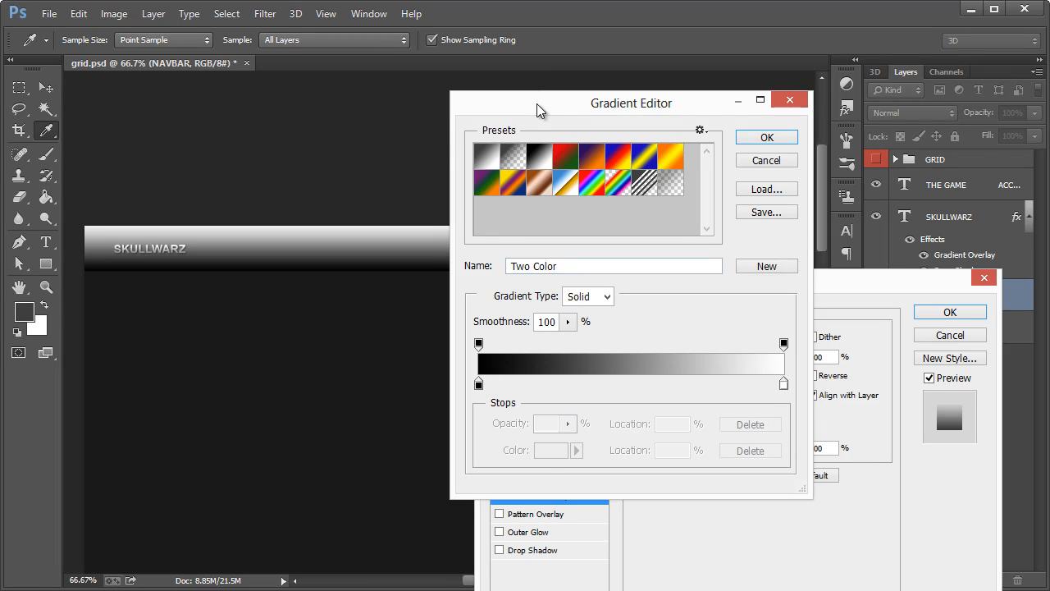
drag(537, 105, 645, 146)
click(617, 192)
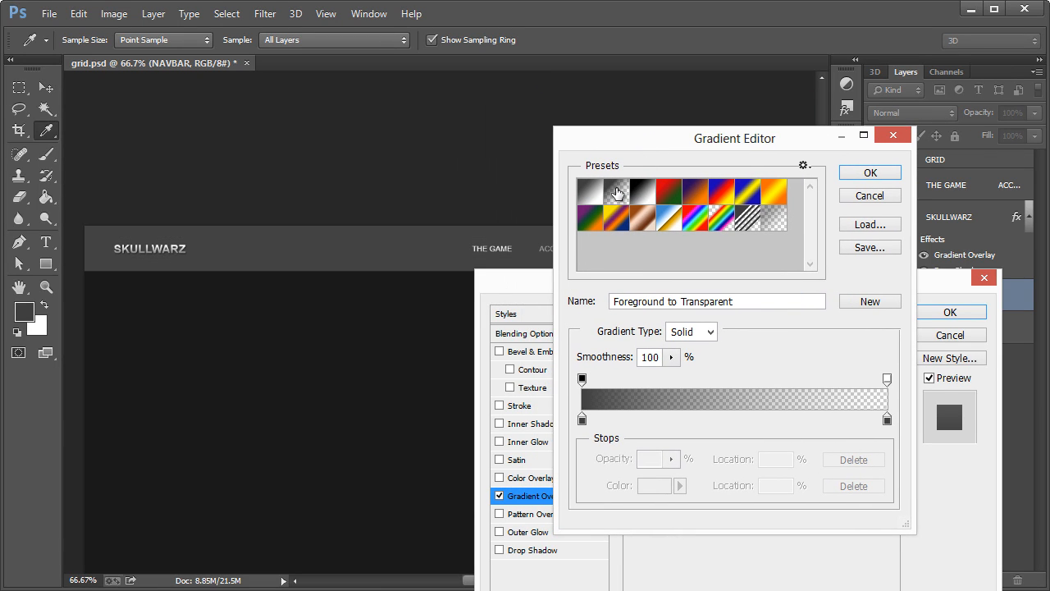
Set the overlay gradient's starting color stop to dark grey #292929 and apply the layer style.
double_click(583, 420)
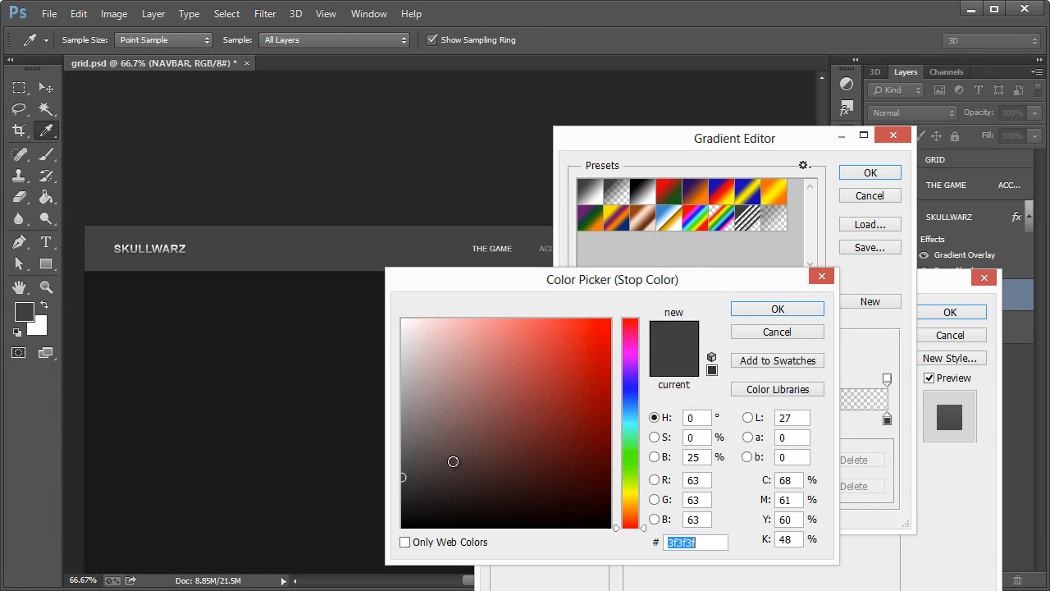
mouse_move(452, 462)
mouse_down()
mouse_move(386, 492)
mouse_move(403, 494)
mouse_up()
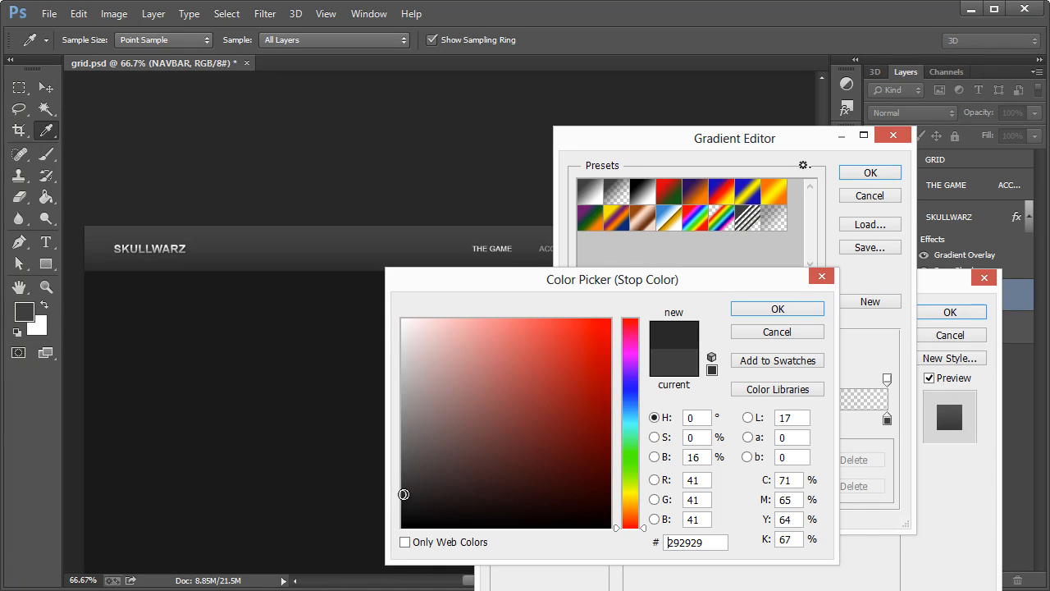
click(776, 309)
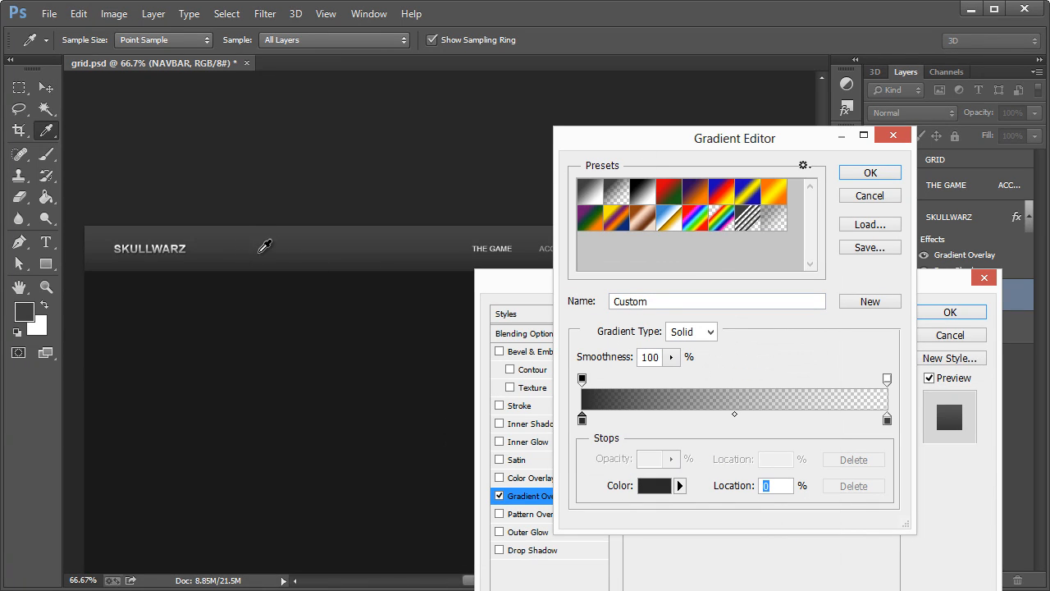
click(853, 173)
click(945, 311)
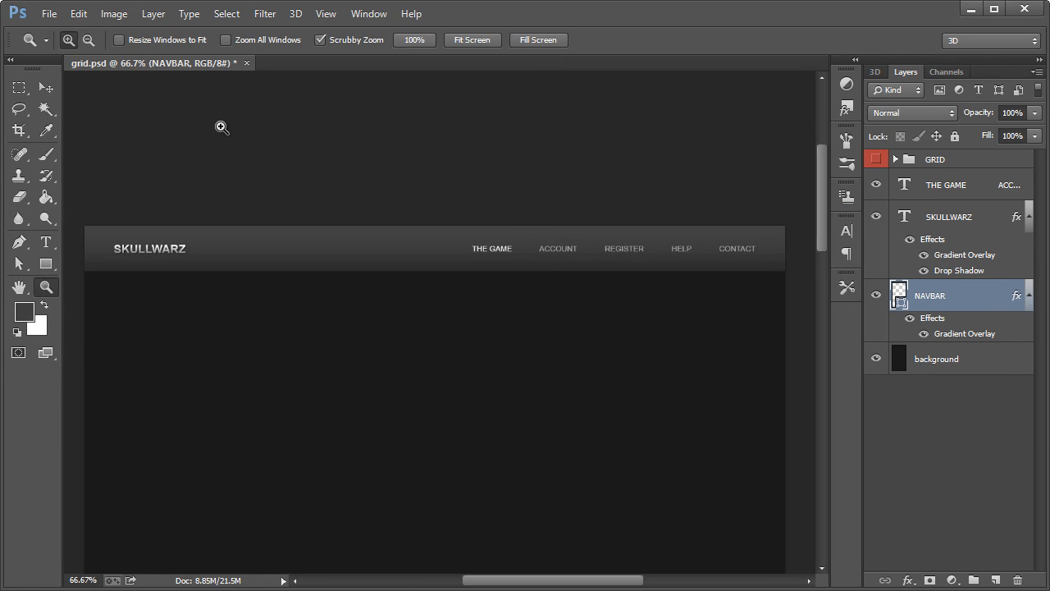
Draw a 1 px horizontal line about 1305 px wide along the navbar's bottom edge with the Line tool and hide its path outline.
click(205, 292)
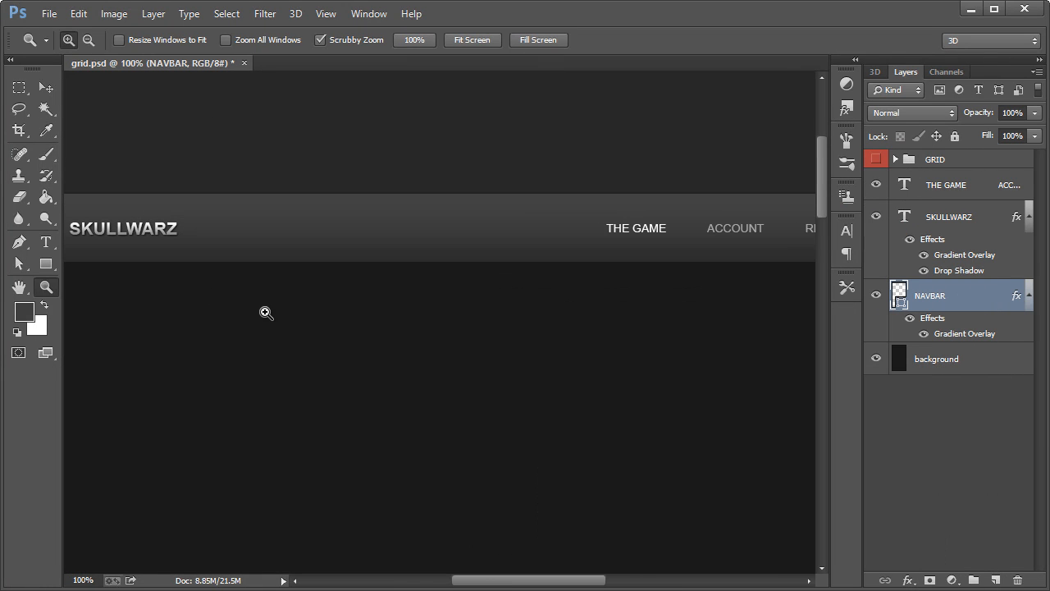
mouse_move(497, 582)
mouse_down()
mouse_move(464, 582)
mouse_move(481, 582)
mouse_up()
right_click(256, 258)
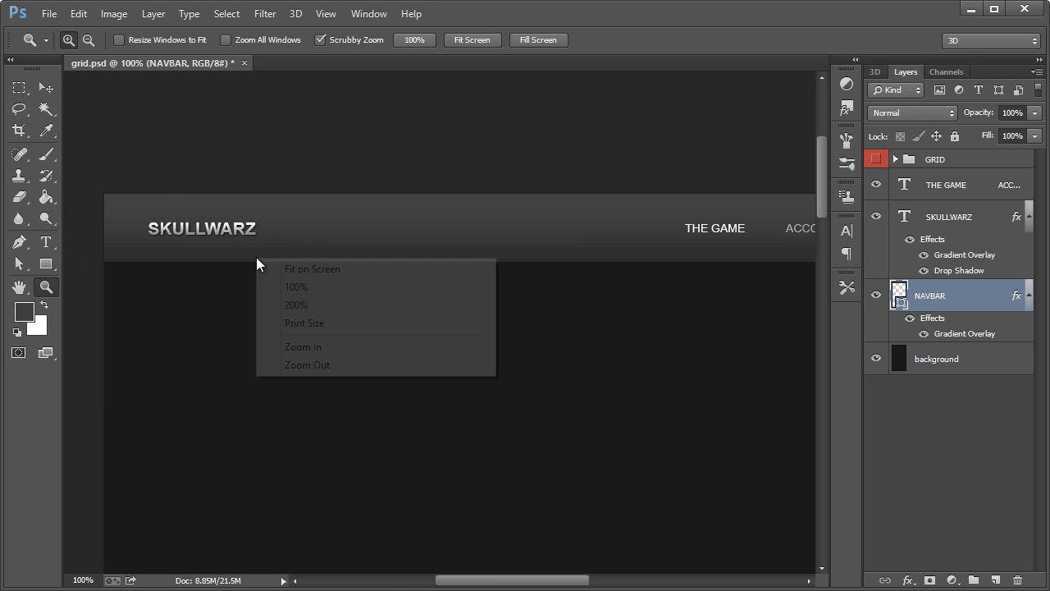
click(289, 363)
click(46, 262)
right_click(46, 263)
click(135, 324)
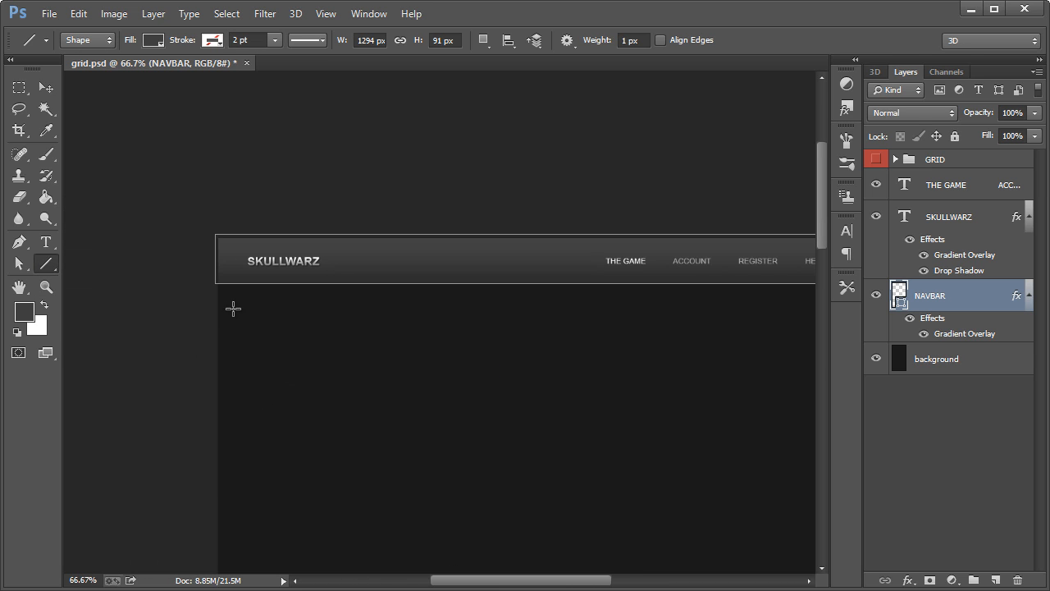
drag(212, 283, 720, 303)
key(ctrl+z)
drag(212, 281, 710, 290)
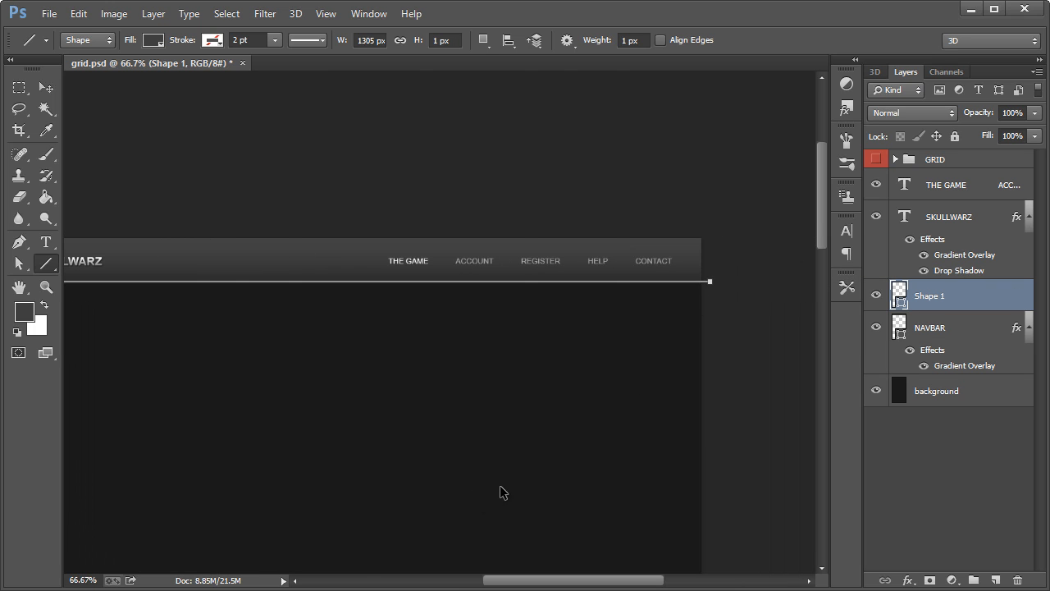
key(ctrl+semicolon)
key(ctrl+h)
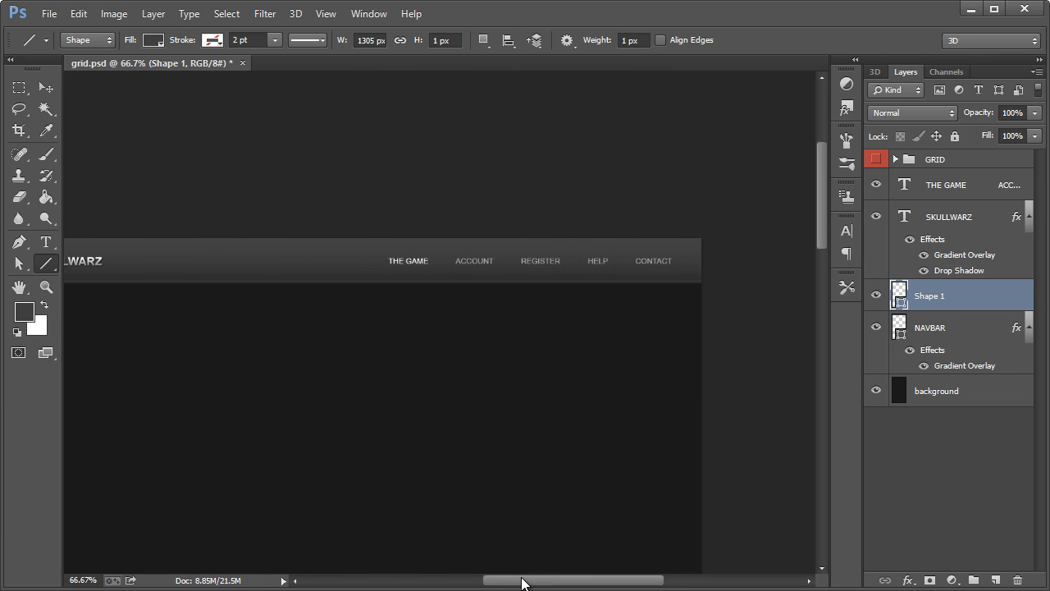
Nudge the thin horizontal line down with the Move tool so it sits just below the navbar's bottom edge.
mouse_move(522, 583)
mouse_down()
mouse_move(493, 582)
mouse_move(501, 584)
mouse_up()
click(53, 284)
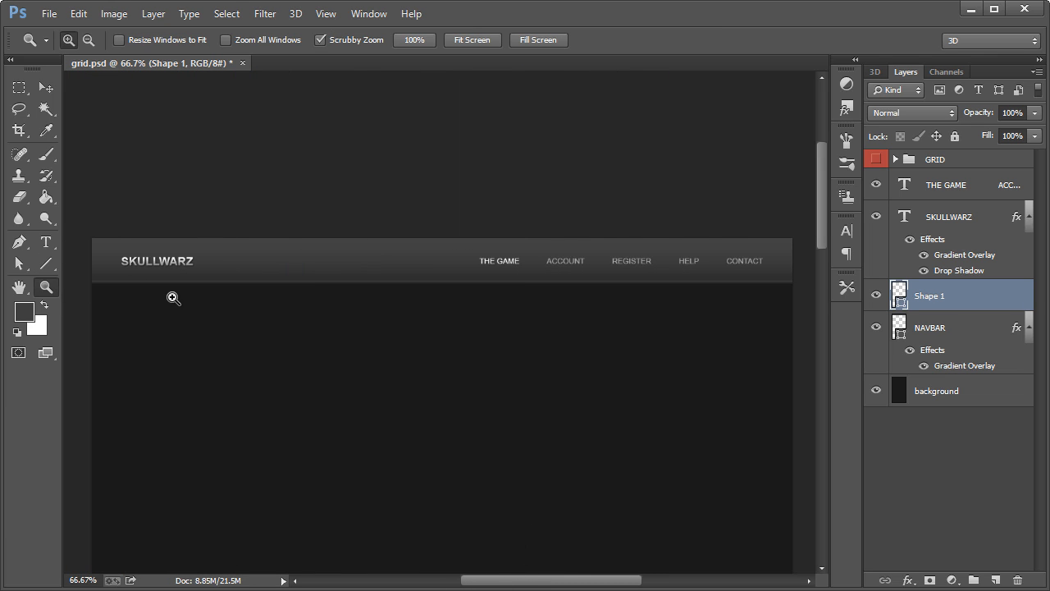
click(182, 279)
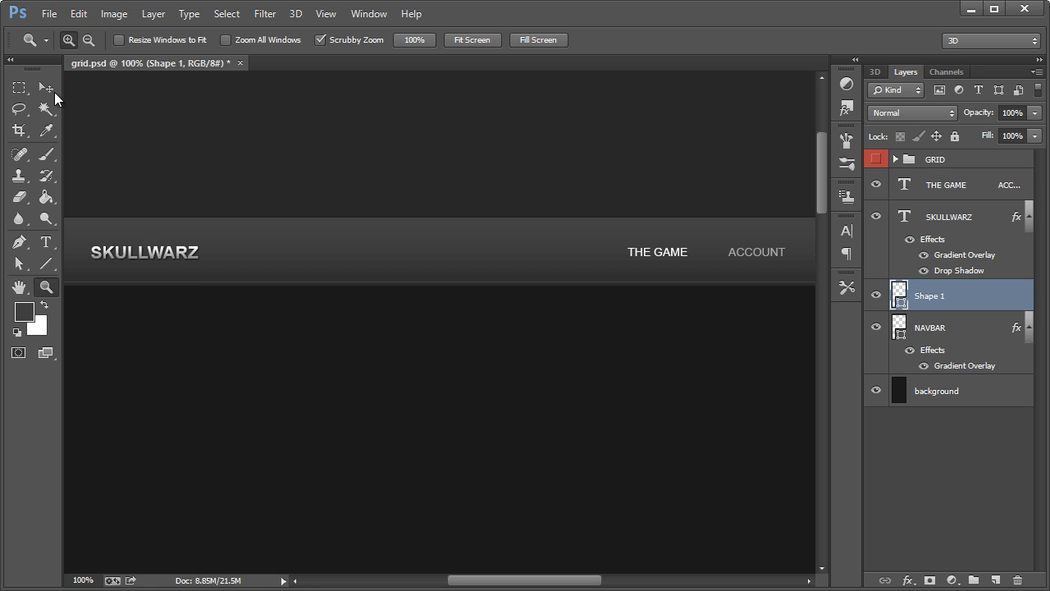
click(46, 91)
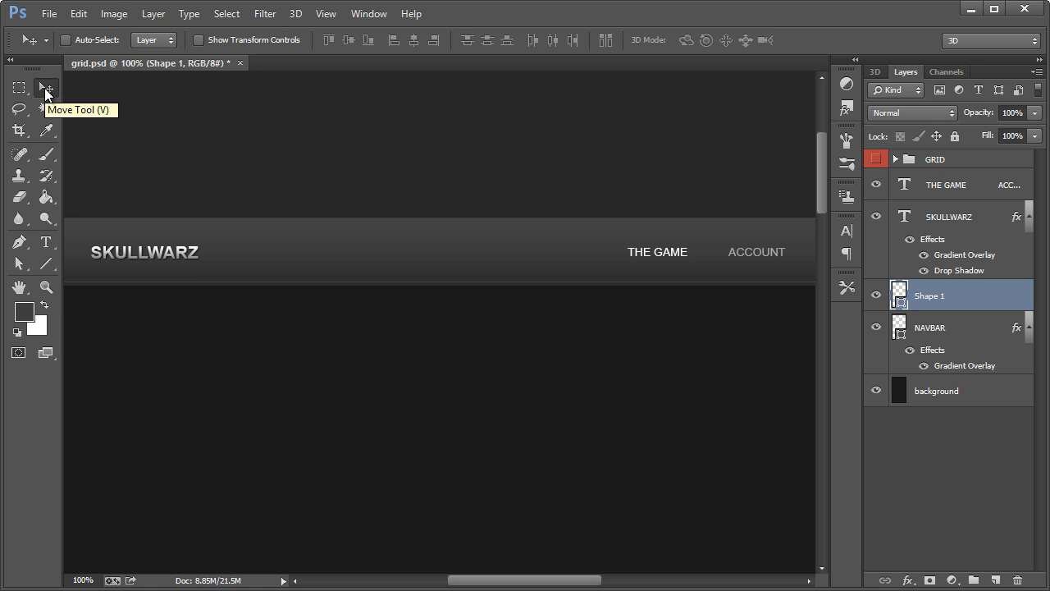
key(Down)
key(Down)
key(Down)
key(Down)
key(Down)
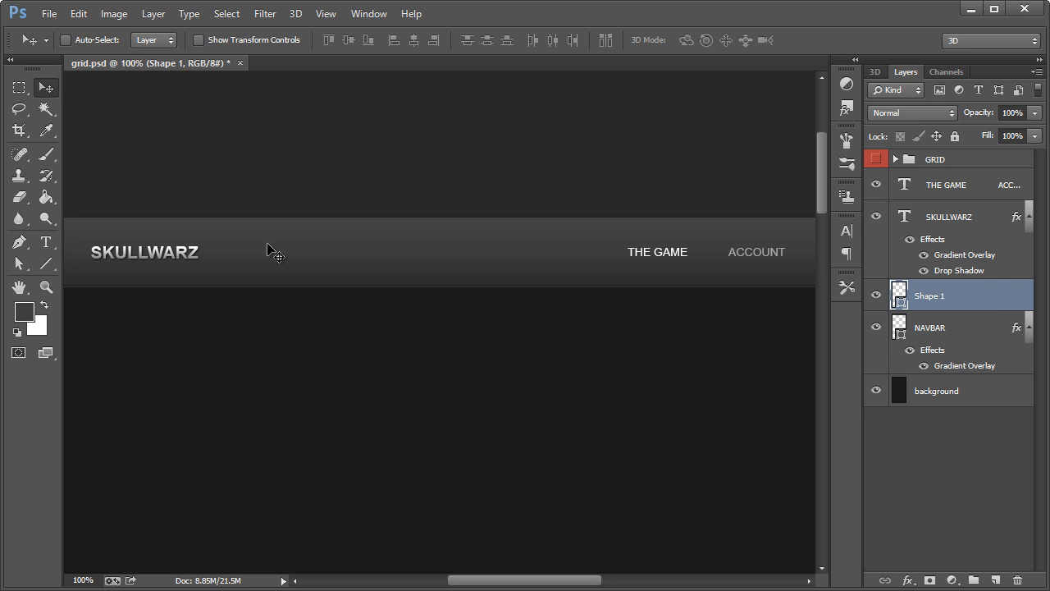
click(46, 287)
drag(128, 293, 300, 293)
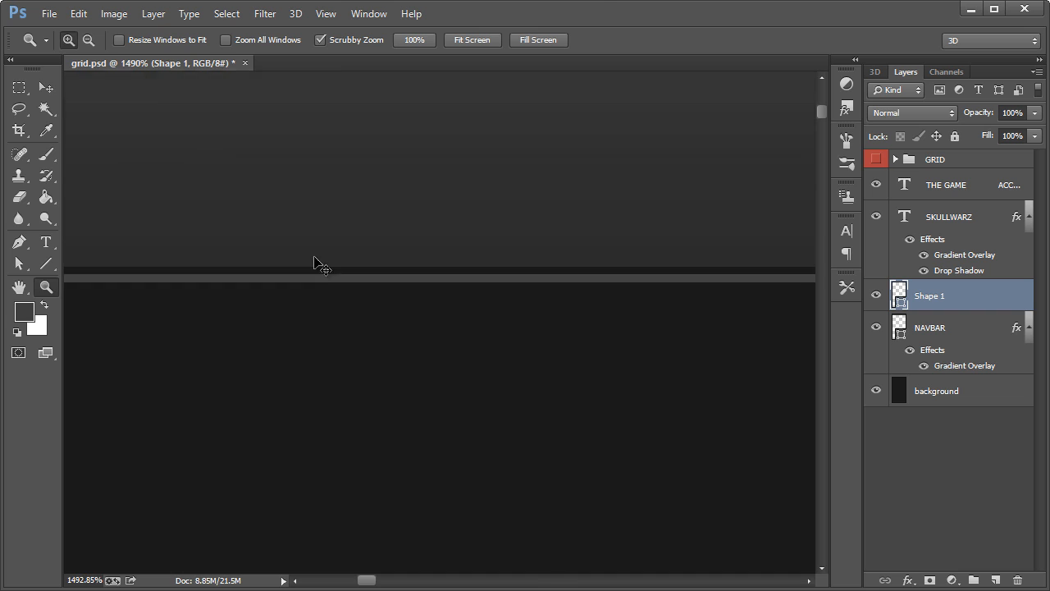
Group the menu text, SKULLWARZ, Shape 1 and NAVBAR layers and rename the group as Nav.
key(ctrl+1)
drag(509, 582, 569, 582)
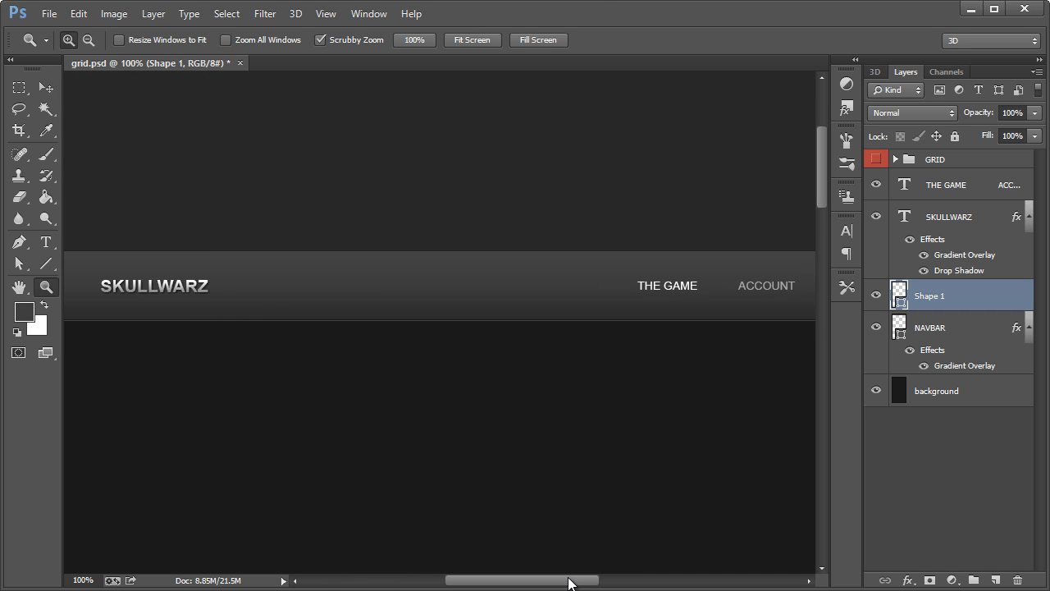
click(950, 186)
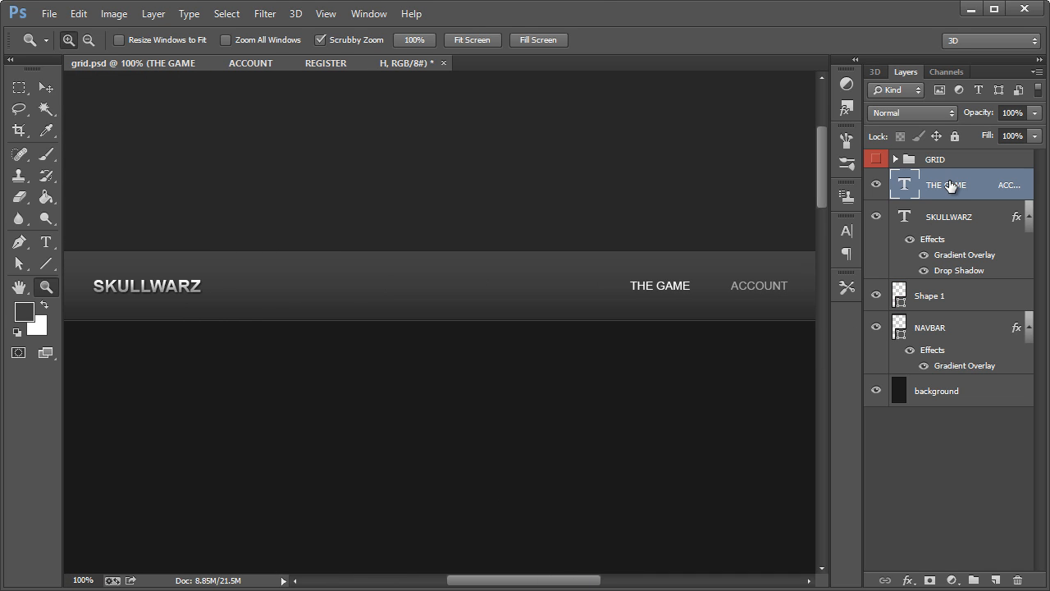
shift+click(944, 335)
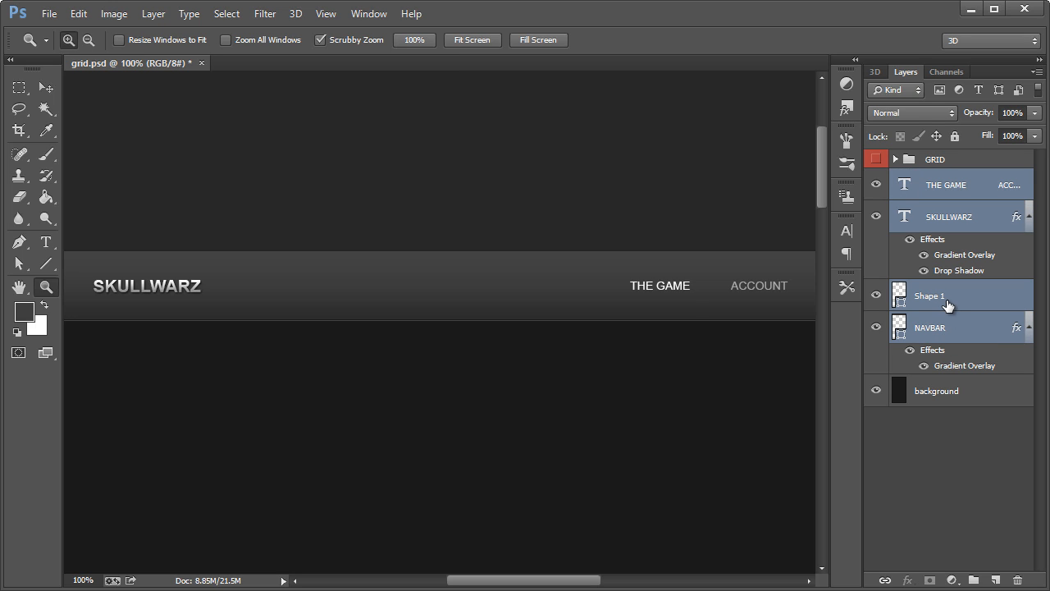
key(ctrl+g)
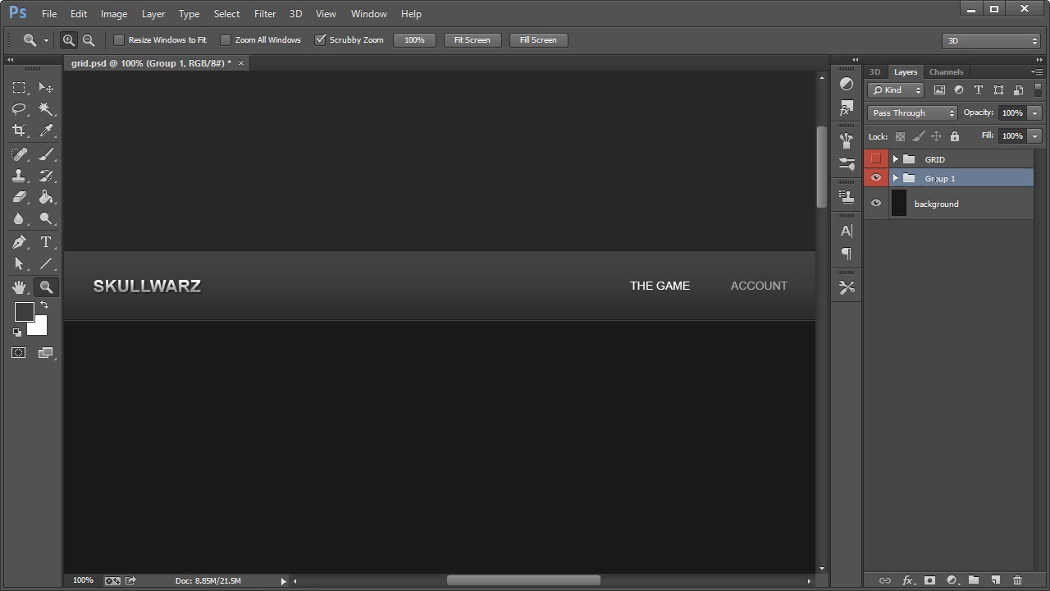
double_click(936, 178)
key(Return)
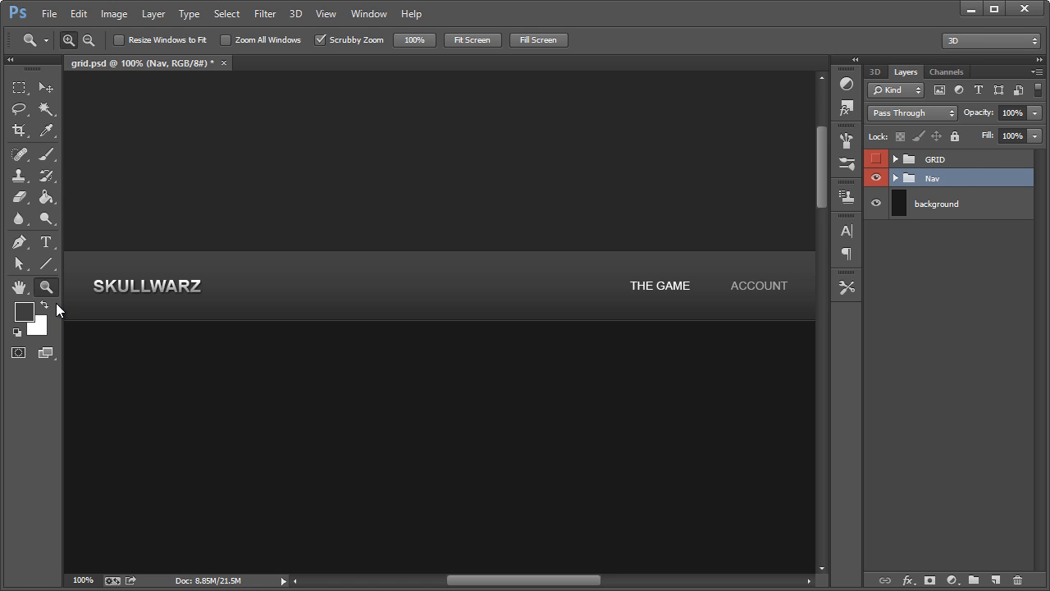
Draw a full-width rectangle about 1303 by 343 px directly beneath the navbar, placing its layer just above the background layer.
right_click(251, 294)
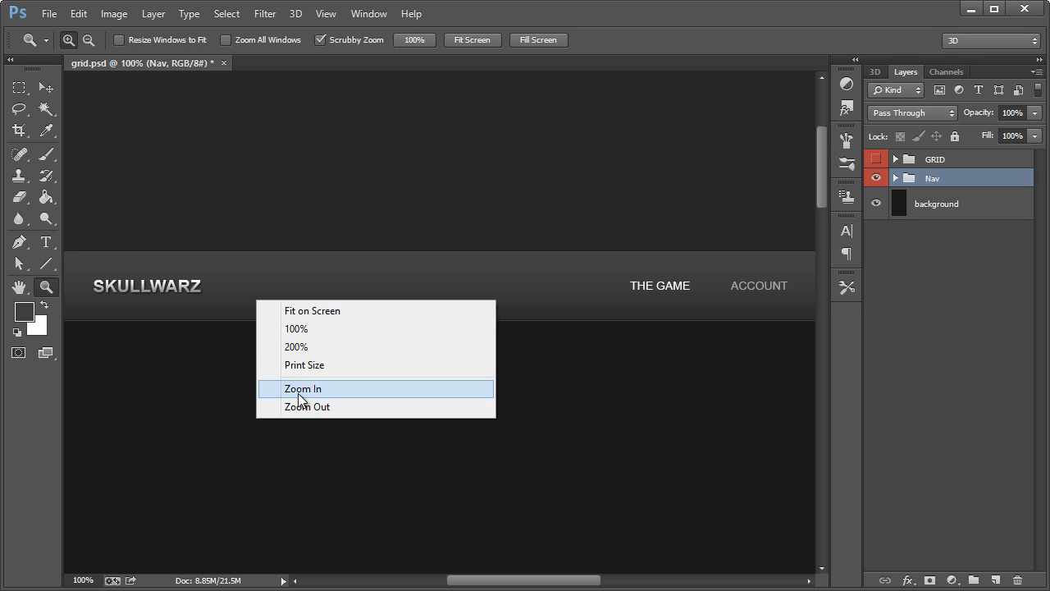
click(312, 406)
mouse_move(540, 580)
mouse_down()
mouse_move(578, 580)
mouse_move(560, 581)
mouse_up()
scroll(416, 412, down, 3)
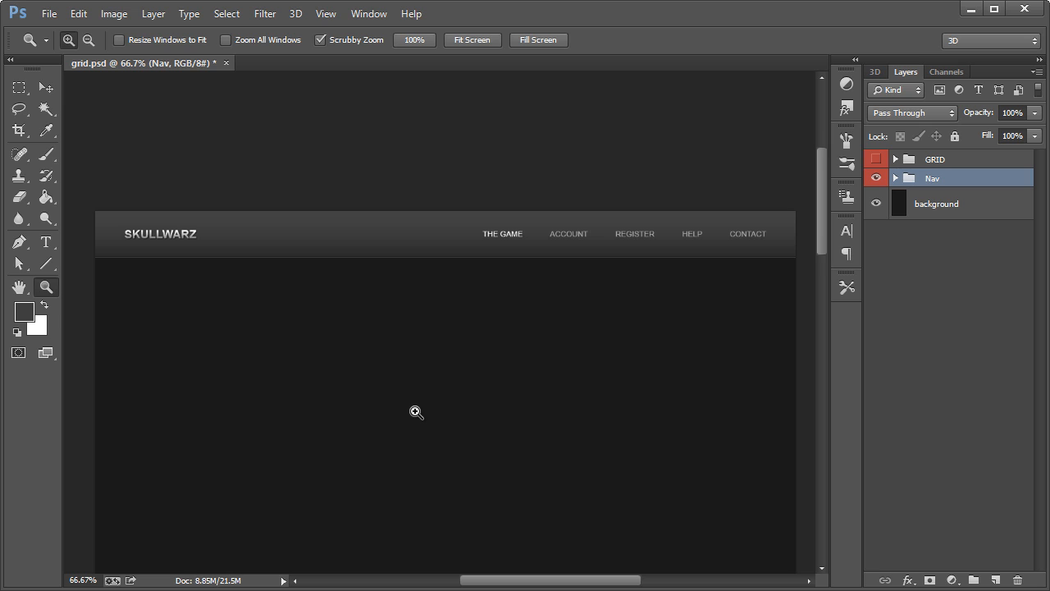
scroll(420, 401, down, 3)
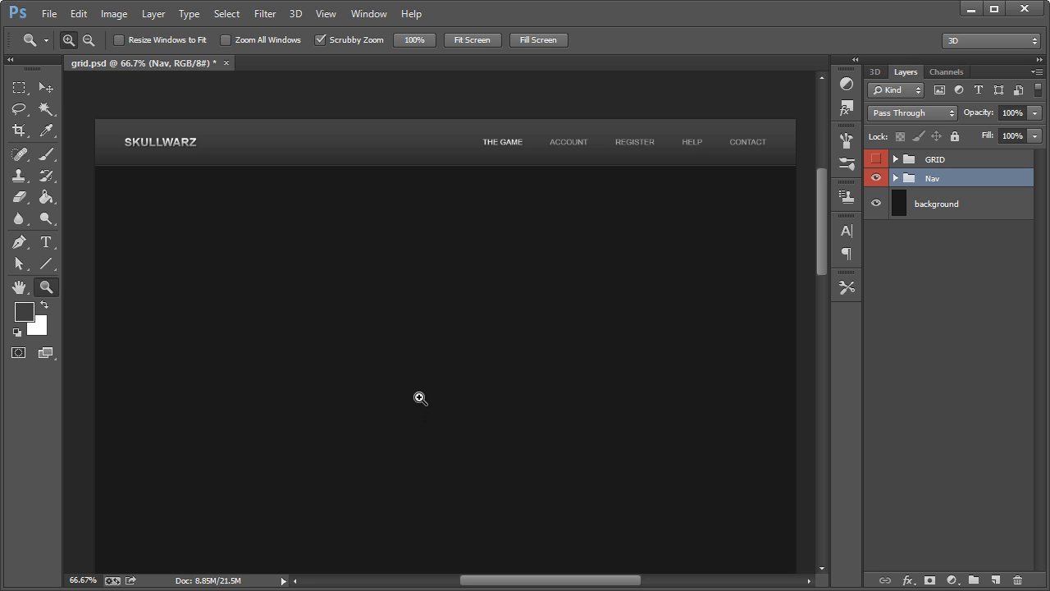
drag(54, 262, 93, 257)
click(93, 258)
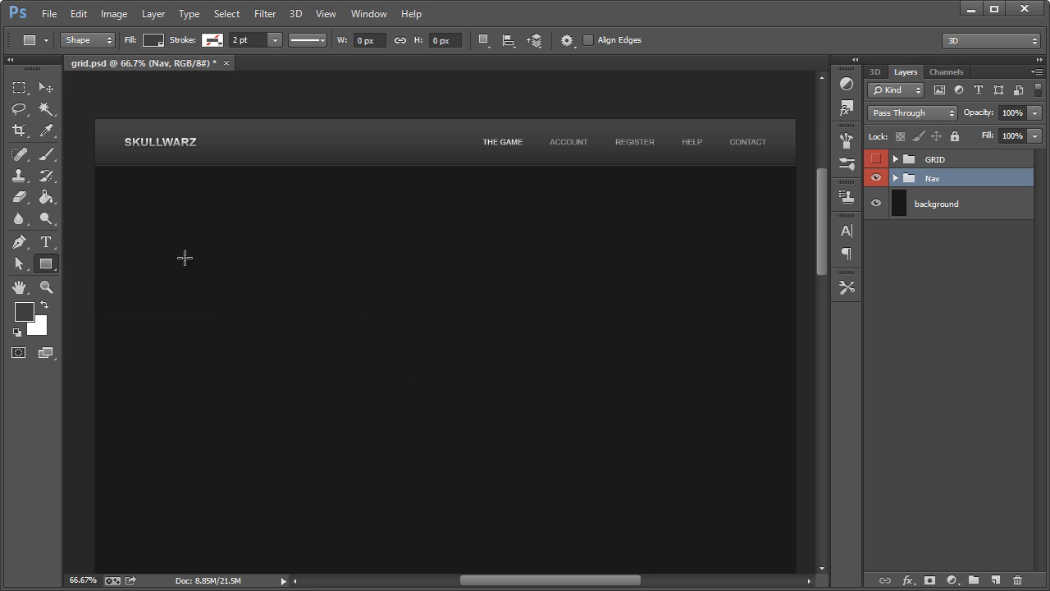
click(929, 203)
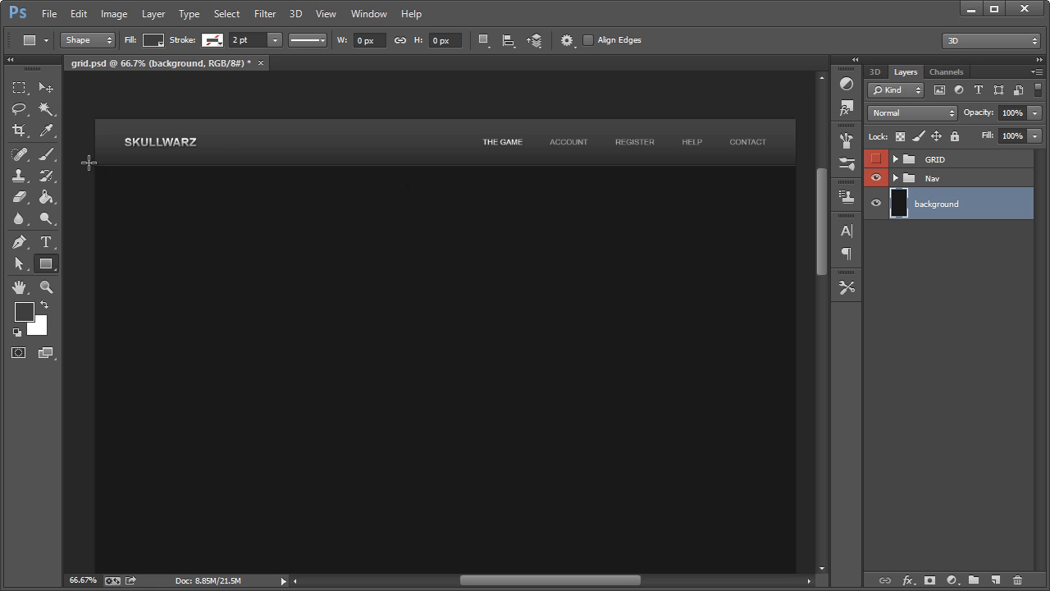
drag(89, 162, 802, 349)
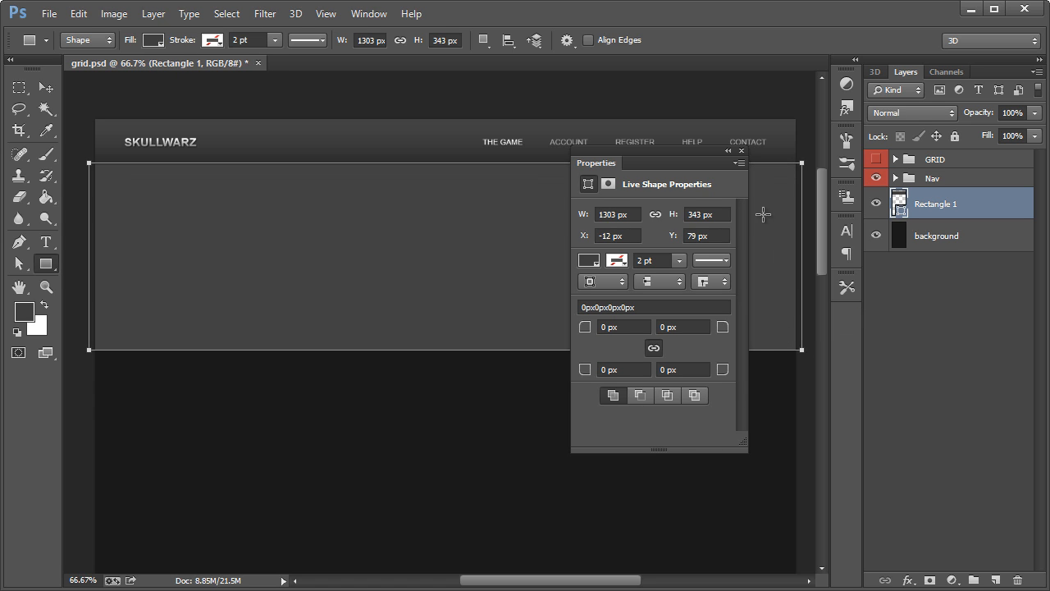
click(741, 151)
Set the new rectangle's fill color to black #000000.
double_click(896, 206)
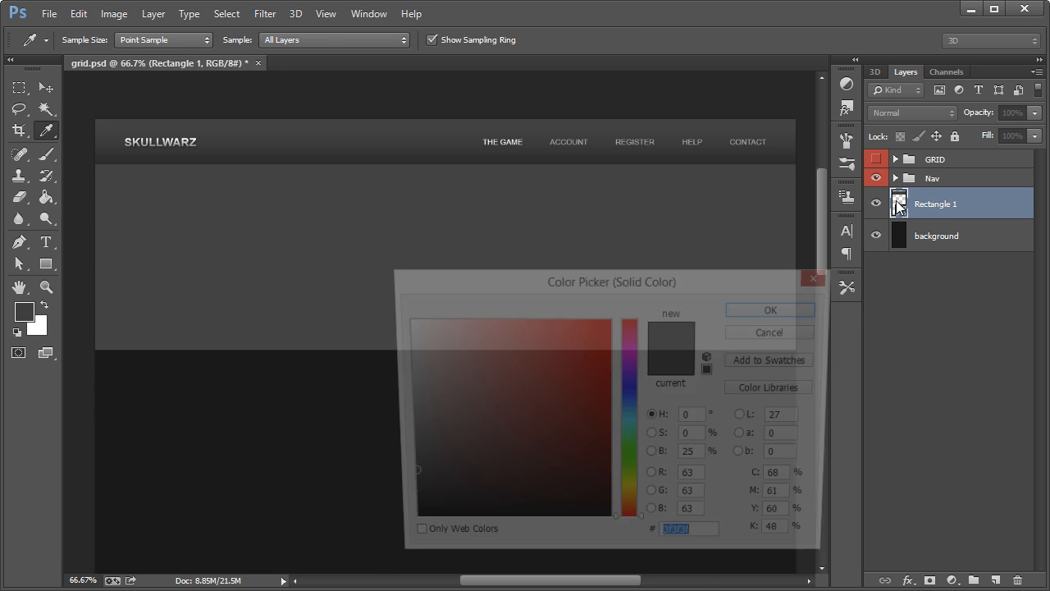
drag(433, 504, 379, 539)
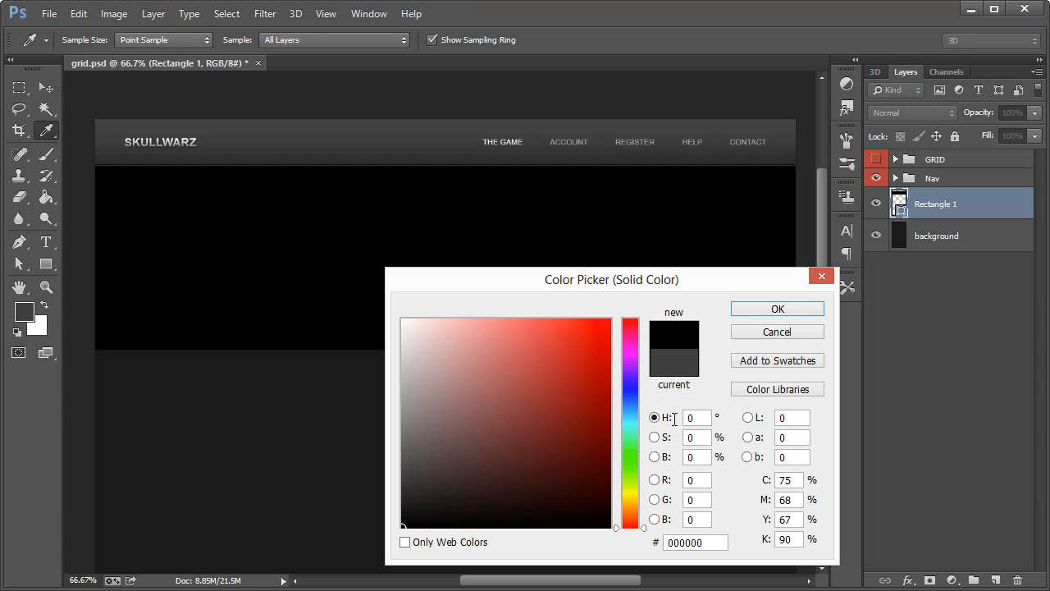
click(778, 309)
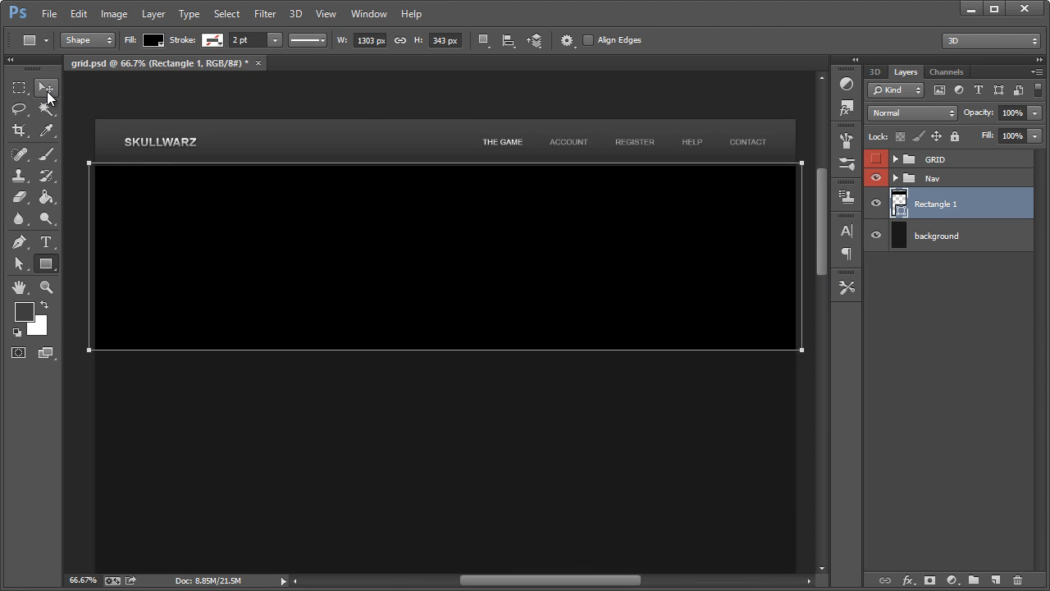
click(46, 88)
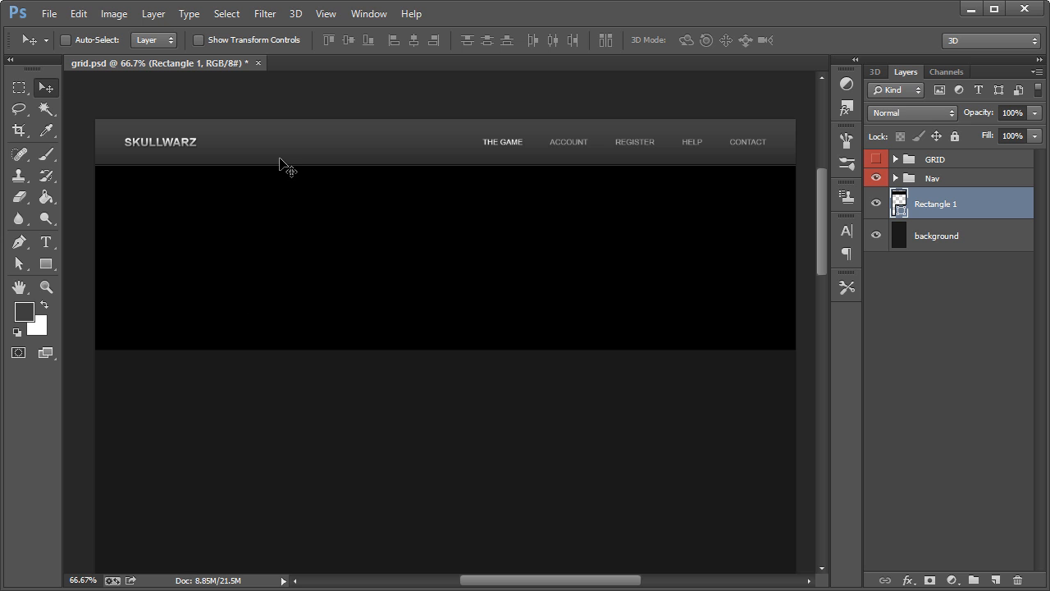
Open the skull stock photo skull_by_themanface-d4s781x.jpg as a separate document.
click(51, 13)
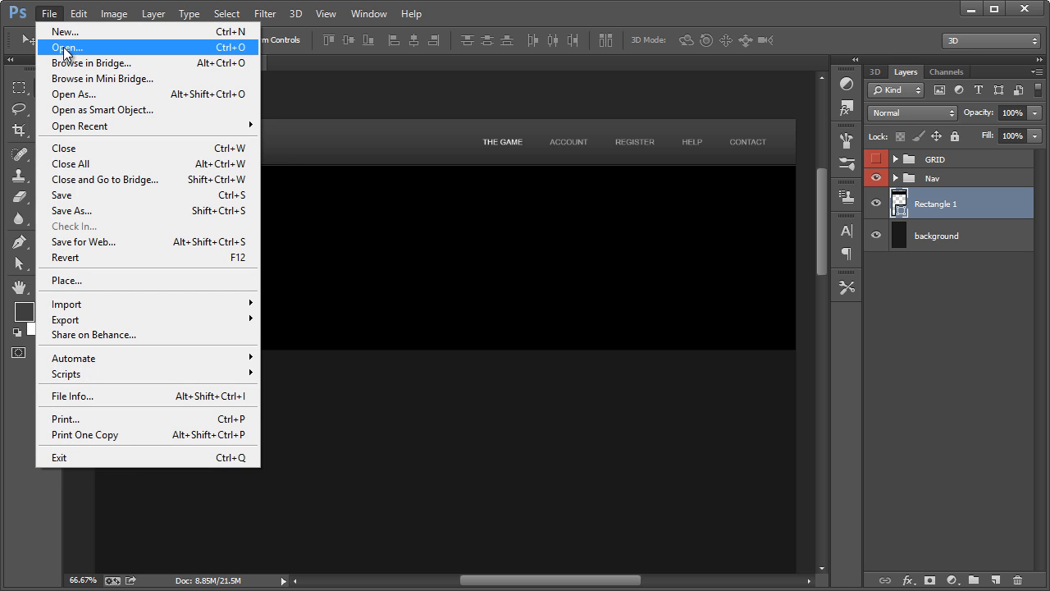
click(63, 44)
double_click(365, 219)
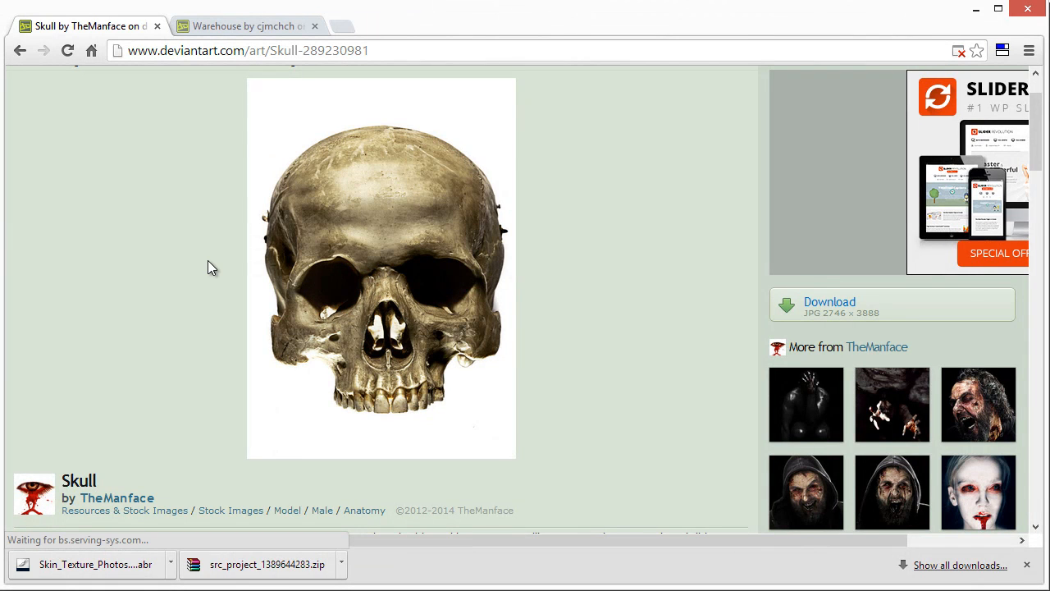
Examine the deviantART source pages of the Skull and Warehouse stock images in the browser, then return to Photoshop.
scroll(205, 261, down, 3)
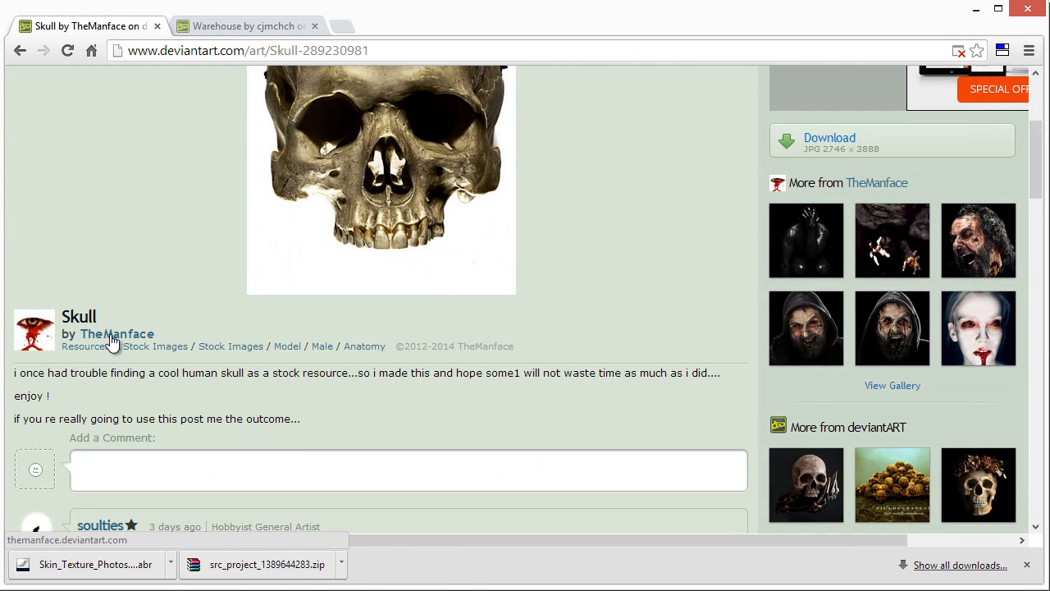
scroll(407, 330, down, 1)
scroll(686, 265, up, 1)
click(369, 55)
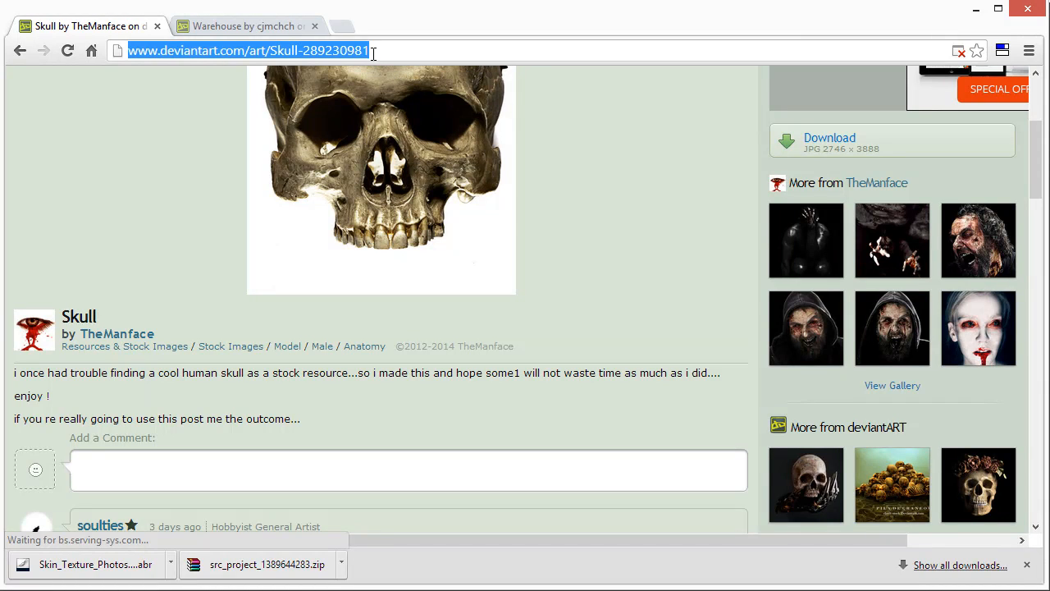
click(381, 52)
drag(371, 50, 105, 54)
click(237, 25)
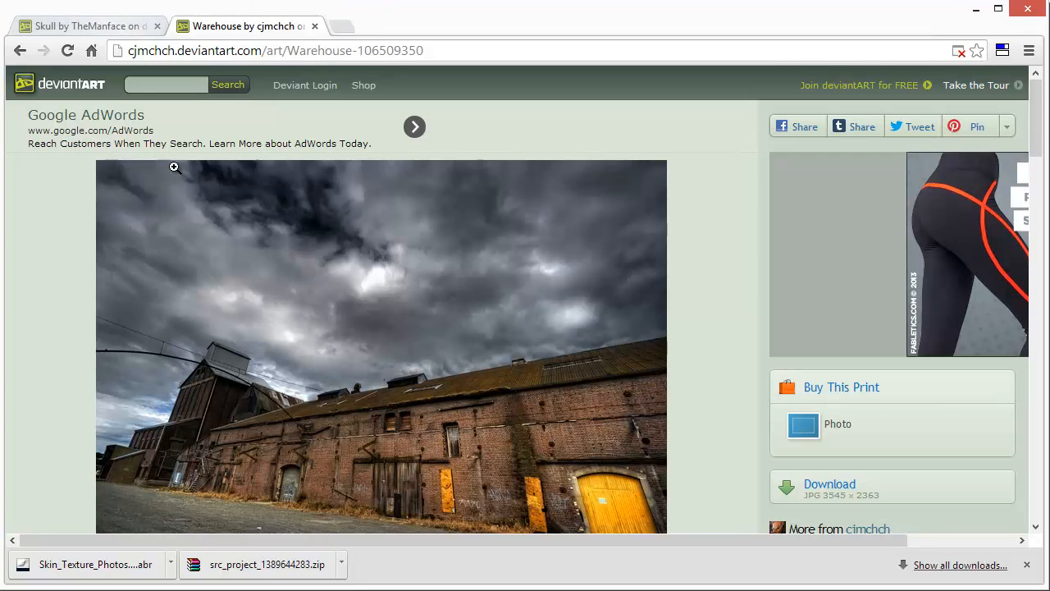
scroll(306, 297, down, 2)
scroll(287, 262, up, 2)
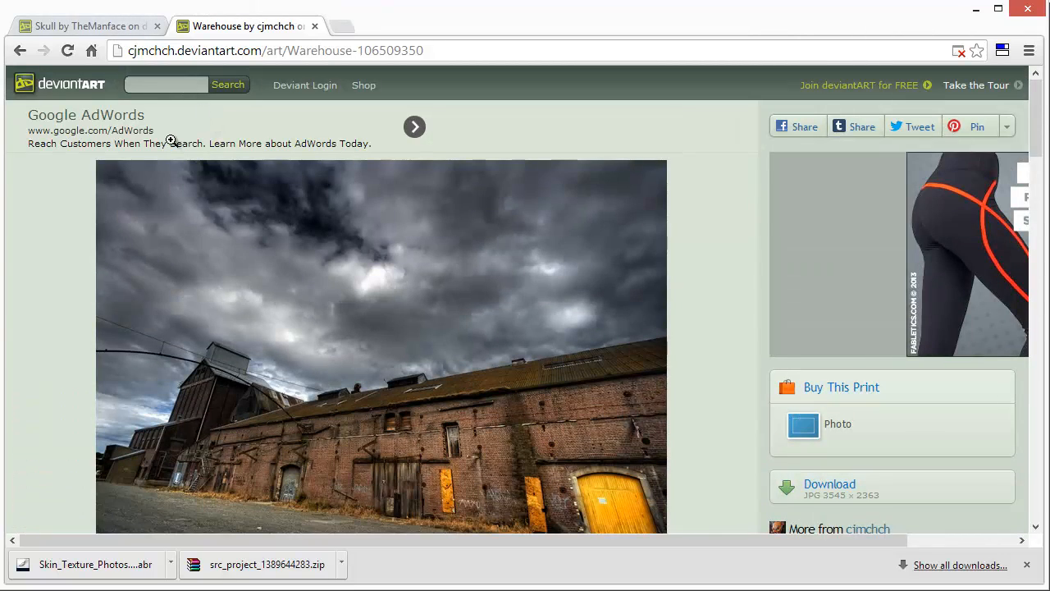
click(982, 8)
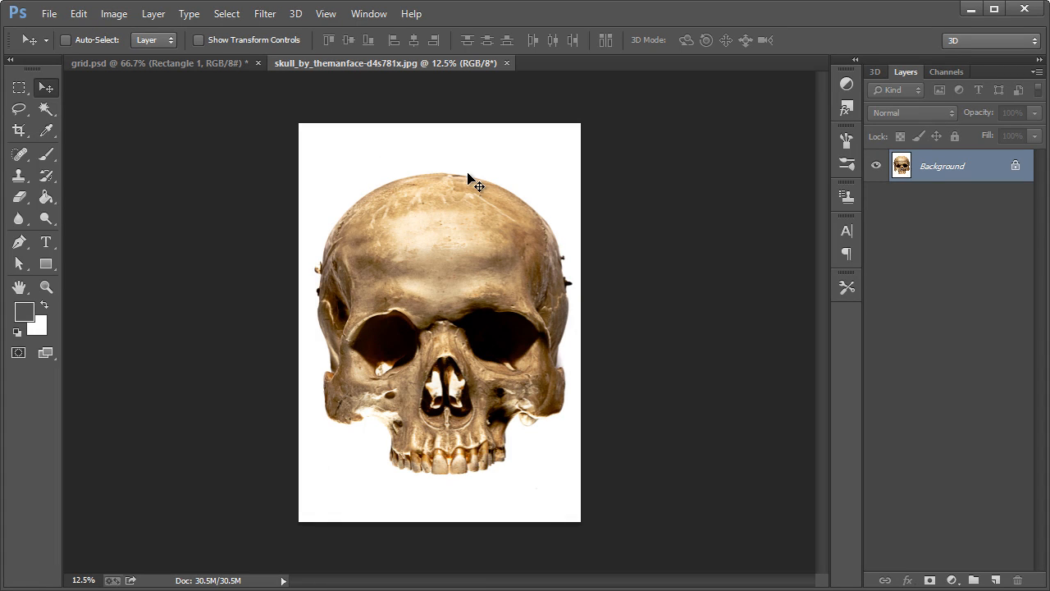
Erase the white background all around the skull's outline using the Background Eraser with a 413 px brush.
click(20, 197)
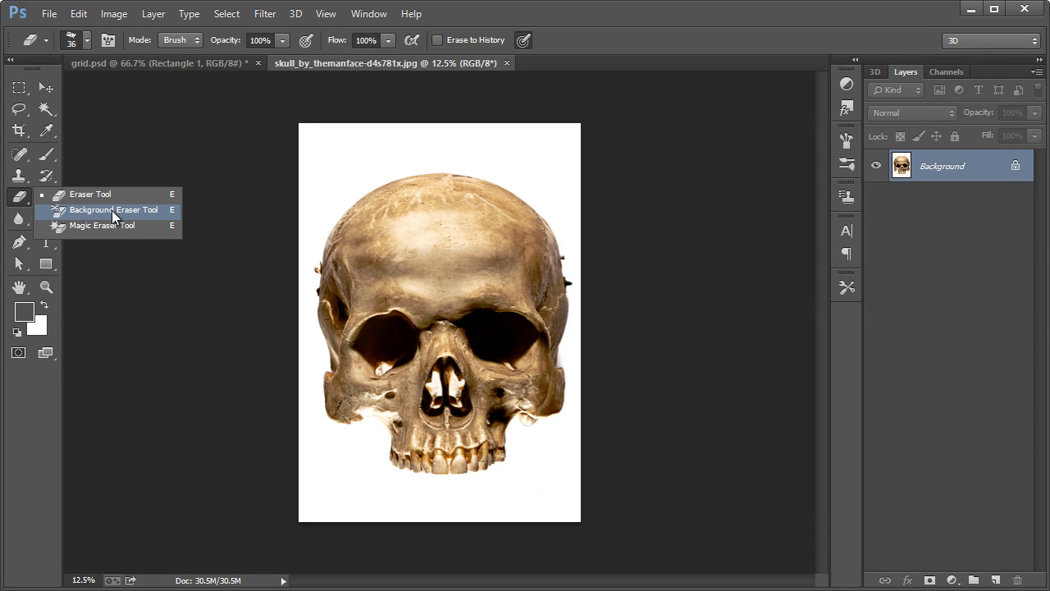
click(112, 210)
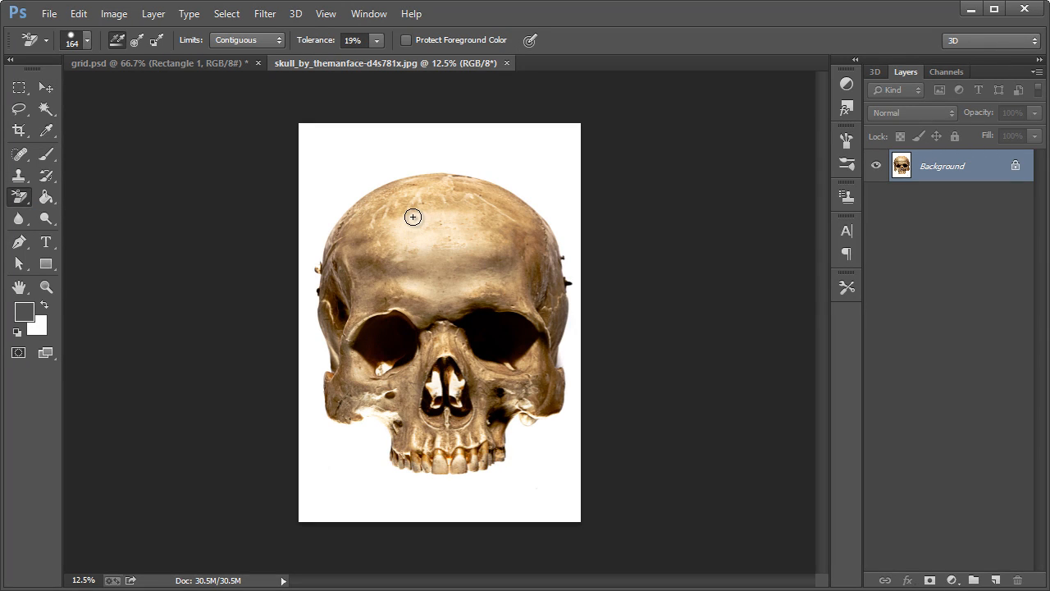
click(89, 41)
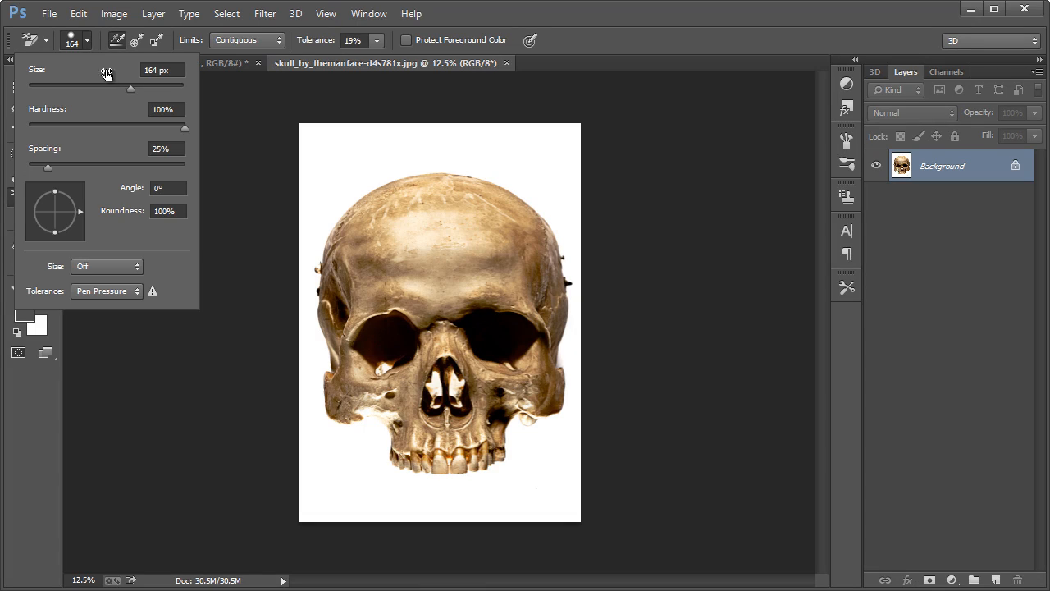
drag(141, 84, 150, 85)
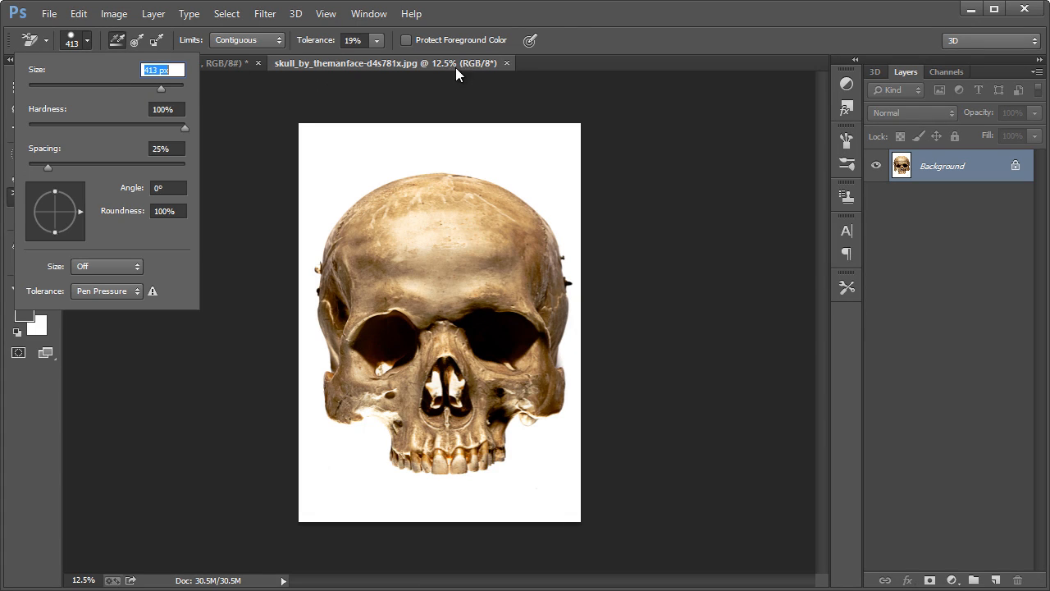
click(574, 30)
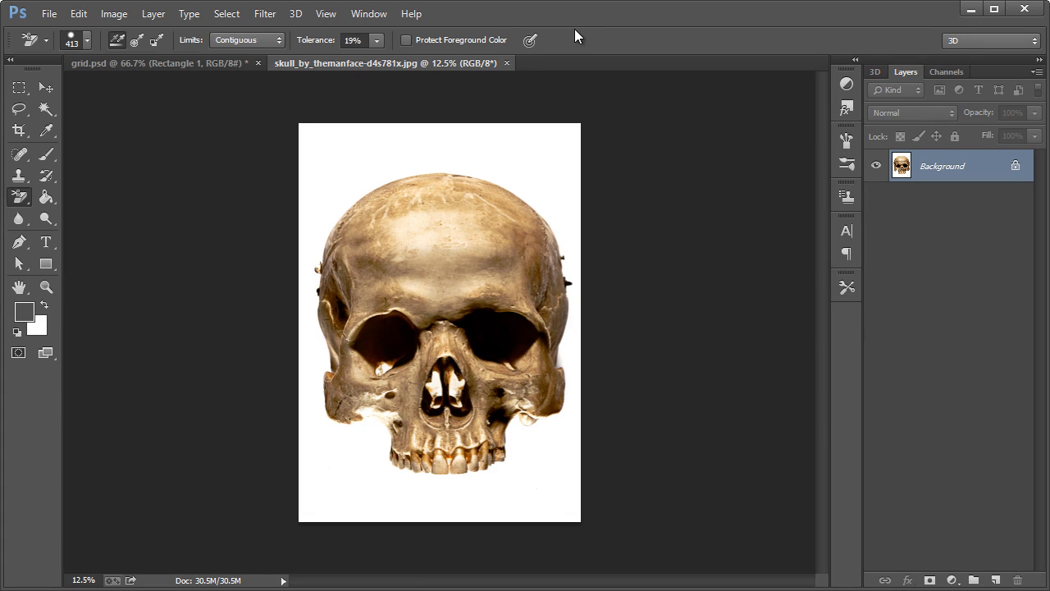
alt+click(345, 169)
mouse_move(347, 194)
mouse_down()
mouse_move(413, 169)
mouse_move(485, 169)
mouse_move(550, 203)
mouse_move(561, 220)
mouse_move(535, 240)
mouse_move(553, 216)
mouse_move(573, 232)
mouse_move(571, 403)
mouse_move(551, 429)
mouse_move(517, 430)
mouse_move(515, 470)
mouse_move(411, 485)
mouse_move(382, 468)
mouse_move(378, 432)
mouse_move(334, 437)
mouse_move(315, 410)
mouse_move(306, 258)
mouse_move(315, 223)
mouse_move(363, 167)
mouse_move(335, 153)
mouse_up()
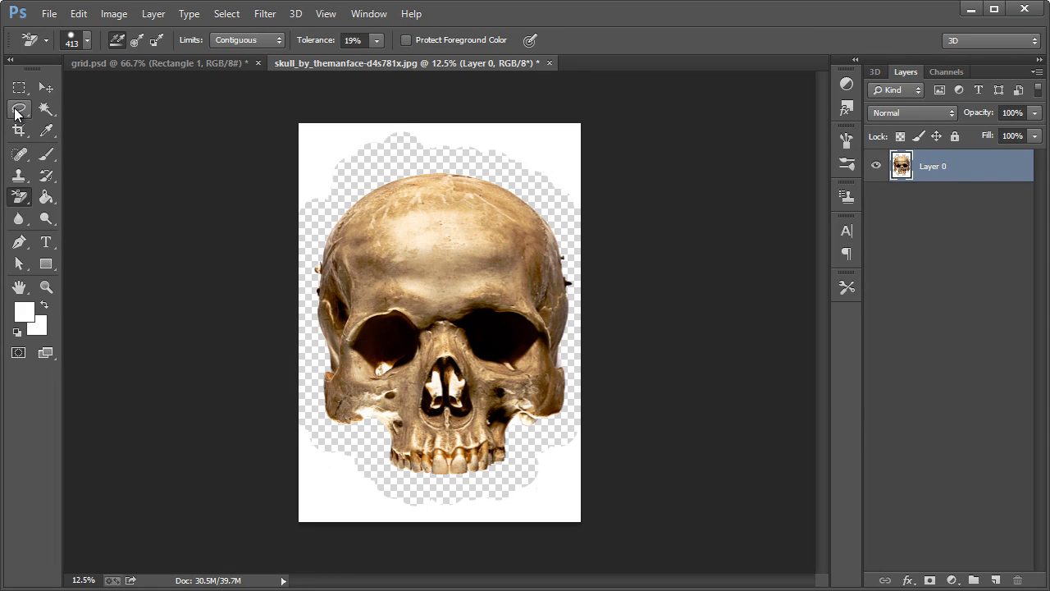
Select the skull with a freehand Lasso outline running through the erased transparent area around it.
click(17, 113)
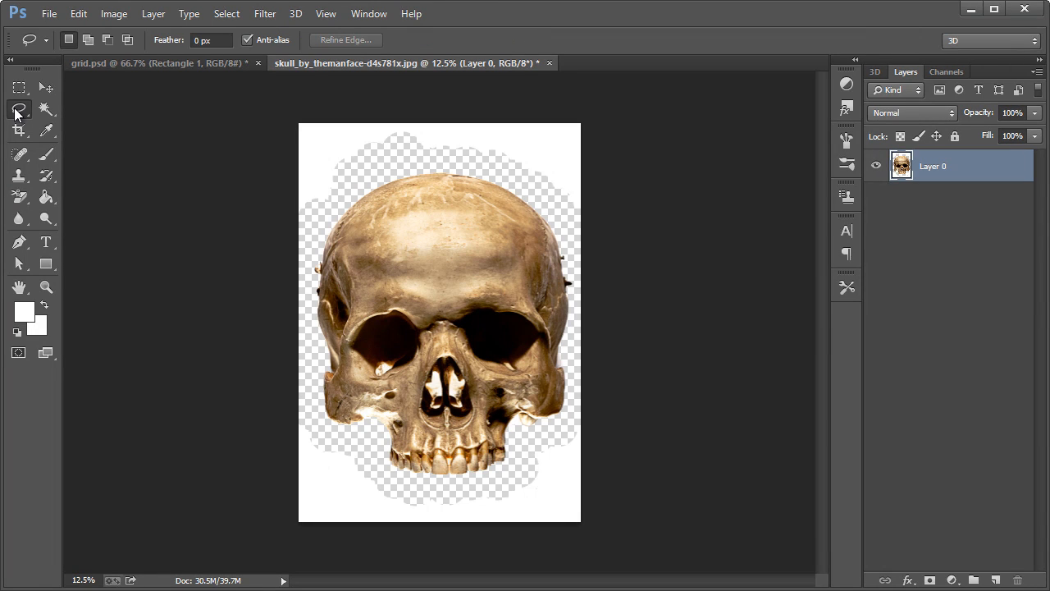
mouse_move(371, 173)
mouse_down()
mouse_move(492, 168)
mouse_move(546, 202)
mouse_move(576, 266)
mouse_up()
mouse_move(578, 327)
mouse_down()
mouse_move(563, 420)
mouse_move(494, 481)
mouse_move(431, 489)
mouse_move(383, 480)
mouse_move(359, 445)
mouse_move(321, 427)
mouse_move(309, 374)
mouse_move(312, 251)
mouse_move(346, 185)
mouse_move(414, 169)
mouse_up()
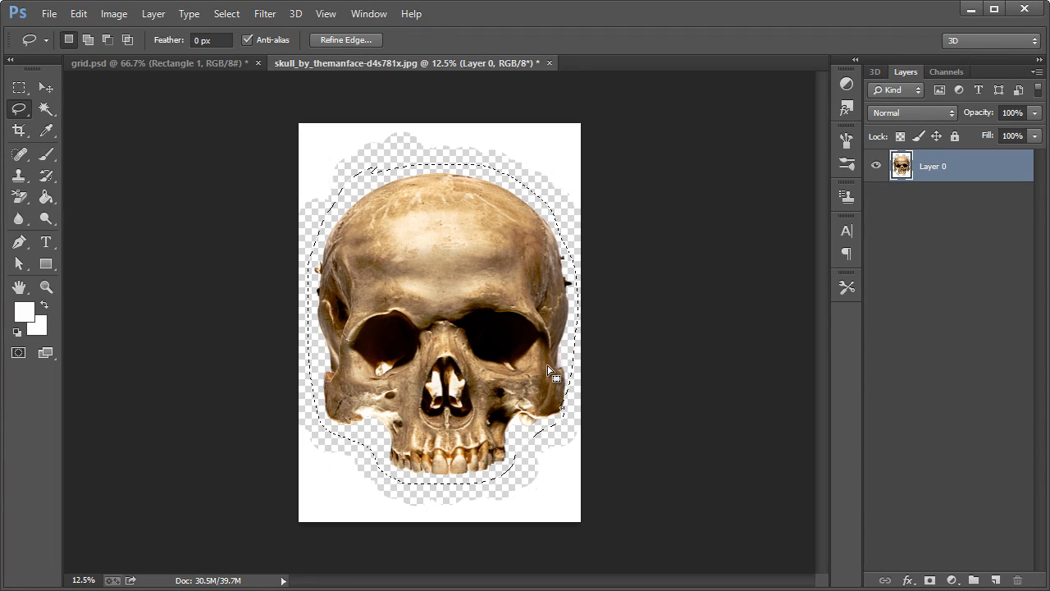
Extend the lasso selection around the jaw's edge and paste the selected skull into grid.psd as a new layer.
key(shift)
mouse_move(564, 387)
mouse_down()
mouse_move(572, 420)
mouse_move(552, 424)
mouse_move(549, 402)
mouse_move(572, 375)
mouse_up()
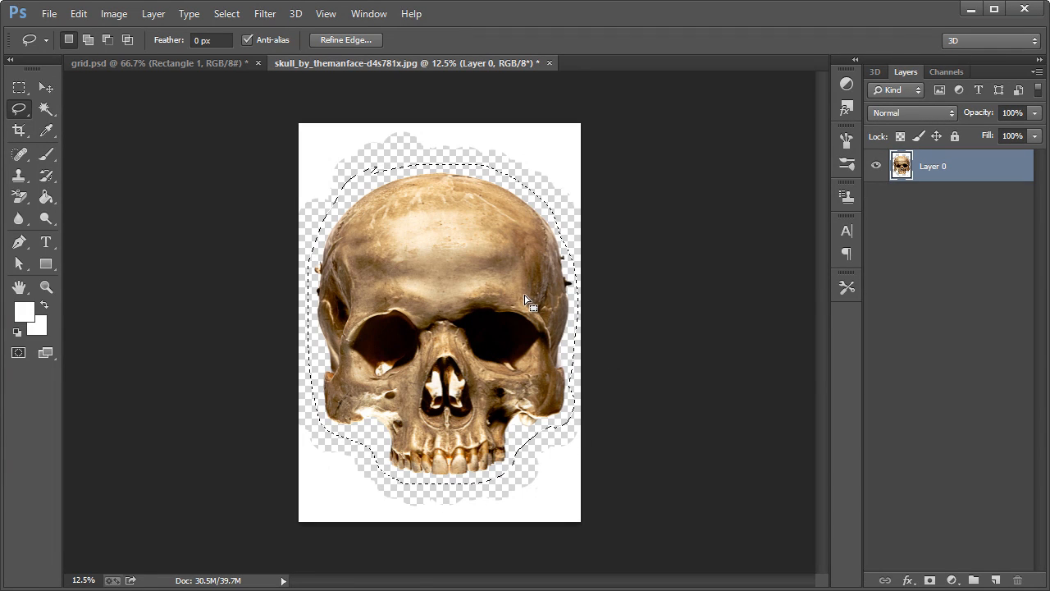
click(234, 66)
click(46, 86)
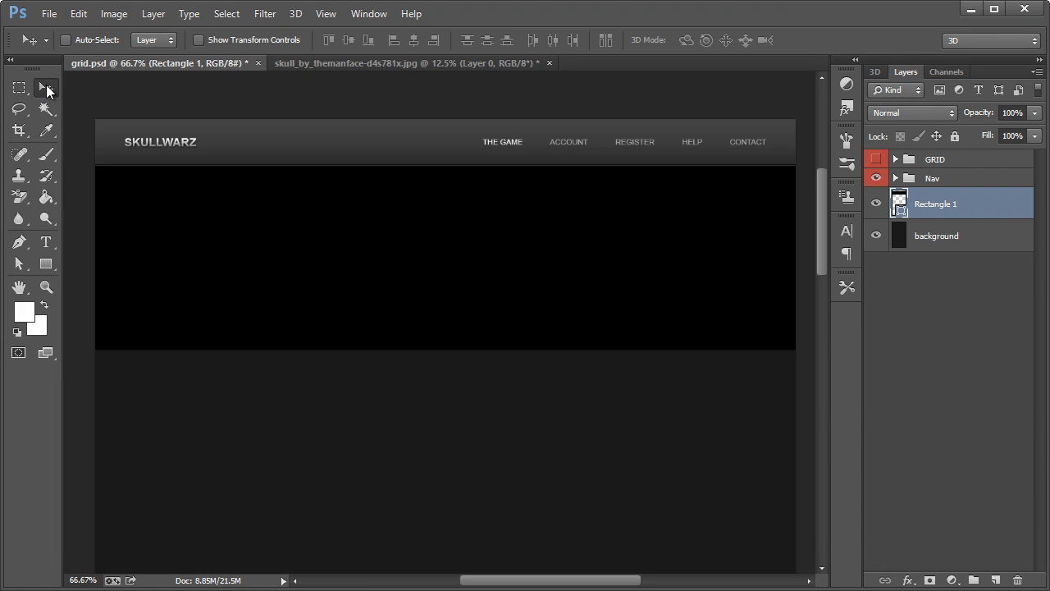
key(ctrl+v)
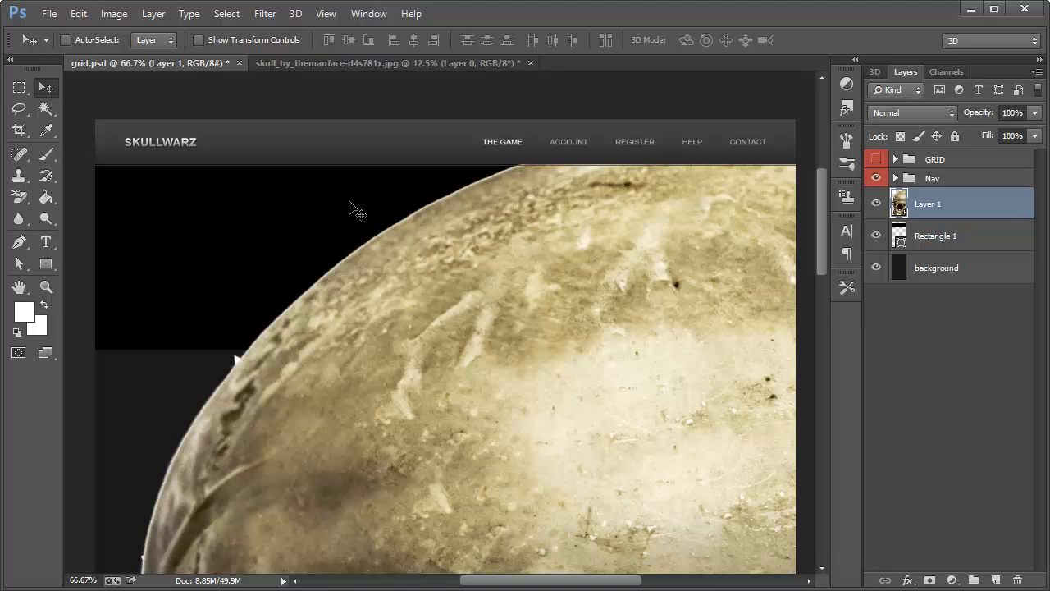
Scale the pasted skull to about 13% and place it on the left part of the black header, overlapping the navbar's lower edge.
key(ctrl+t)
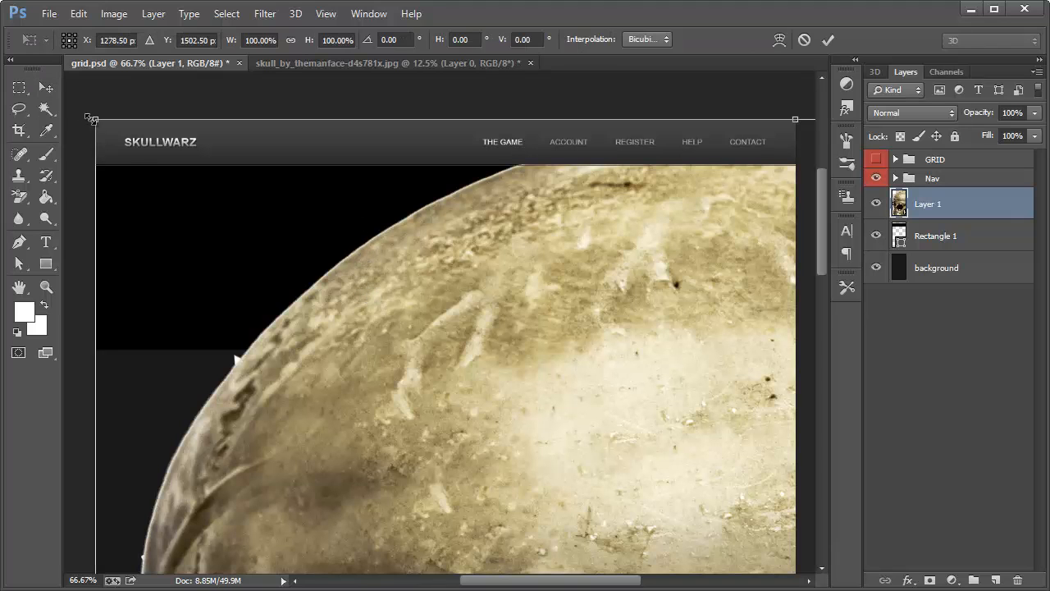
drag(95, 120, 573, 439)
drag(730, 554, 458, 192)
drag(173, 171, 525, 359)
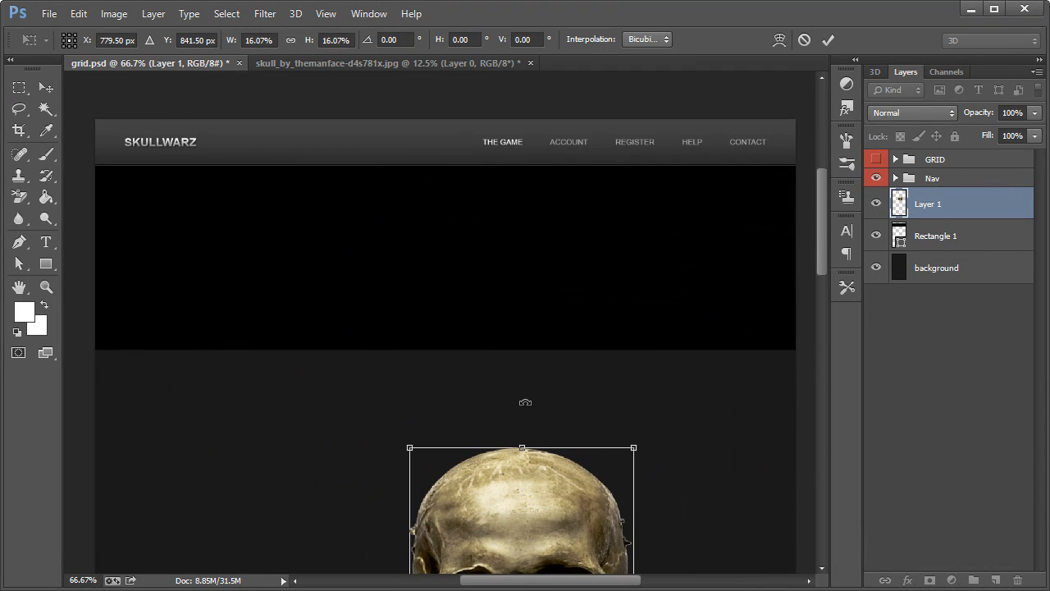
drag(497, 460, 280, 251)
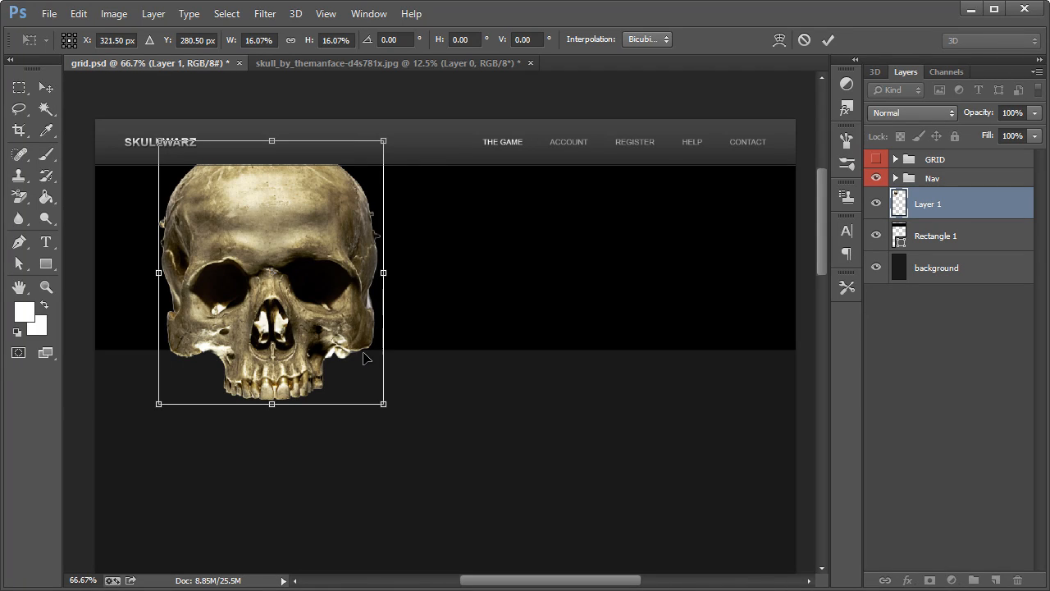
drag(385, 404, 353, 370)
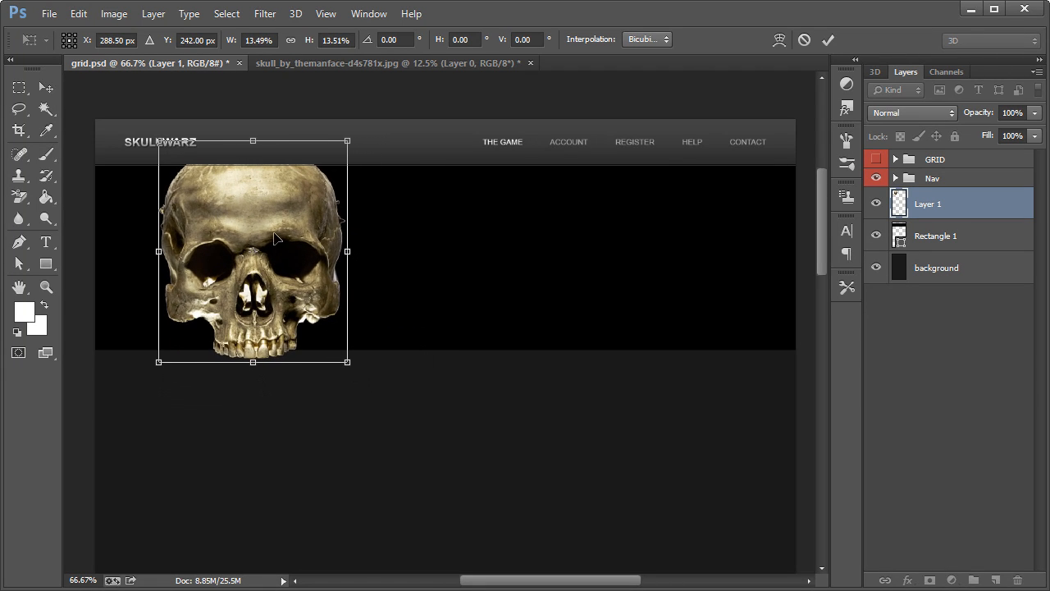
drag(273, 233, 307, 211)
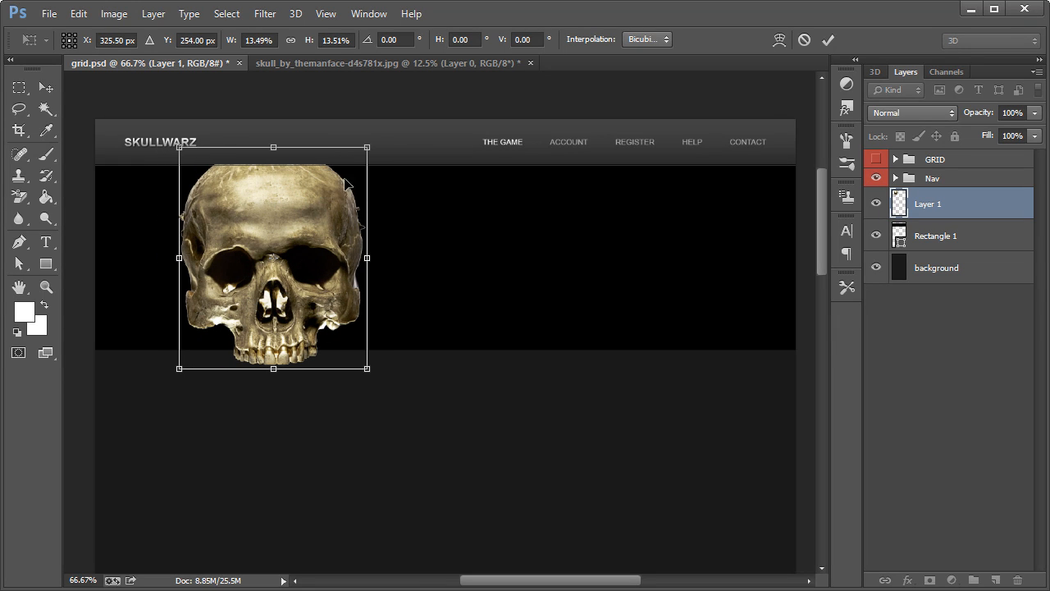
drag(365, 148, 363, 151)
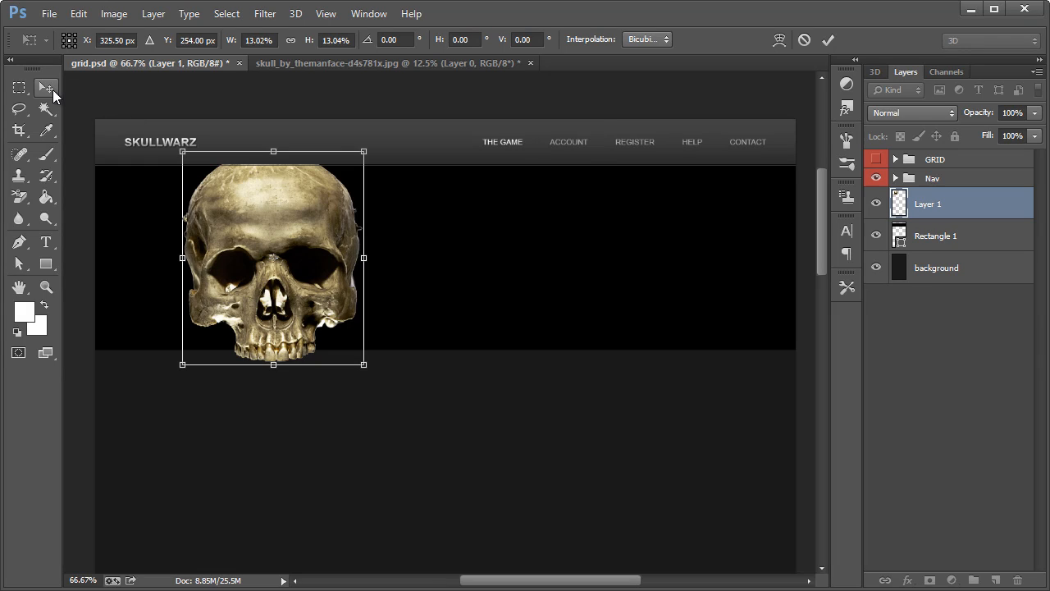
click(40, 81)
click(336, 196)
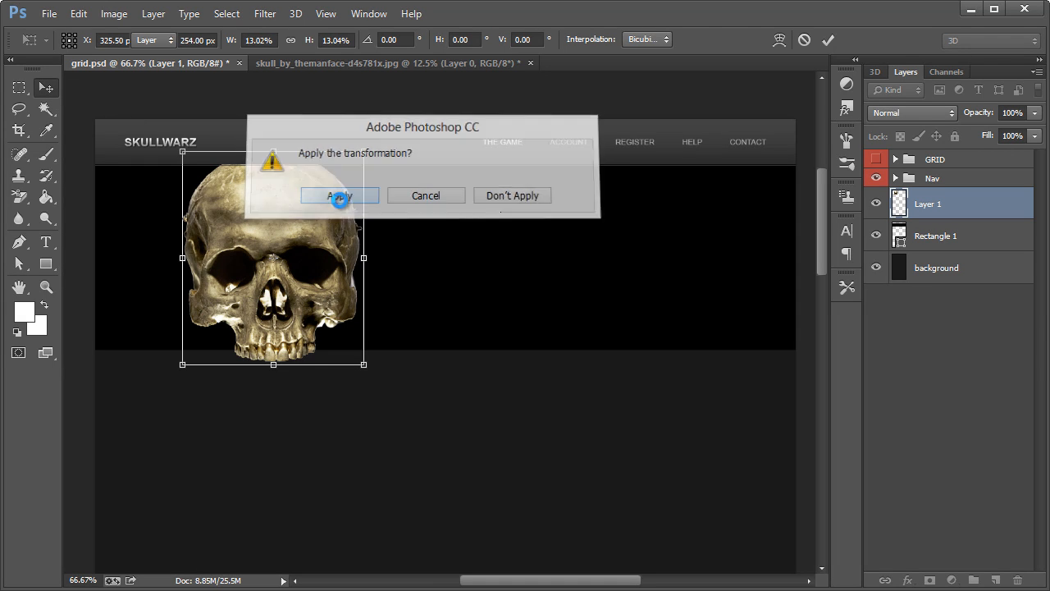
Move the skull layer above the Nav group and close the skull photo document.
drag(911, 215, 937, 174)
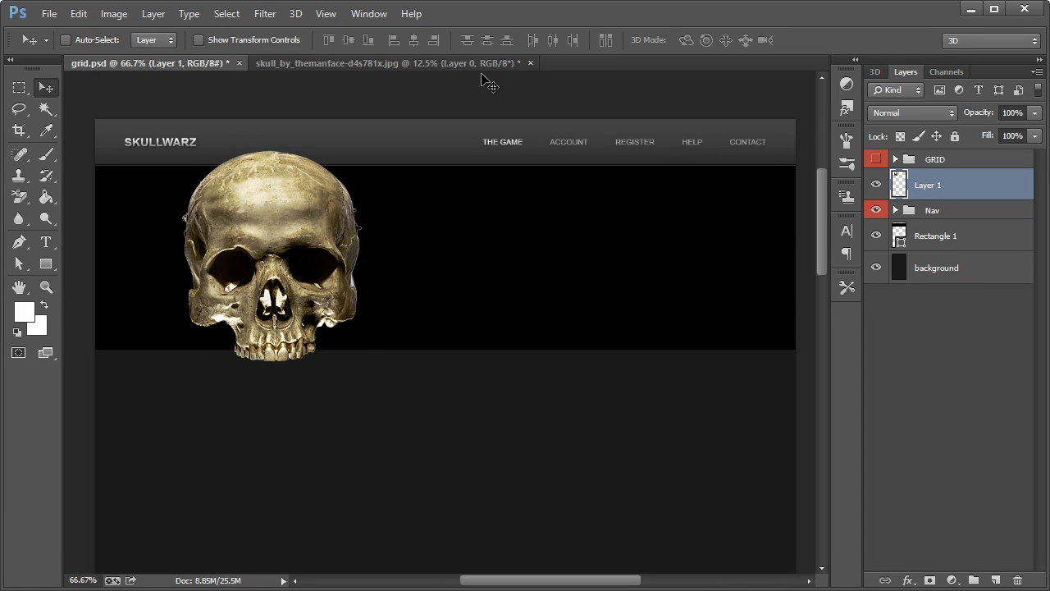
click(530, 63)
click(402, 195)
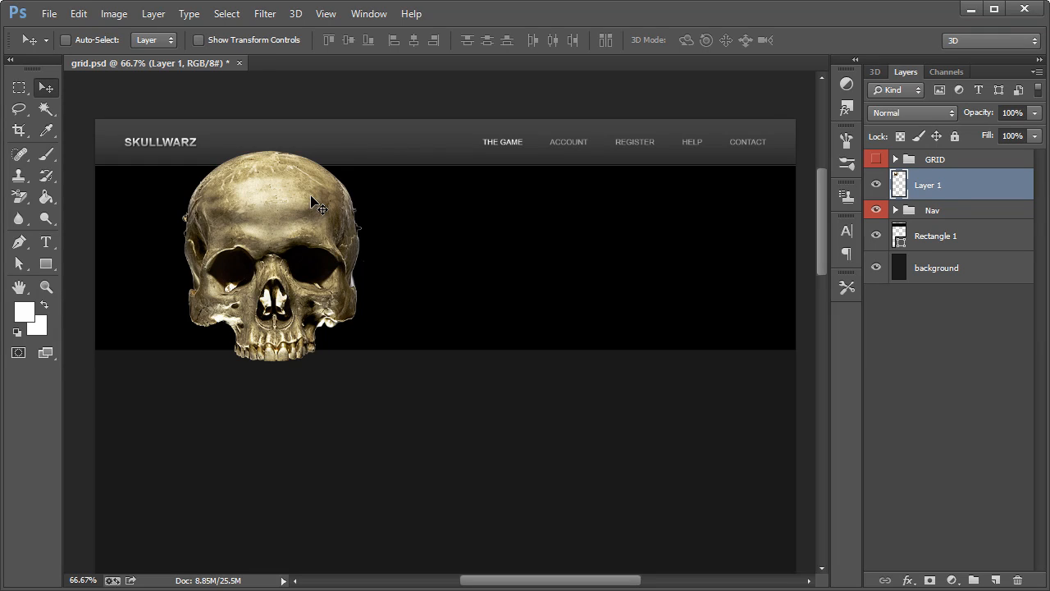
Desaturate the skull layer to greyscale.
click(107, 17)
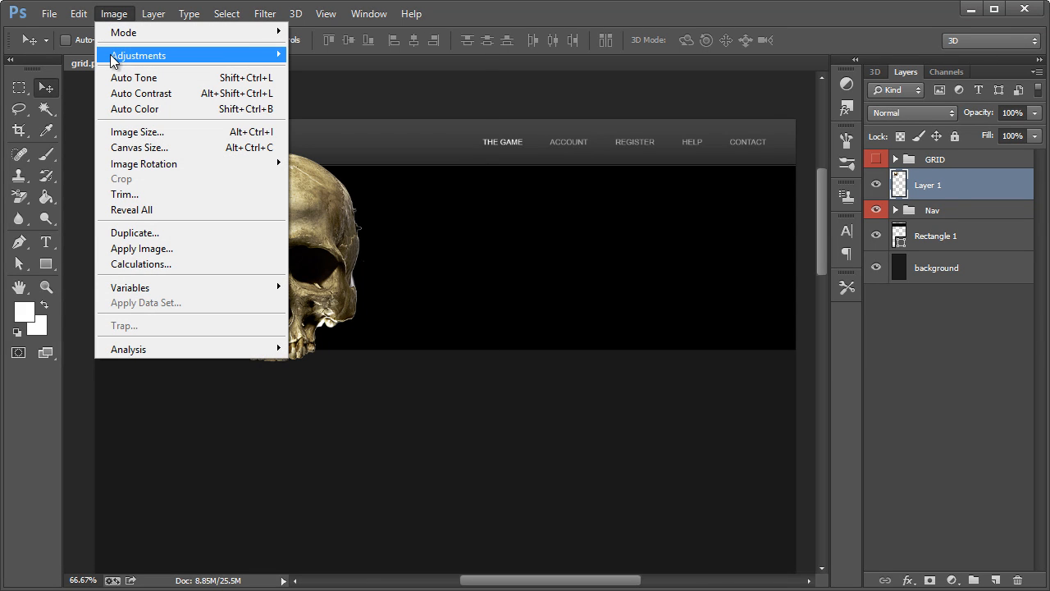
mouse_move(123, 55)
click(316, 379)
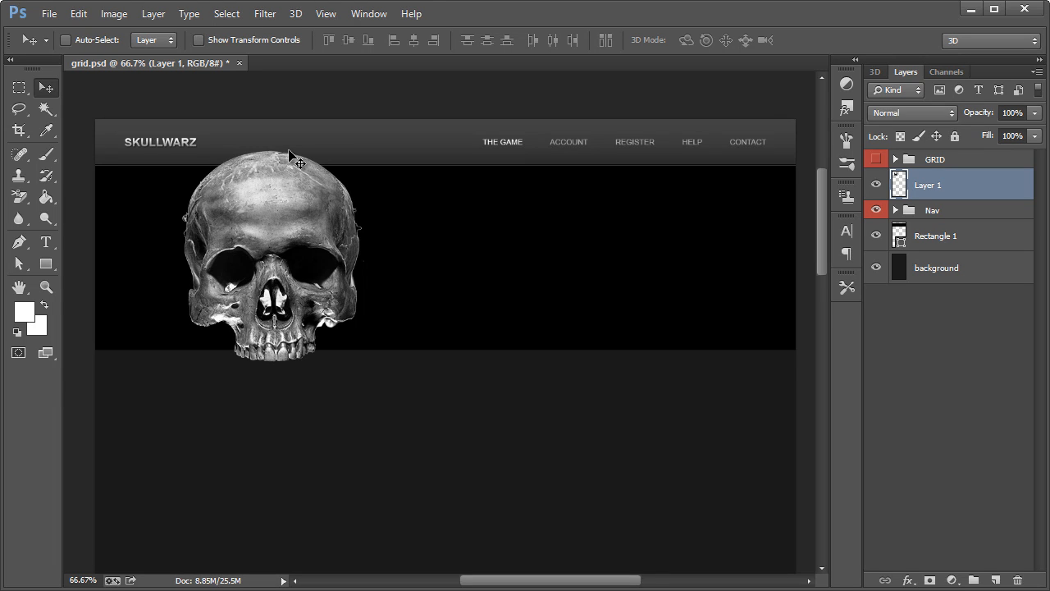
Select the left half of the skull with the Rectangular Marquee, then cut and paste it onto its own layer.
click(18, 87)
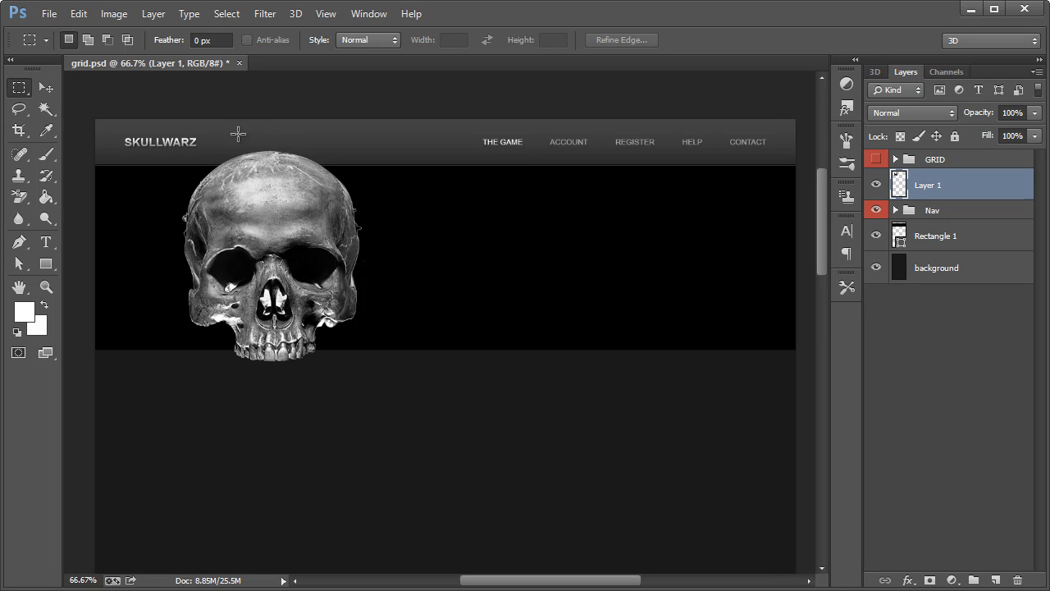
click(16, 93)
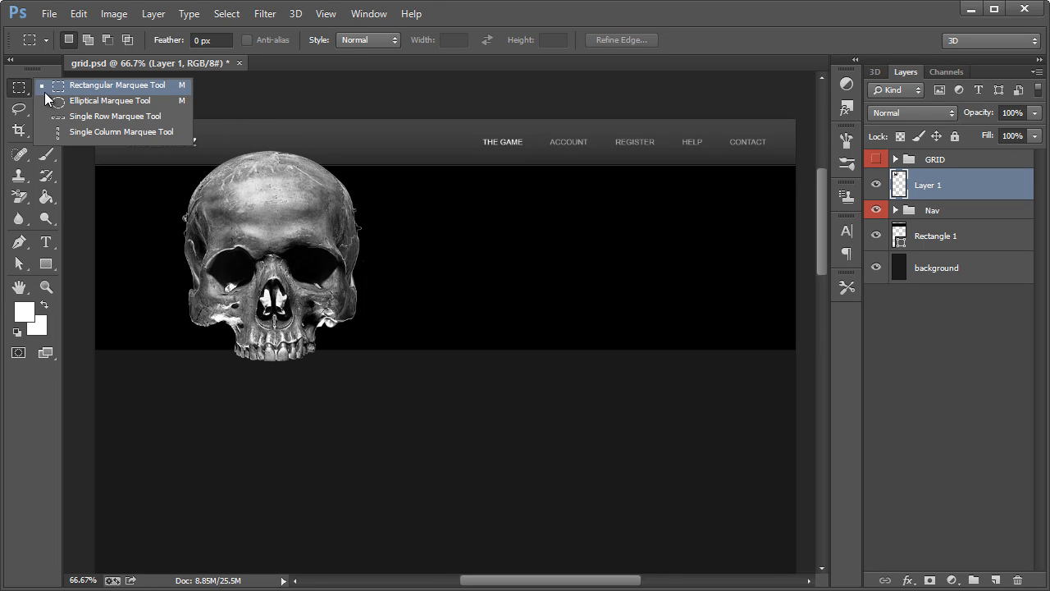
click(82, 81)
drag(160, 127, 274, 440)
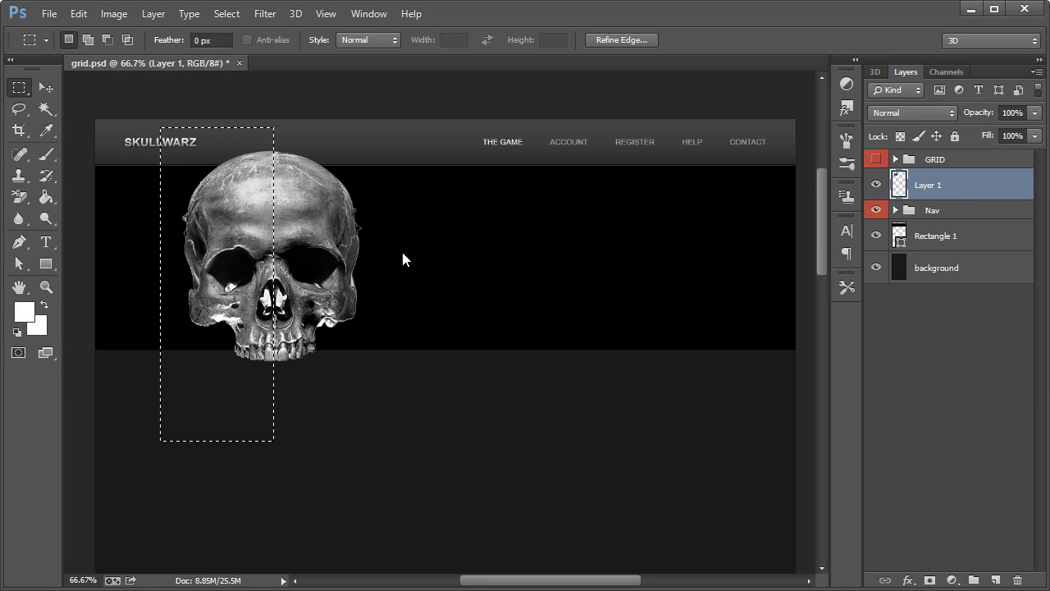
key(ctrl+x)
key(ctrl+v)
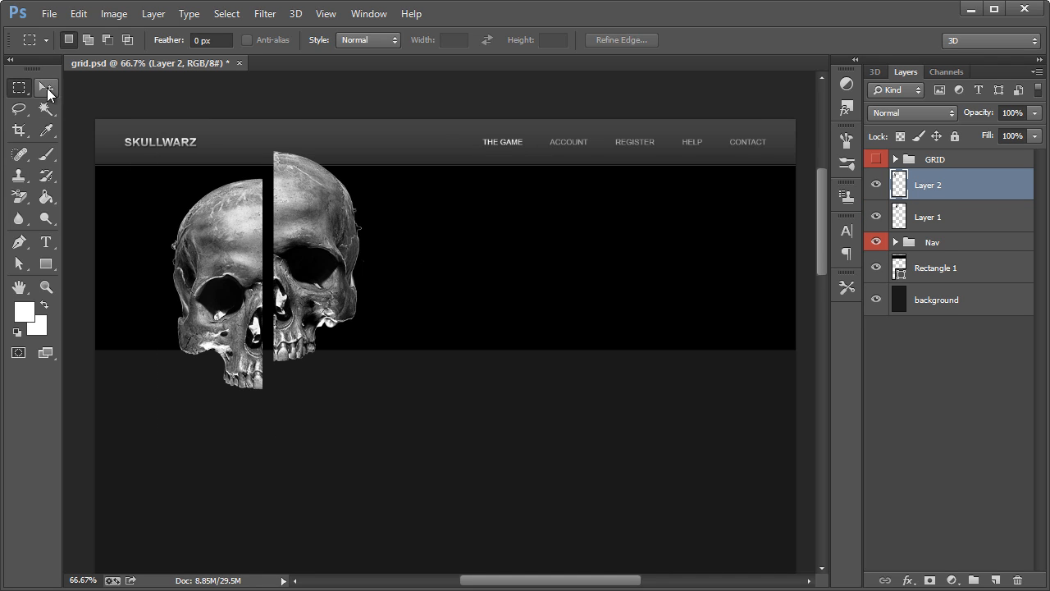
Move the pasted left half back against the right half so the two join seamlessly into one skull.
click(46, 87)
drag(253, 232, 262, 199)
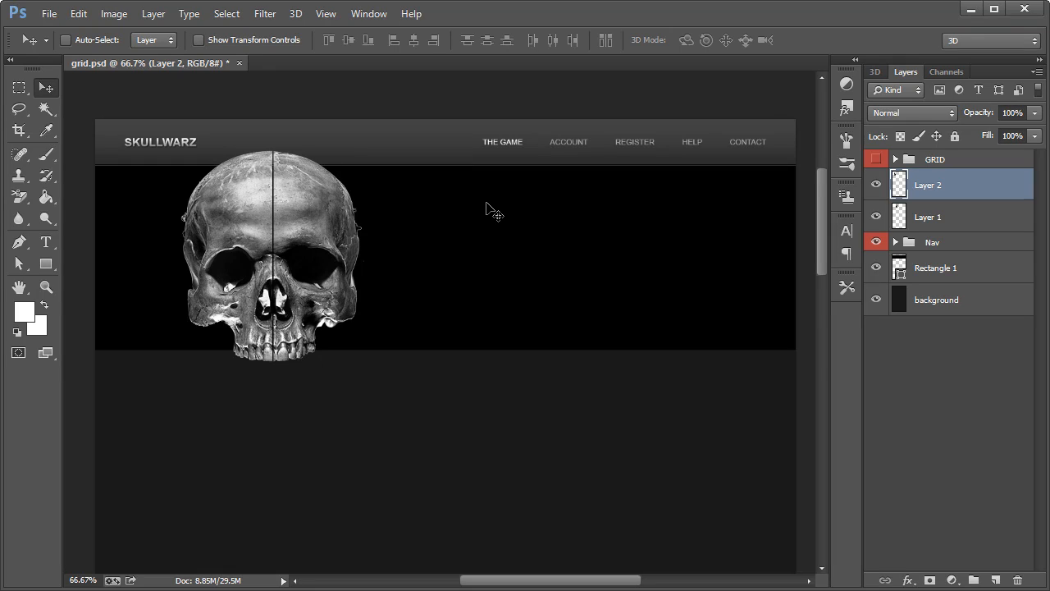
key(Right)
key(Right)
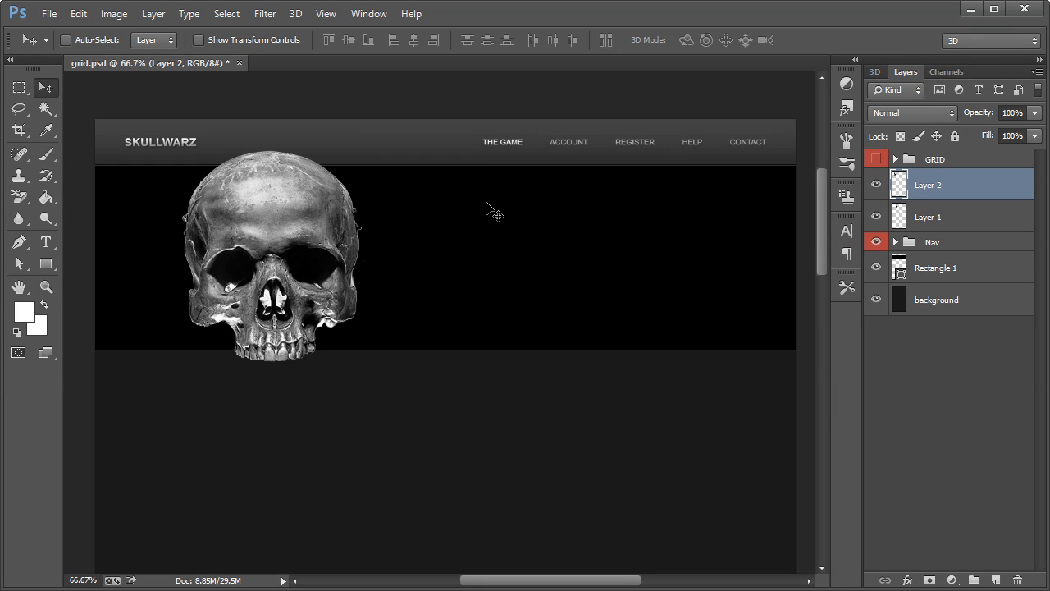
Apply the Find Edges filter to the left skull half on Layer 2.
click(945, 183)
click(265, 14)
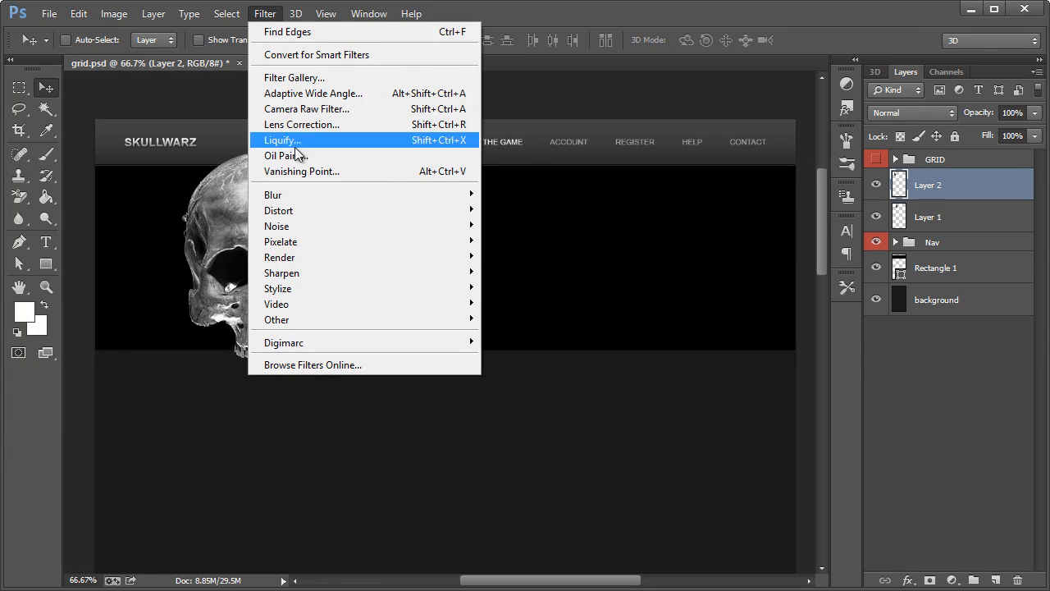
mouse_move(309, 290)
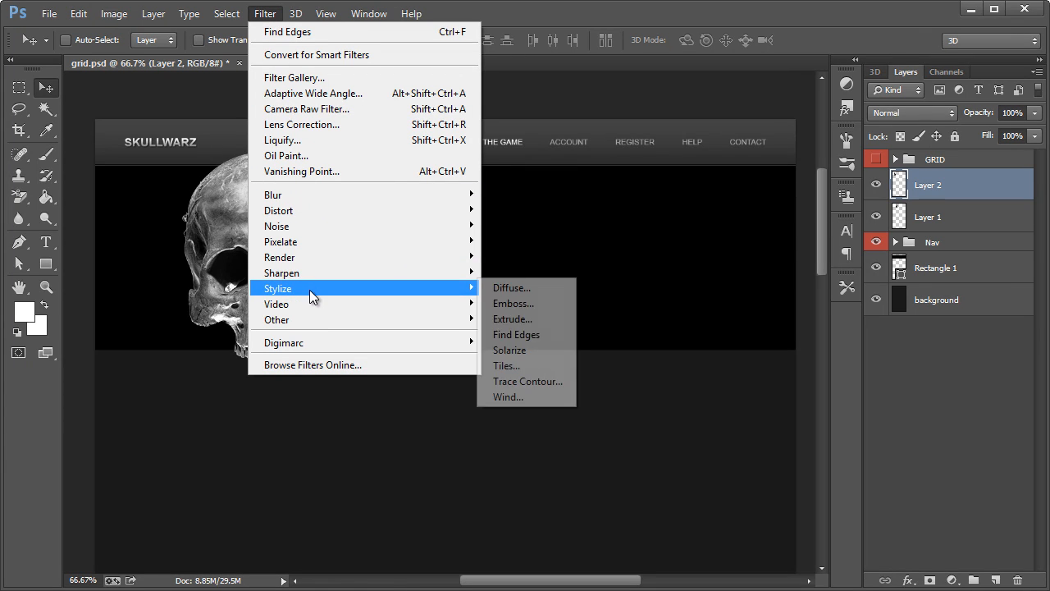
click(510, 338)
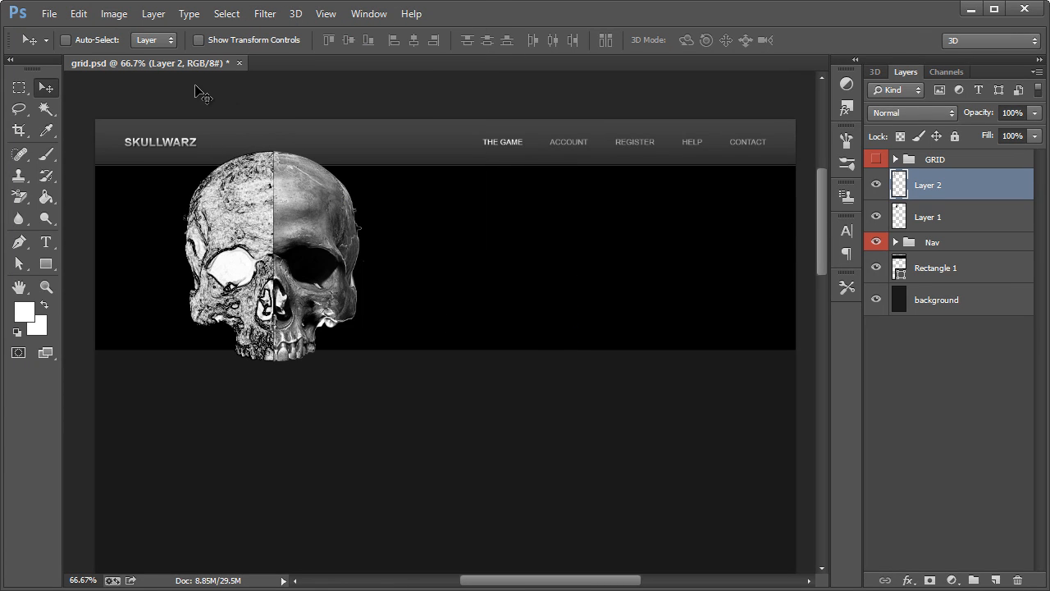
Invert the colours of the left skull half.
click(127, 14)
mouse_move(136, 56)
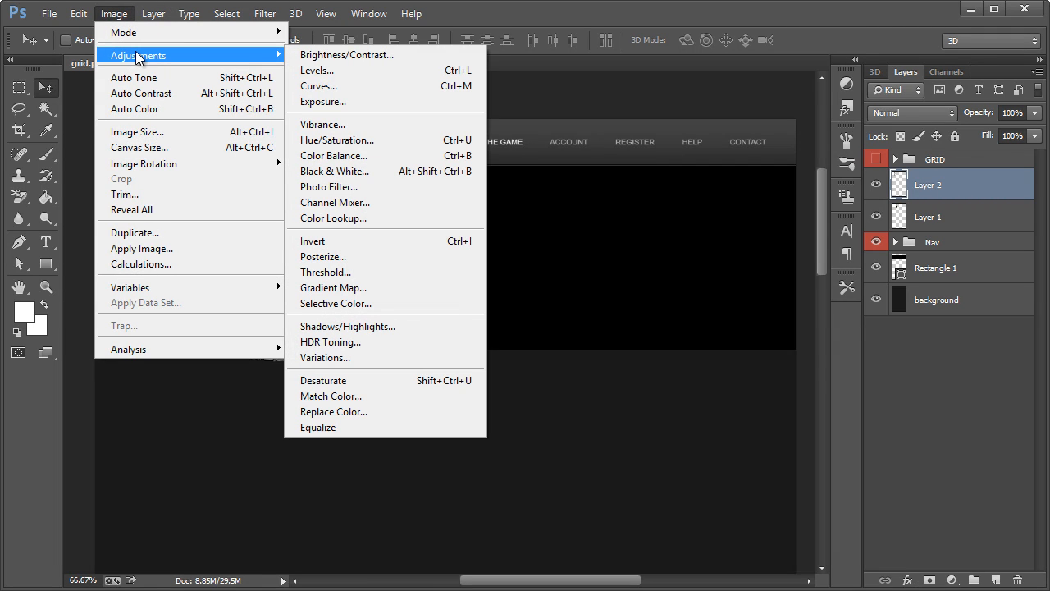
click(344, 241)
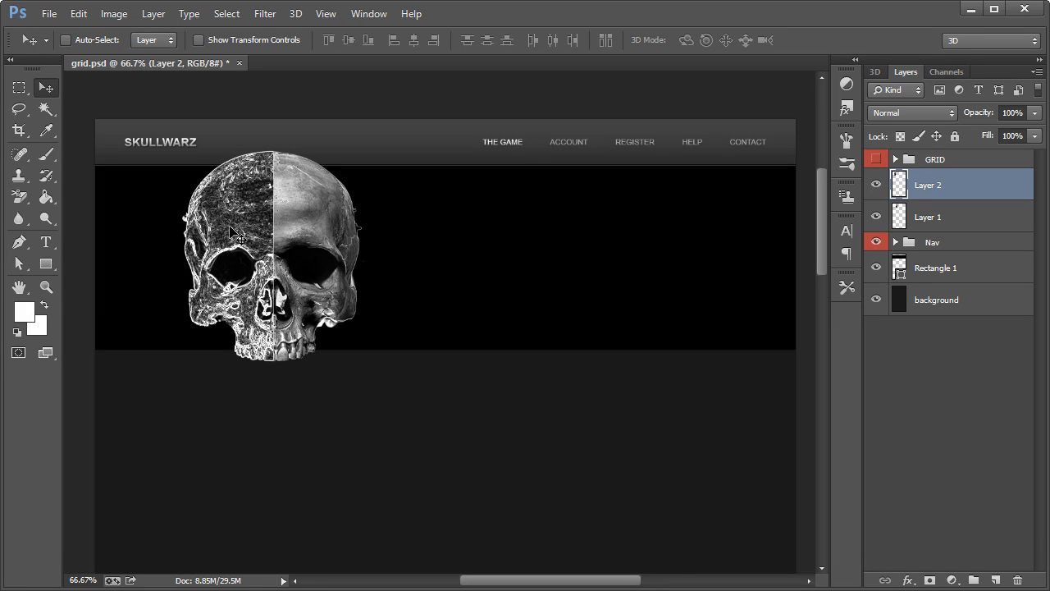
Marquee a narrow strip along the skull's centre seam, delete the white edge line from the left half, and deselect.
click(18, 87)
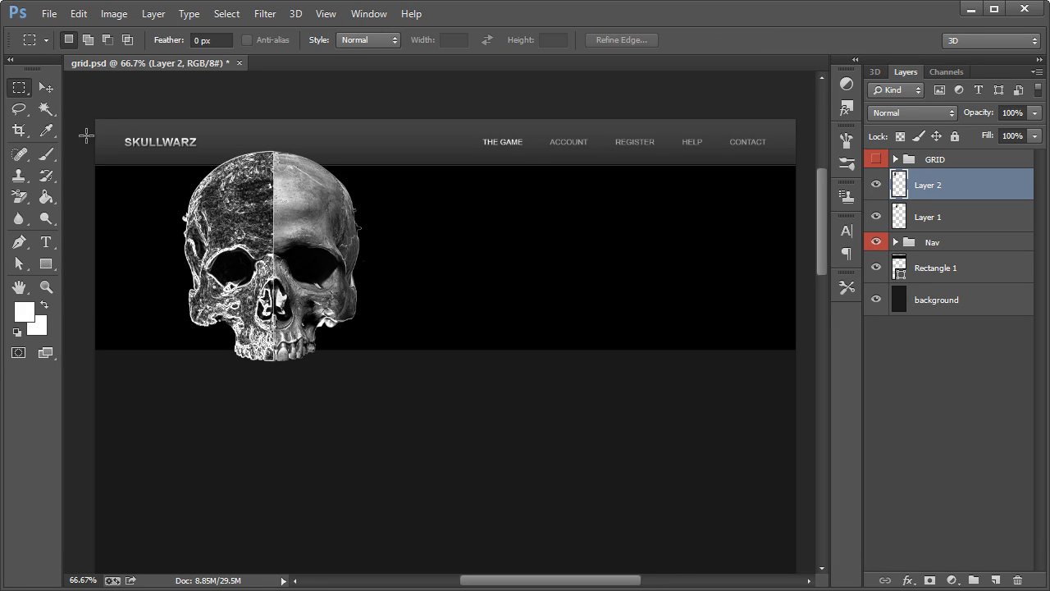
drag(305, 130, 276, 394)
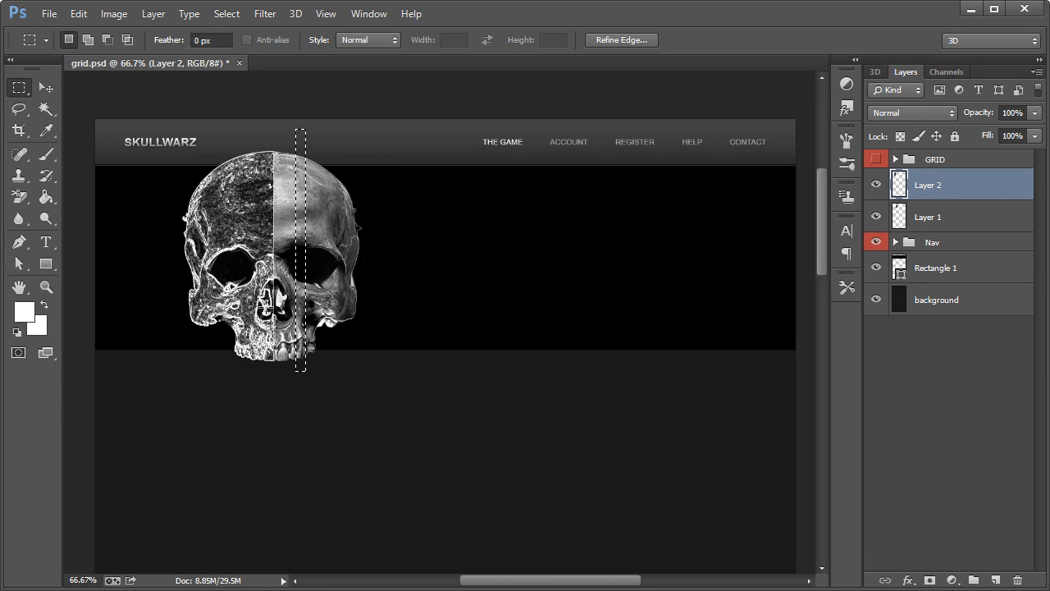
click(258, 210)
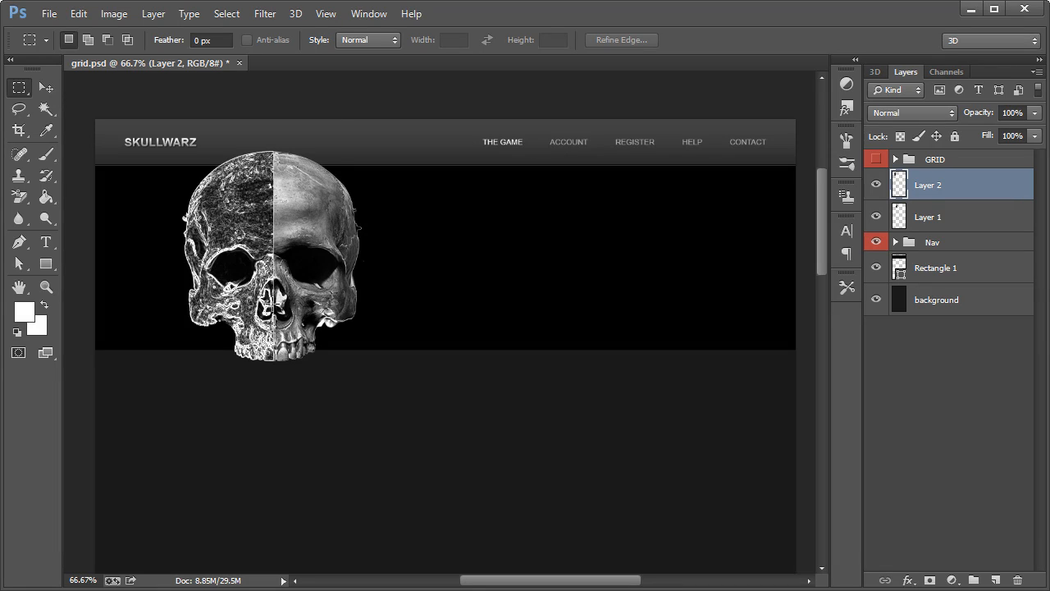
drag(331, 122, 273, 423)
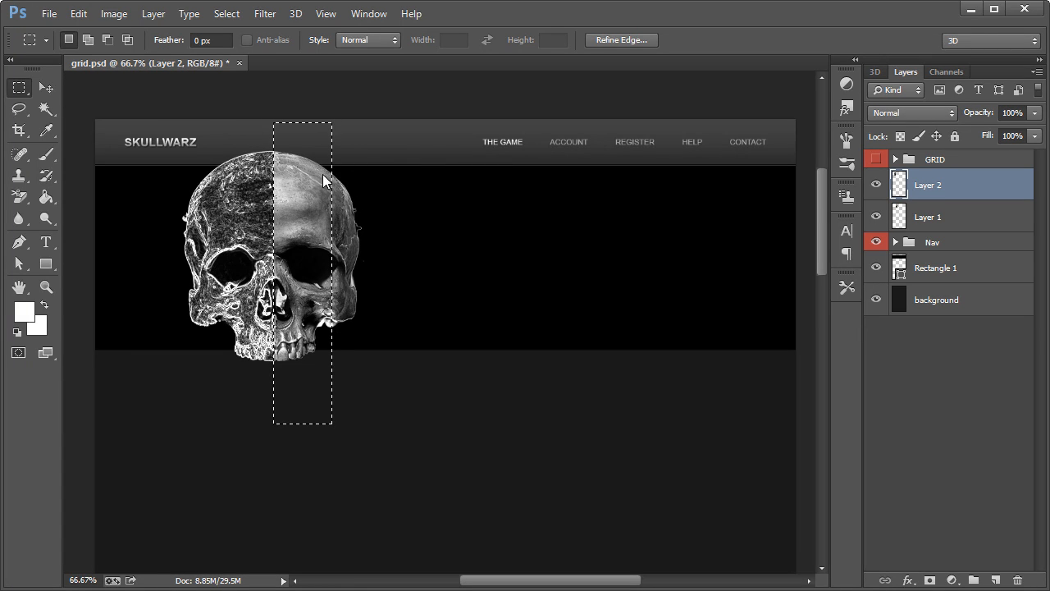
click(384, 168)
drag(301, 129, 273, 437)
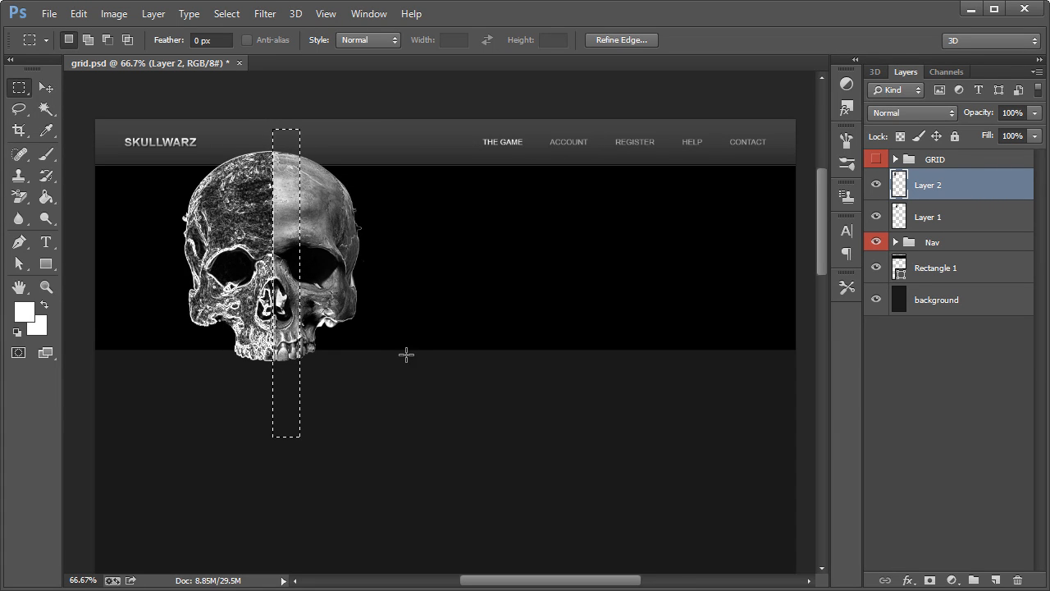
click(396, 193)
click(45, 87)
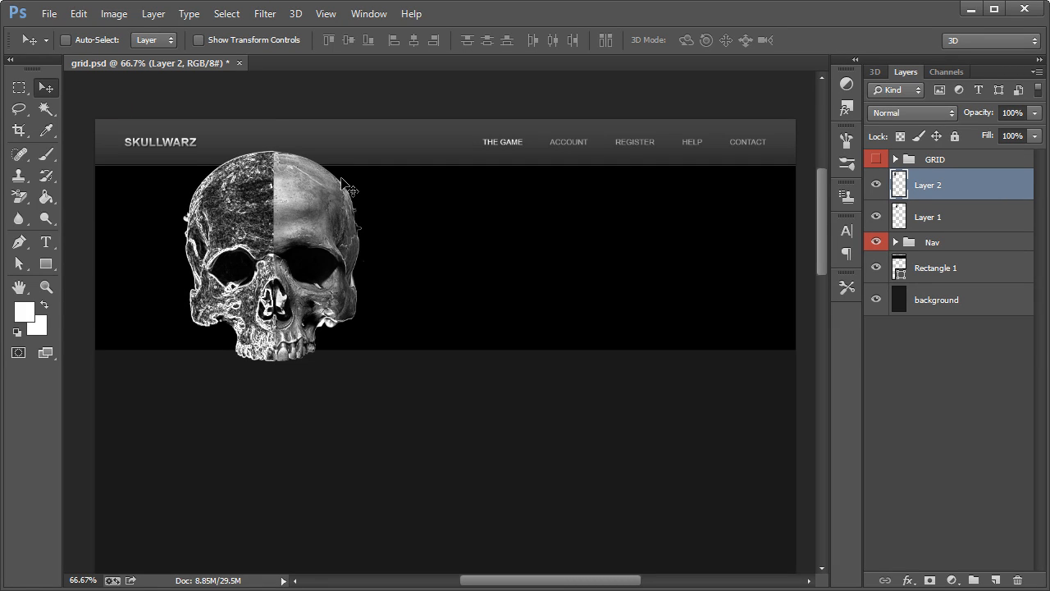
Colorize the left skull half teal with Hue/Saturation: hue 176, saturation 64, lightness -37.
click(115, 14)
mouse_move(131, 55)
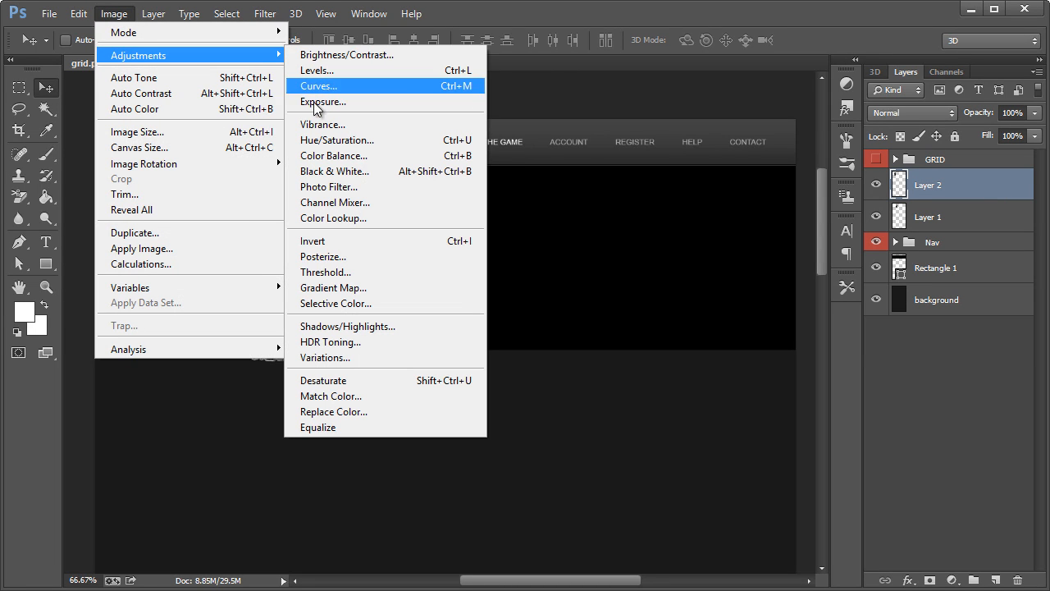
click(335, 141)
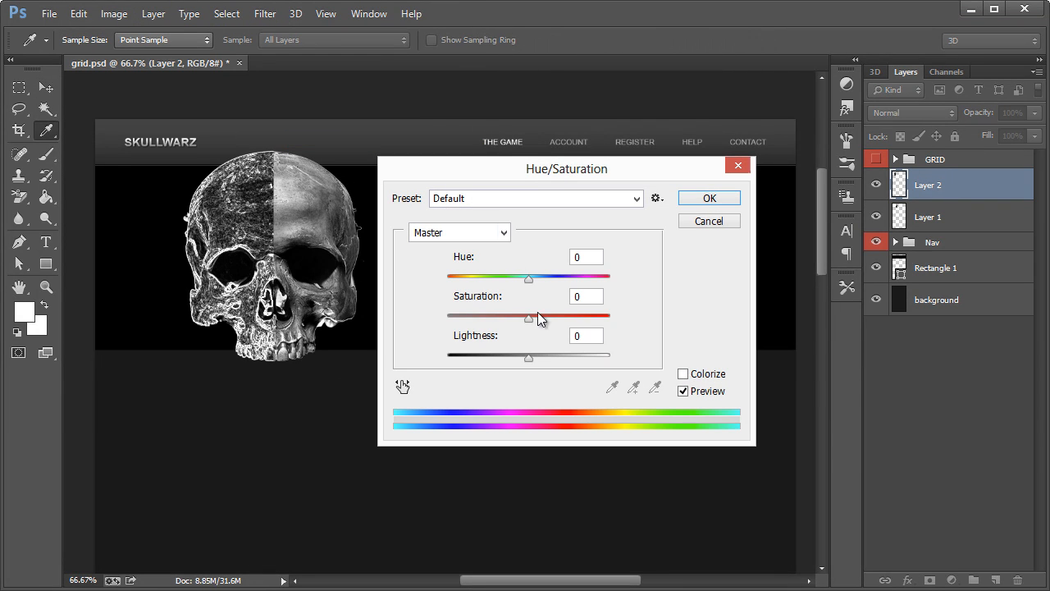
click(684, 374)
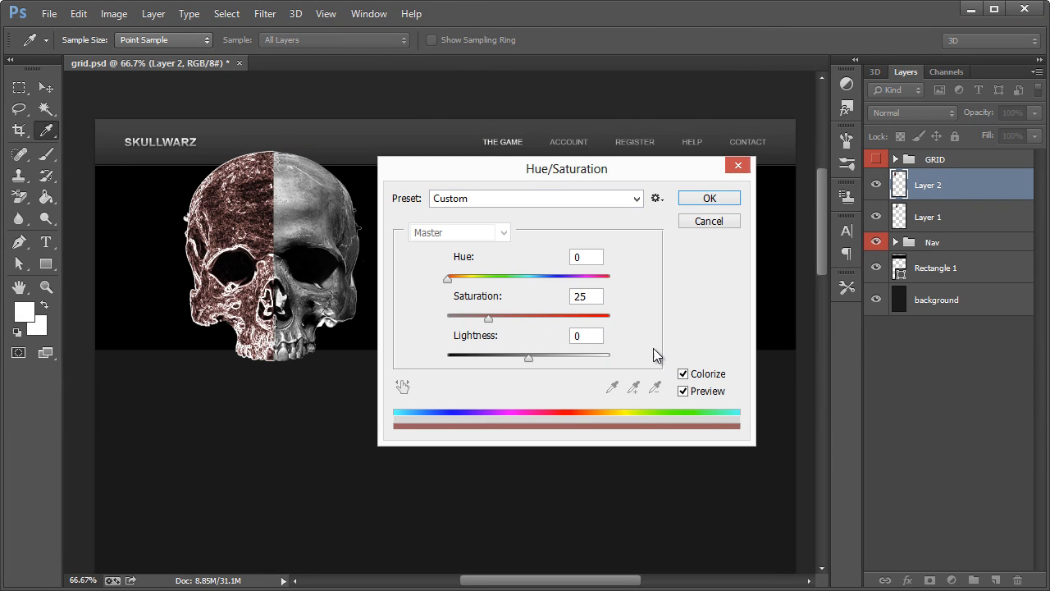
drag(465, 279, 530, 284)
drag(491, 317, 552, 321)
drag(532, 280, 529, 282)
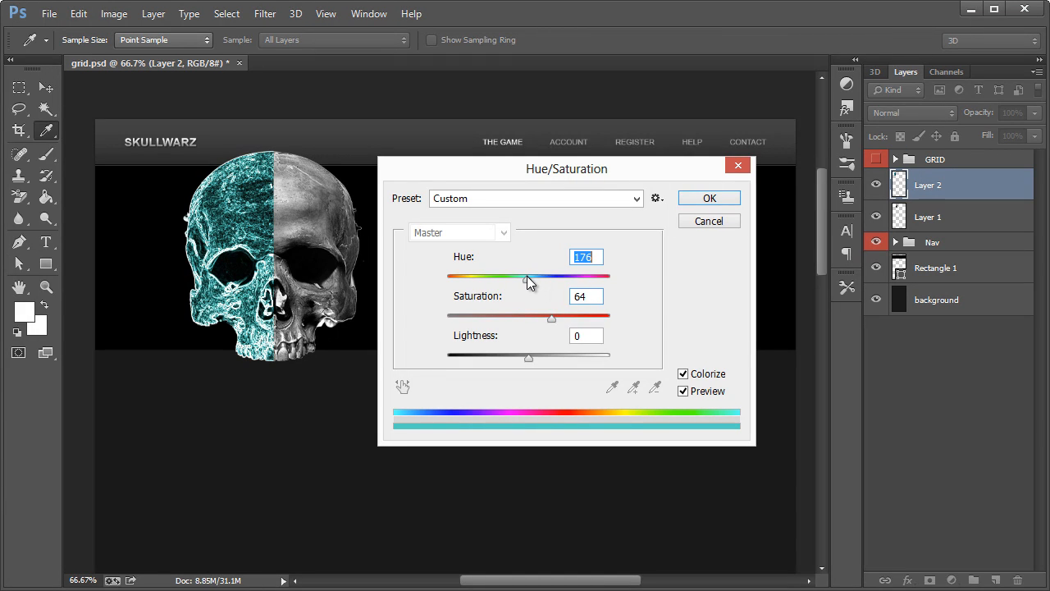
click(534, 358)
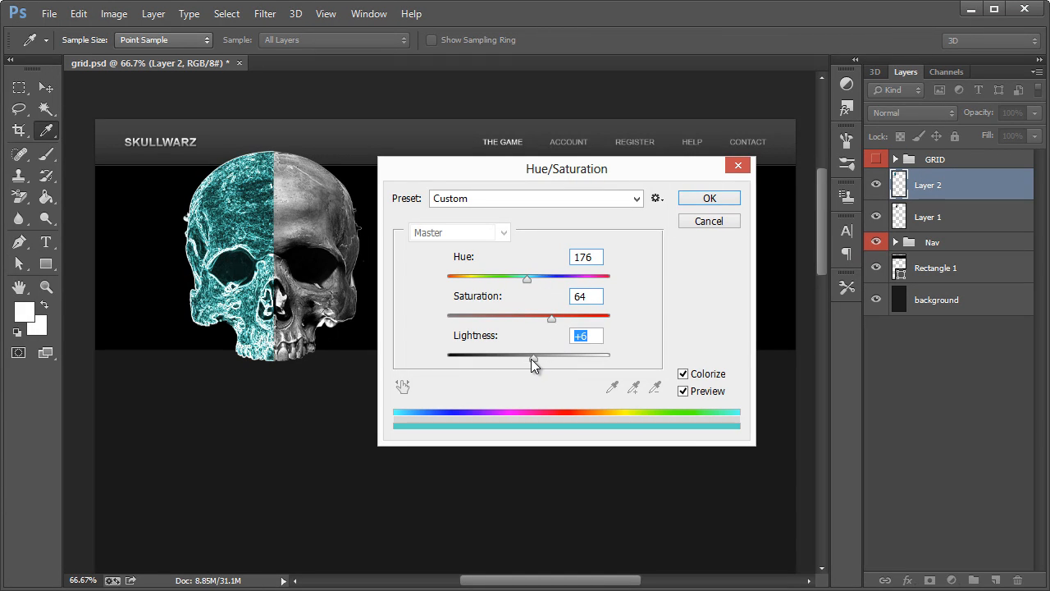
drag(531, 358, 498, 353)
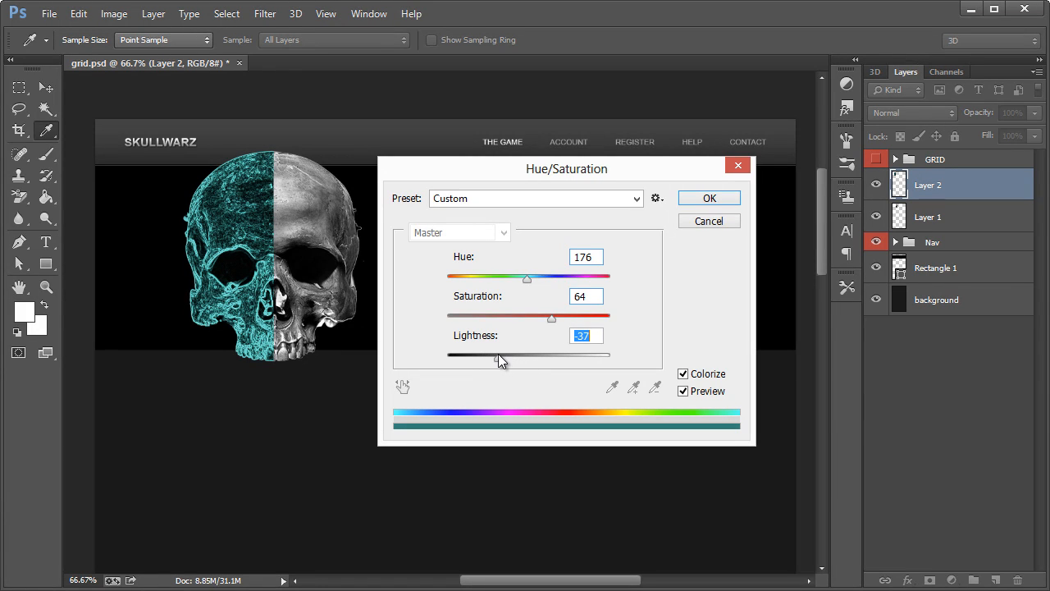
click(715, 201)
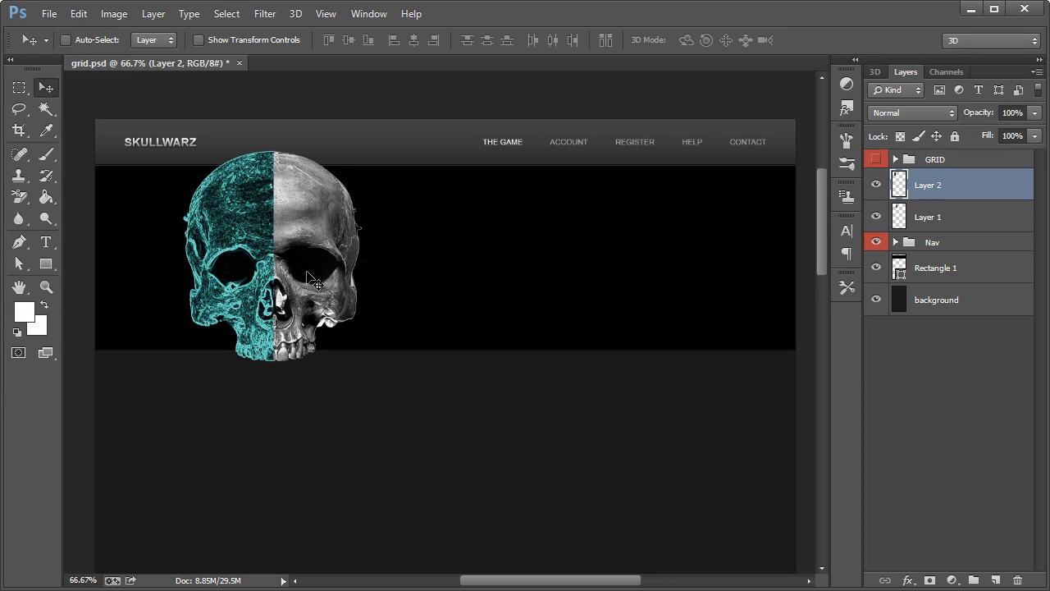
Rename the left skull half's layer as Skull-Left.
double_click(931, 185)
text(Skull-Left)
key(Return)
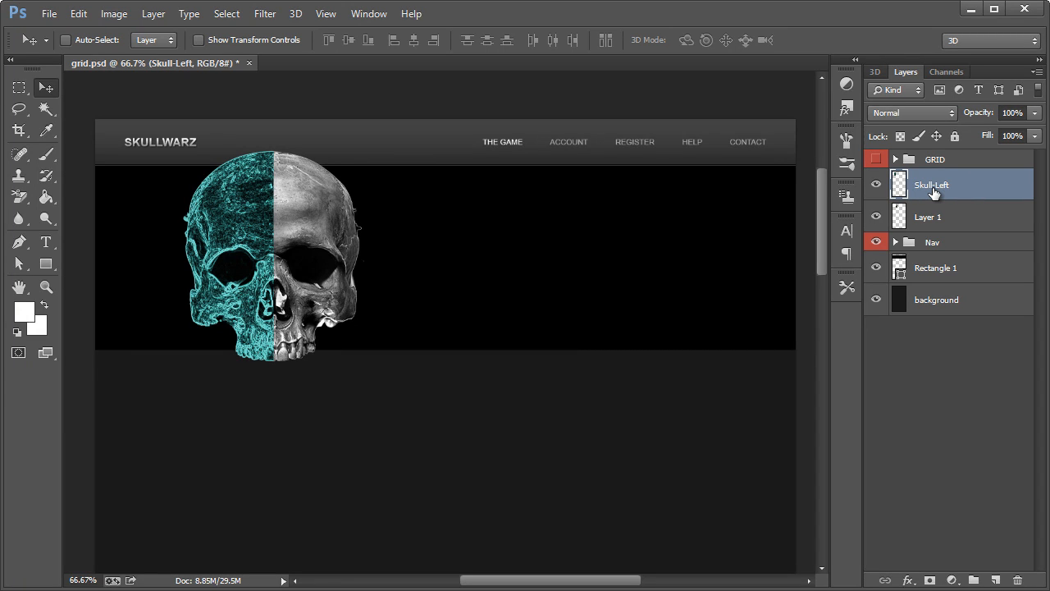
Rename Layer 1, which holds the grey right skull half, as Skull-Right.
click(876, 216)
click(876, 216)
click(932, 216)
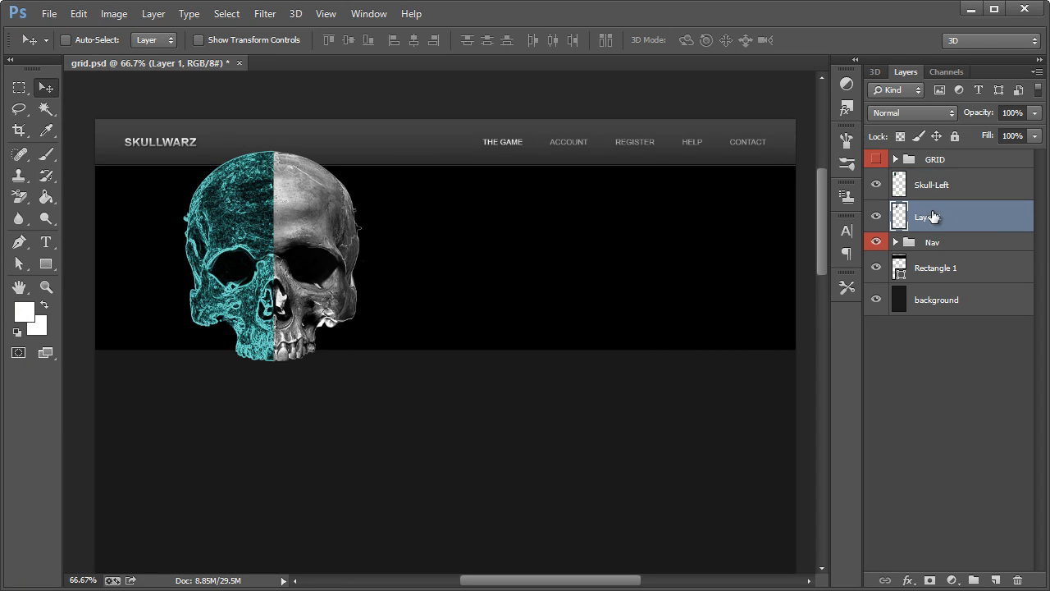
double_click(932, 216)
text(Skull-Right)
key(Return)
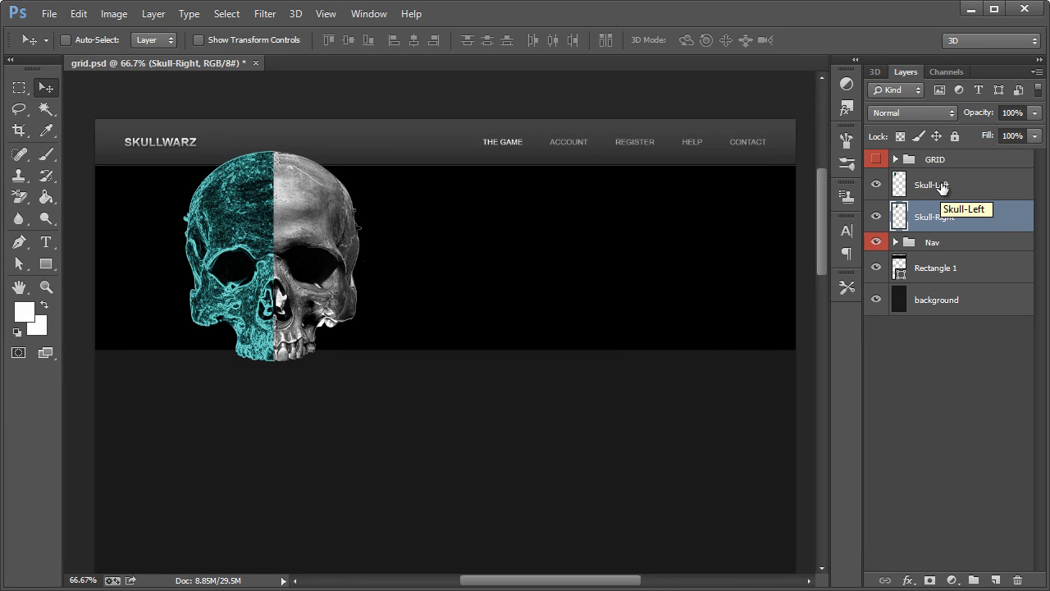
Draw a circle about 170 px in diameter centred on the right eye socket, on a shape layer above Skull-Left.
click(943, 188)
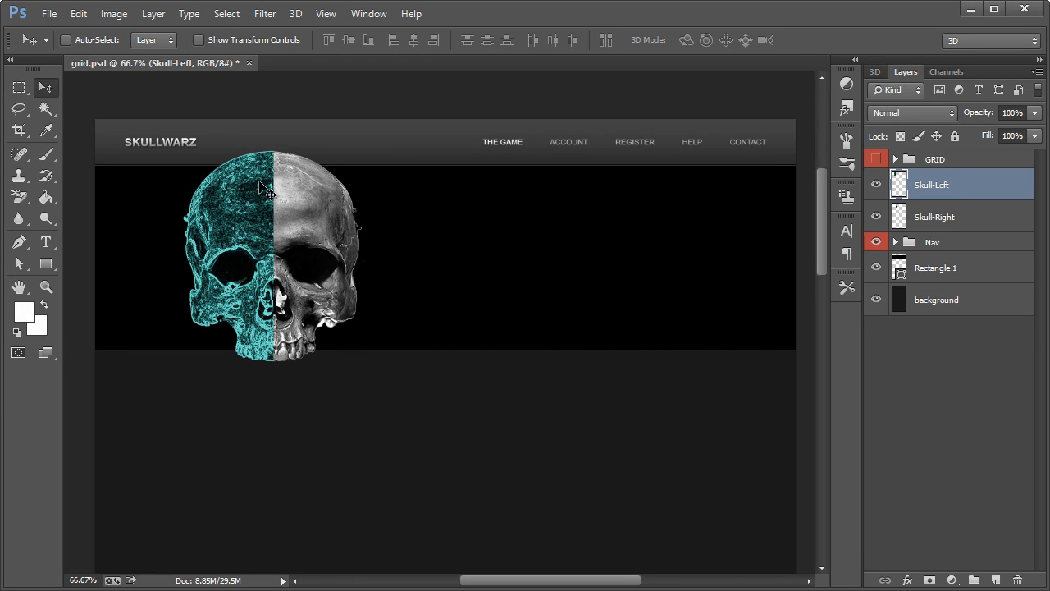
click(49, 264)
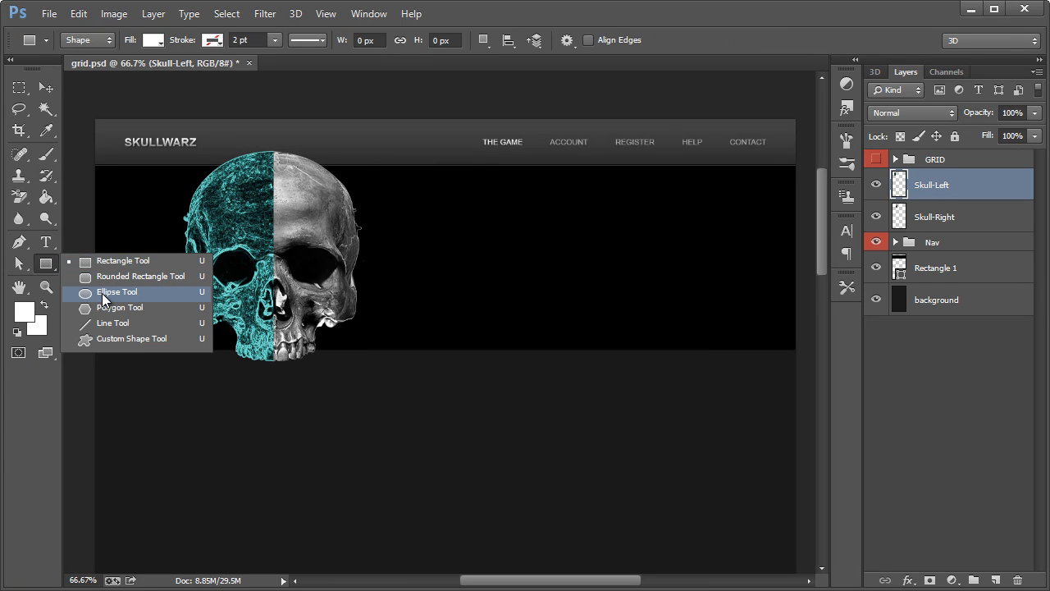
click(101, 293)
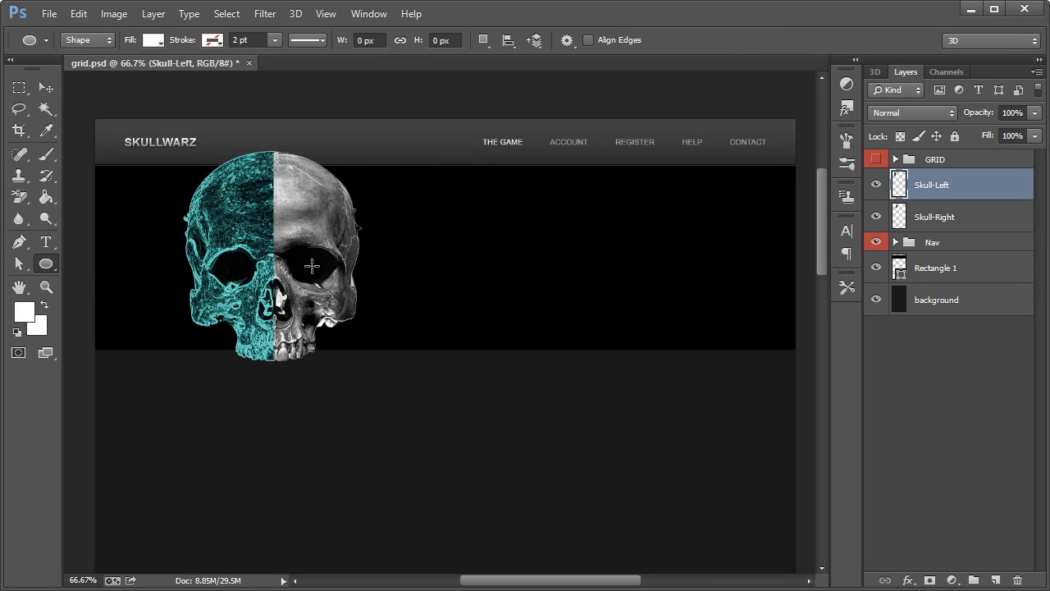
drag(312, 265, 369, 308)
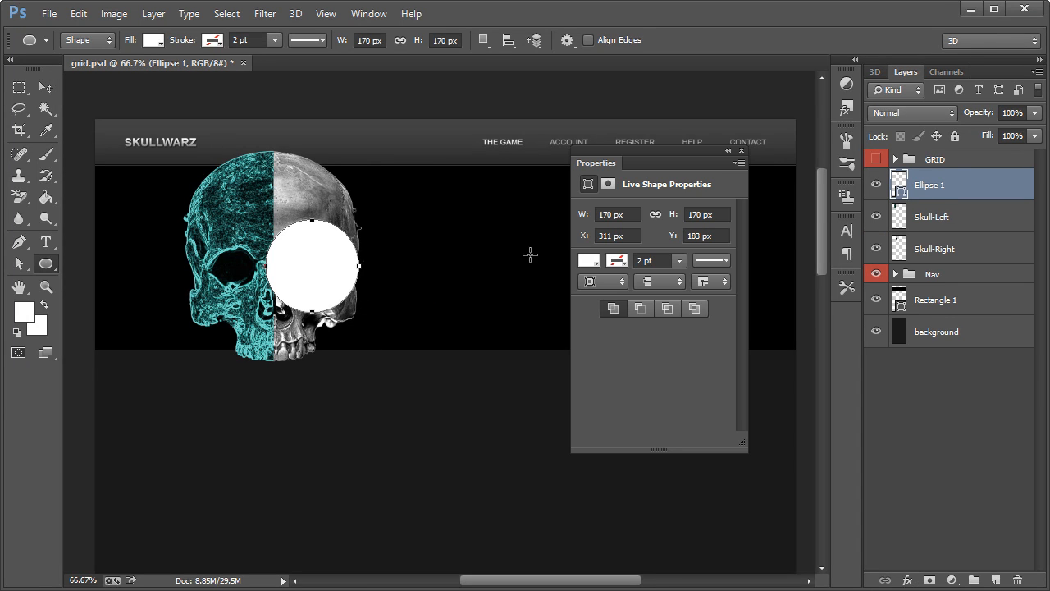
Remove the eye circle's fill and give it a solid white stroke.
click(588, 260)
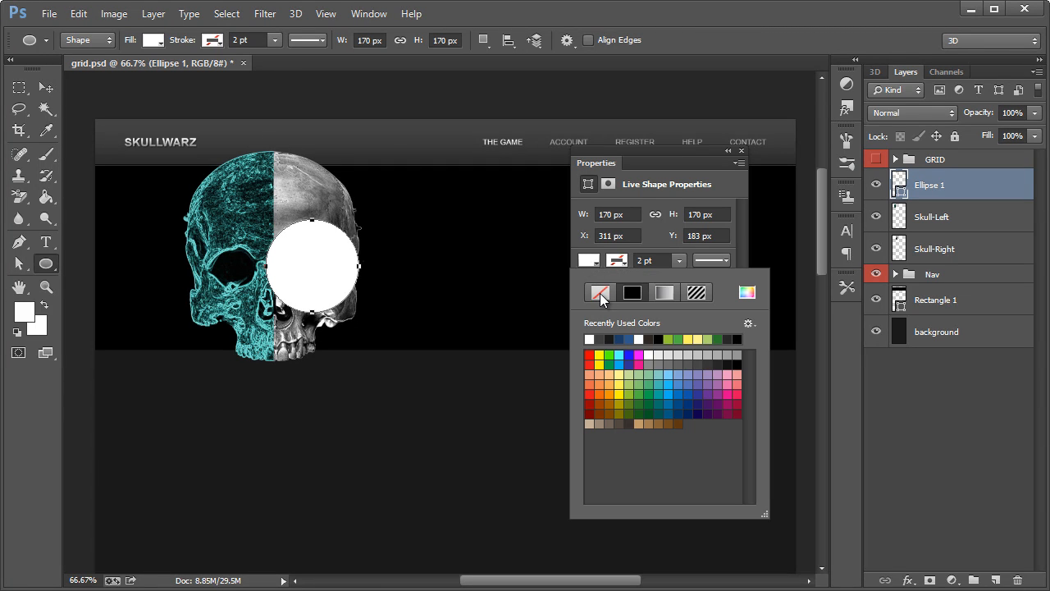
click(600, 294)
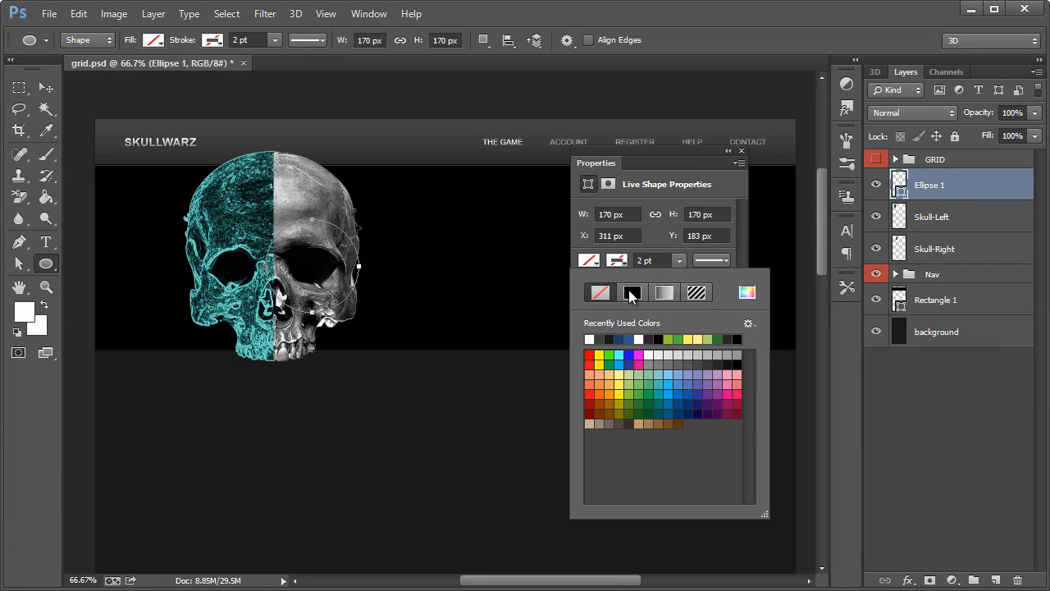
click(630, 294)
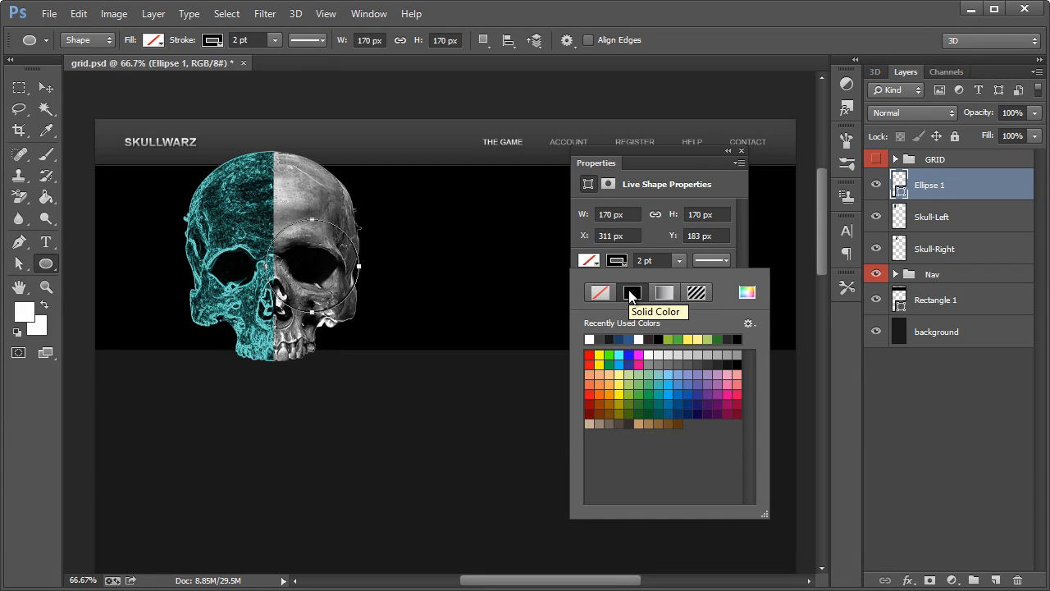
click(590, 339)
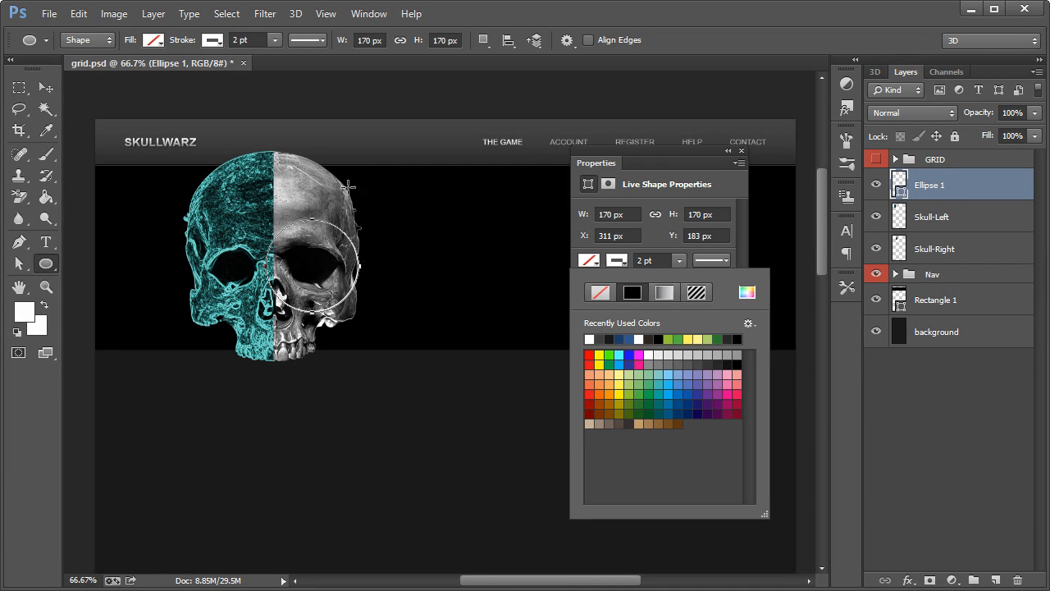
click(46, 87)
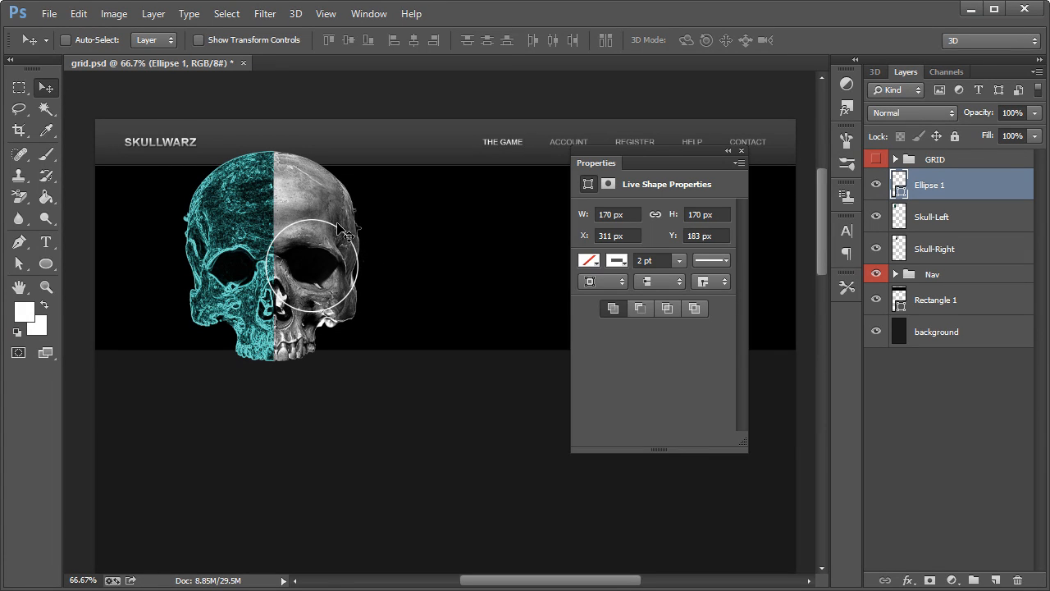
Add a white Outer Glow layer style of 6 px size to the eye circle.
double_click(1028, 191)
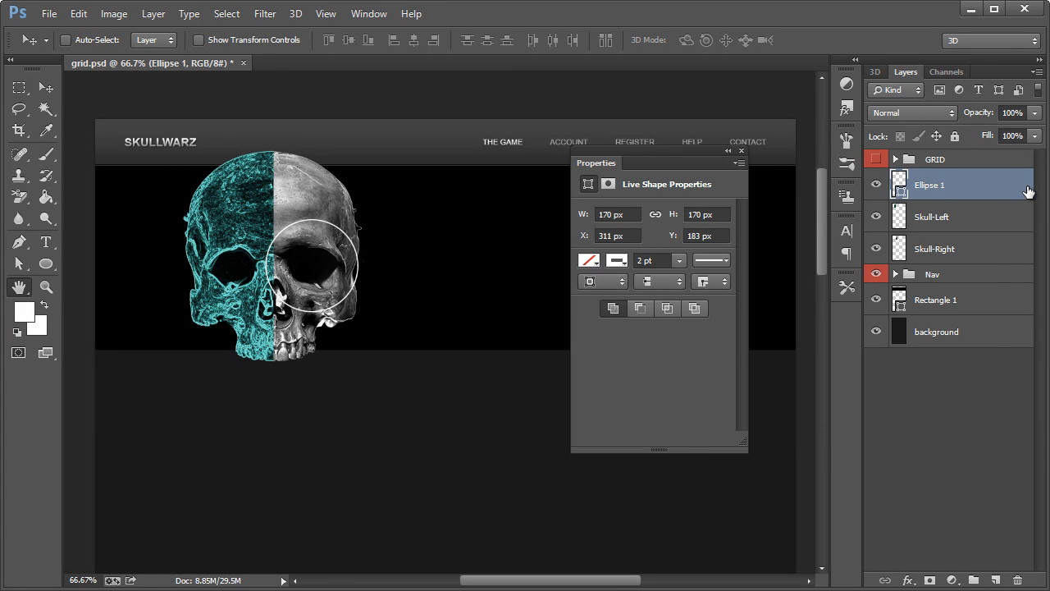
drag(543, 207, 528, 151)
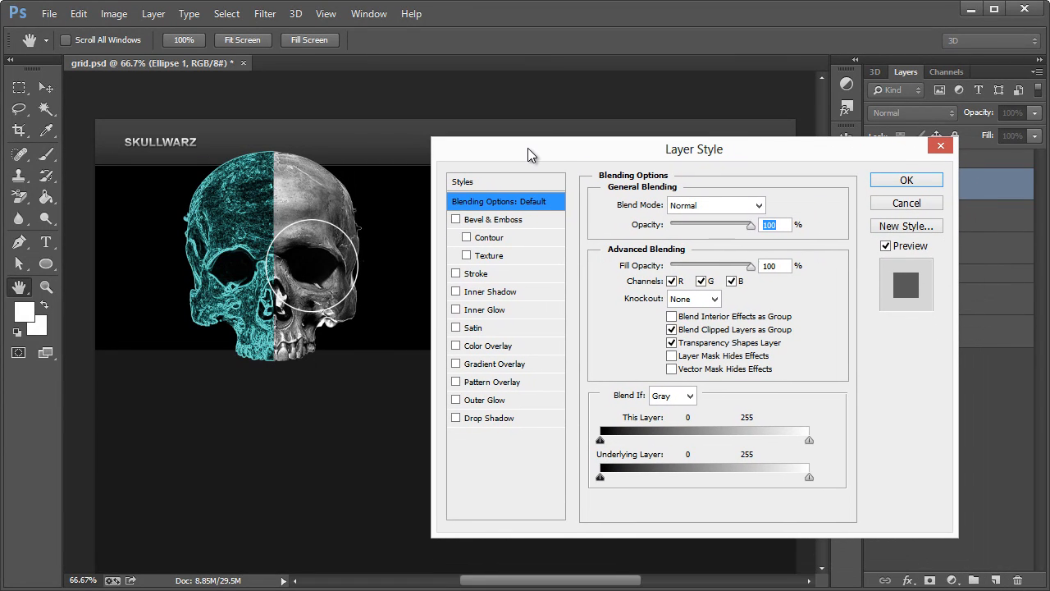
click(459, 401)
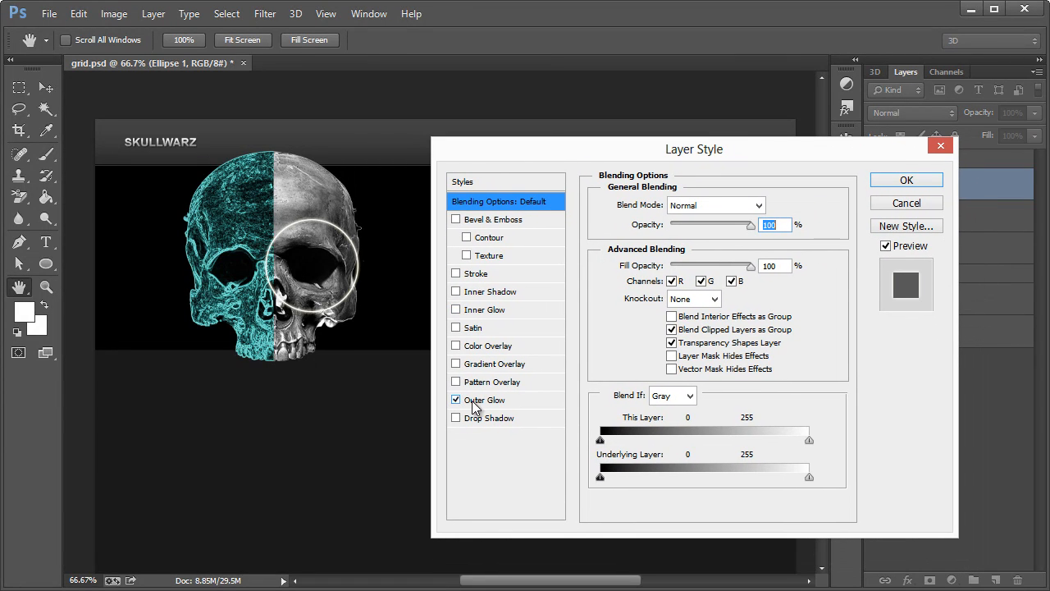
click(638, 262)
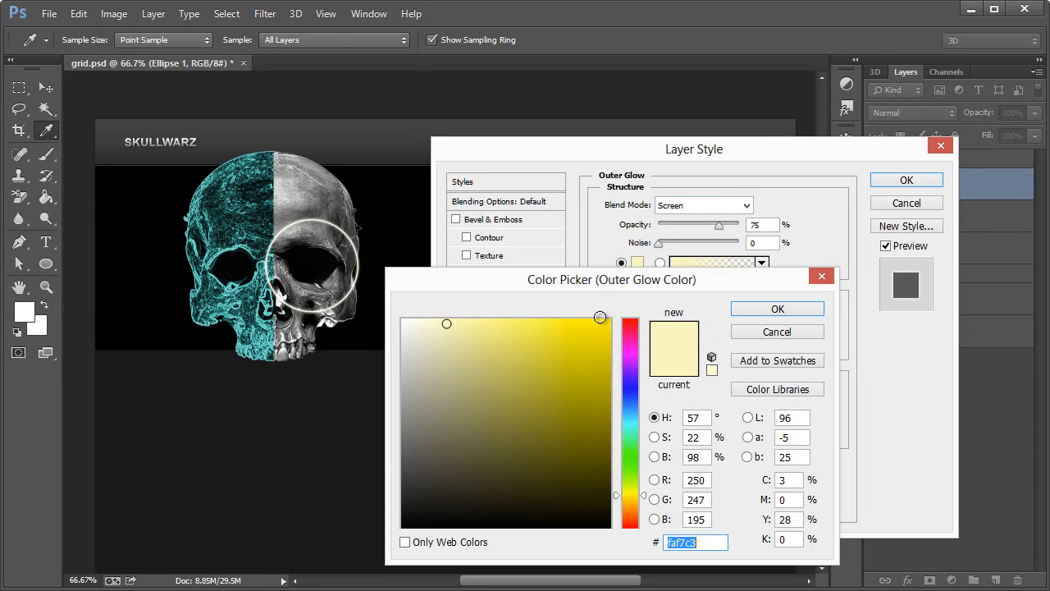
click(403, 320)
click(803, 309)
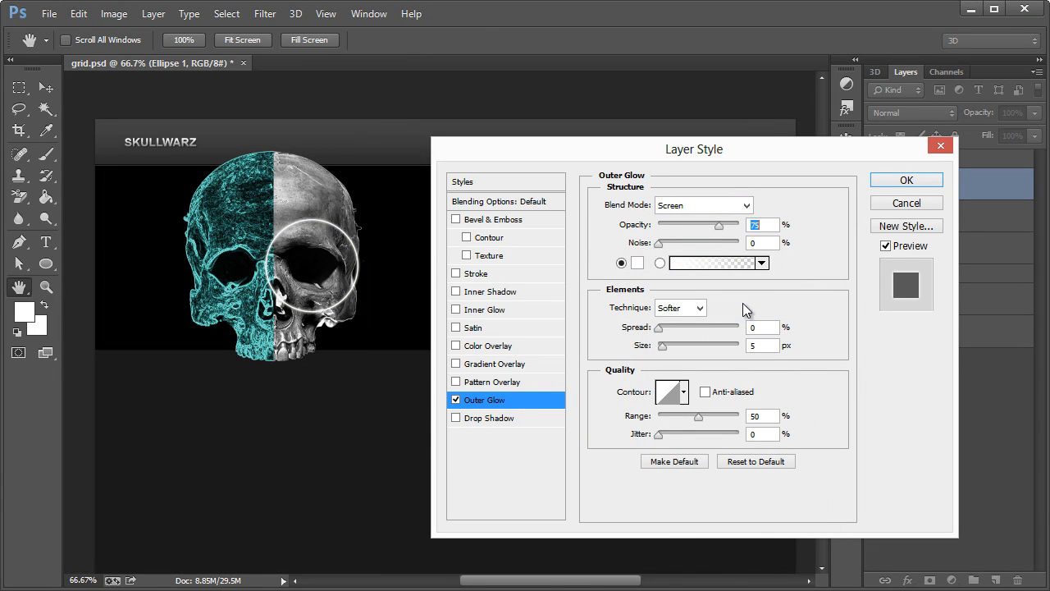
drag(666, 345, 662, 345)
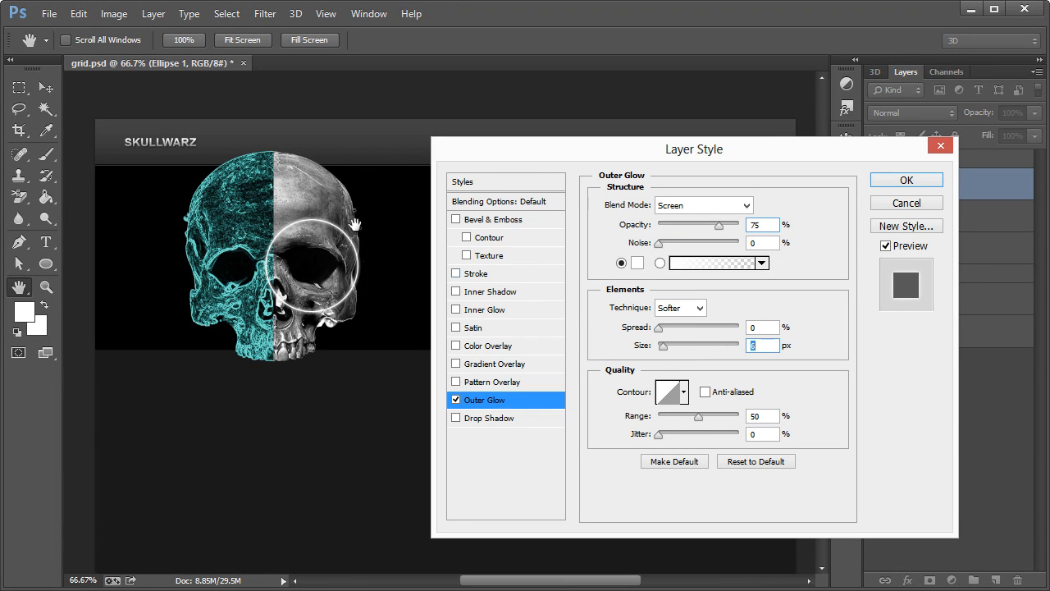
click(887, 182)
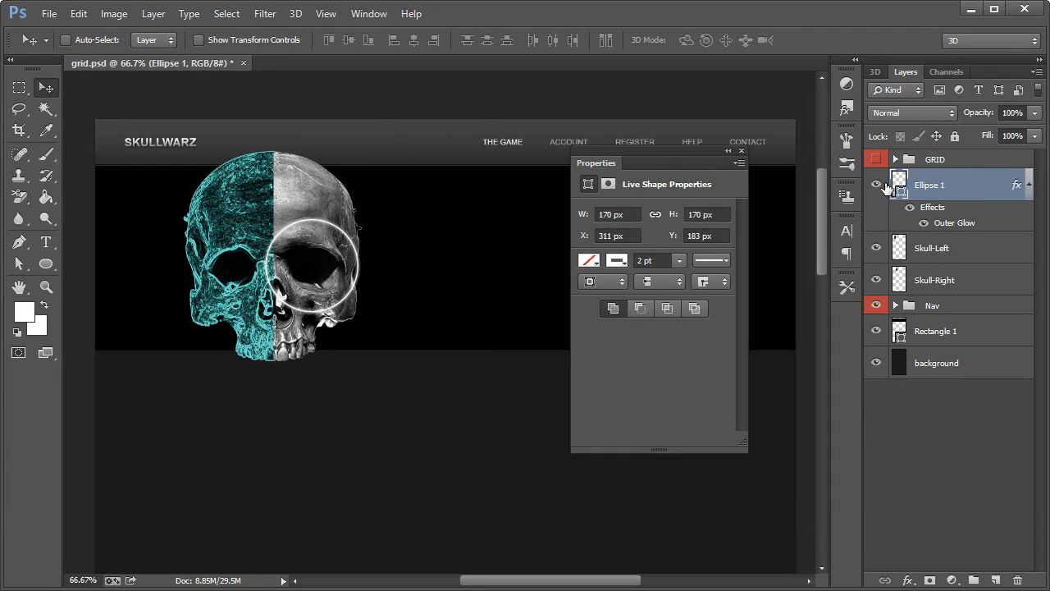
Duplicate the Ellipse 1 layer and scale the copy about its centre to about 75% as an inner ring.
right_click(935, 189)
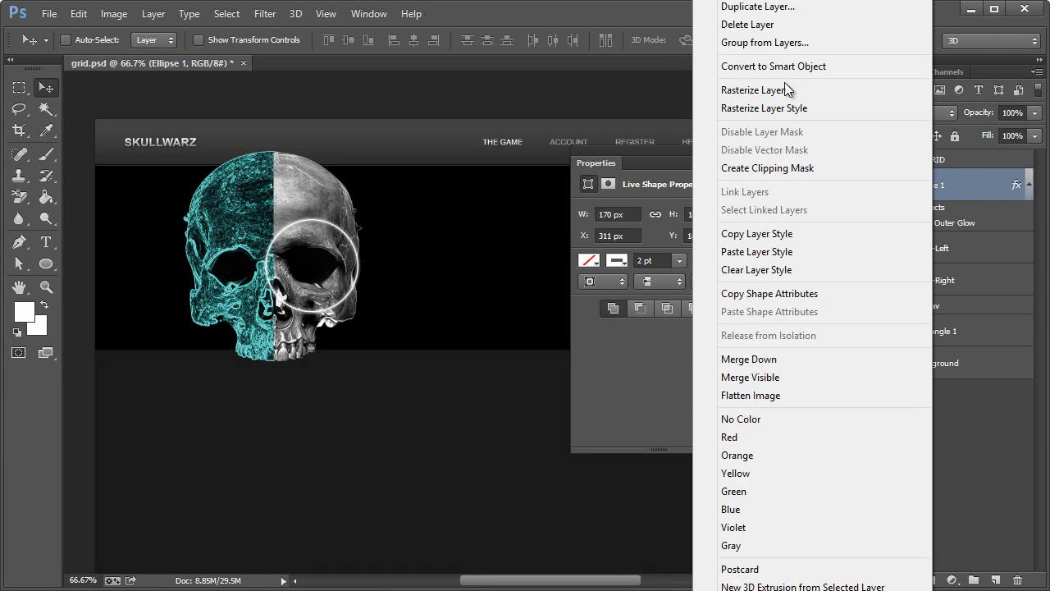
click(742, 7)
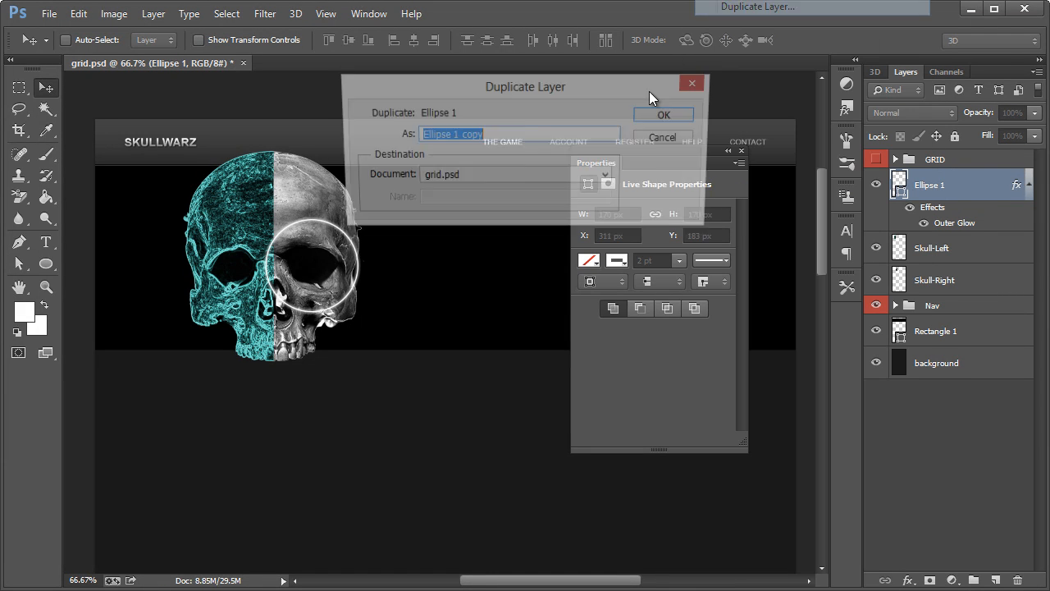
click(667, 116)
key(ctrl+t)
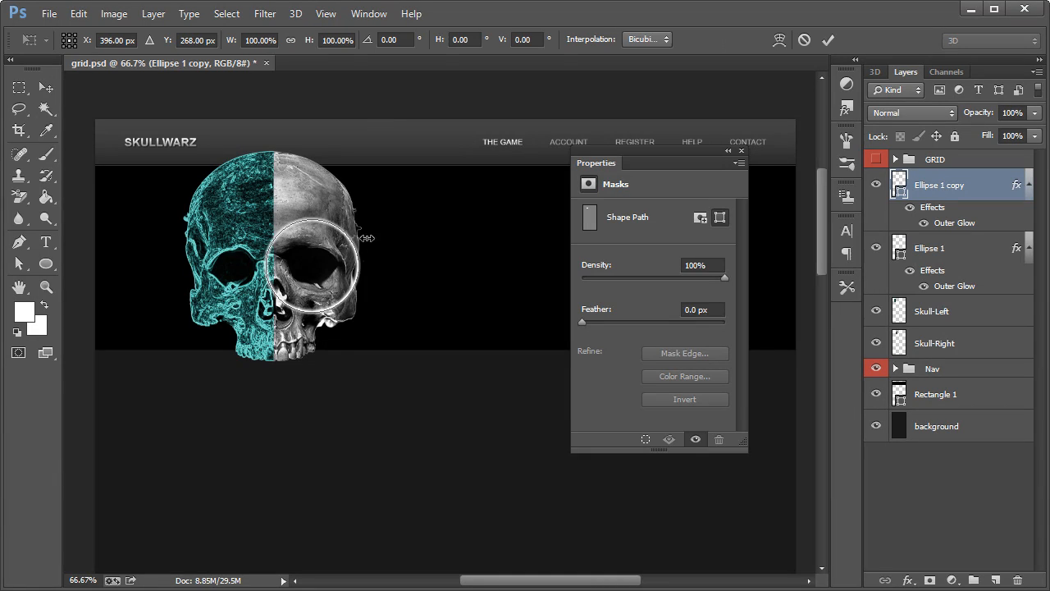
drag(358, 223, 349, 237)
click(46, 87)
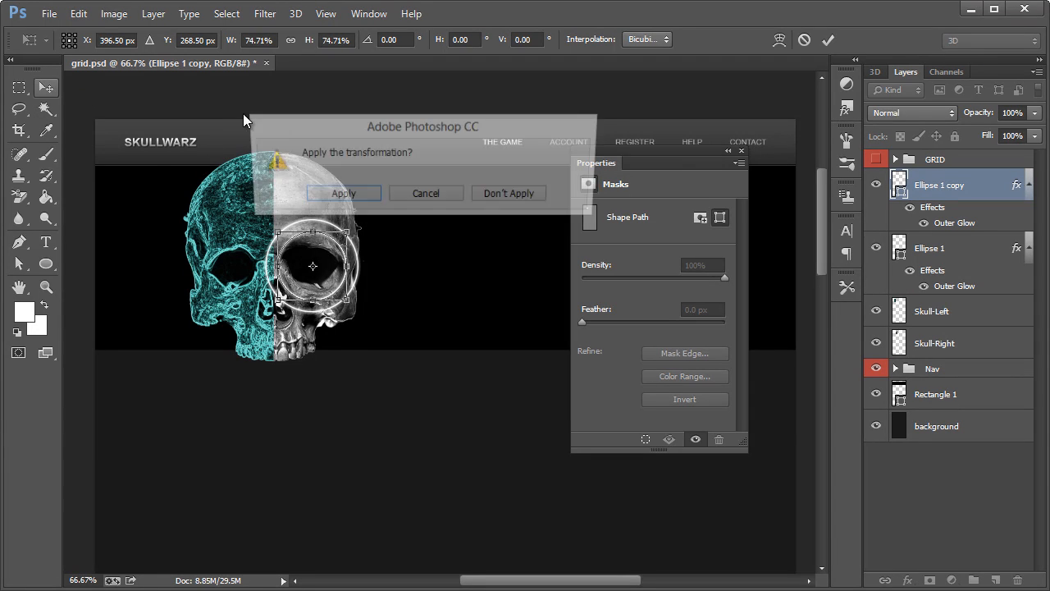
click(327, 196)
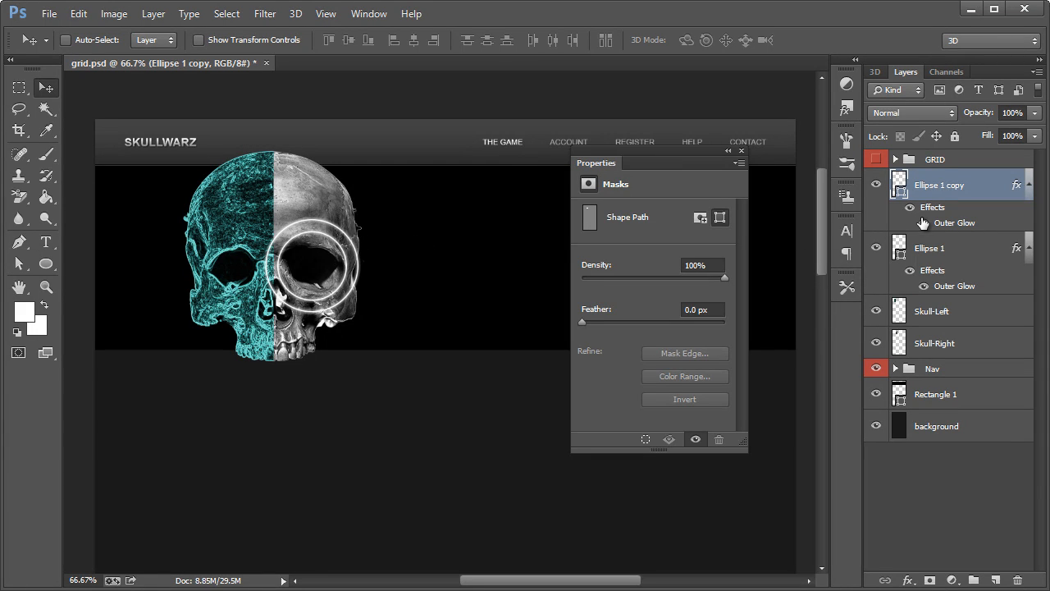
Set the inner ring's stroke width to 1 pt and briefly check the layout against the guides.
click(20, 264)
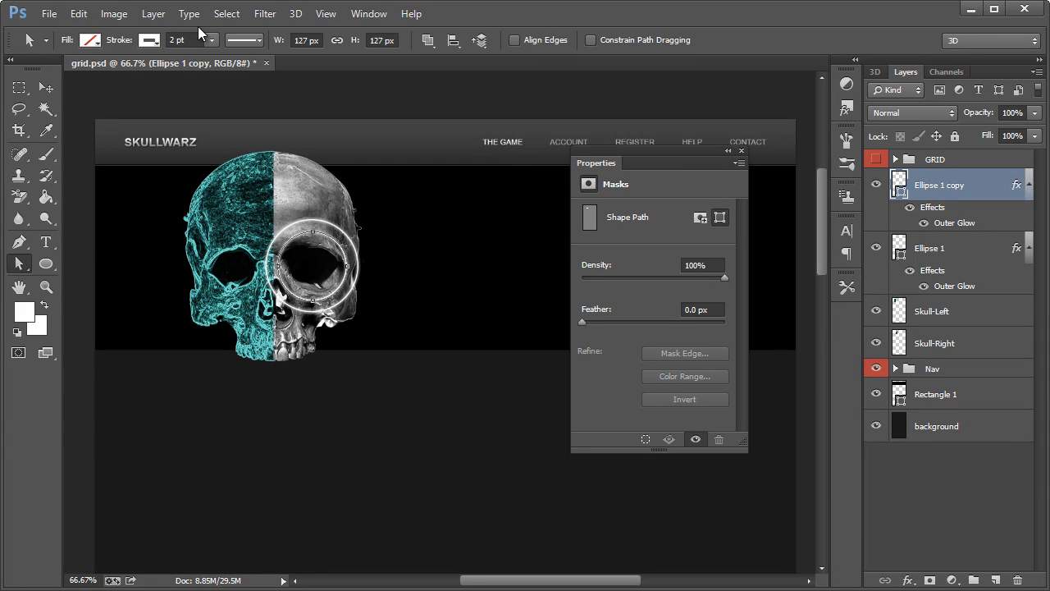
click(171, 40)
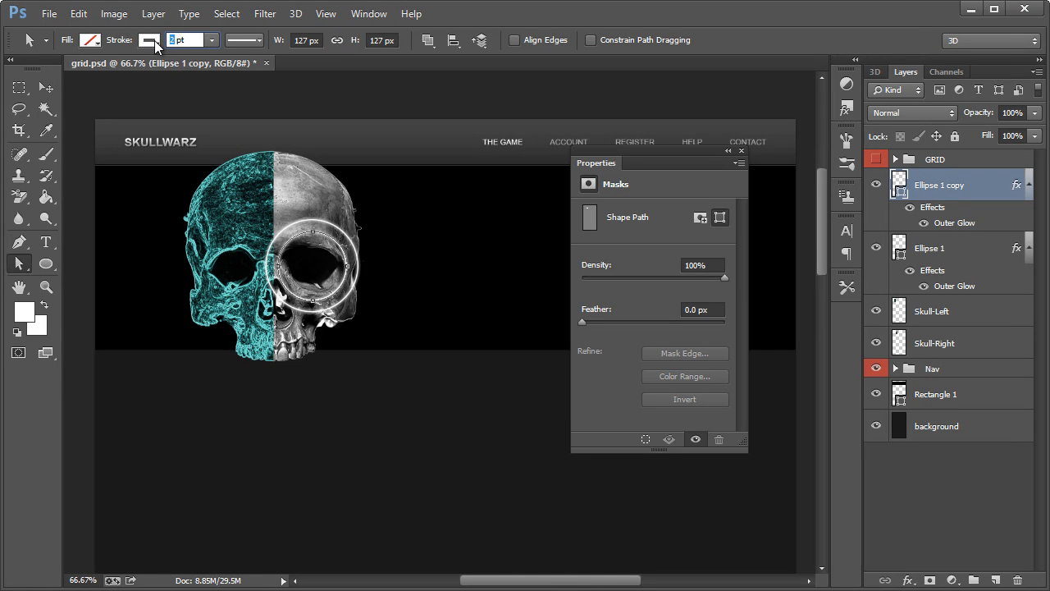
text(1)
key(Return)
key(ctrl+semicolon)
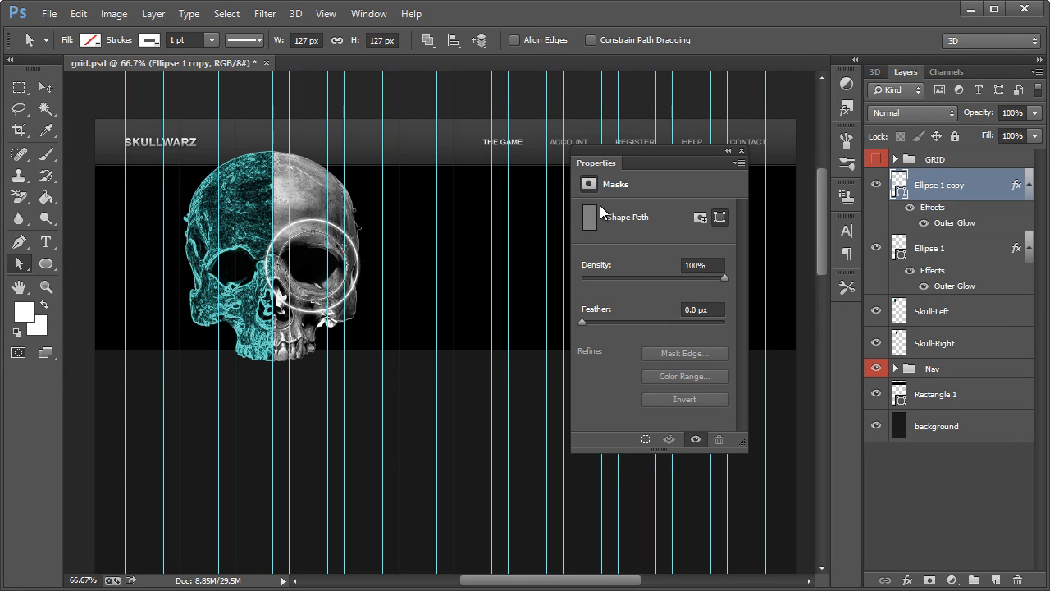
key(ctrl+semicolon)
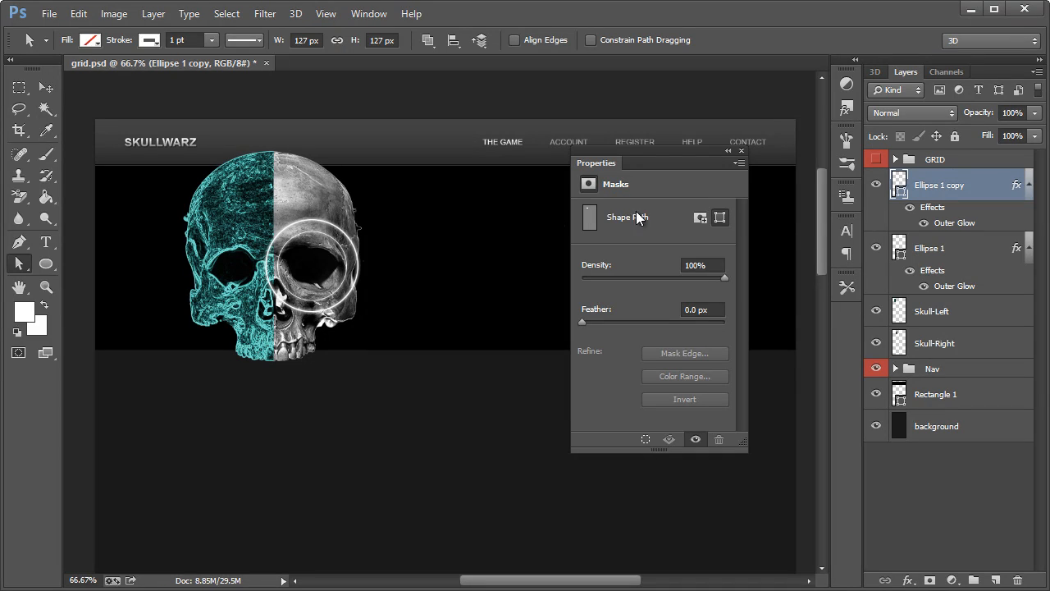
Hide the inner ring's layer effects, then duplicate the ring and scale the copy about its centre to about 33% as the smallest ring.
click(910, 208)
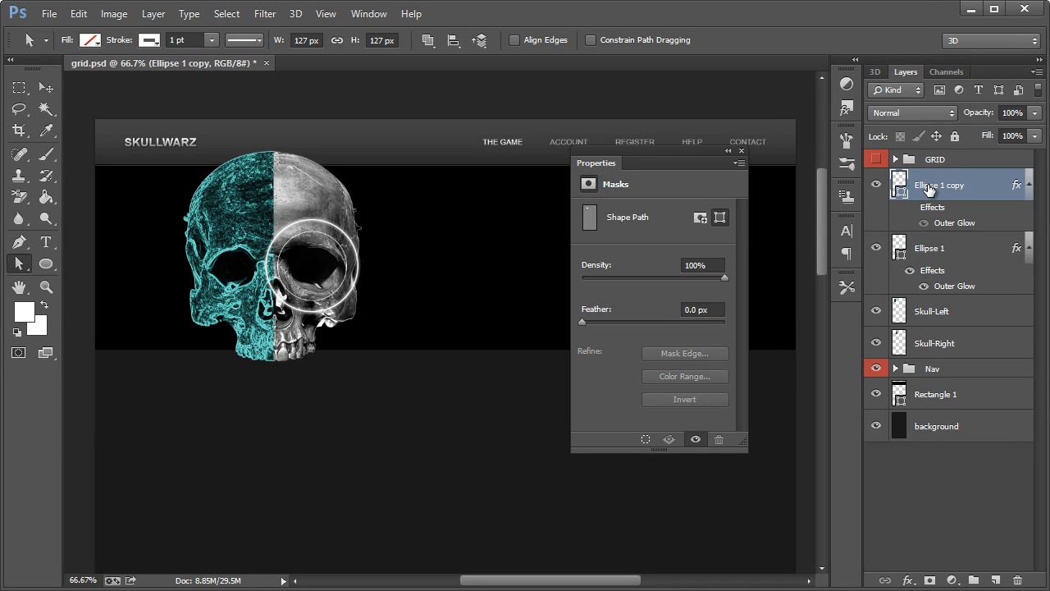
right_click(929, 188)
click(722, 6)
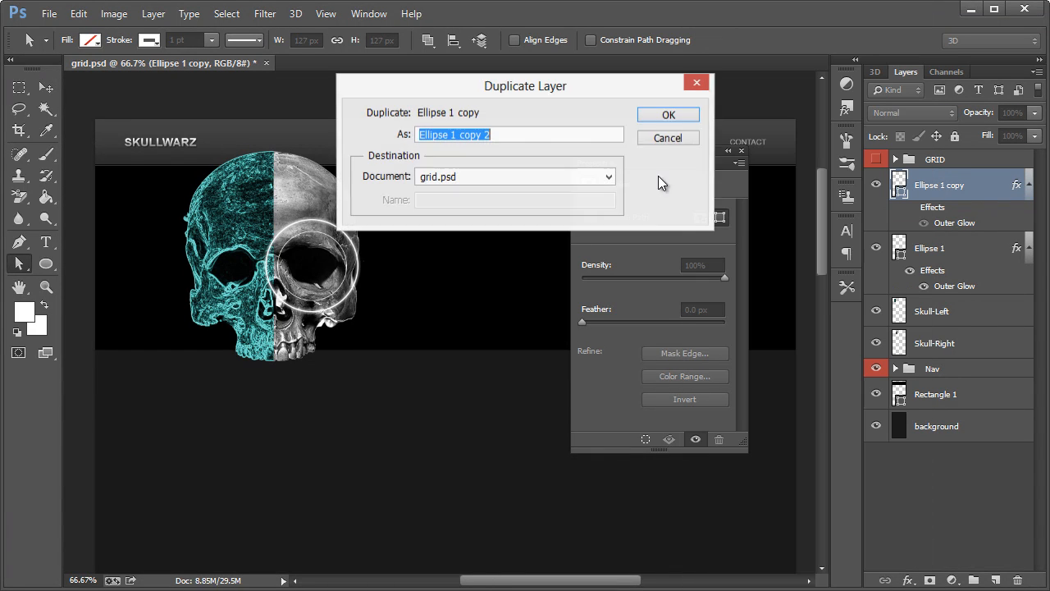
click(668, 115)
click(46, 87)
key(ctrl+t)
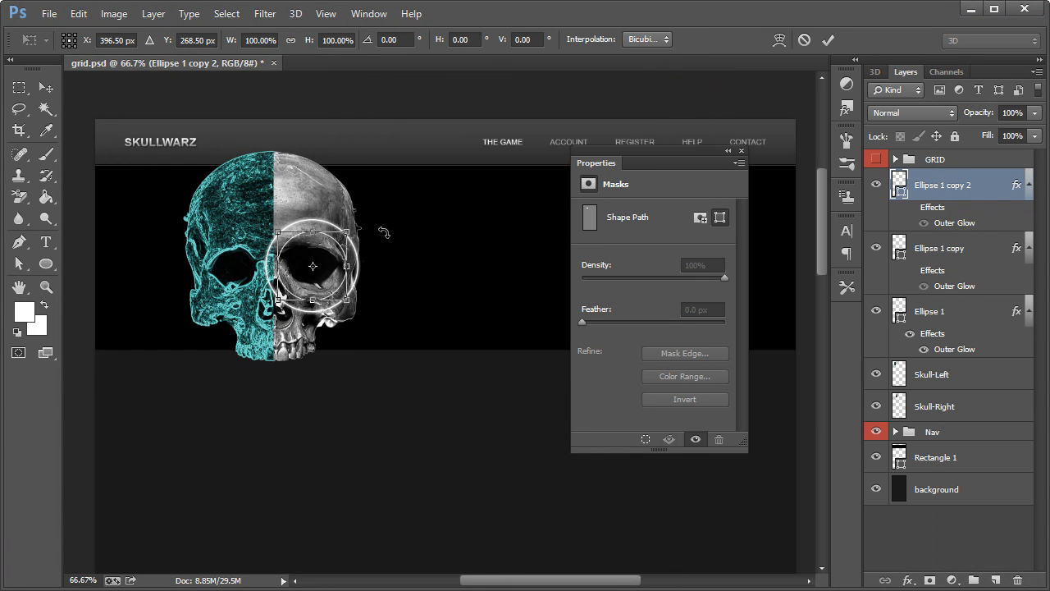
drag(354, 229, 324, 255)
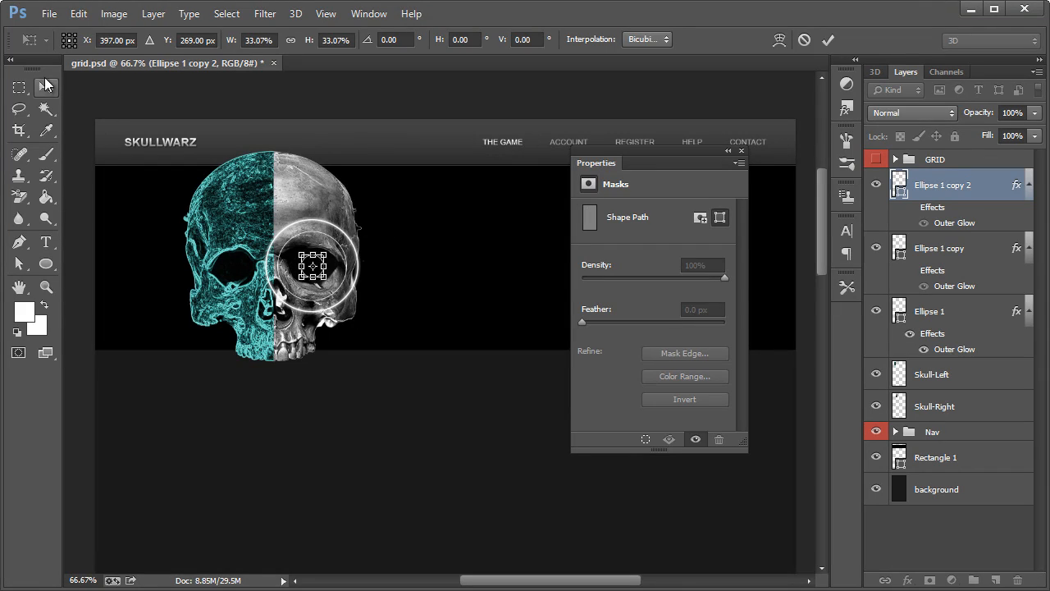
click(46, 87)
key(Return)
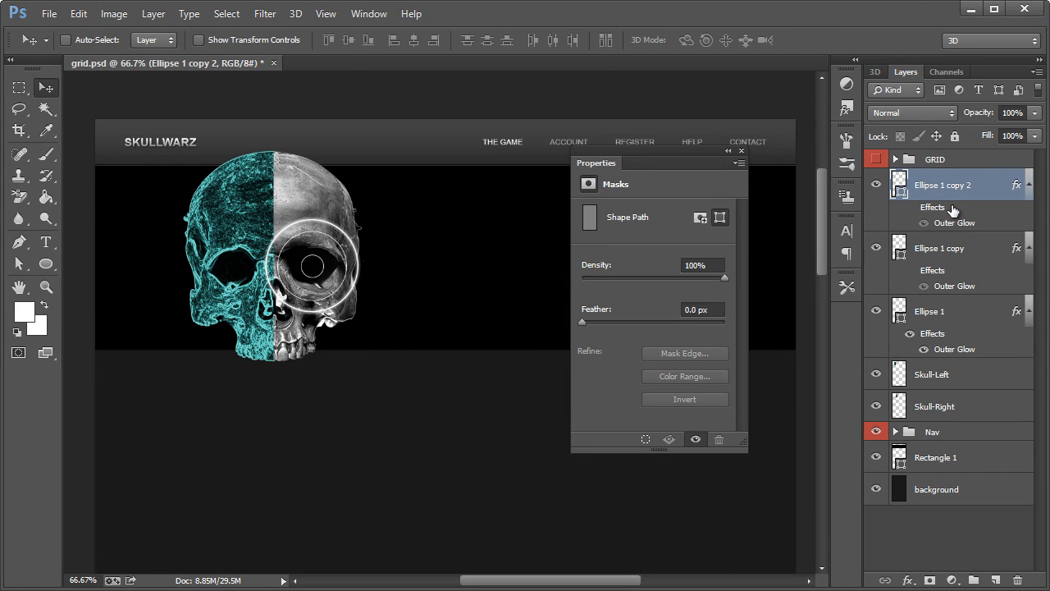
Show the layer effects of the smallest ring and lower its layer opacity to 49%.
click(911, 206)
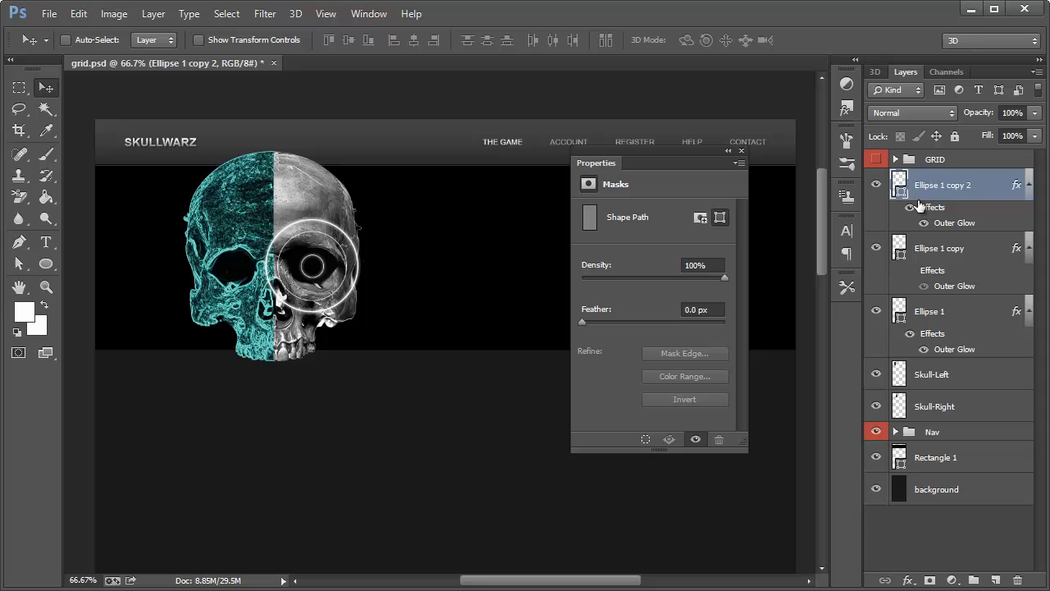
click(1030, 113)
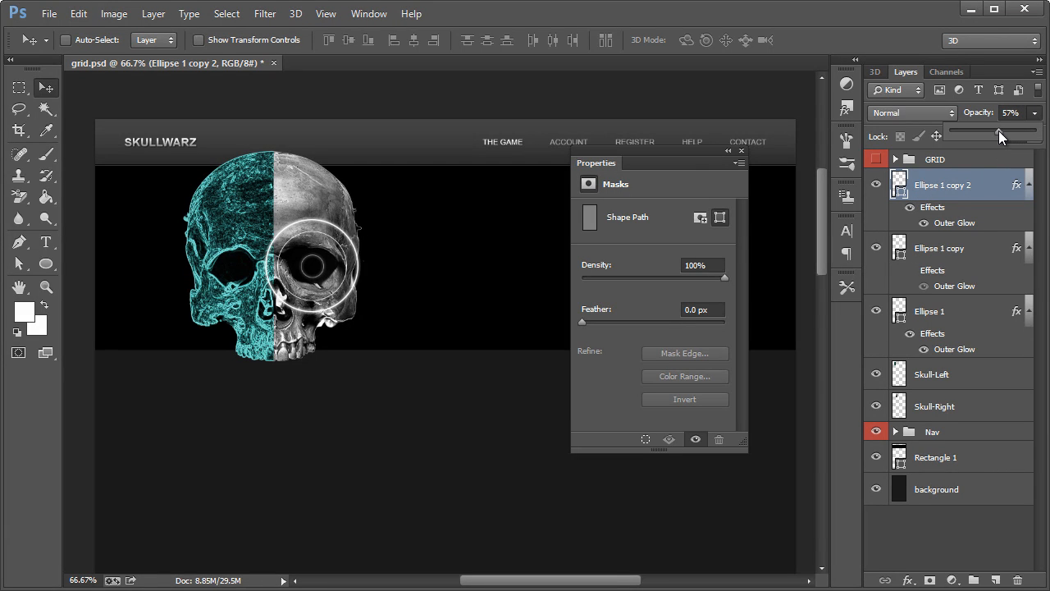
drag(997, 131, 996, 130)
click(968, 190)
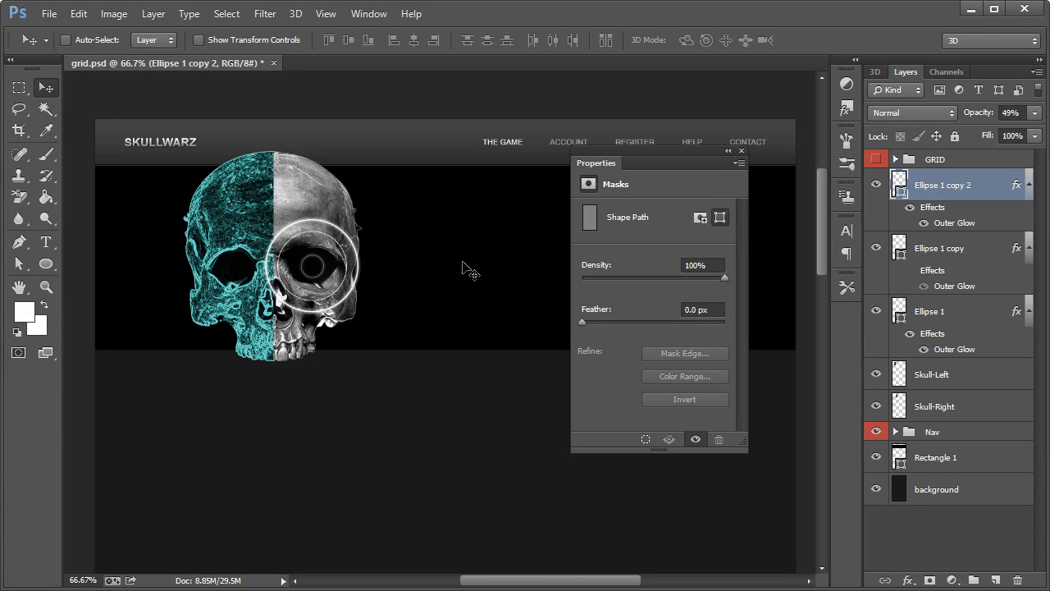
Close the mask properties and zoom in on the skull to about 169%, with the forehead and both eyes in view.
click(741, 152)
scroll(448, 242, down, 1)
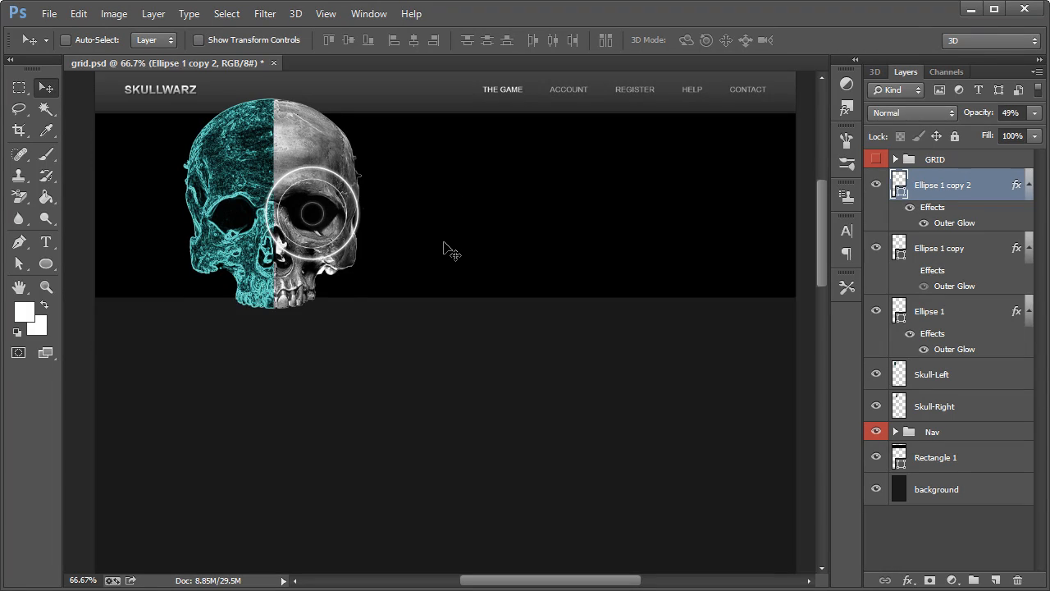
scroll(445, 246, up, 1)
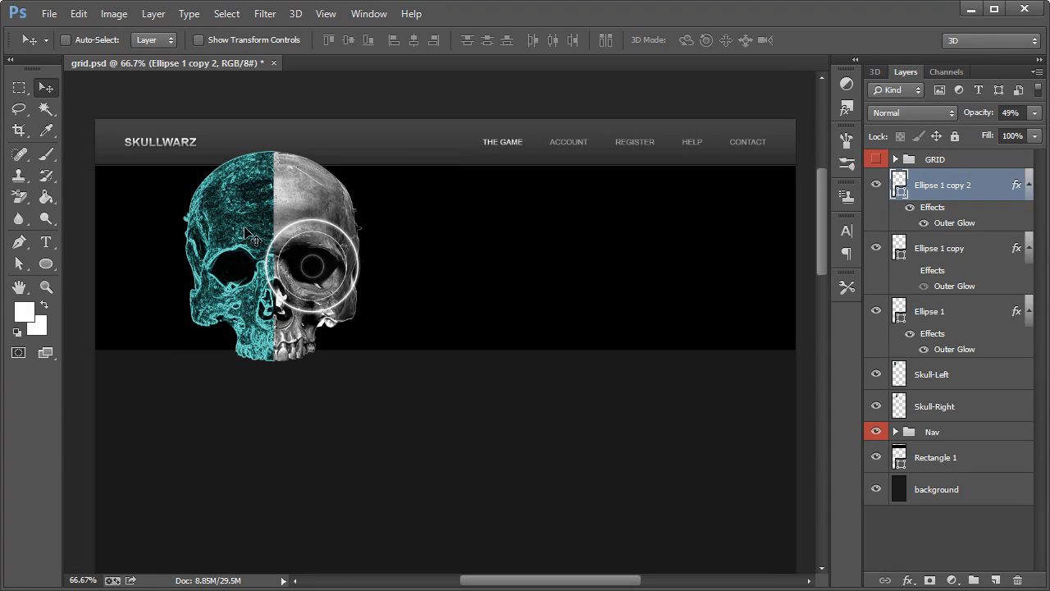
click(46, 285)
drag(283, 185, 302, 264)
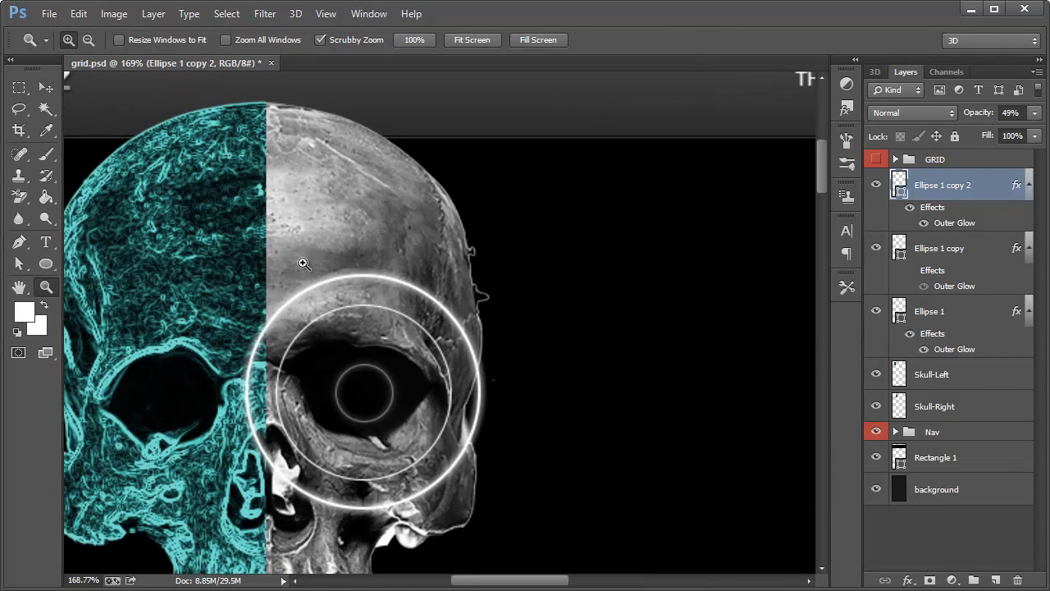
drag(558, 581, 539, 581)
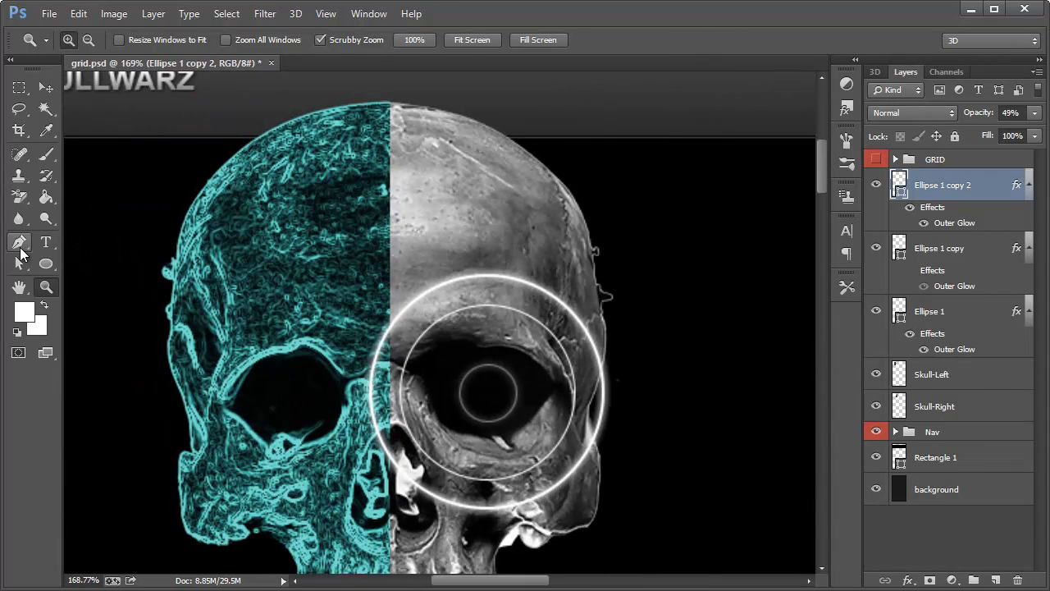
click(18, 242)
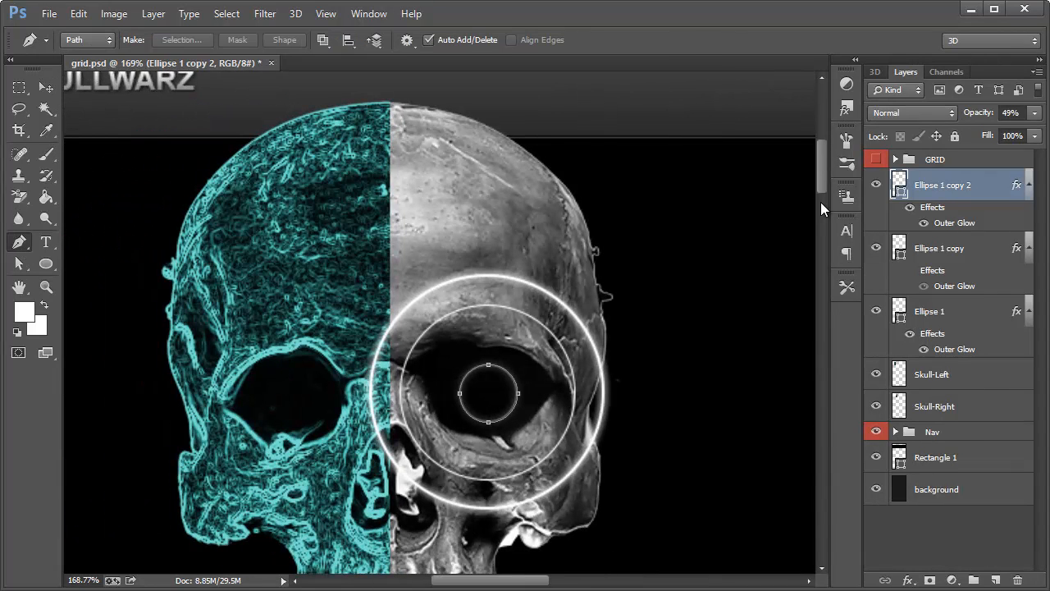
click(322, 237)
drag(352, 190, 395, 165)
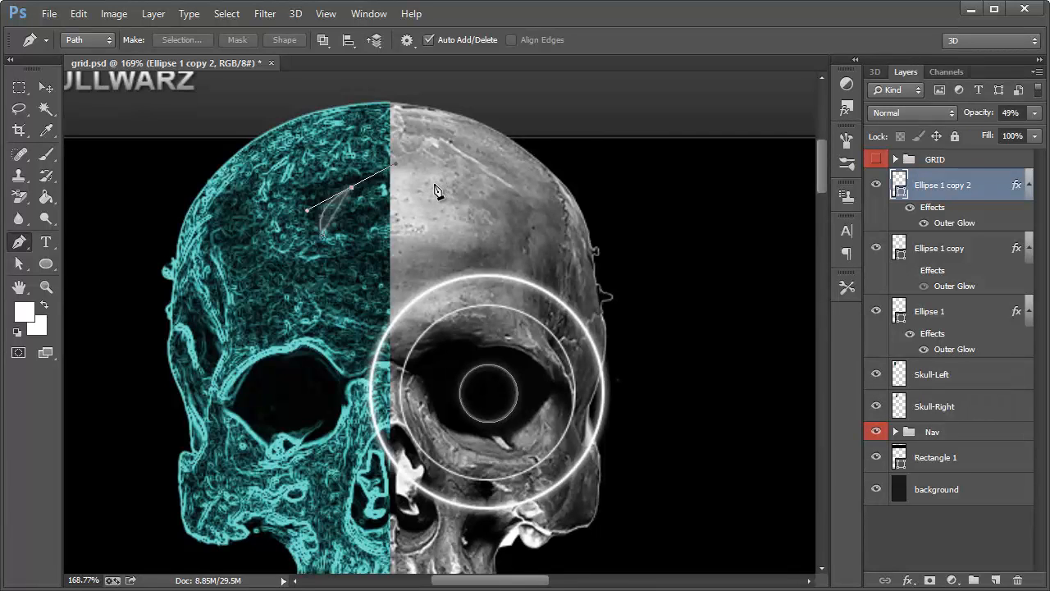
key(ctrl+z)
drag(367, 182, 417, 162)
drag(451, 210, 455, 210)
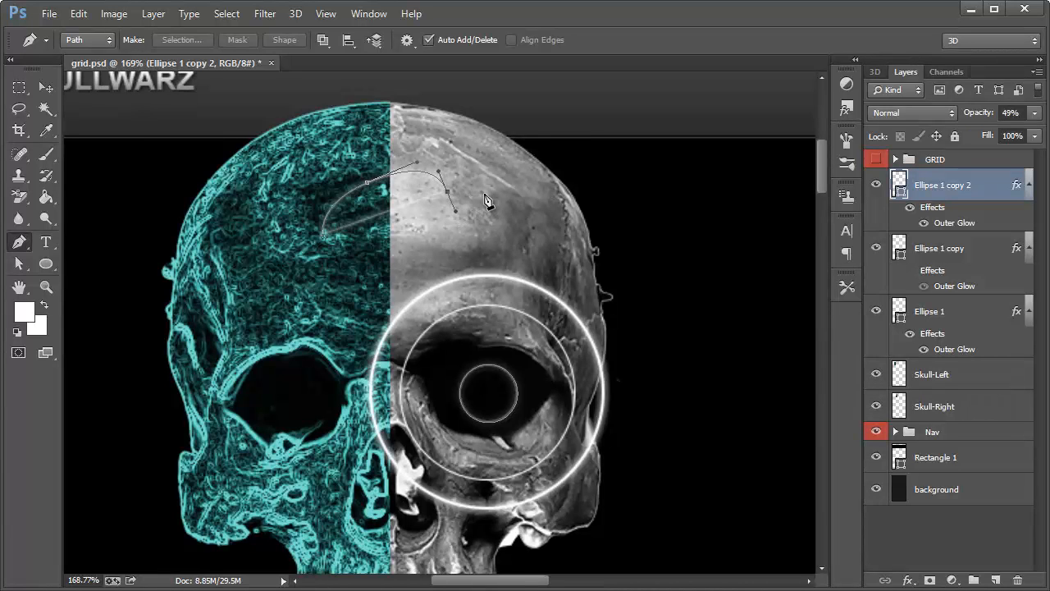
click(17, 265)
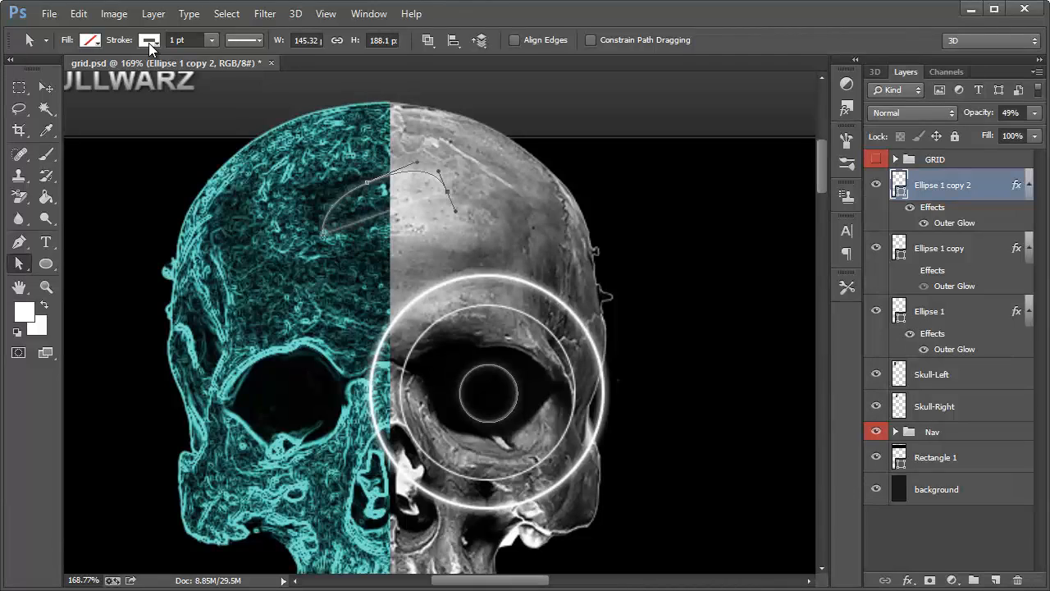
click(910, 210)
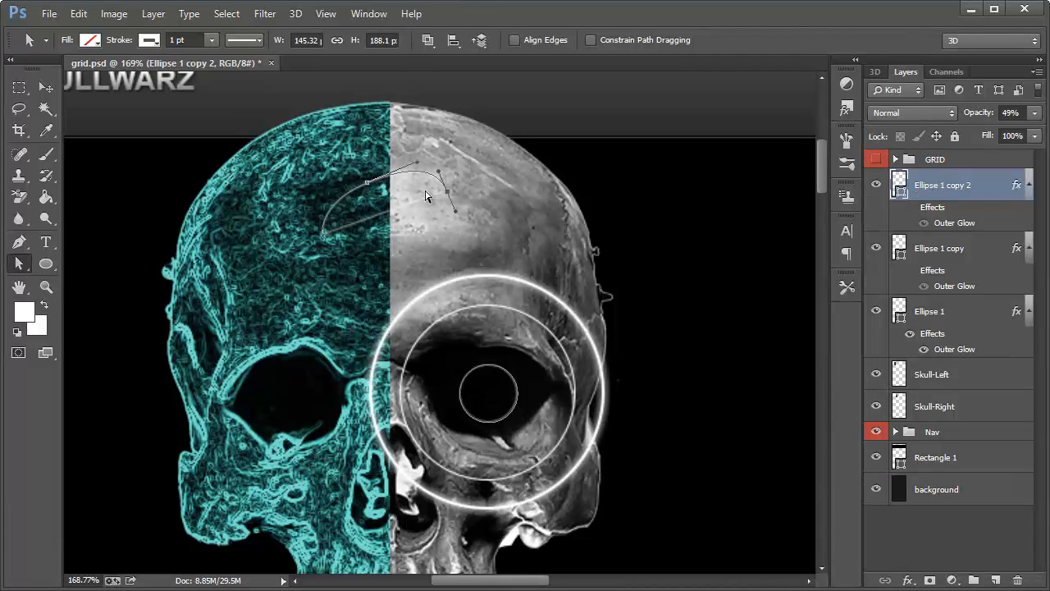
key(p)
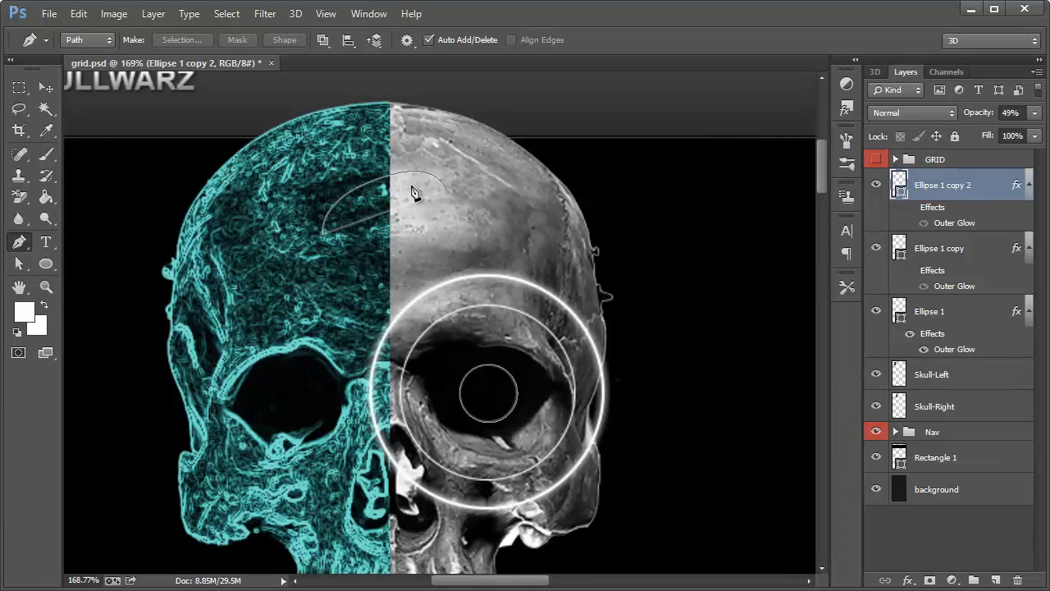
key(ctrl+alt+z)
key(ctrl+alt+z)
key(ctrl+alt+z)
key(ctrl+alt+z)
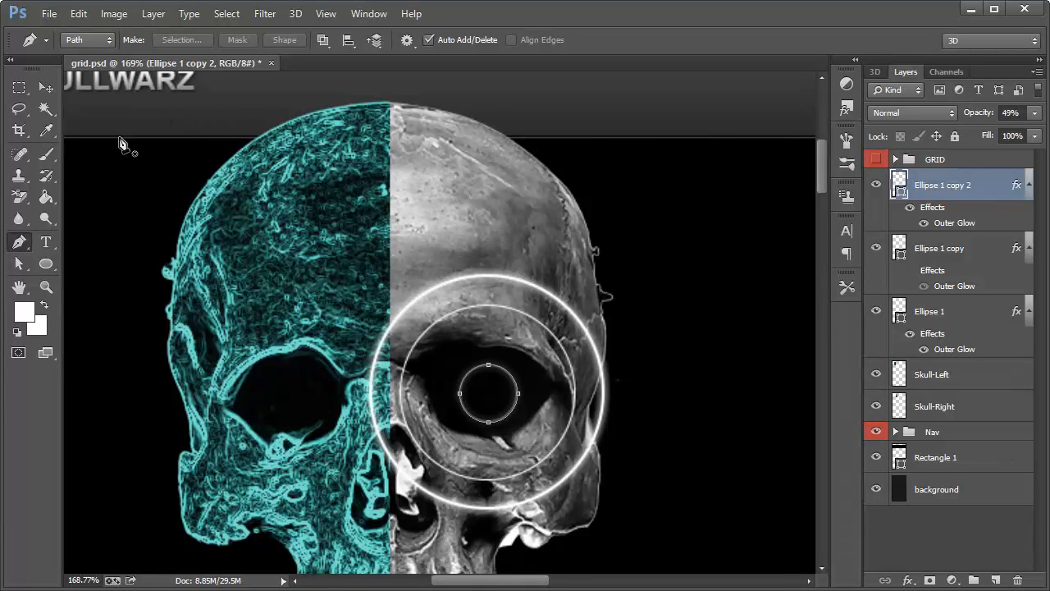
Set the Pen tool to draw shapes instead of paths.
click(92, 44)
click(86, 39)
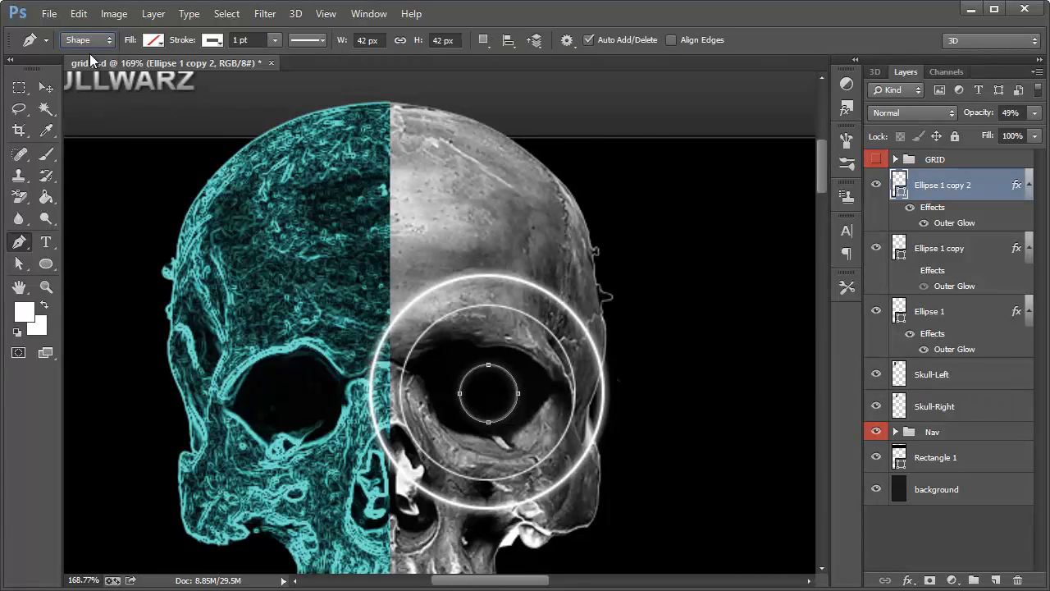
click(331, 236)
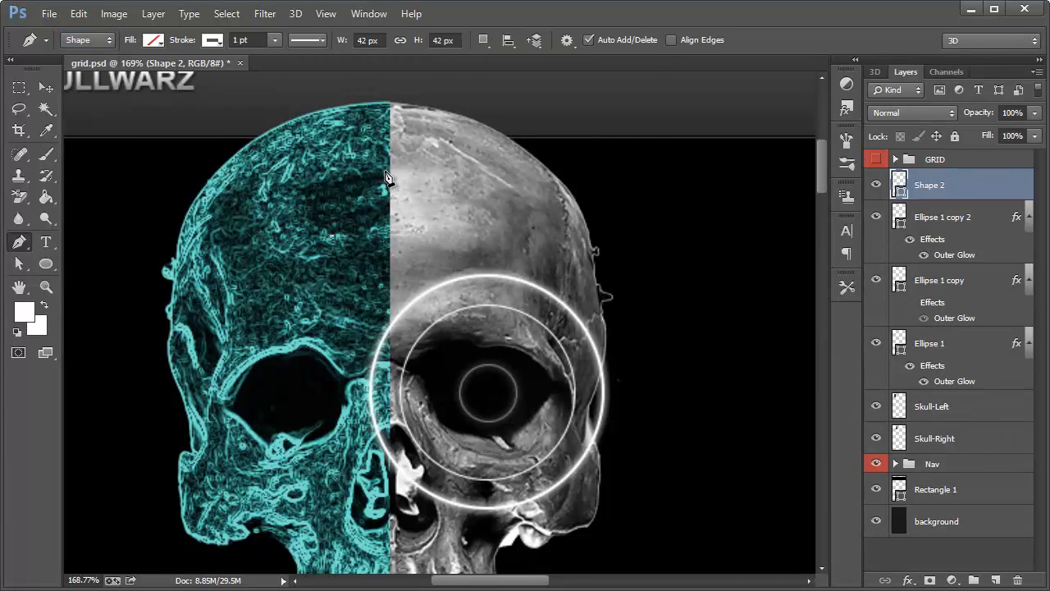
drag(391, 175, 448, 154)
click(458, 203)
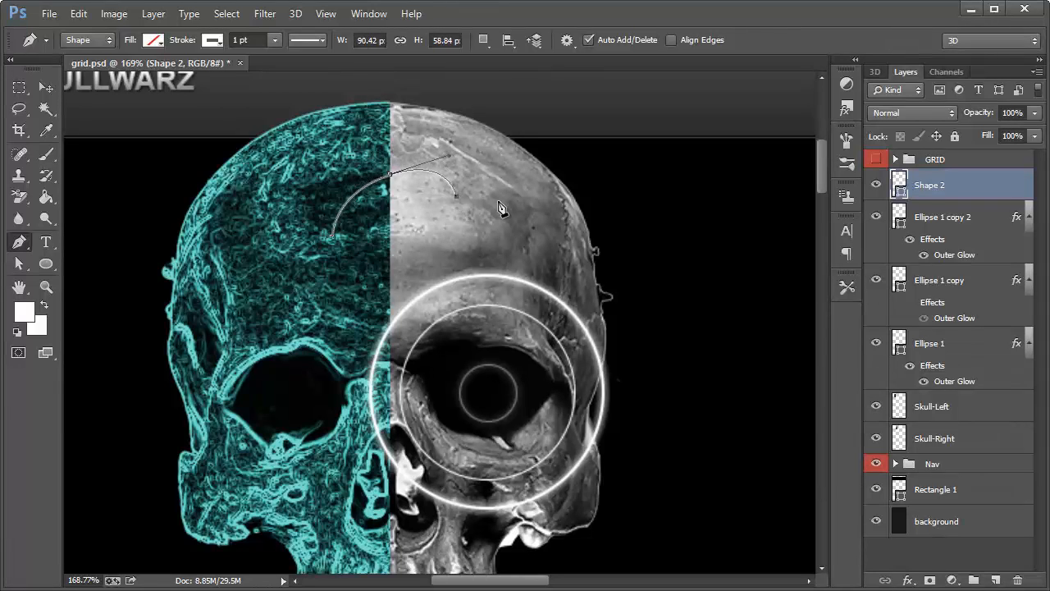
key(ctrl+alt+z)
key(ctrl+alt+z)
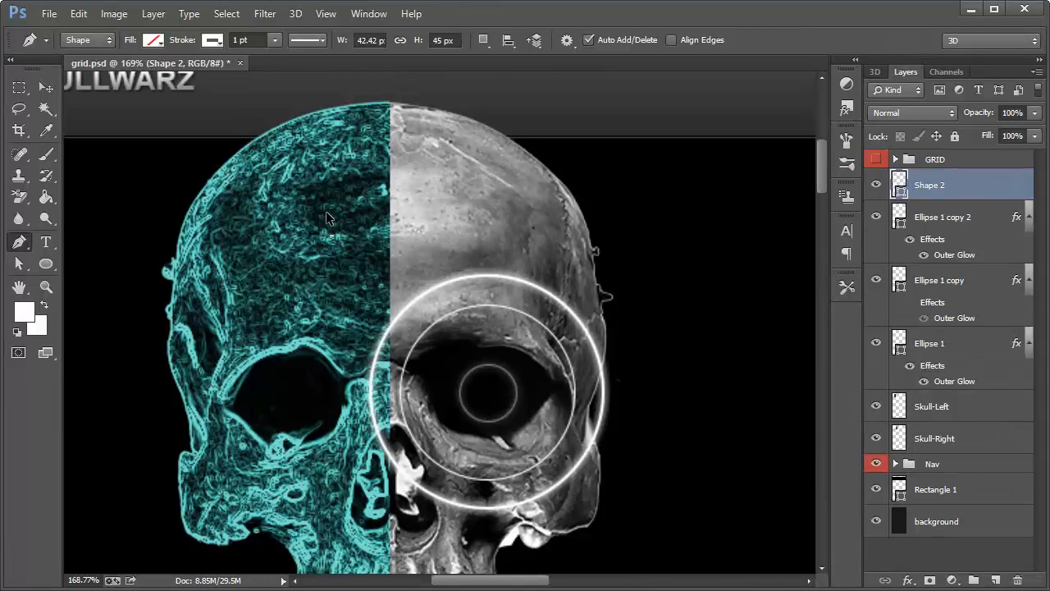
key(ctrl+alt+z)
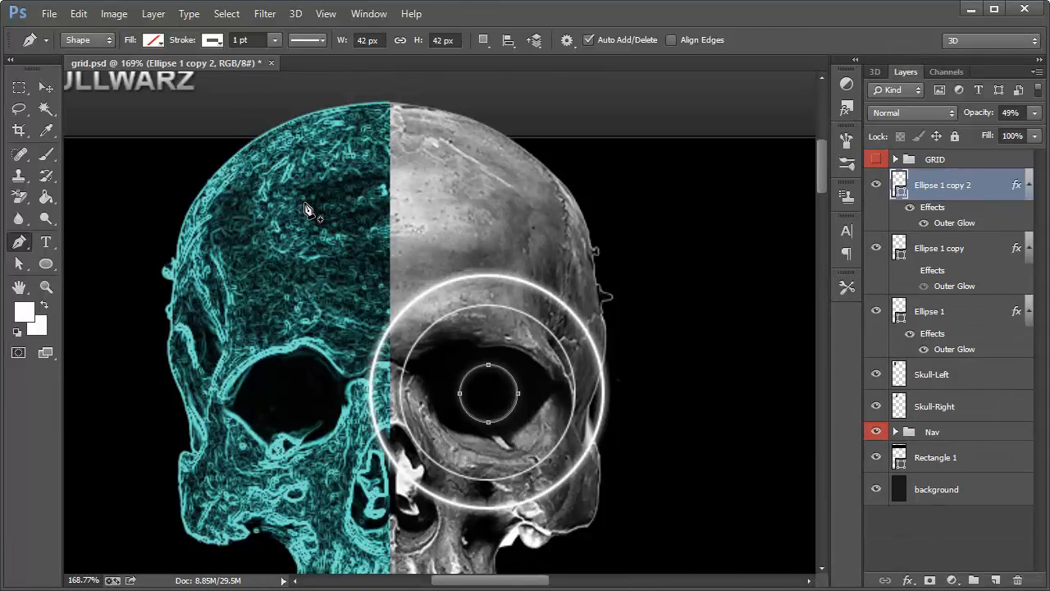
Draw an open wavy curve across the skull's forehead with the Pen tool, about 122 px wide and 31 px high.
click(300, 200)
drag(341, 182, 440, 160)
click(465, 204)
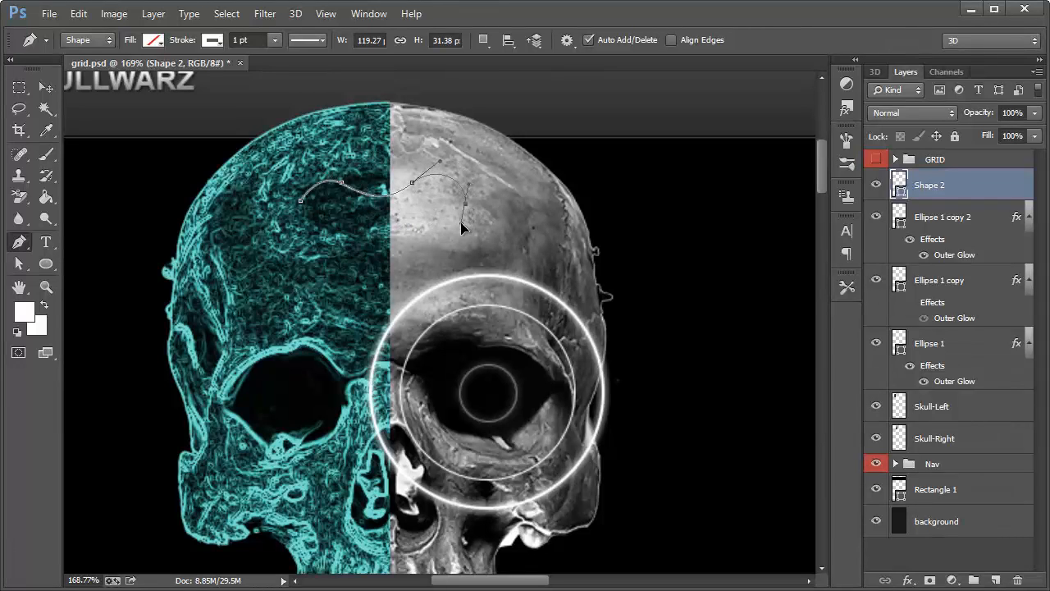
drag(461, 222, 461, 222)
alt+click(466, 204)
Change the forehead curve's stroke colour to black (000000).
click(211, 39)
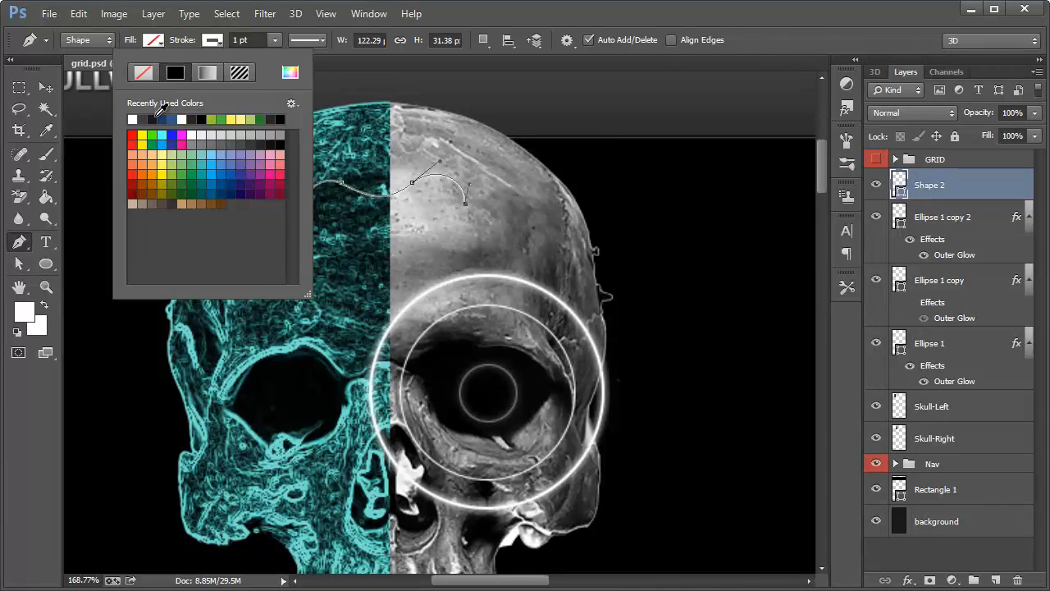
click(290, 73)
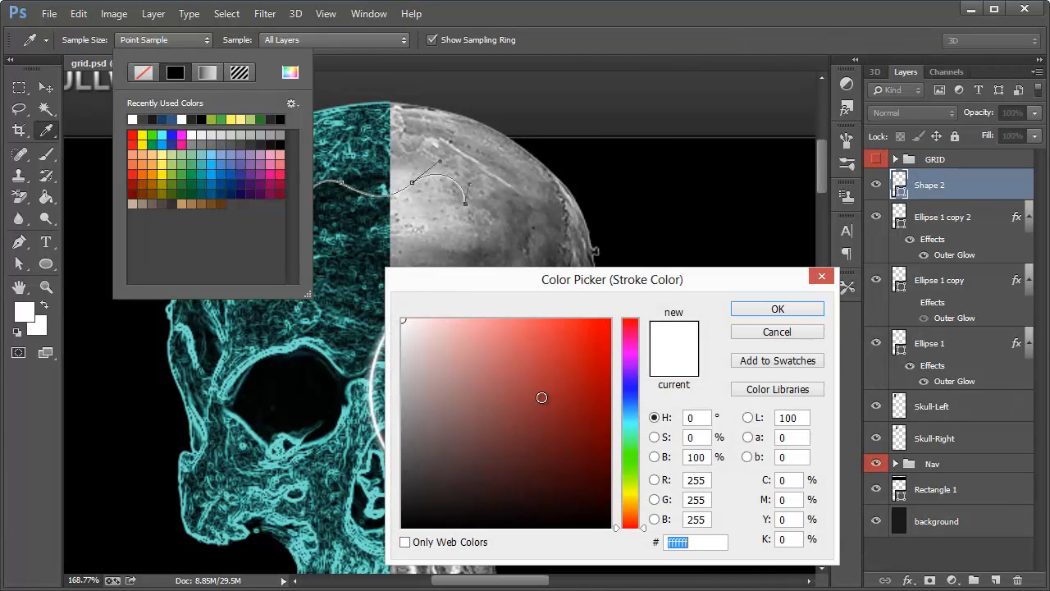
text(000000)
click(787, 317)
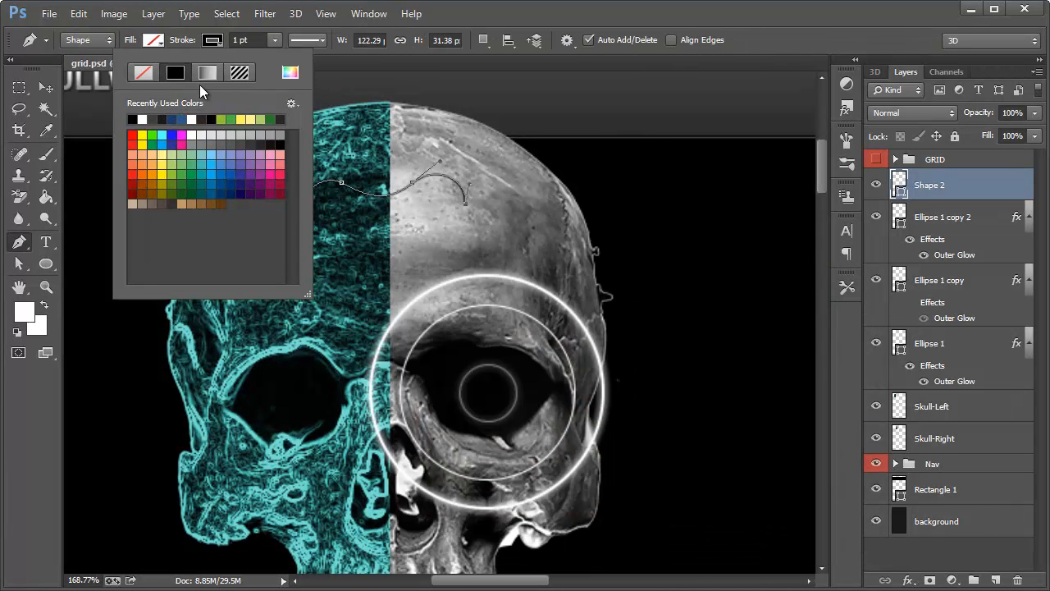
Set the forehead curve's stroke width to 6 pt.
click(235, 40)
click(275, 41)
drag(274, 58, 281, 59)
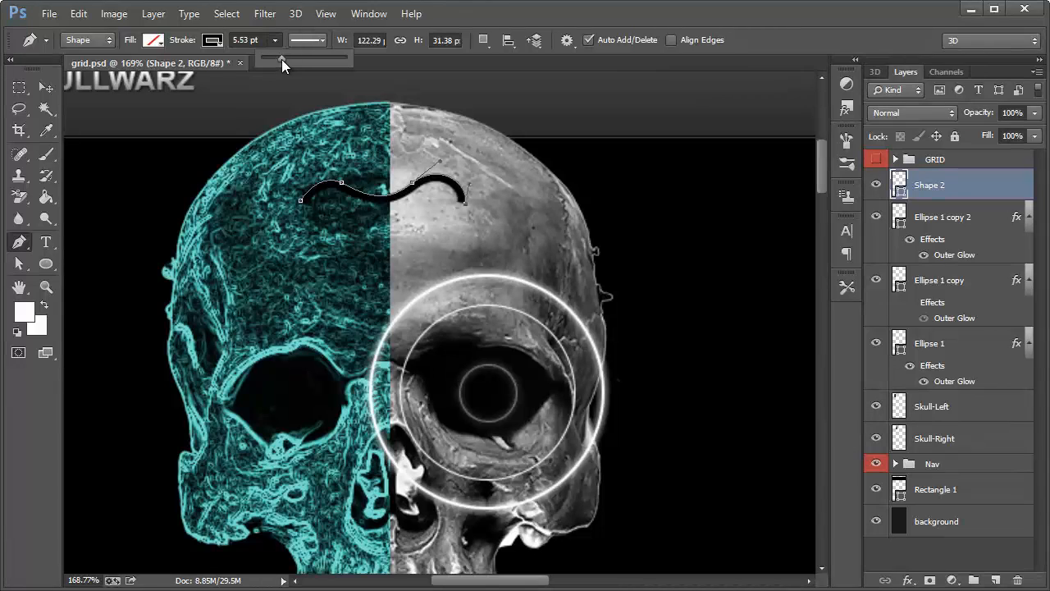
click(249, 39)
text(5)
key(Return)
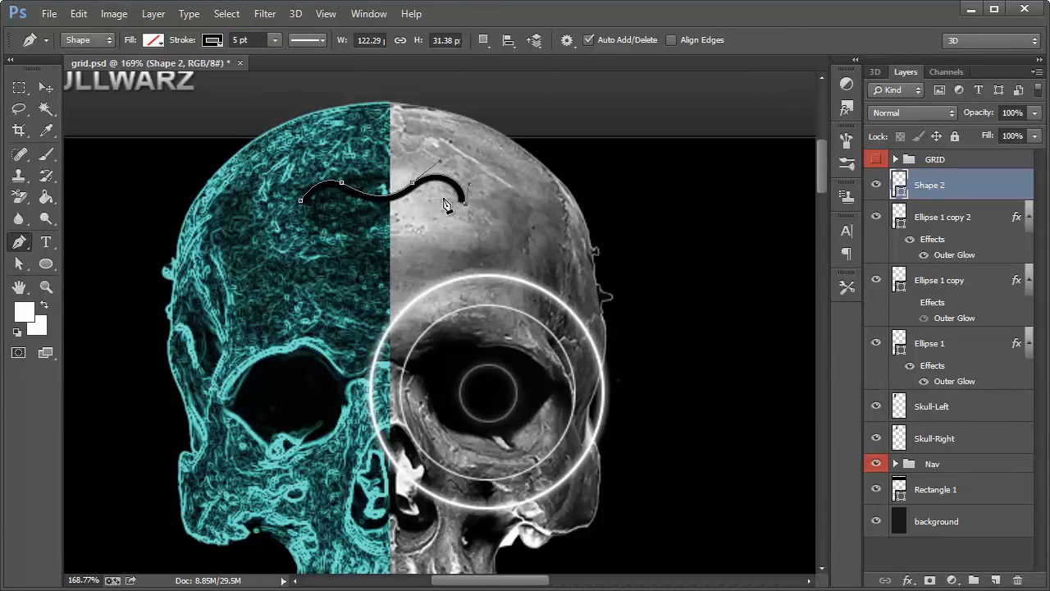
click(250, 45)
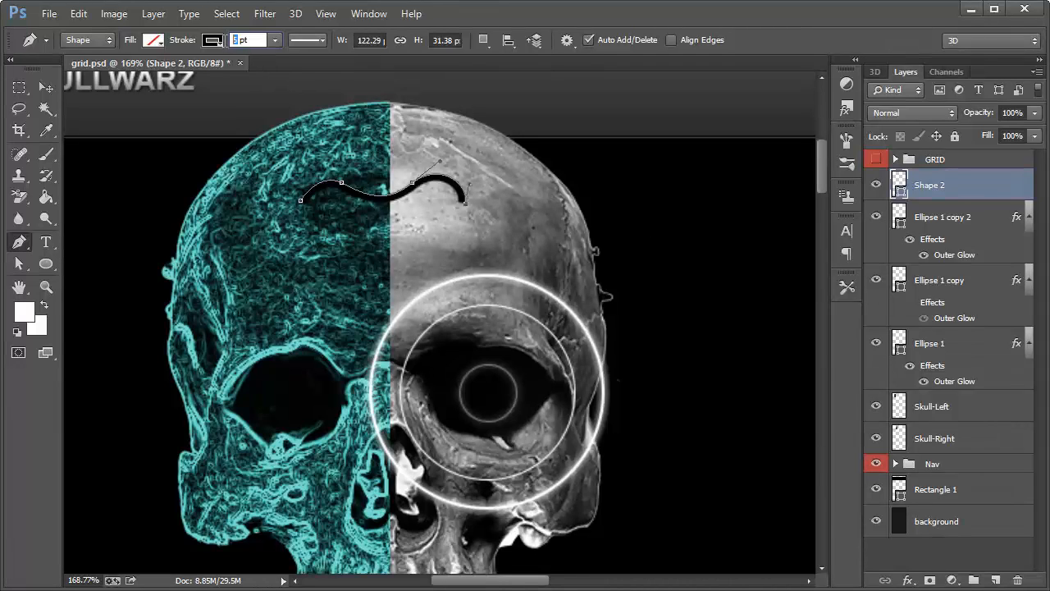
text(6)
key(Return)
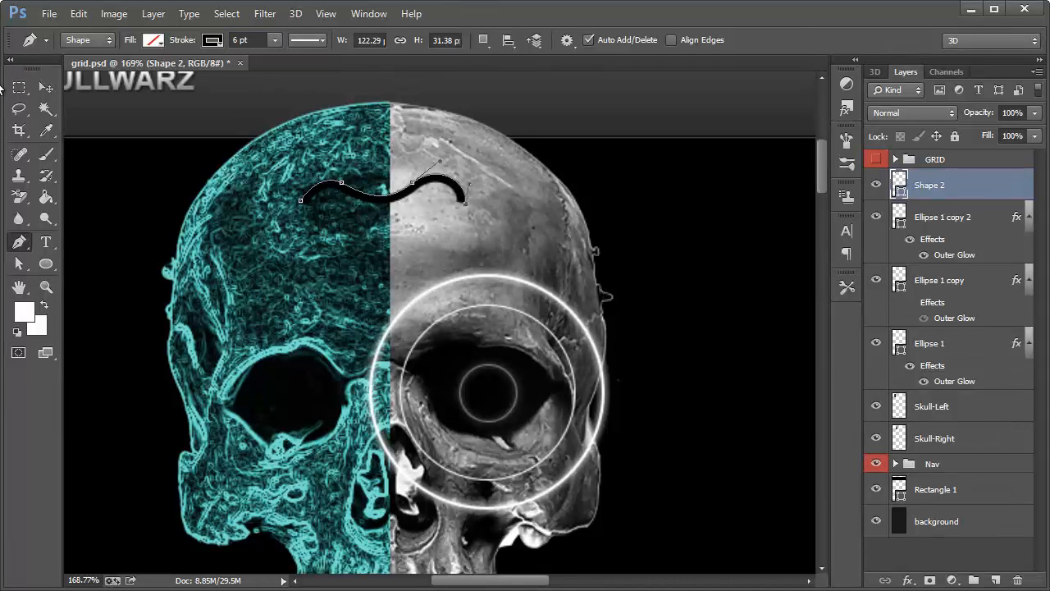
Move the black curve slightly upward on the forehead.
click(46, 88)
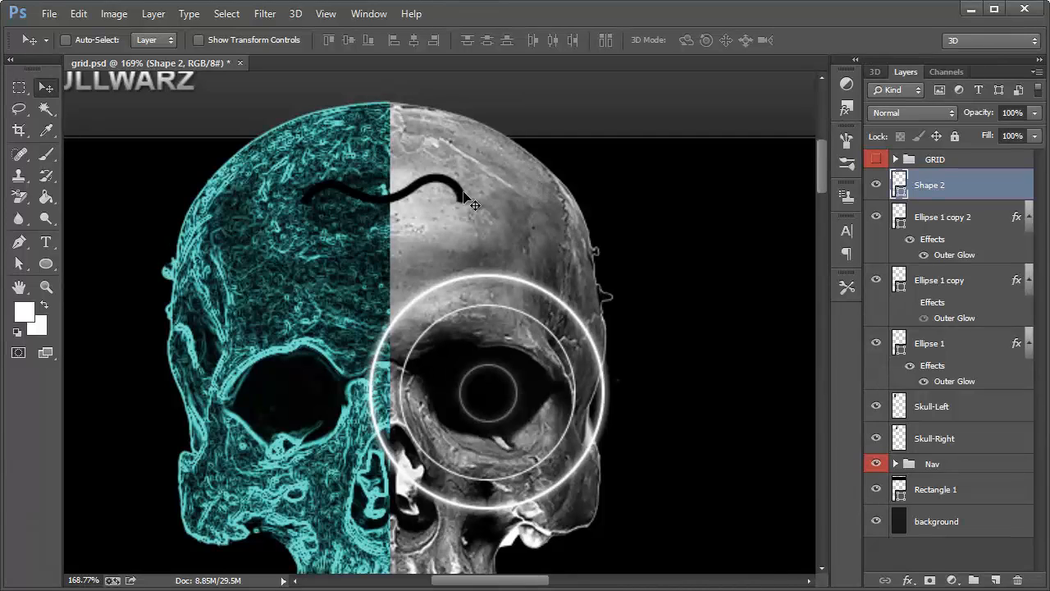
mouse_move(443, 187)
mouse_down()
mouse_move(446, 165)
mouse_move(445, 178)
mouse_up()
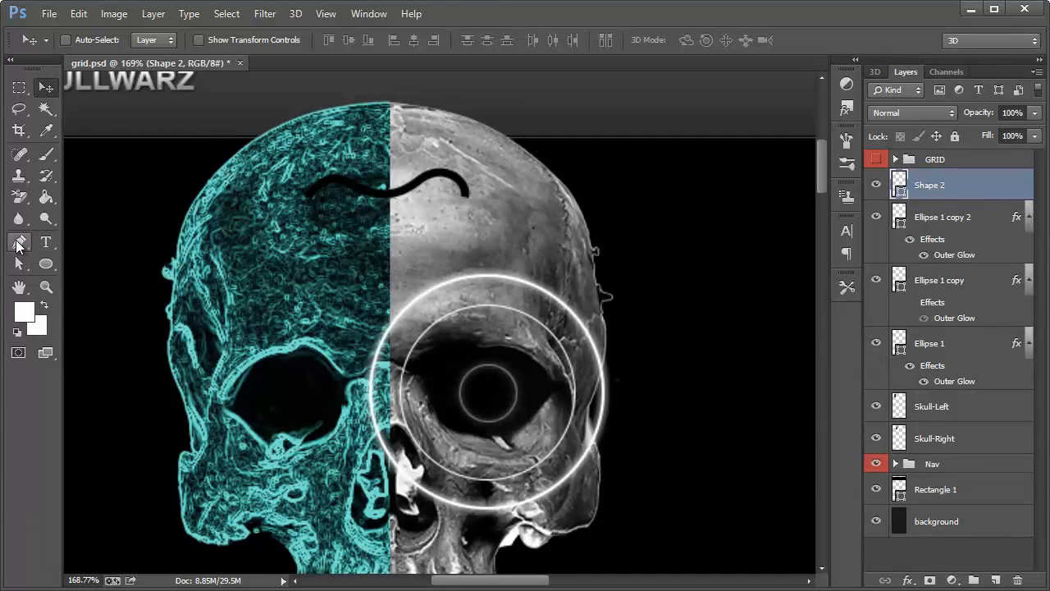
Zoom in closely on the right end of the black forehead curve.
click(17, 244)
click(47, 288)
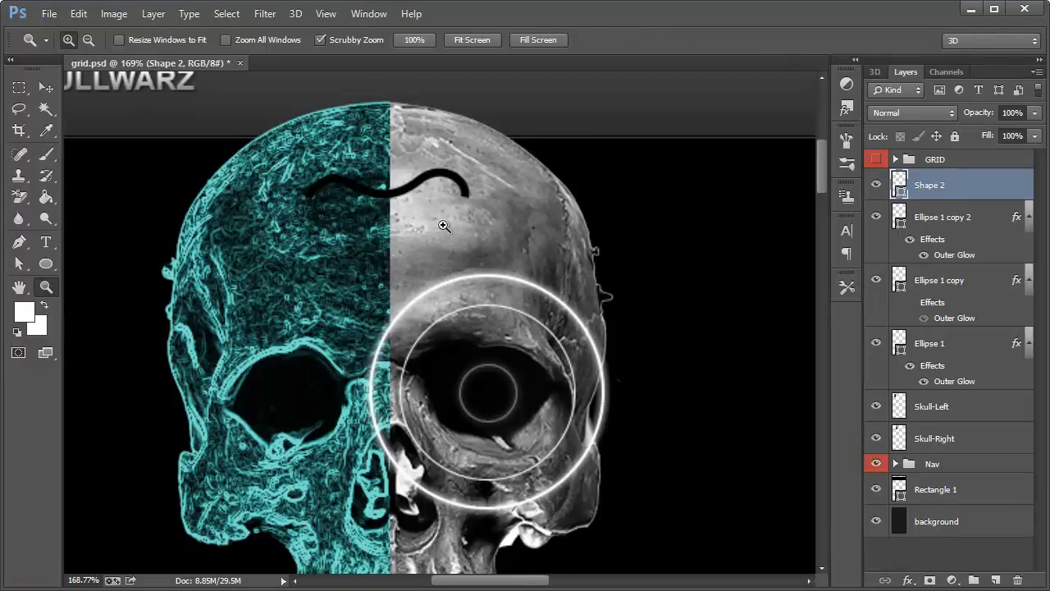
drag(430, 200, 366, 218)
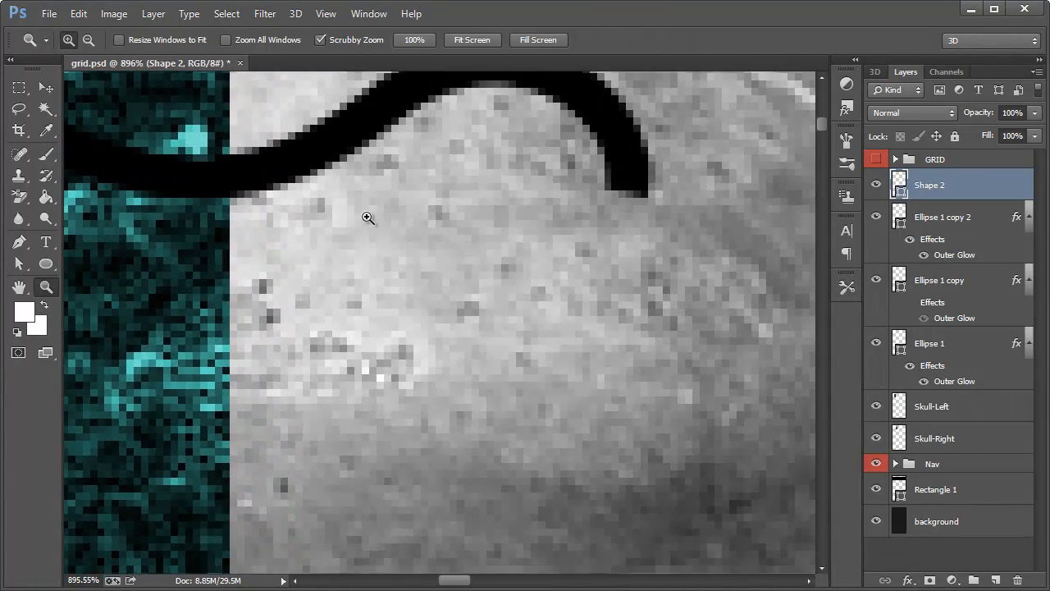
Add a new layer with default settings above Shape 2 for drawing a highlight with the Pen tool.
right_click(367, 219)
click(409, 324)
right_click(392, 282)
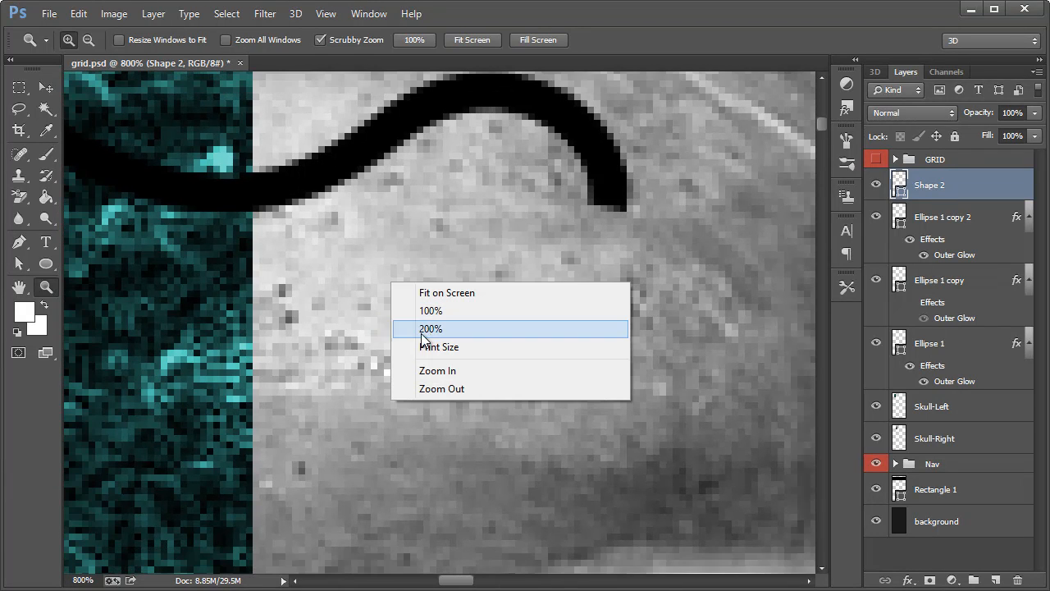
click(434, 387)
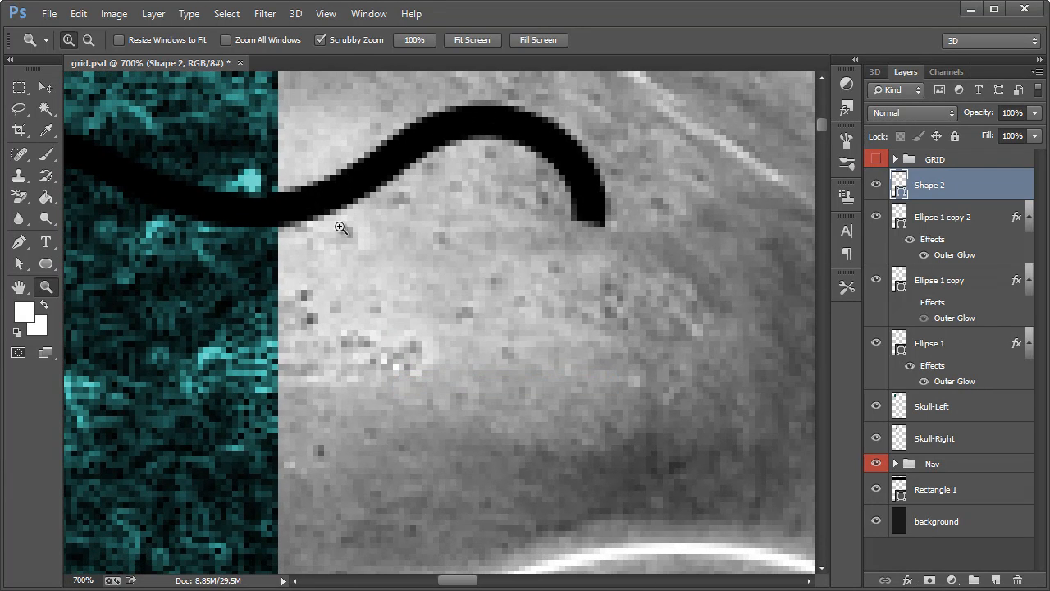
click(18, 242)
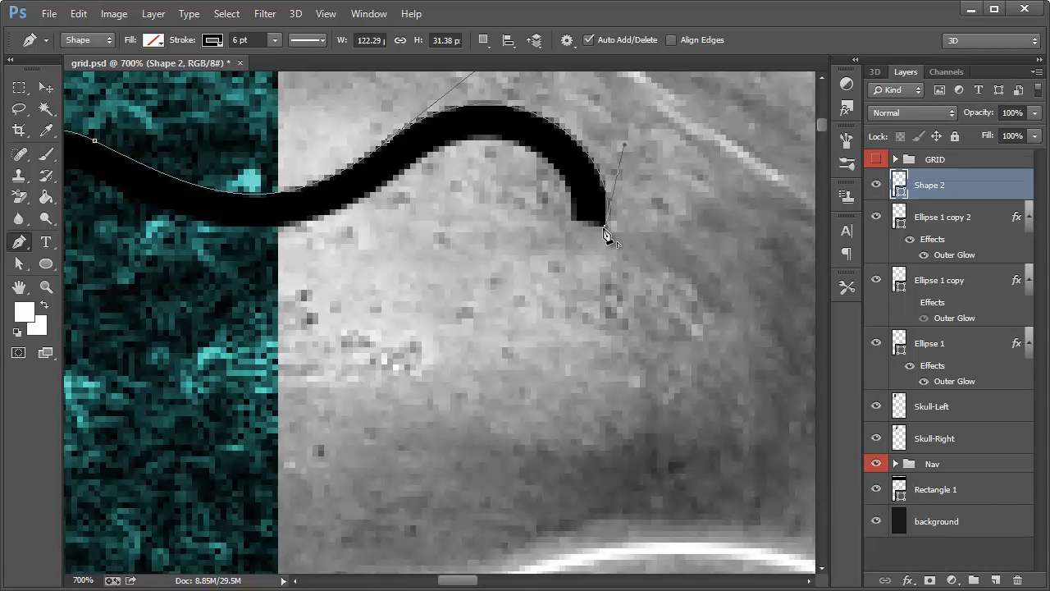
key(ctrl+shift+n)
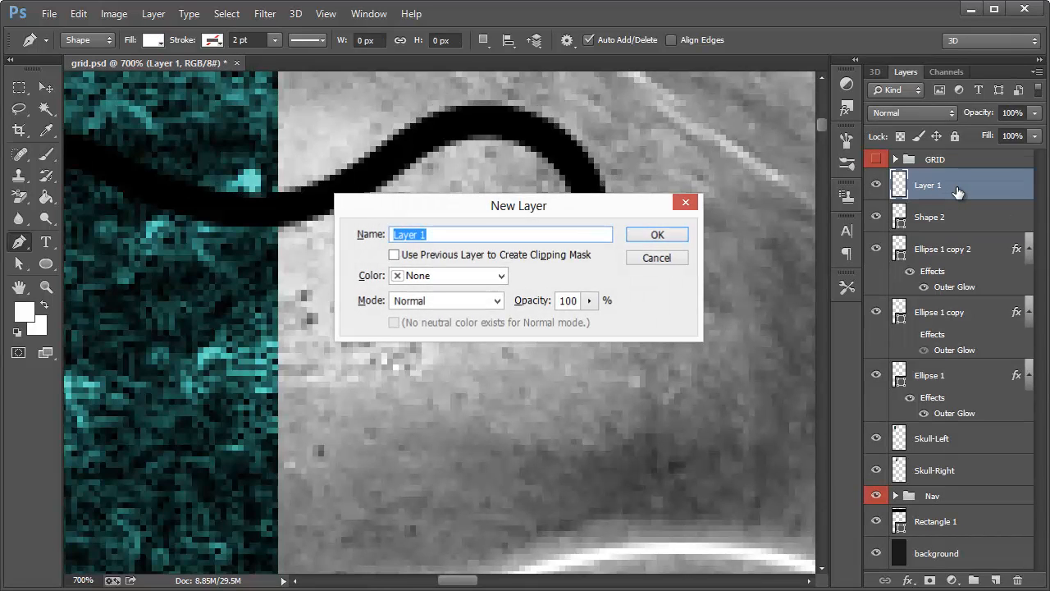
key(Return)
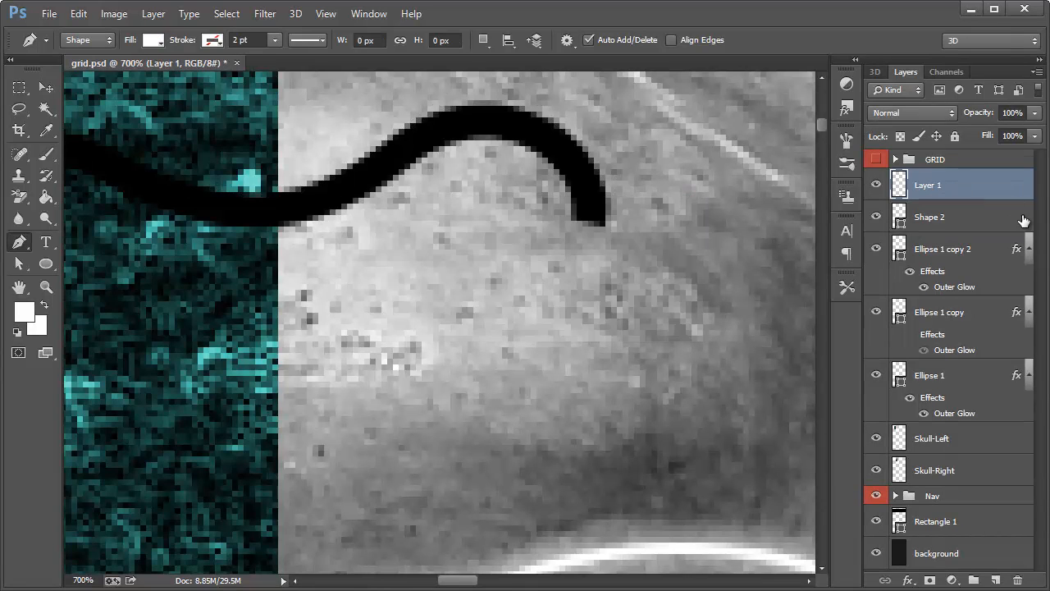
Draw the upper edge of a white Pen highlight shape along the right hump of the black curve, about 48 px long.
click(256, 204)
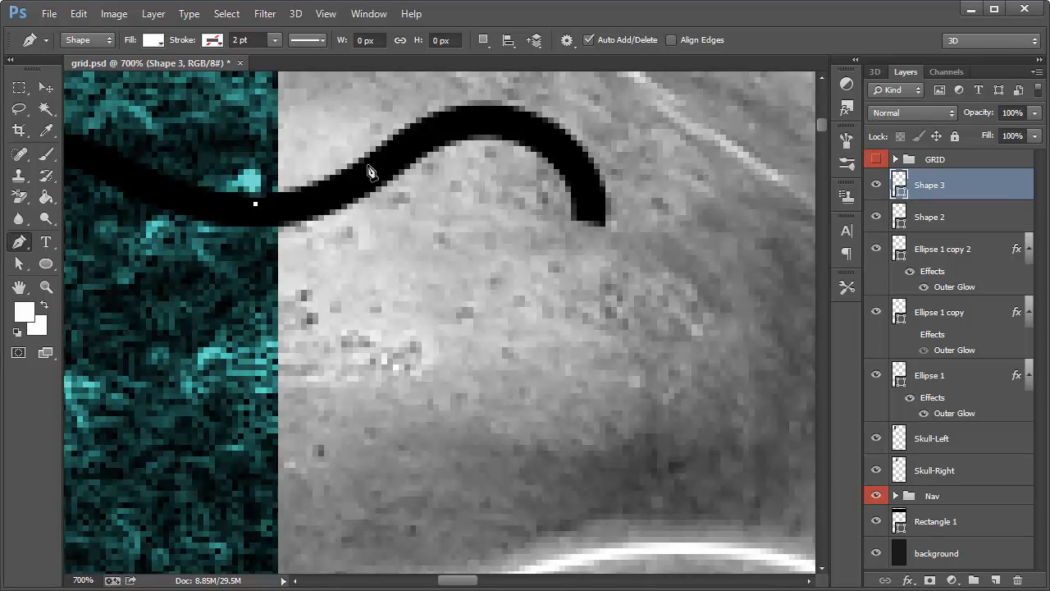
drag(370, 164, 423, 122)
drag(486, 113, 502, 112)
click(534, 122)
key(ctrl+z)
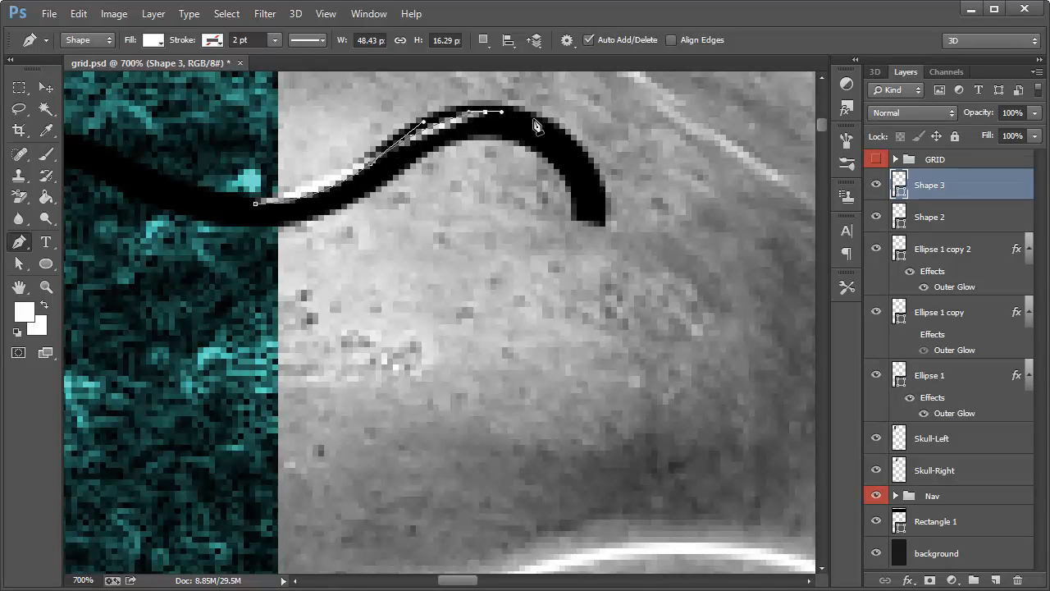
click(531, 117)
Trace the highlight's lower edge back to its starting point as a closed sliver about 17 px high, and hide the guides and path outline.
drag(462, 124, 423, 132)
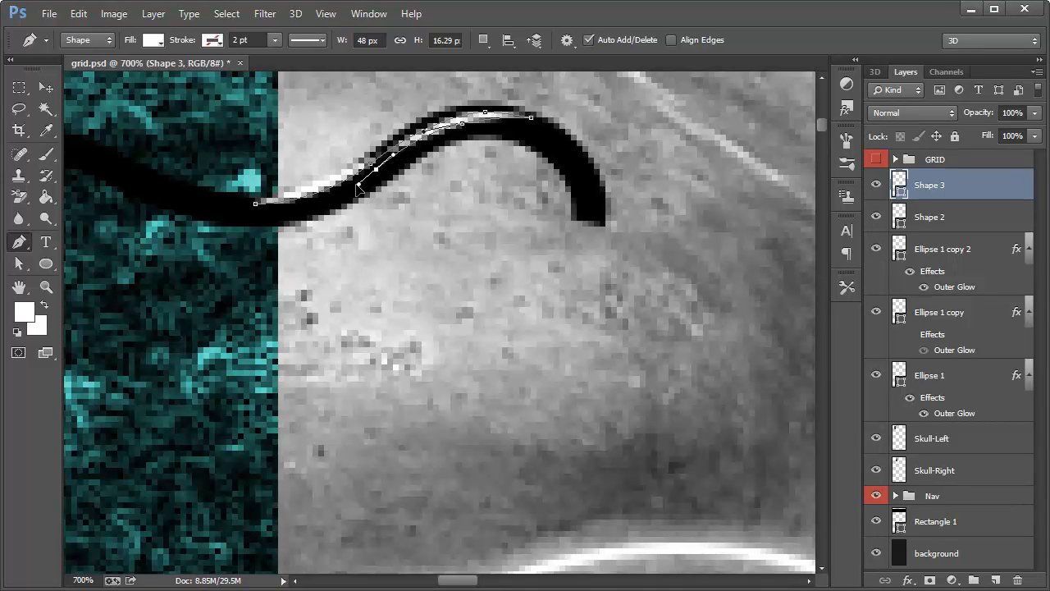
drag(351, 187, 328, 210)
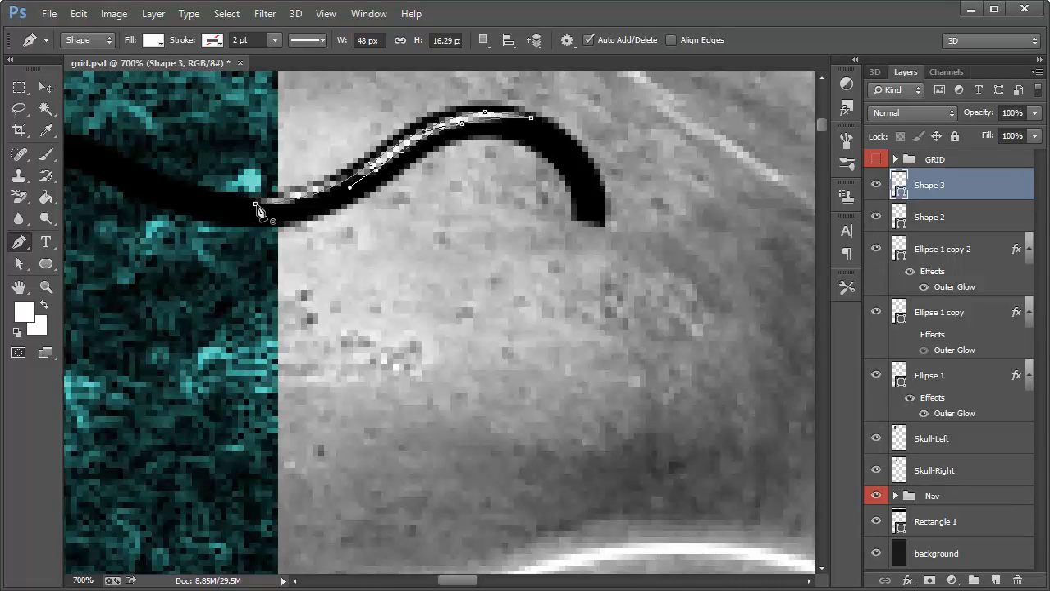
drag(255, 204, 214, 205)
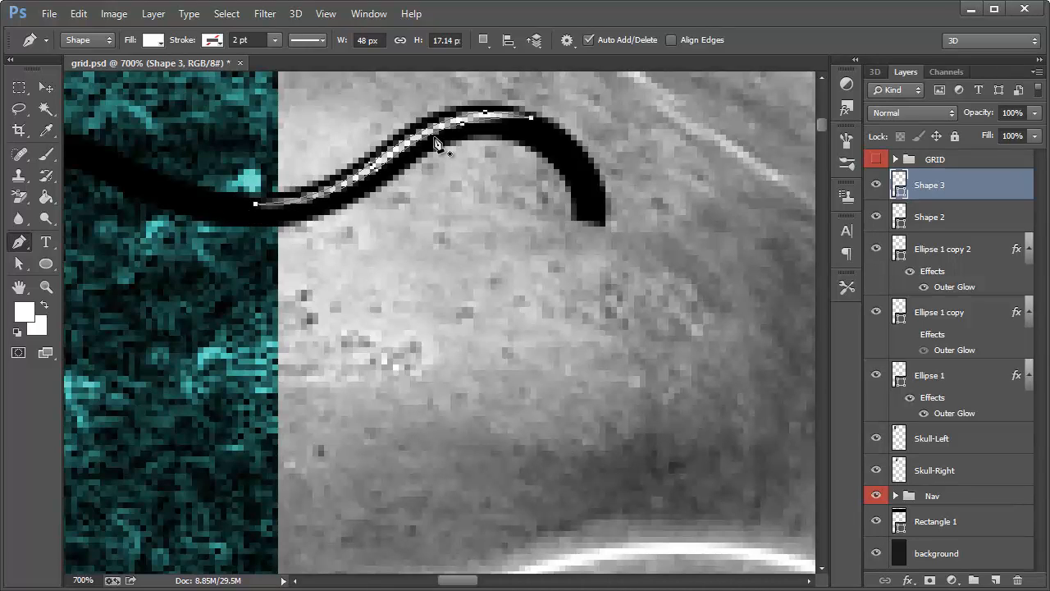
key(v)
key(ctrl+semicolon)
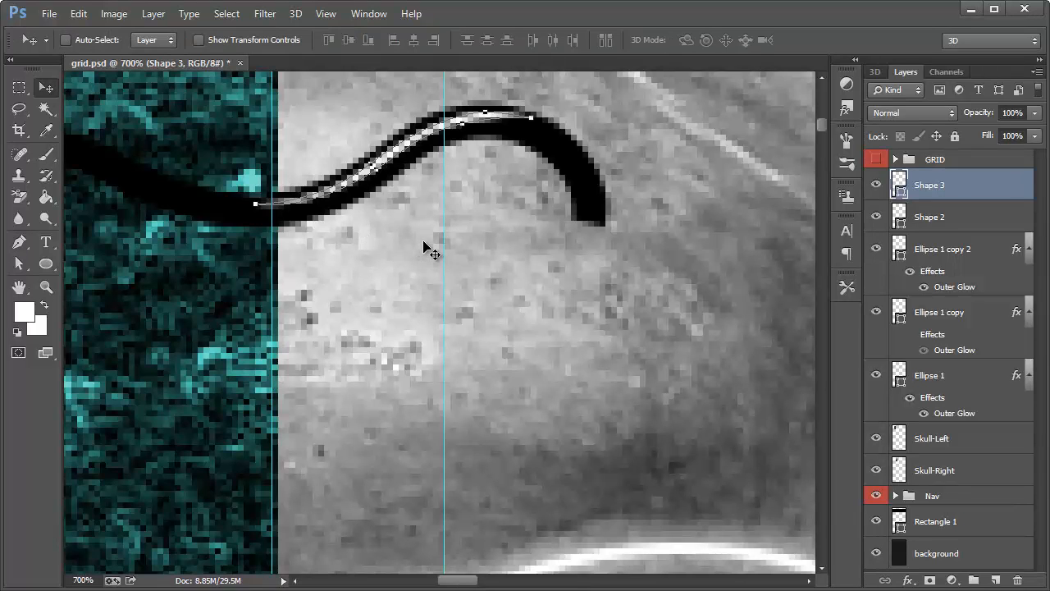
key(ctrl+h)
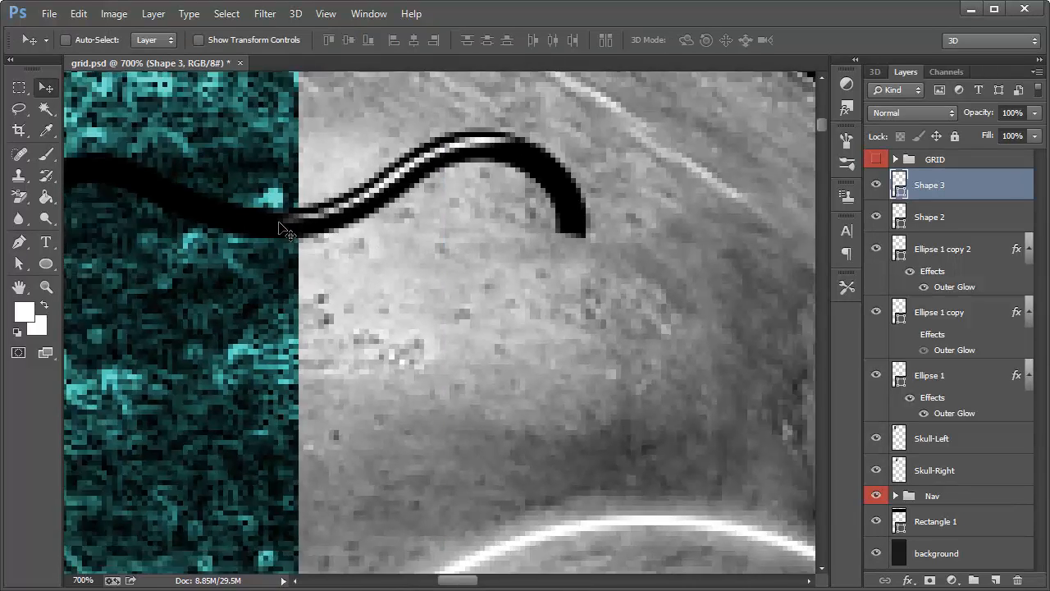
Change the Shape 3 highlight's fill to a bright teal based on a colour sampled from the left half of the skull.
key(ctrl+1)
scroll(324, 241, down, 3)
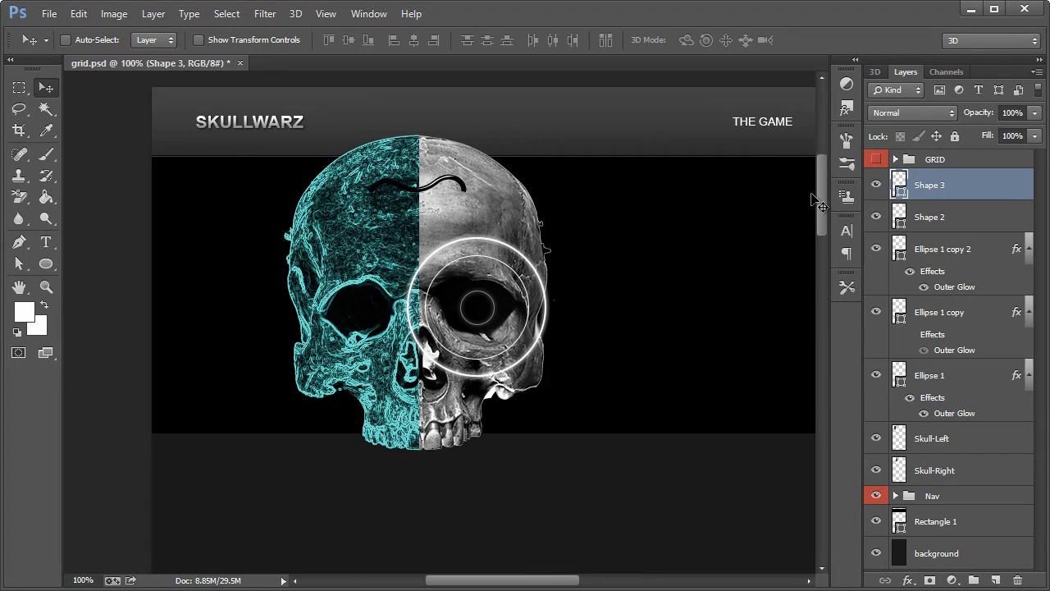
double_click(900, 186)
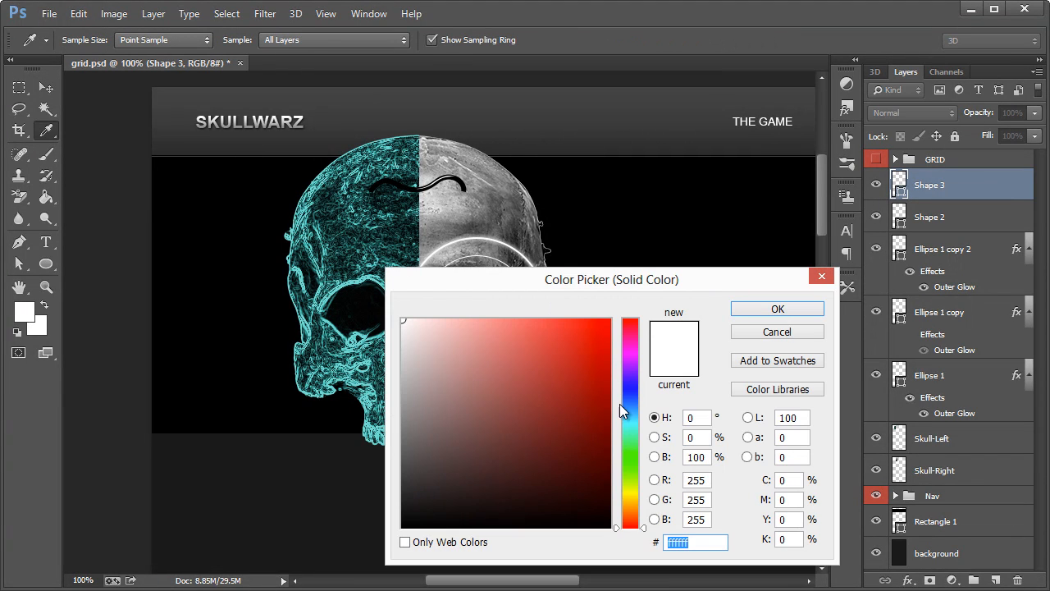
click(390, 158)
click(395, 153)
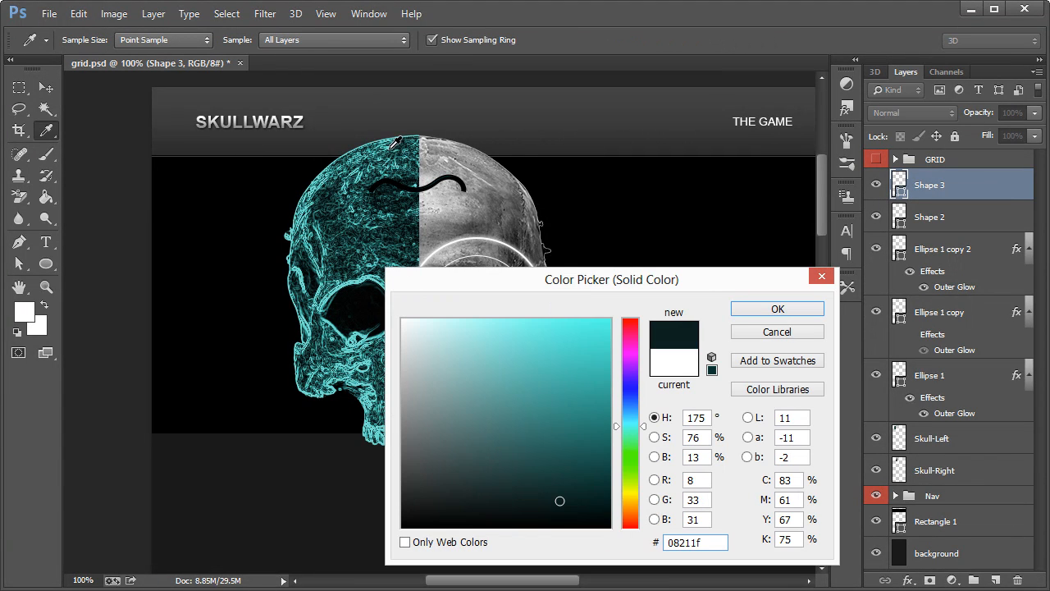
click(396, 146)
click(563, 348)
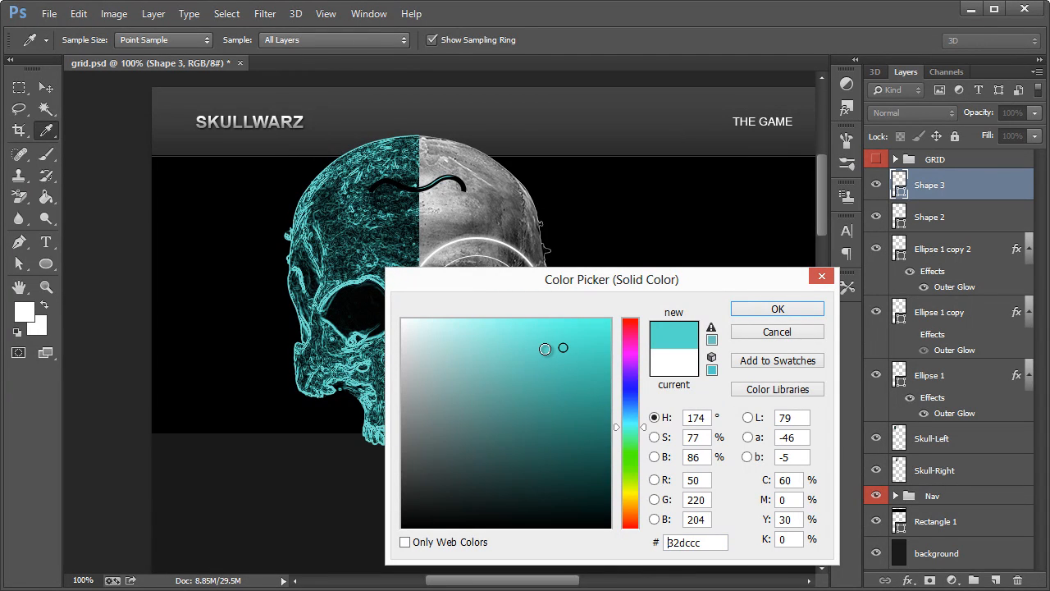
click(789, 310)
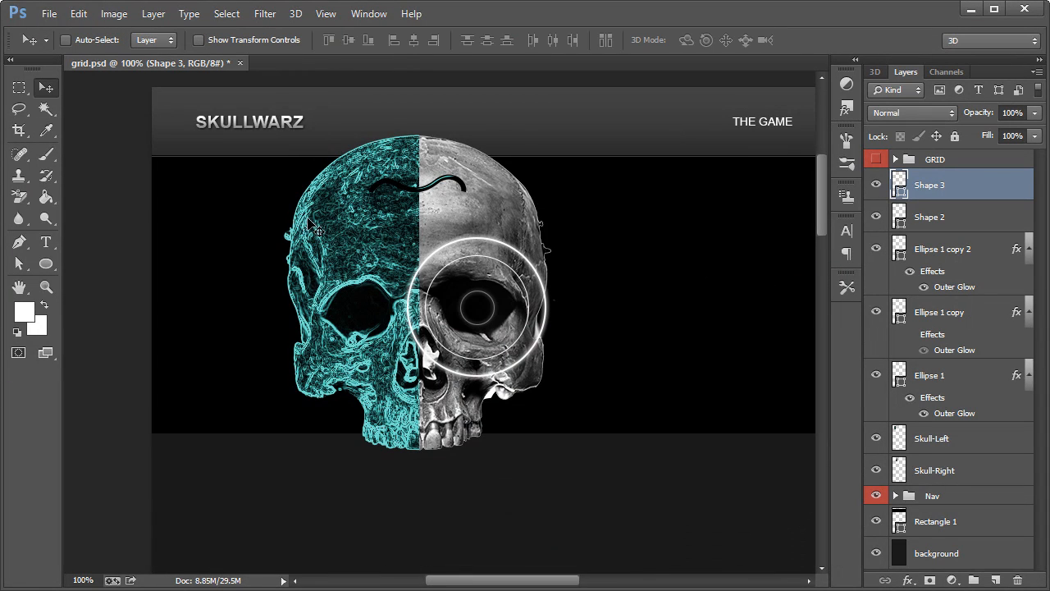
Draw the upper edge of a second teal highlight shape along the left hump of the black curve, about 27 px wide.
click(46, 286)
drag(399, 194, 489, 274)
click(17, 244)
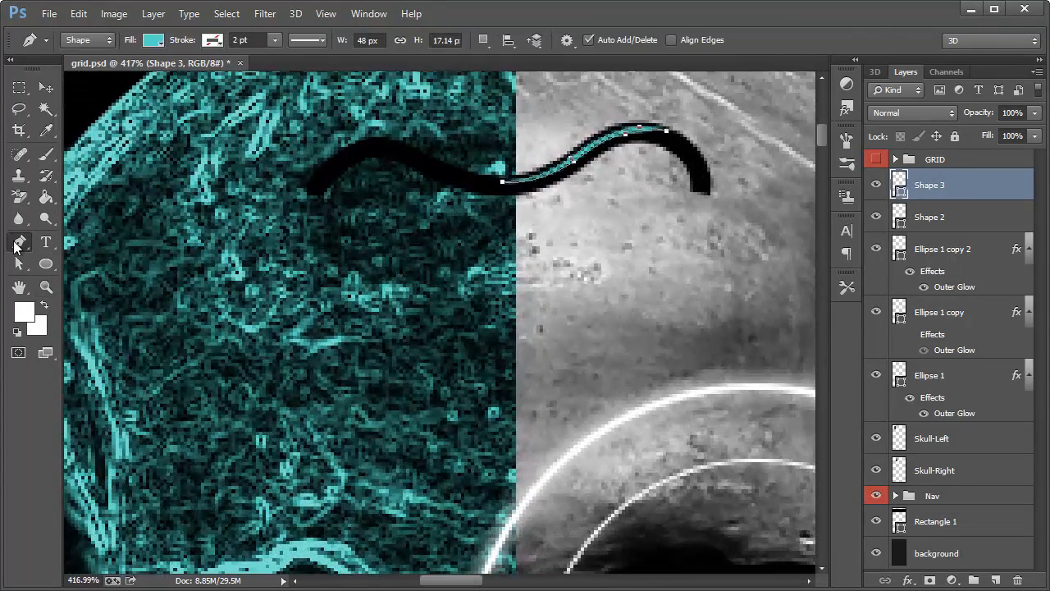
click(310, 181)
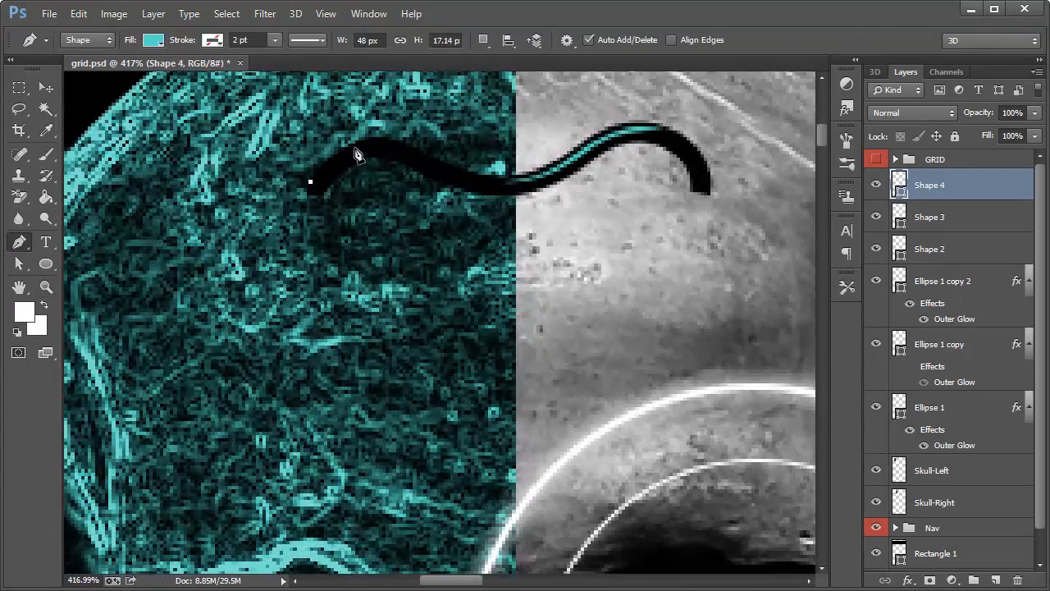
drag(354, 147, 417, 155)
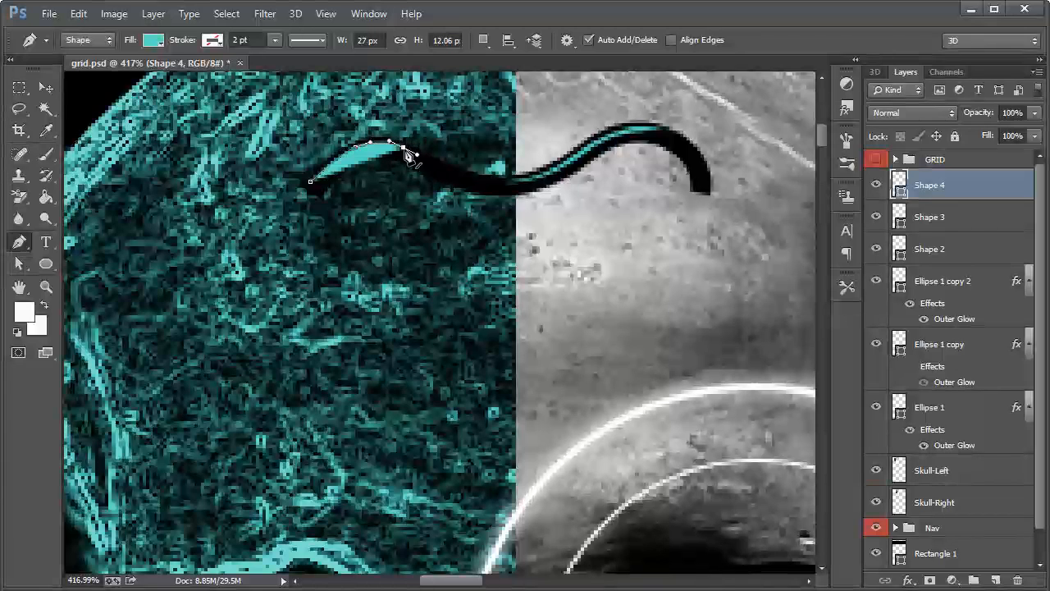
alt+click(403, 147)
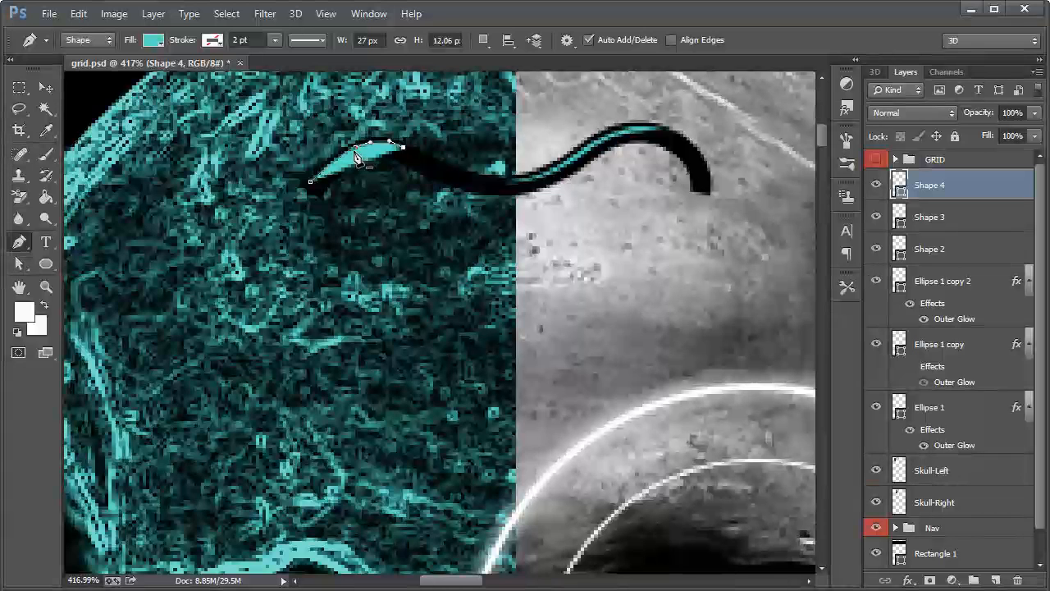
Trace the left highlight's lower edge back to its starting point as a thin closed sliver about 12 px high, and hide its path outline.
drag(347, 159, 410, 174)
key(ctrl+z)
click(46, 287)
click(19, 242)
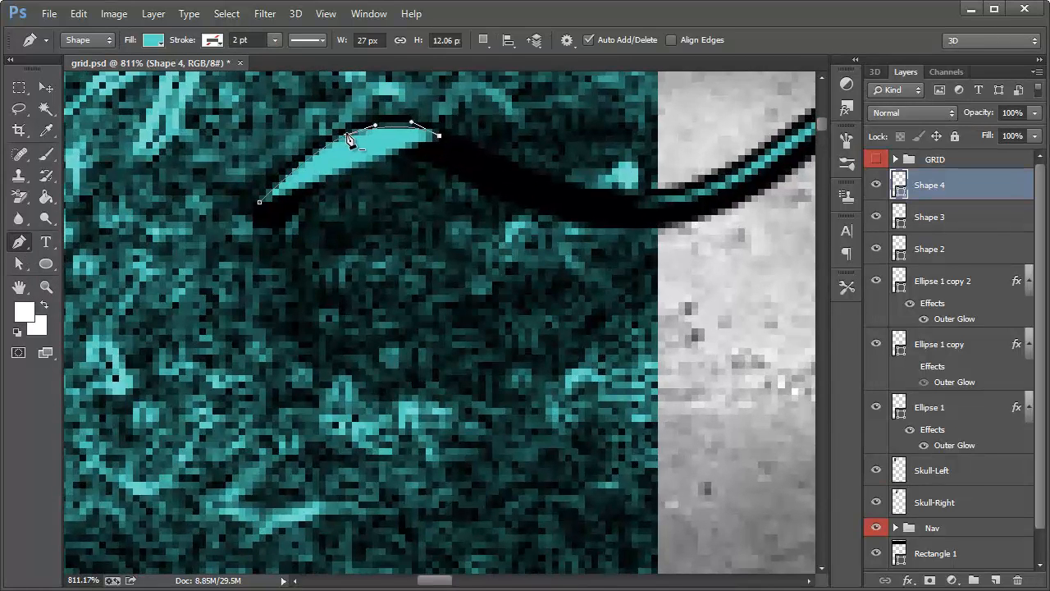
drag(345, 143, 299, 164)
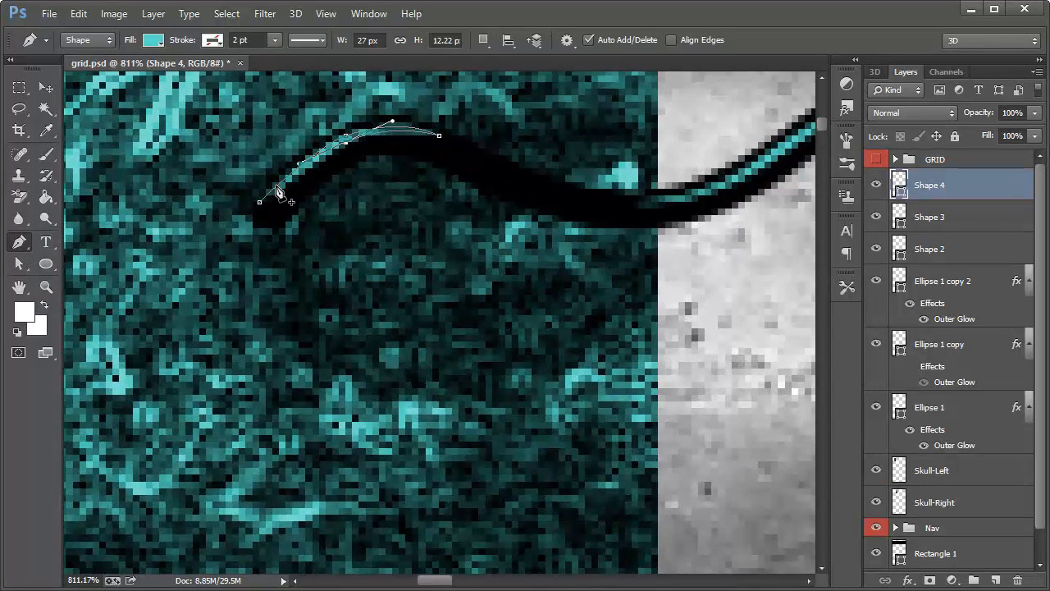
click(260, 203)
key(ctrl+minus)
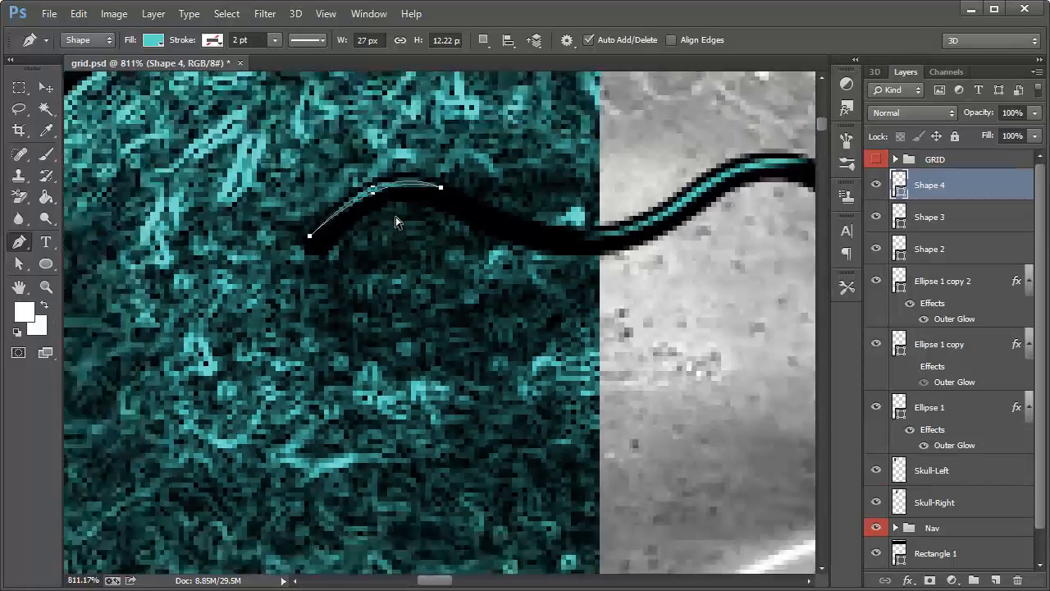
key(ctrl+1)
key(ctrl+semicolon)
key(ctrl+semicolon)
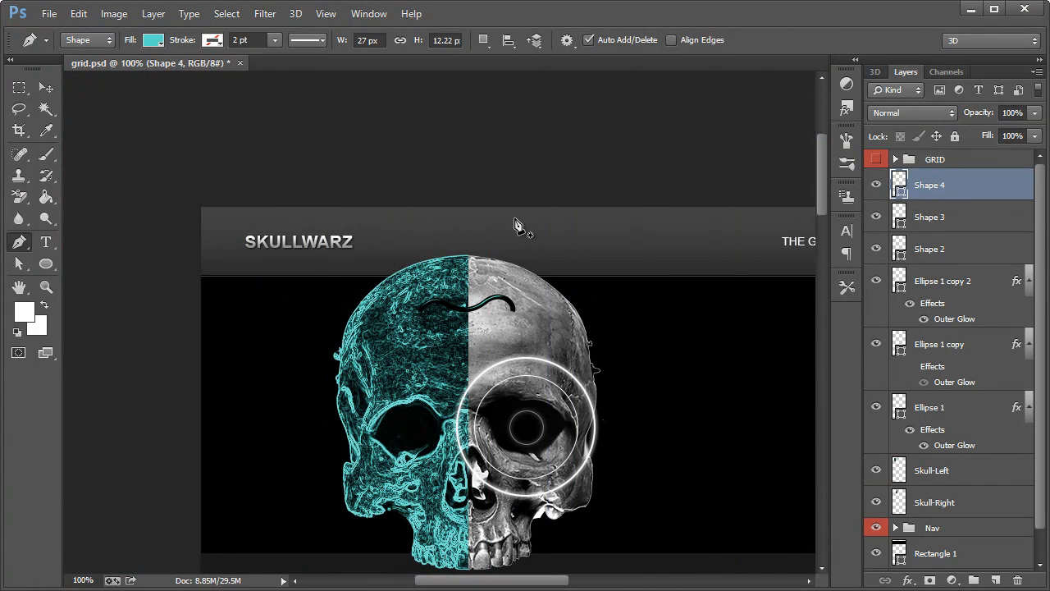
scroll(517, 226, down, 3)
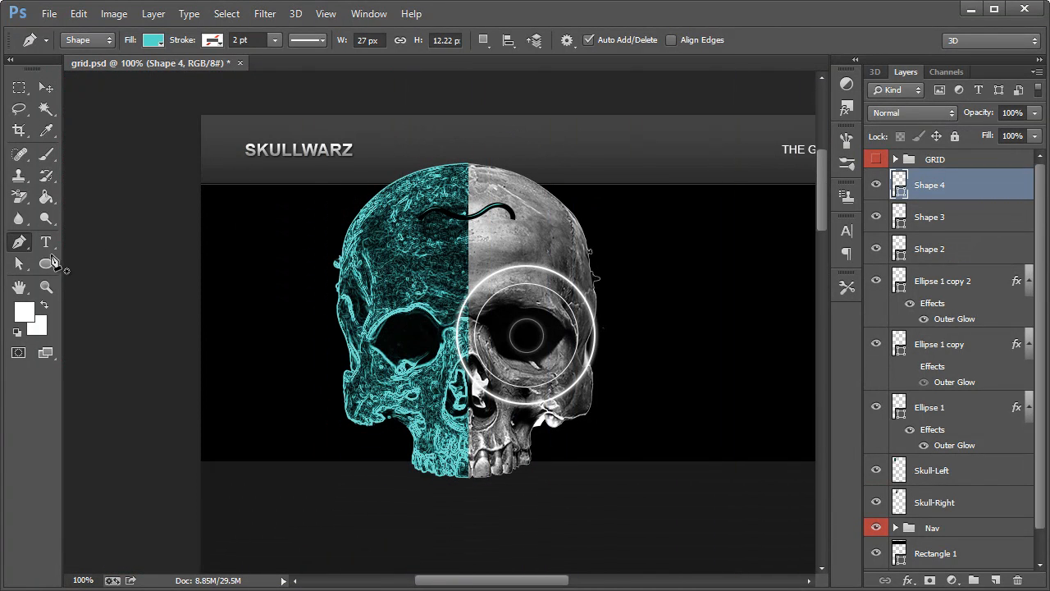
Select the Ellipse 1 copy 2 layer beneath the curve layers and set the foreground colour to black for the Pen tool.
click(46, 286)
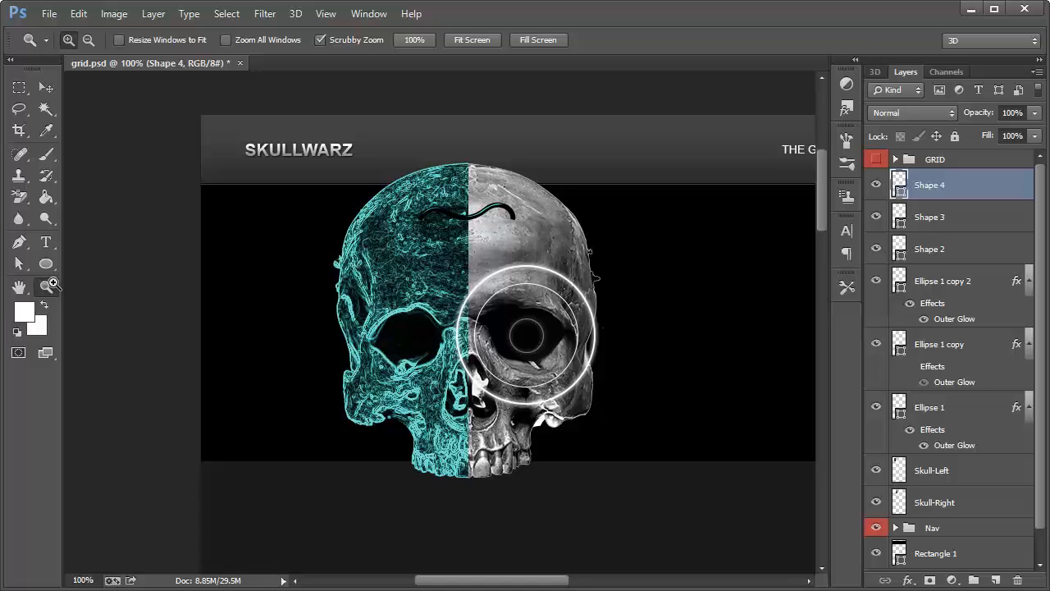
click(948, 281)
click(486, 226)
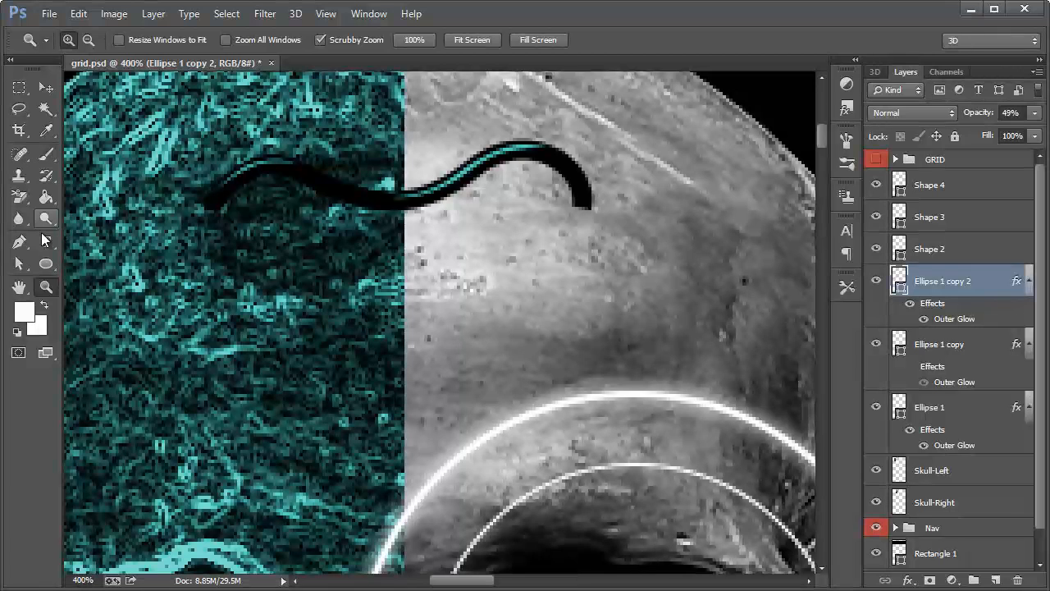
key(p)
click(24, 313)
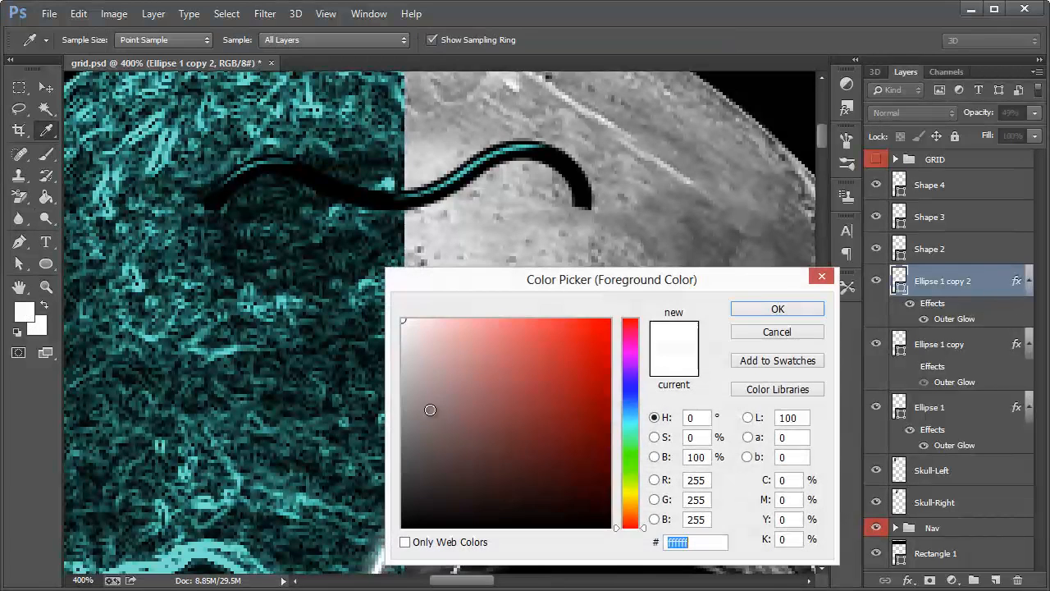
click(404, 527)
click(767, 309)
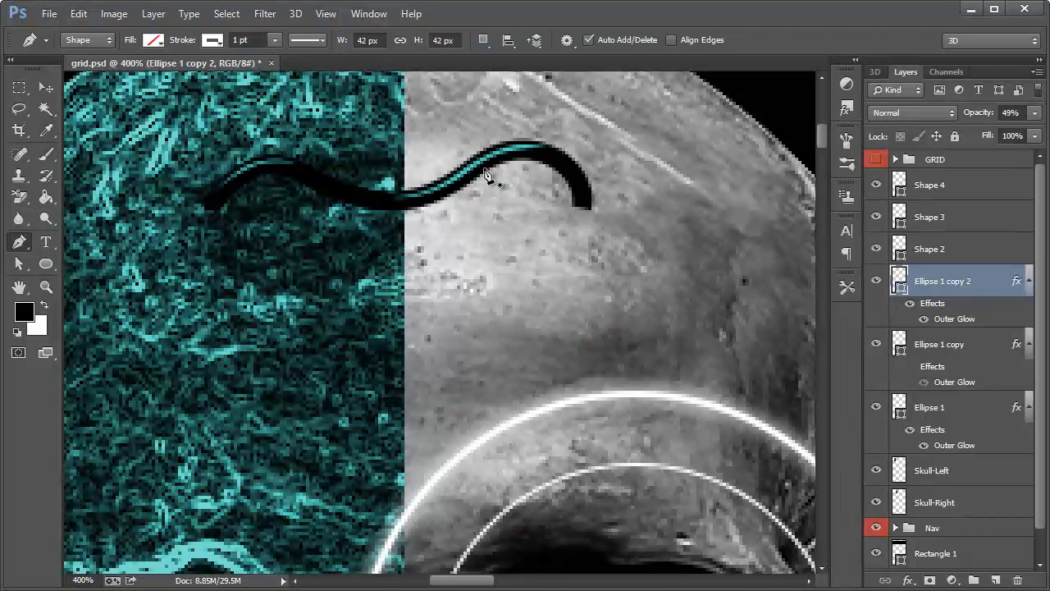
Draw a closed curved band about 57 by 12.5 px beneath the right half of the black curve as its shadow shape.
click(405, 220)
drag(447, 218, 556, 196)
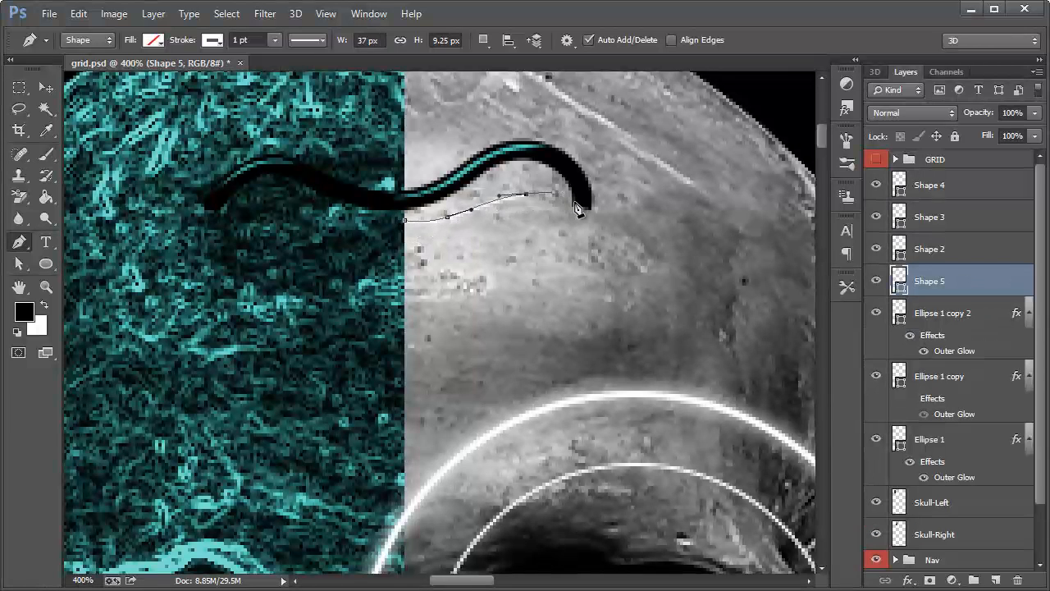
click(573, 204)
drag(592, 211, 406, 229)
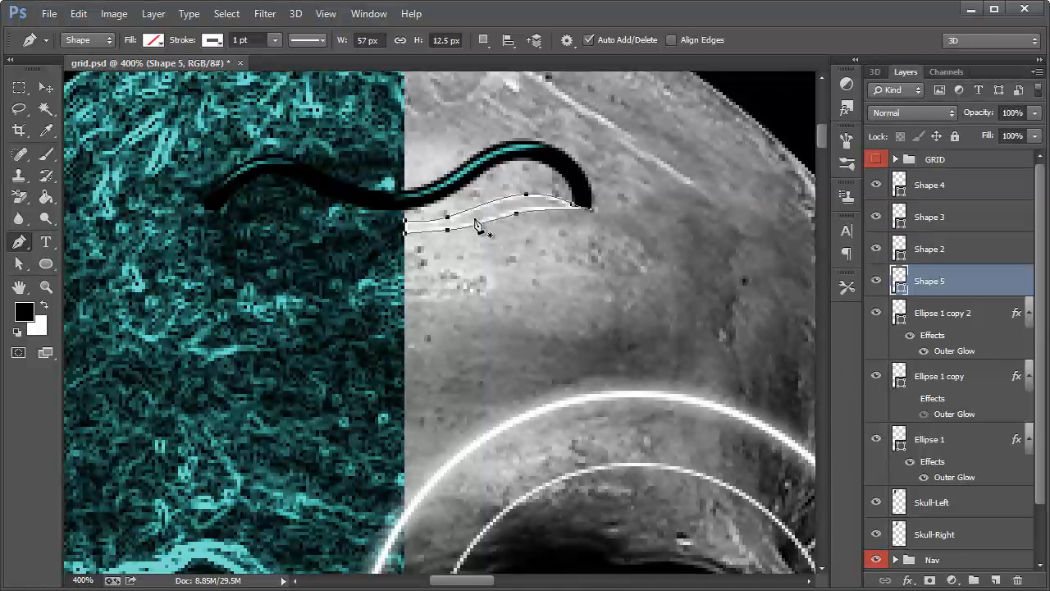
Remove the stroke from the Shape 5 band beneath the curve.
click(21, 264)
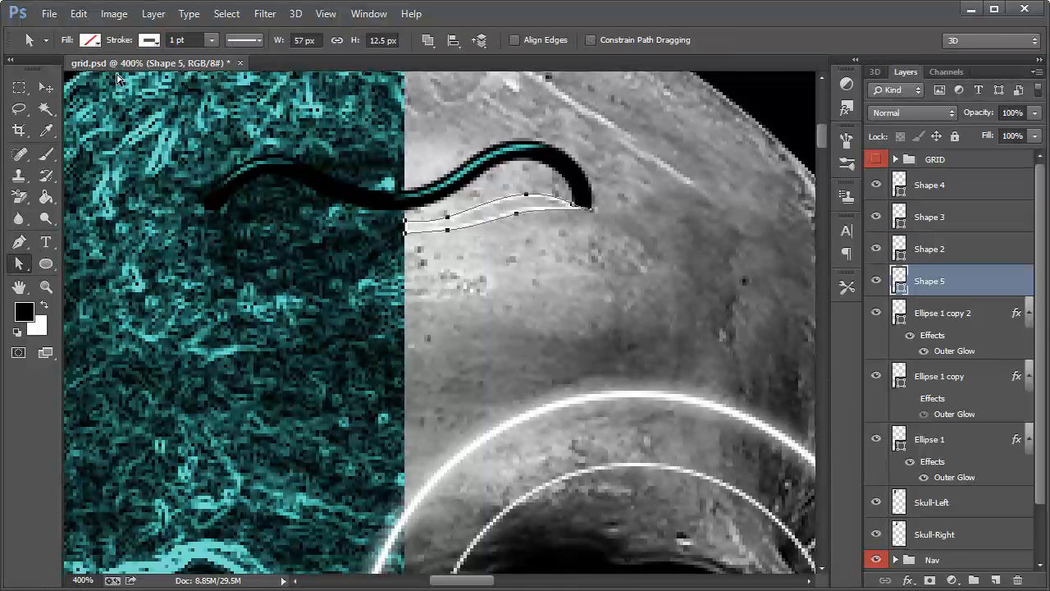
click(152, 41)
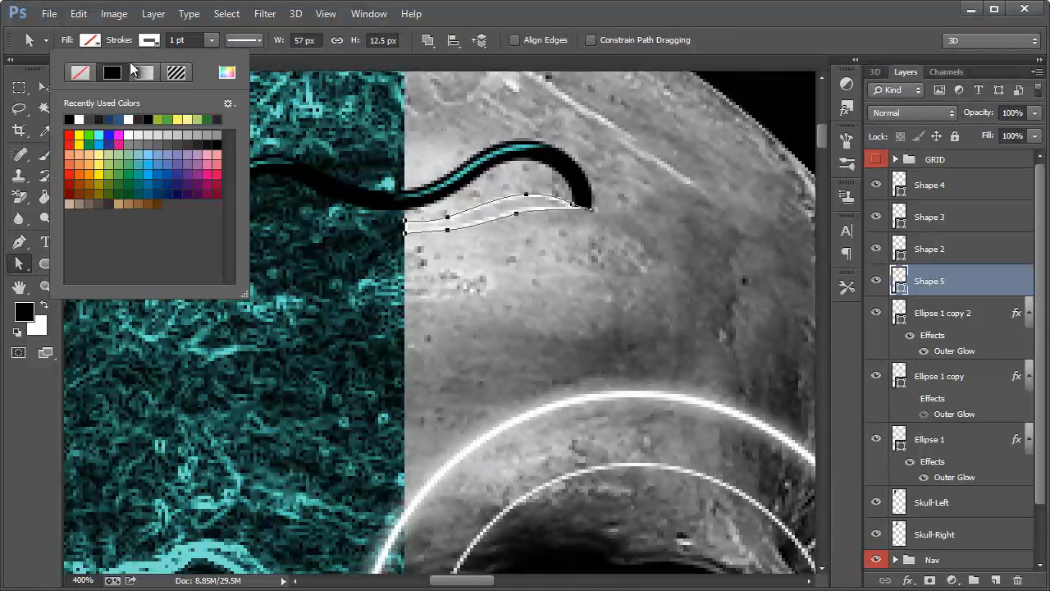
click(73, 76)
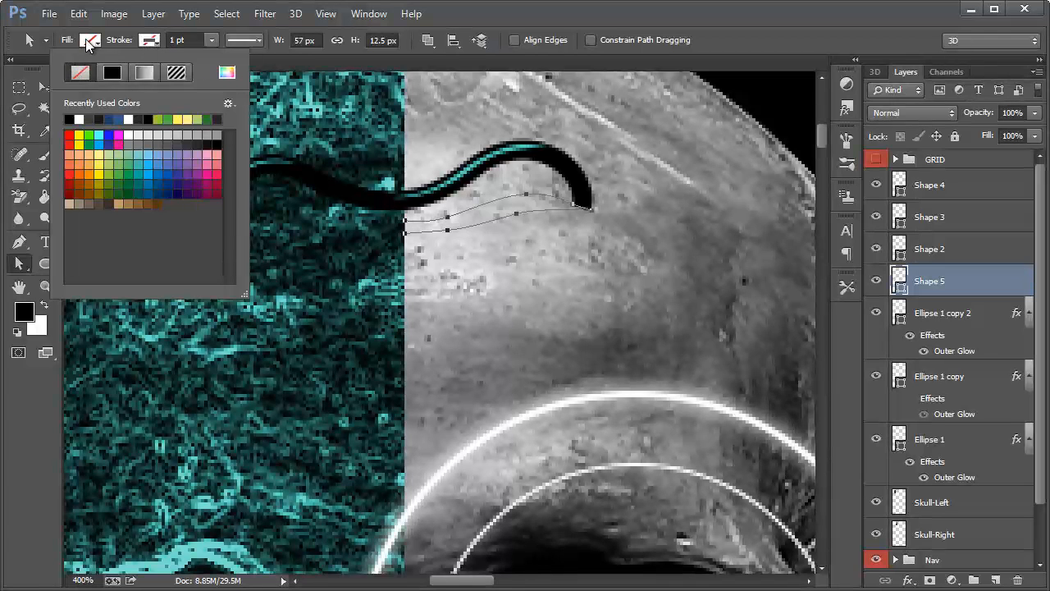
Fill the Shape 5 shadow band with solid black and hide its path outline.
click(91, 39)
click(76, 72)
click(33, 119)
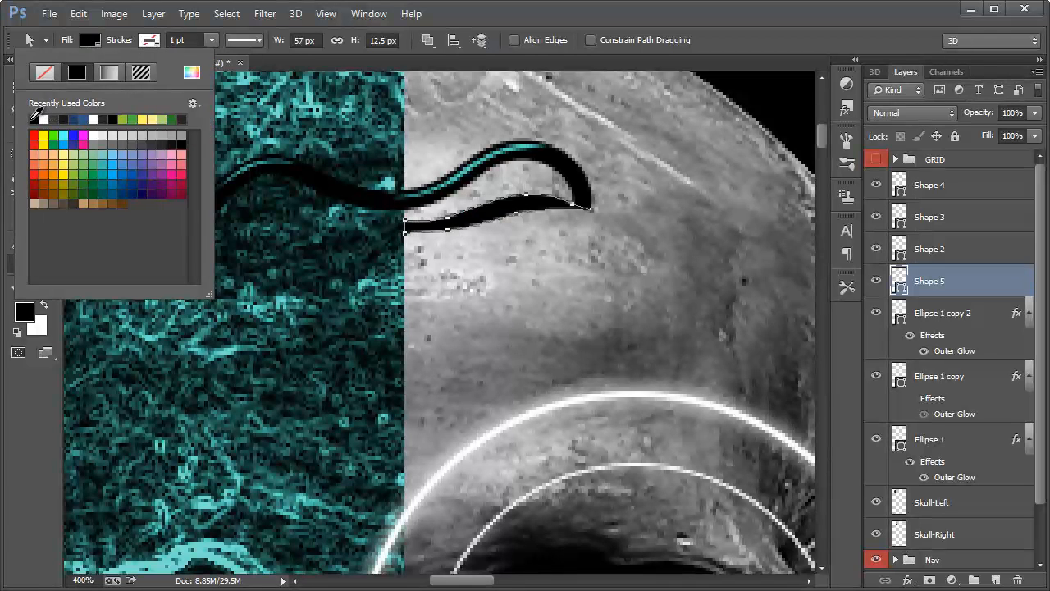
click(465, 17)
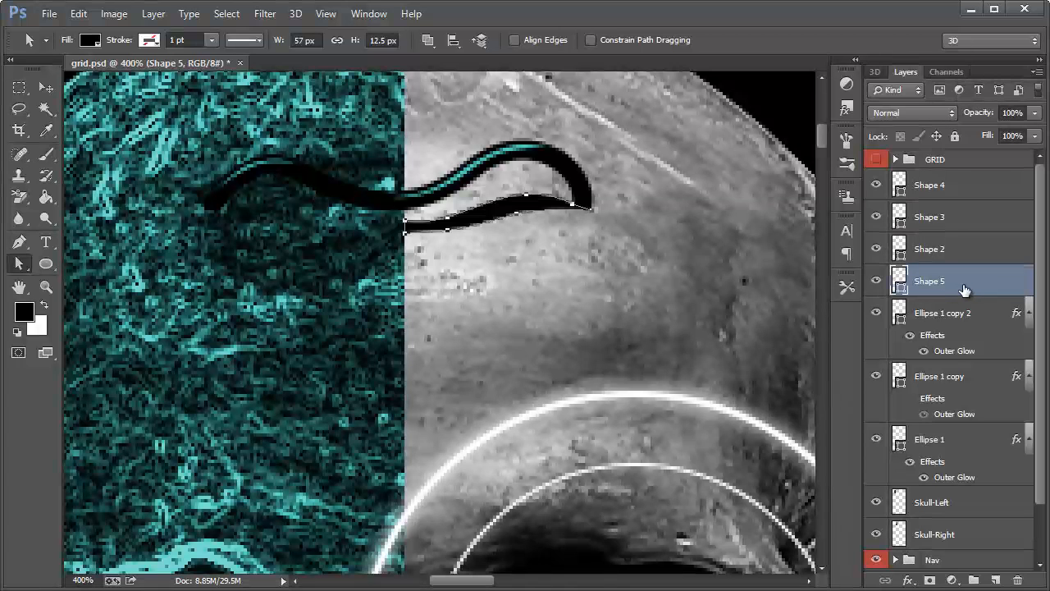
key(ctrl+h)
key(ctrl+h)
Rasterize the Shape 5 layer and lower its opacity to 33%.
right_click(934, 282)
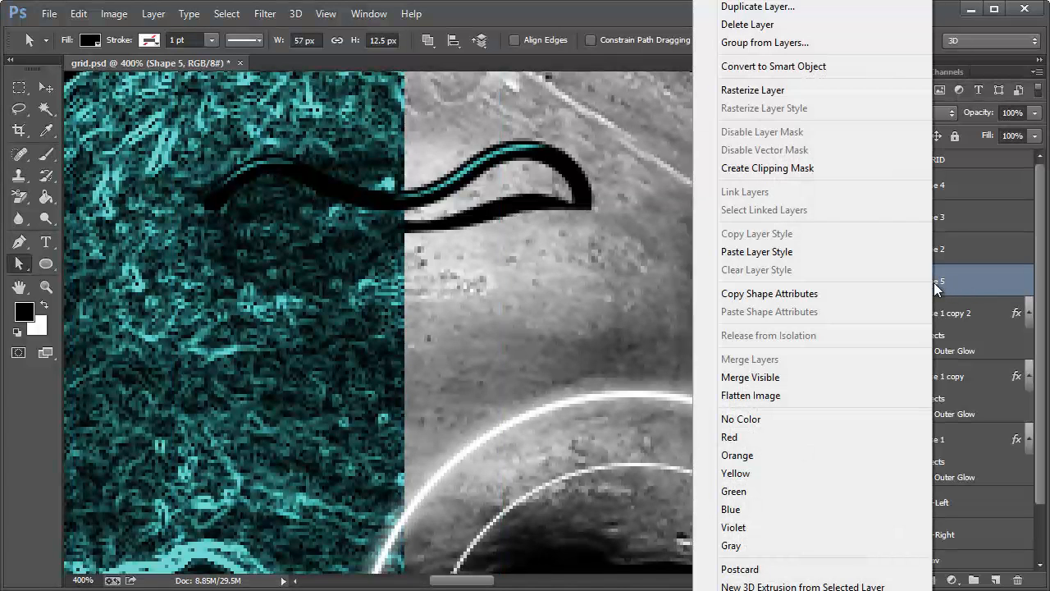
click(749, 91)
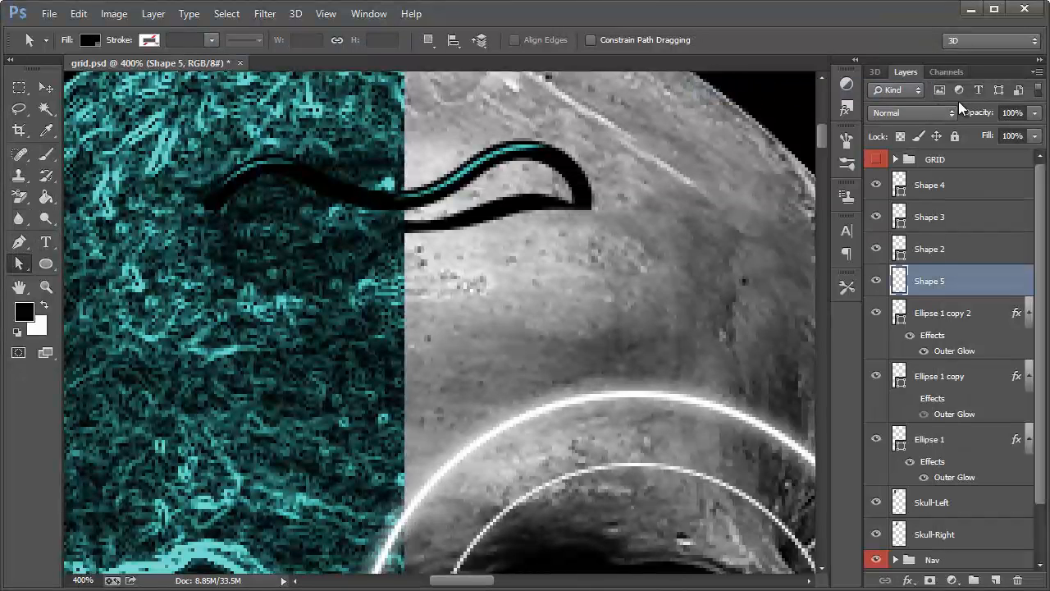
click(1034, 113)
drag(1005, 134, 980, 136)
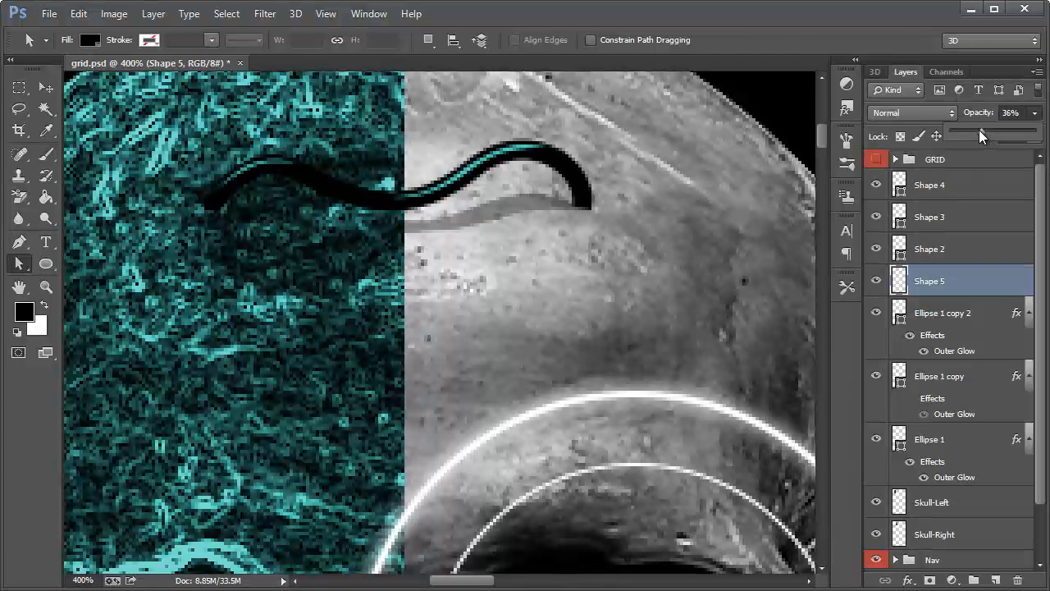
Soften the shadow band beneath the right half of the cable with the Blur tool.
click(19, 218)
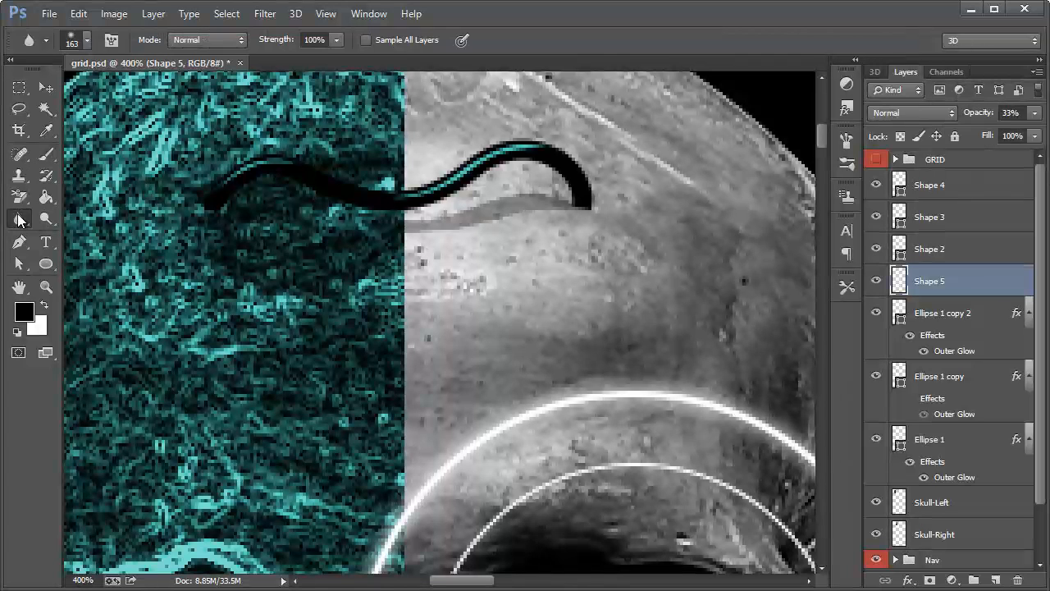
right_click(19, 219)
click(92, 215)
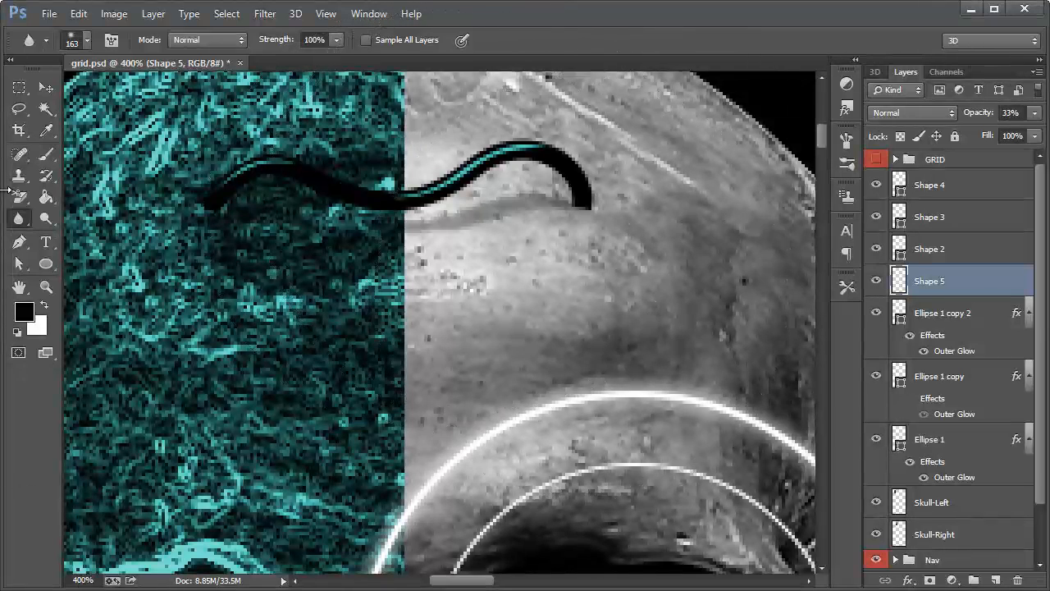
Examine the finished cable and its shadow on the skull at 100% and 66.67% within the whole page layout.
click(40, 82)
key(ctrl+minus)
key(ctrl+minus)
key(ctrl+minus)
scroll(555, 283, down, 4)
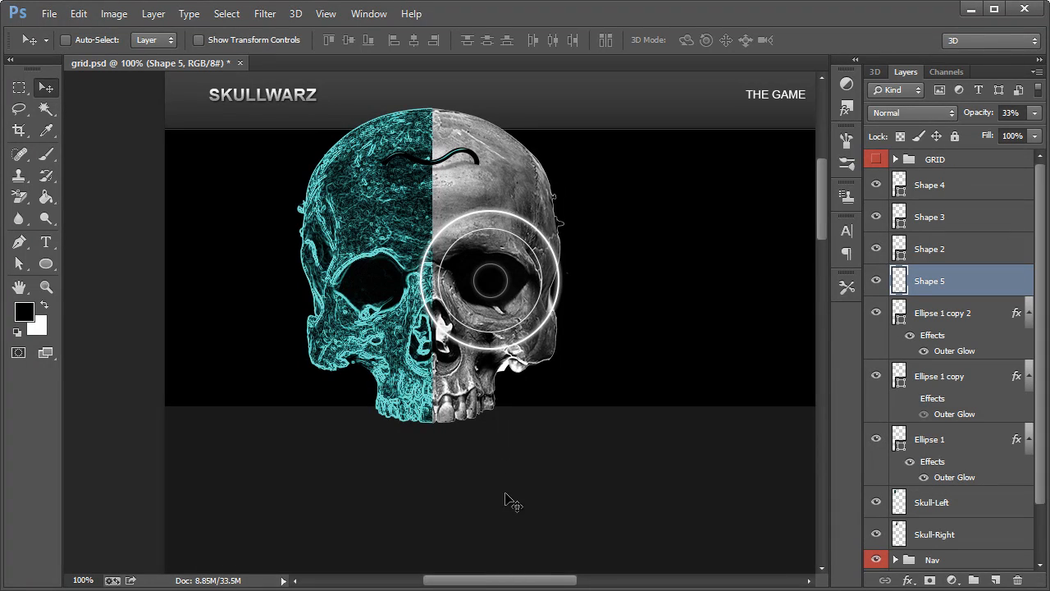
drag(526, 585, 554, 585)
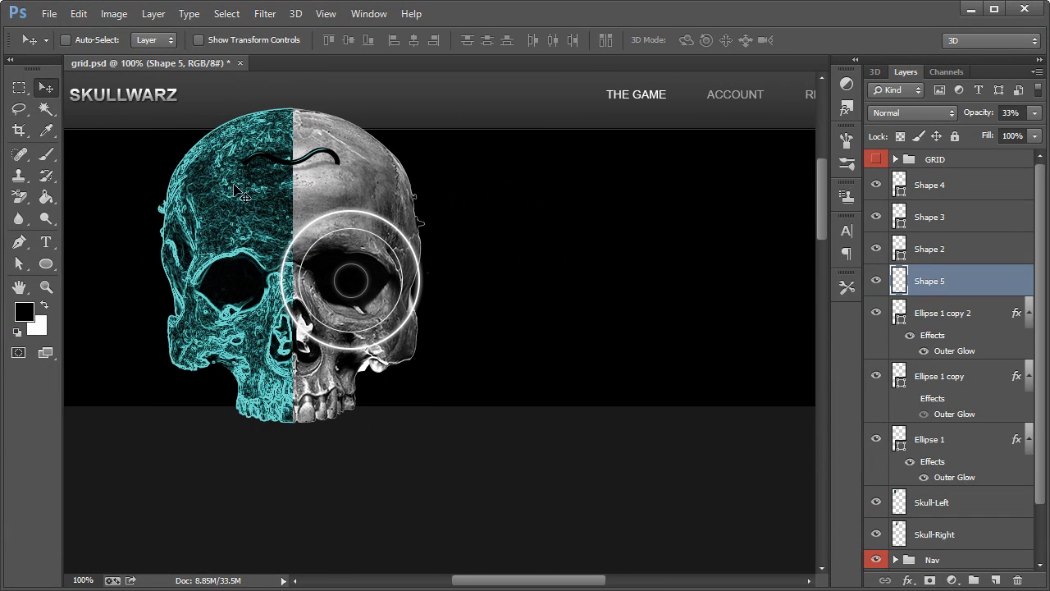
scroll(305, 289, down, 2)
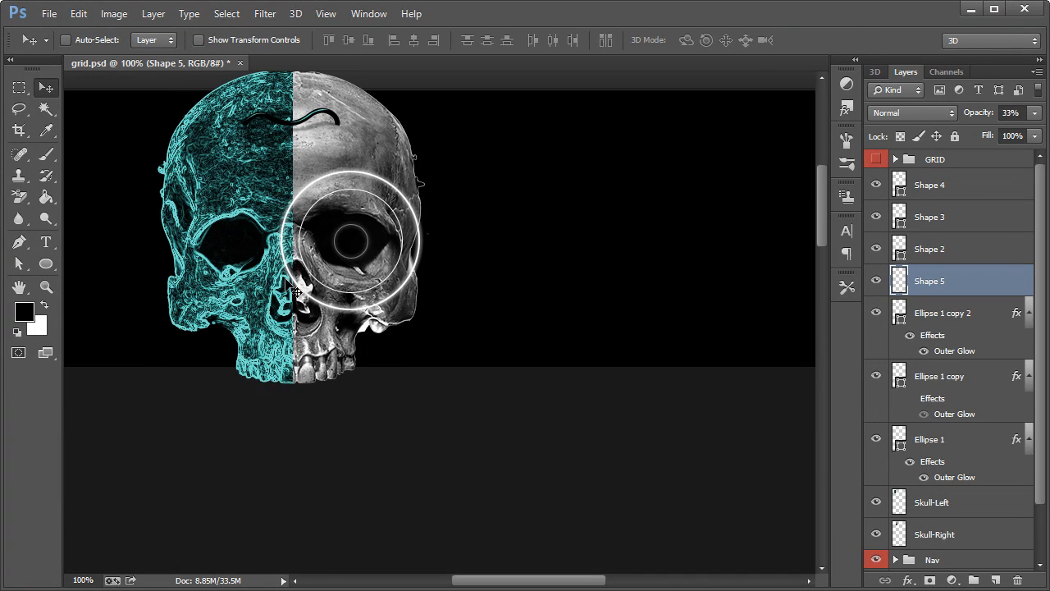
scroll(306, 289, up, 3)
drag(522, 581, 510, 581)
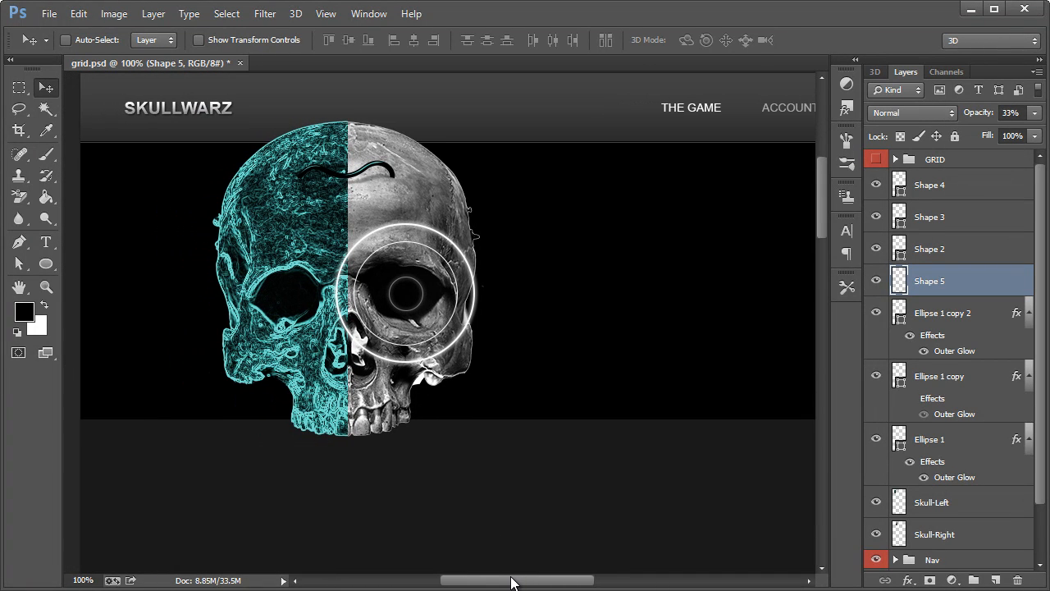
scroll(481, 481, up, 2)
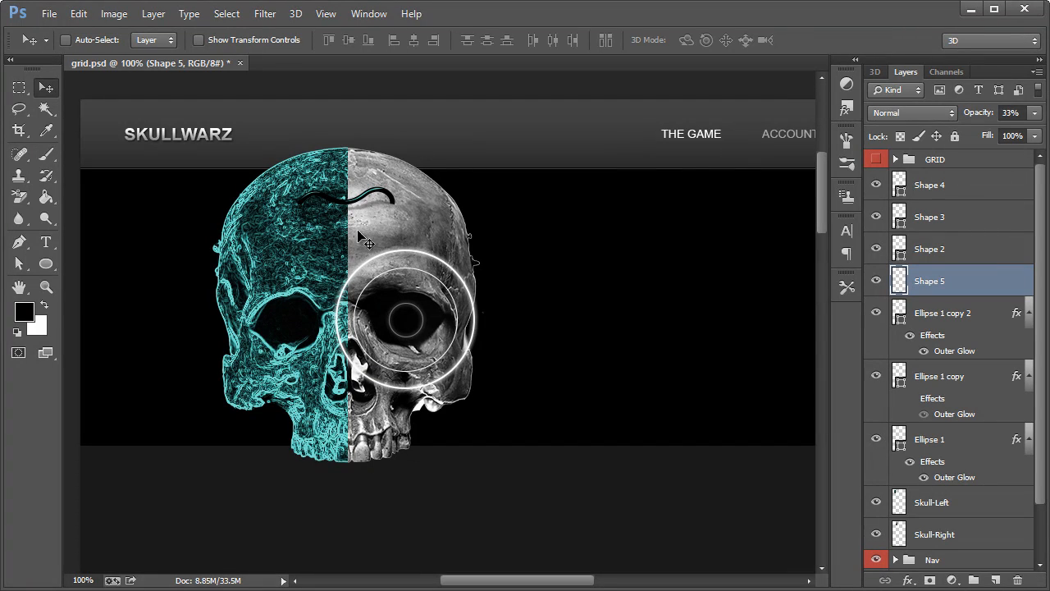
drag(537, 583, 552, 584)
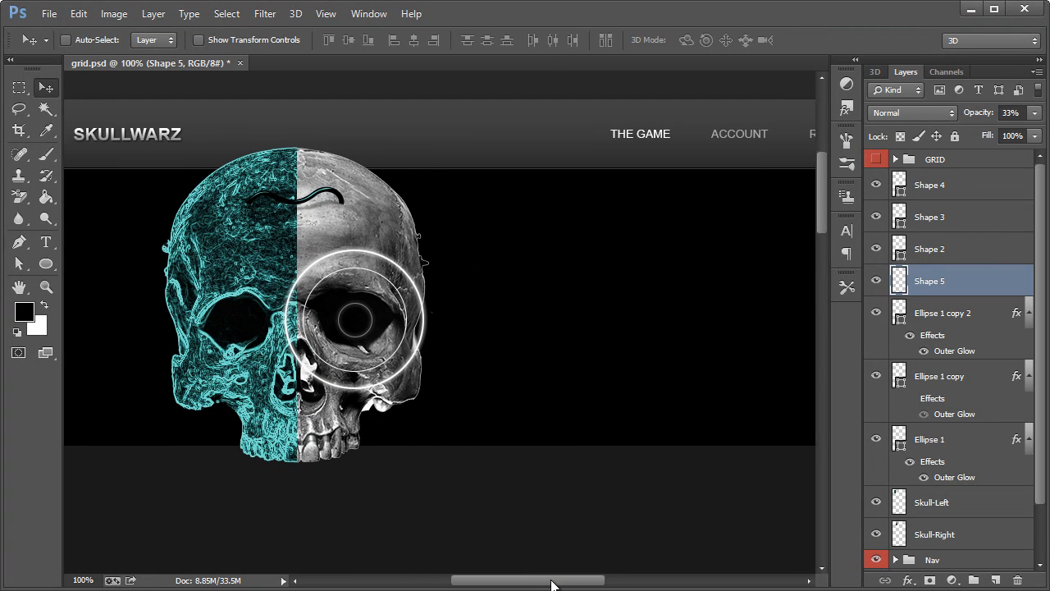
key(z)
right_click(398, 285)
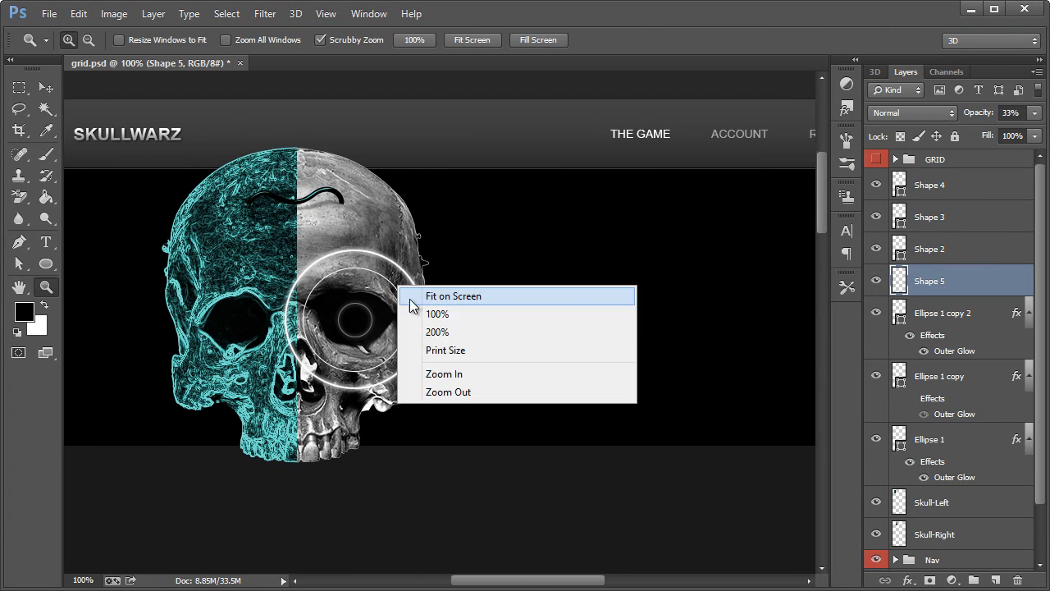
click(432, 392)
drag(546, 588, 564, 587)
scroll(474, 394, down, 4)
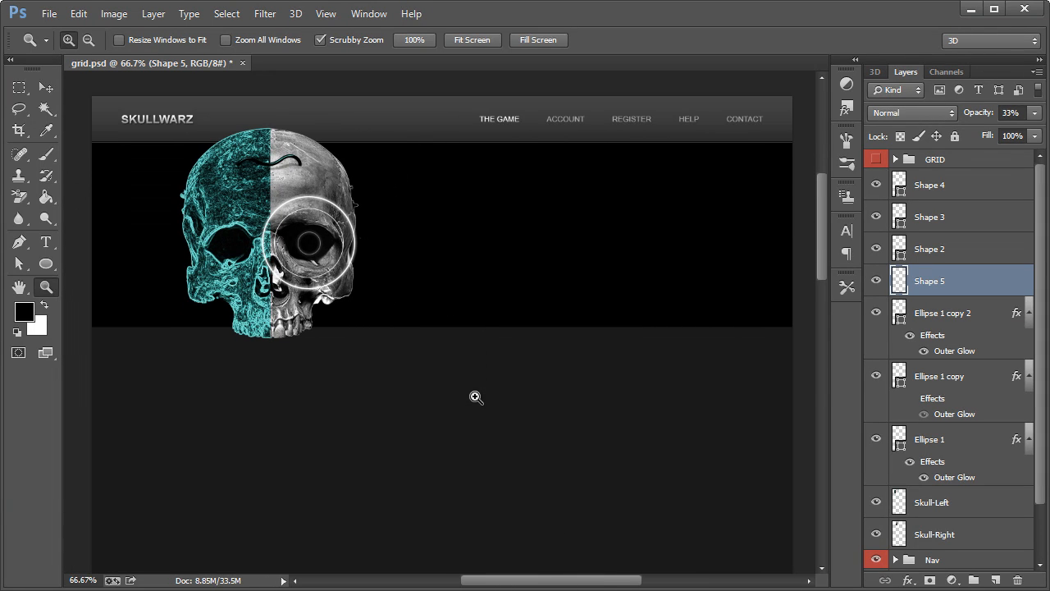
scroll(473, 394, up, 3)
scroll(476, 397, down, 1)
Group the Shape 2, Shape 3 and Shape 4 layers that form the cable.
click(46, 87)
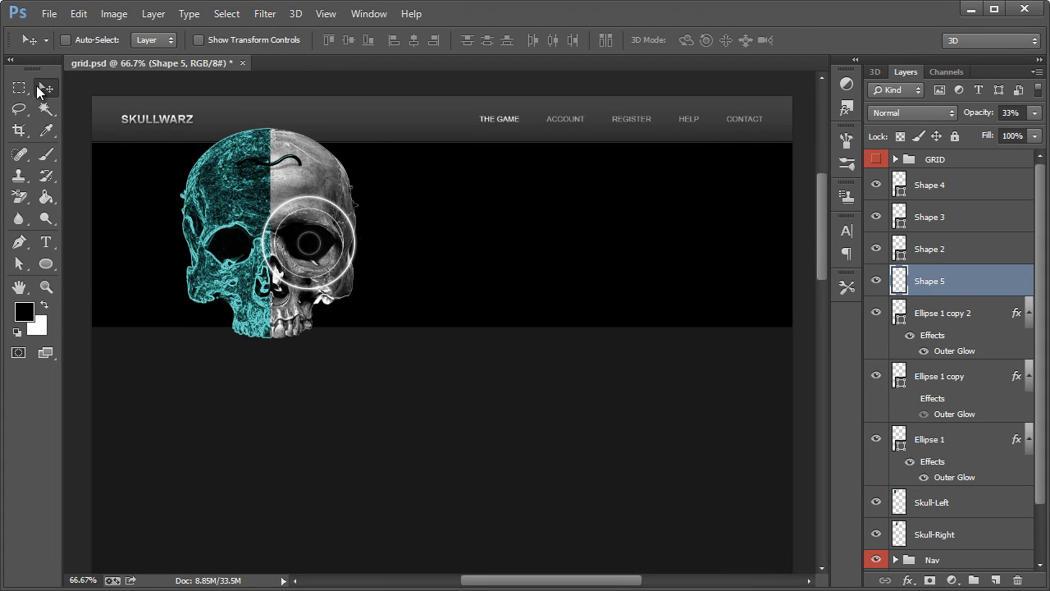
click(942, 253)
scroll(956, 246, down, 3)
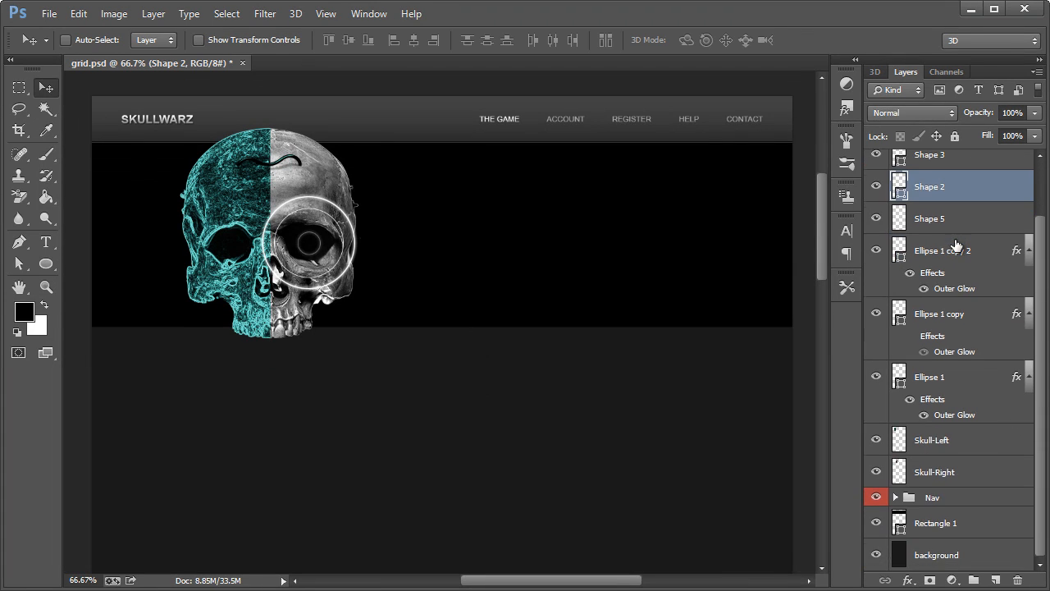
scroll(957, 245, up, 2)
scroll(956, 244, up, 1)
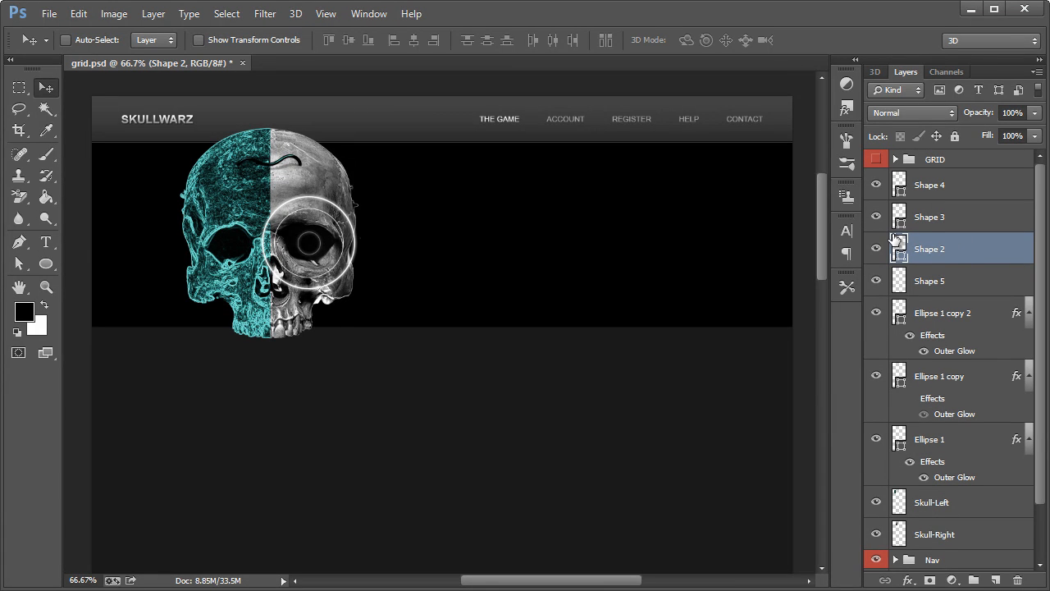
shift+click(965, 188)
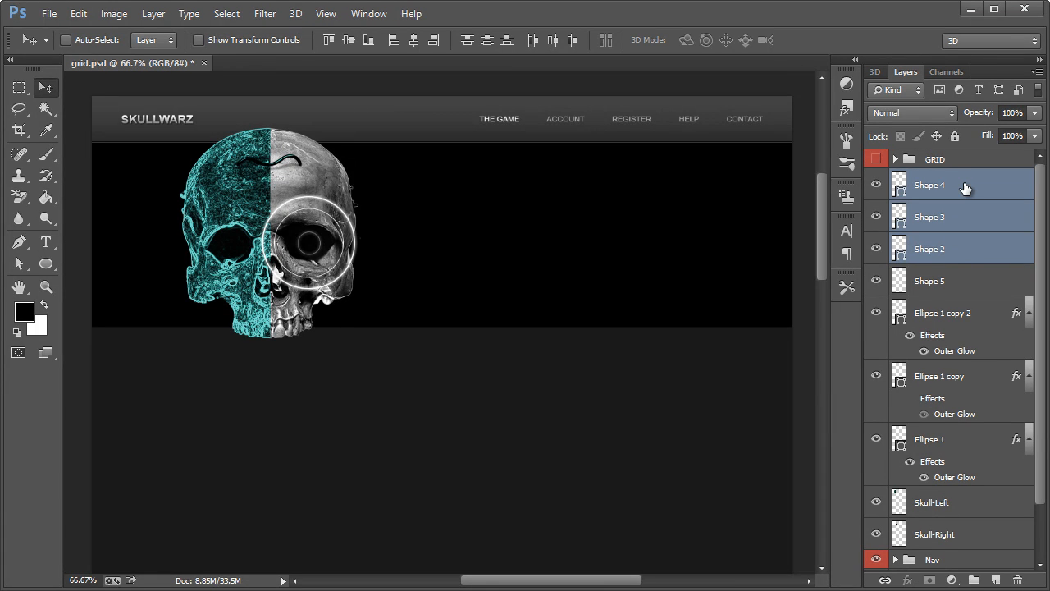
key(ctrl+g)
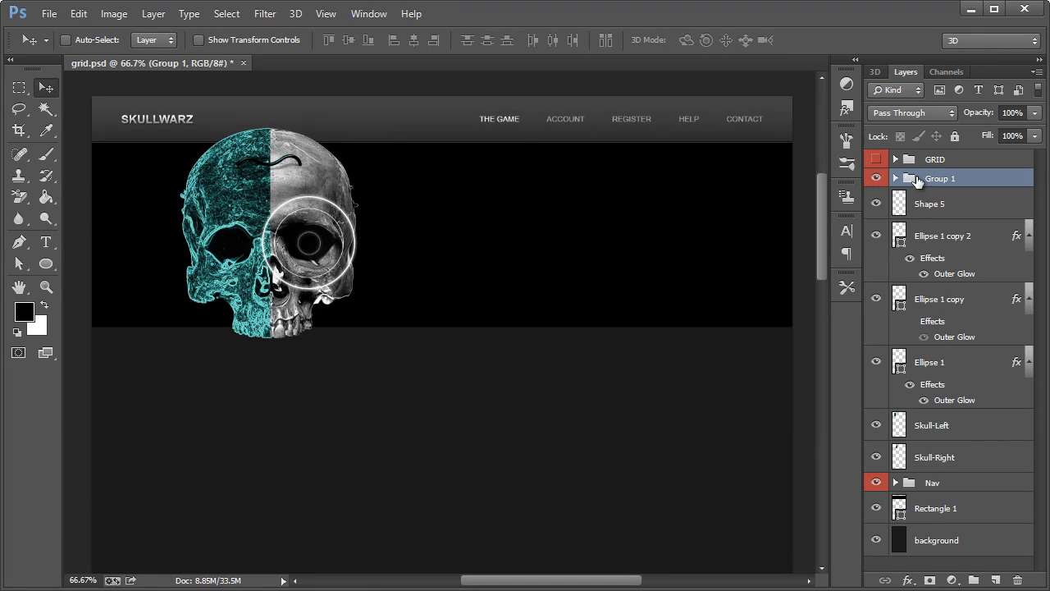
Move the Shape 5 shadow layer into the new cable group and rename the group as Wire.
drag(944, 200, 942, 182)
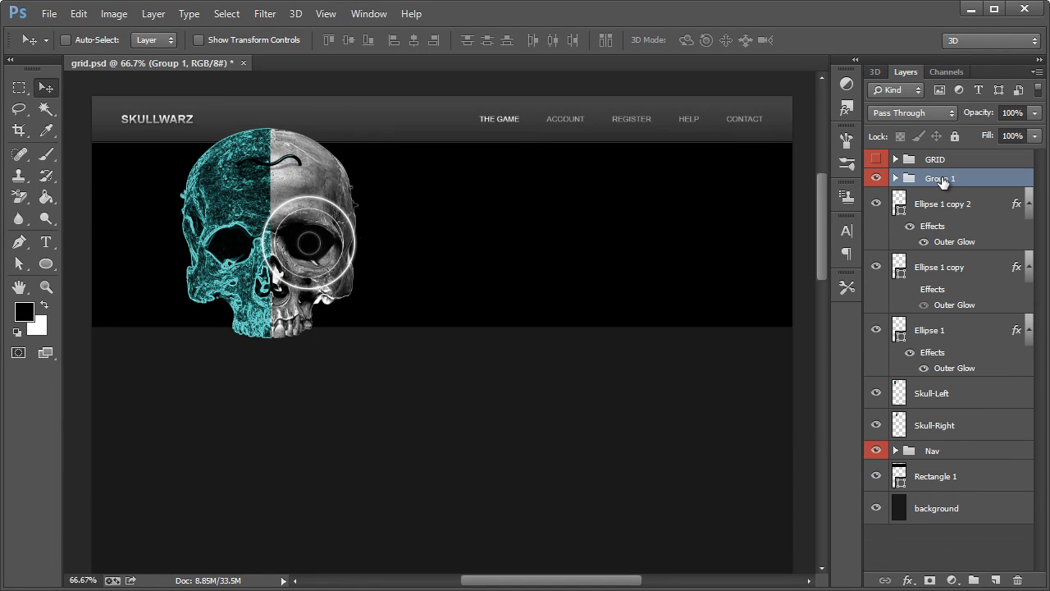
double_click(942, 179)
text(Wire)
key(Return)
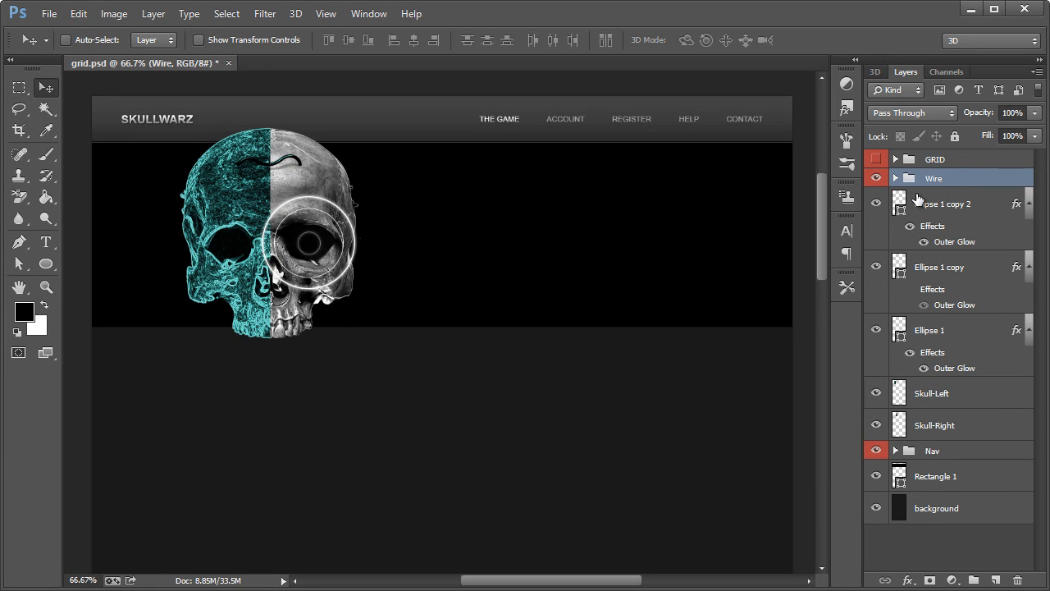
Group the Ellipse 1, Ellipse 1 copy and Ellipse 1 copy 2 layers and name the group Circles.
click(937, 205)
shift+click(961, 332)
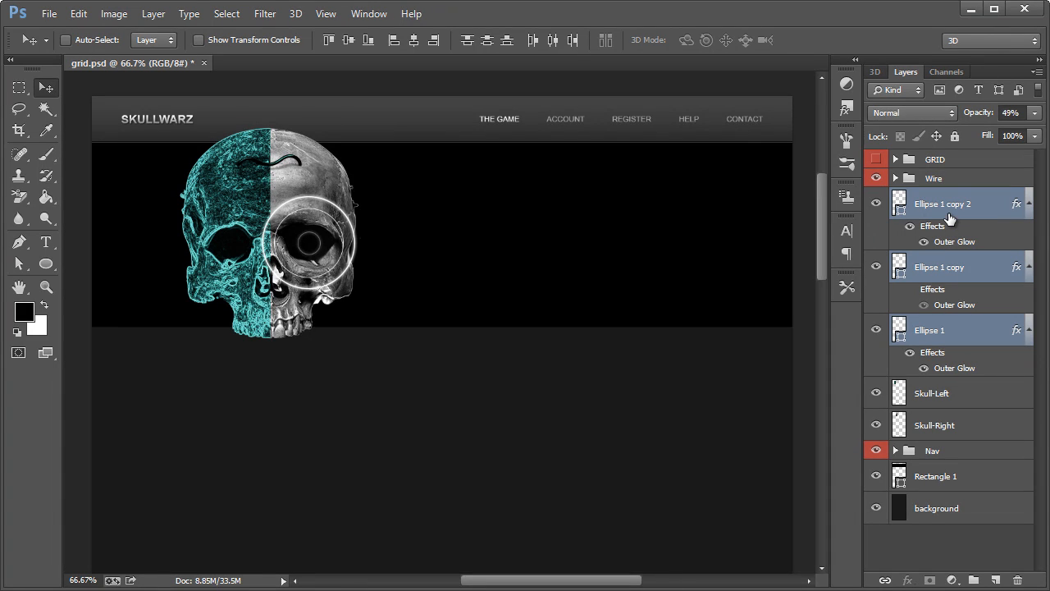
key(ctrl+g)
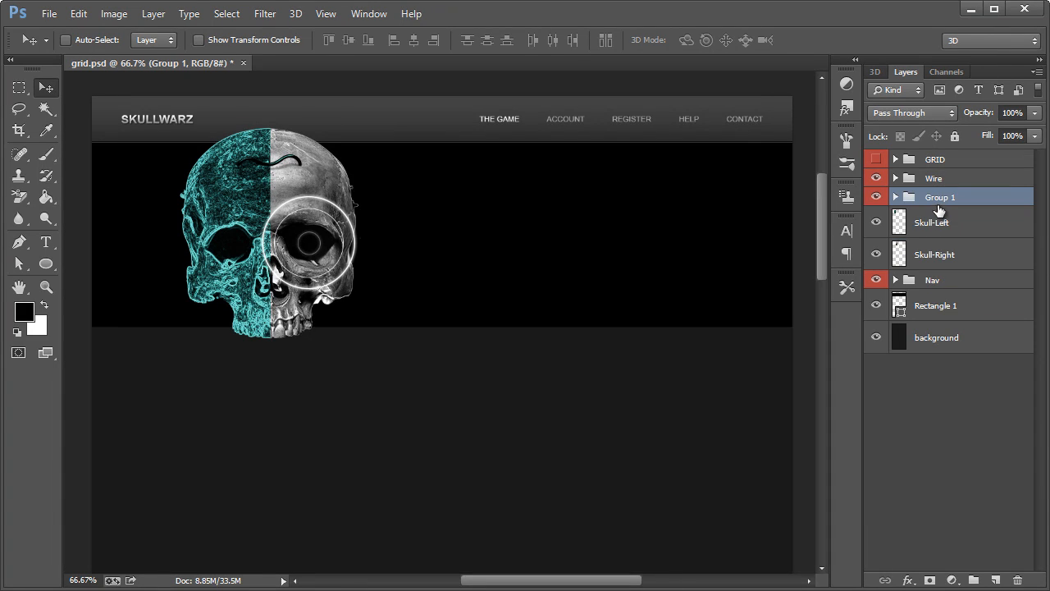
double_click(941, 198)
text(Circles)
key(Return)
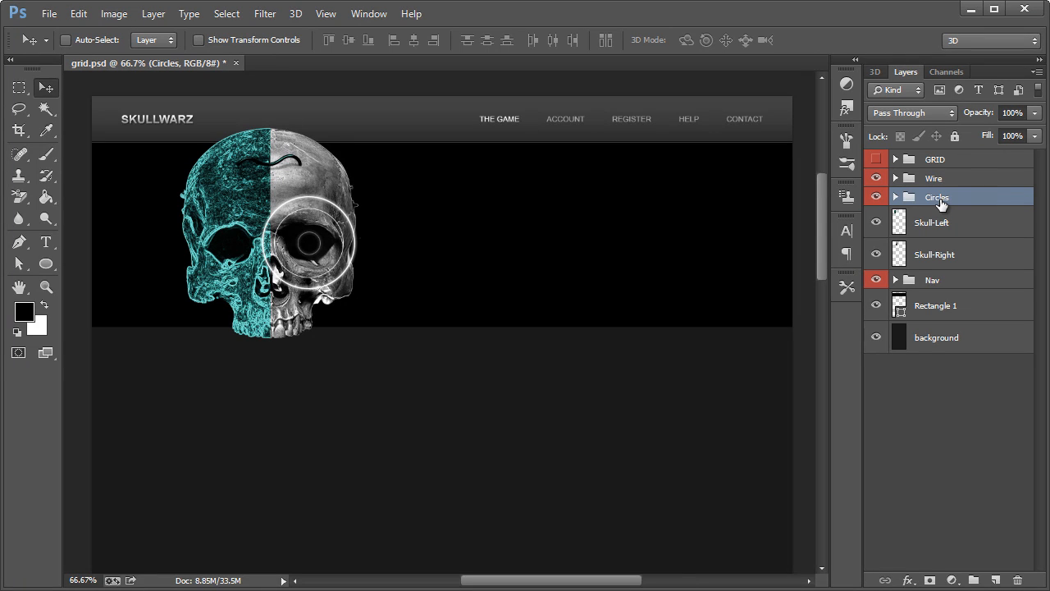
Duplicate the Circles group as Circles copy and place the copy between the Nav group and the Rectangle 1 layer.
click(935, 259)
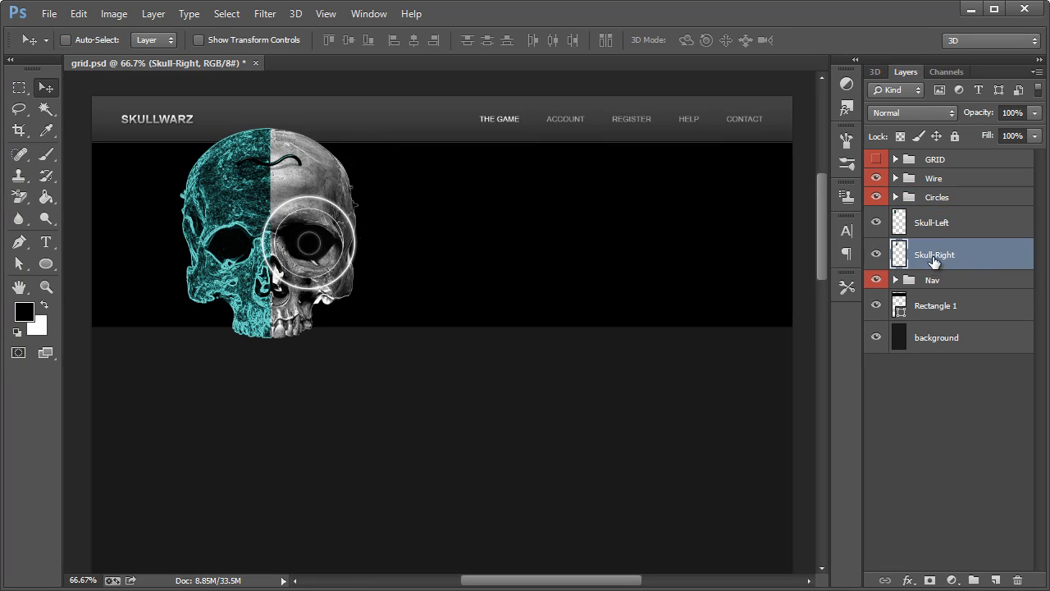
click(934, 233)
click(937, 203)
right_click(936, 205)
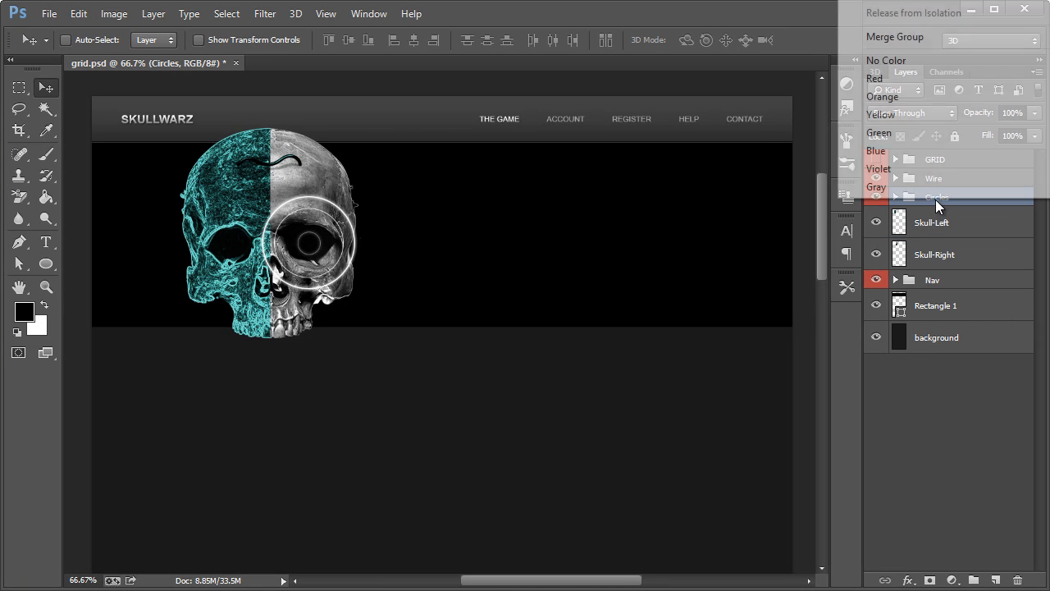
click(897, 1)
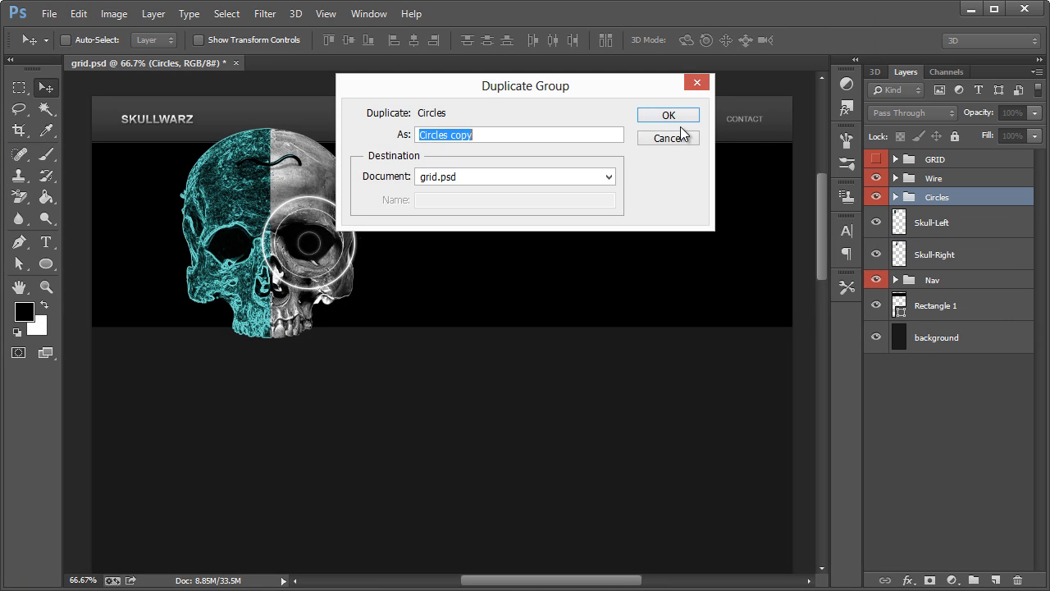
click(679, 134)
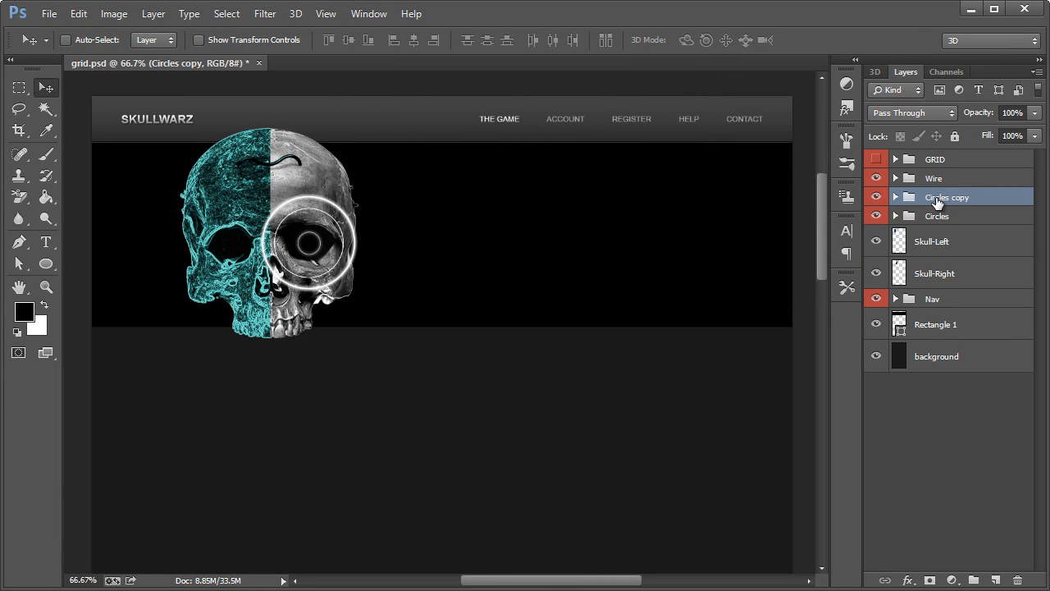
drag(935, 202, 945, 337)
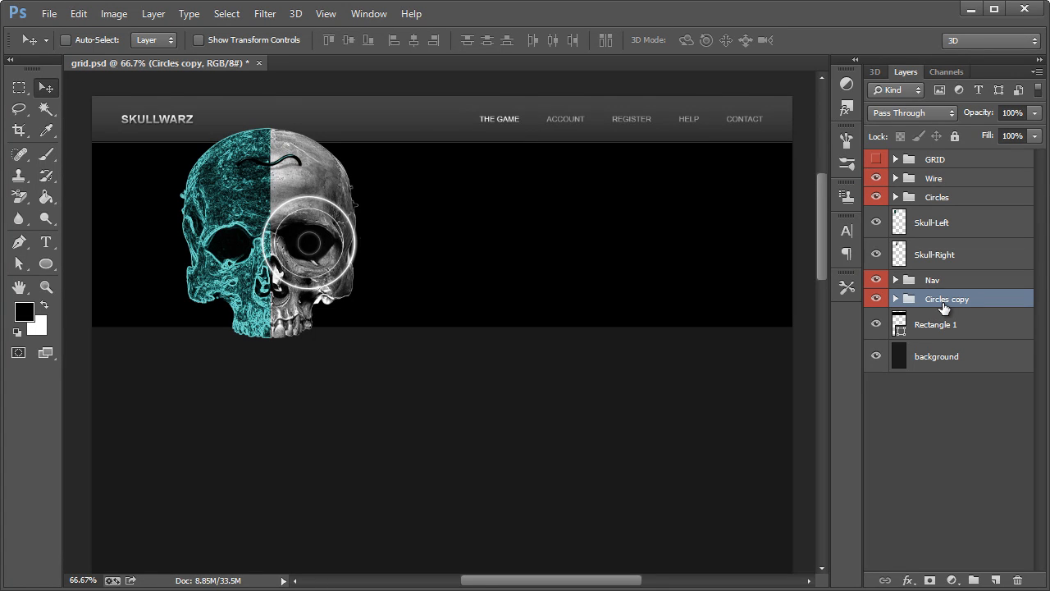
right_click(935, 300)
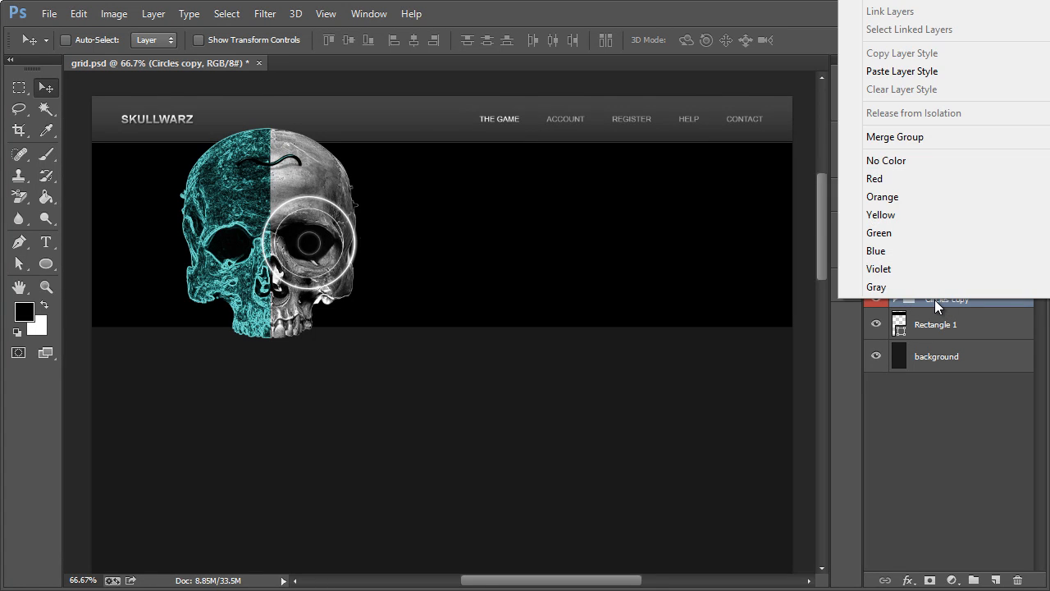
click(894, 0)
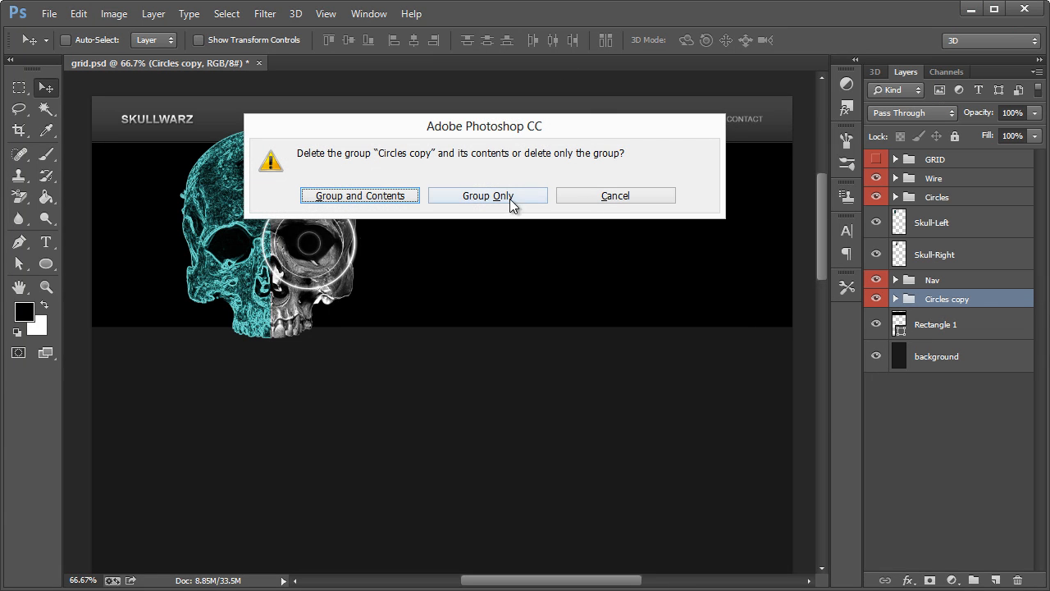
click(603, 196)
Ungroup the Circles copy group and clip its three ellipse layers to the Rectangle 1 layer.
right_click(937, 300)
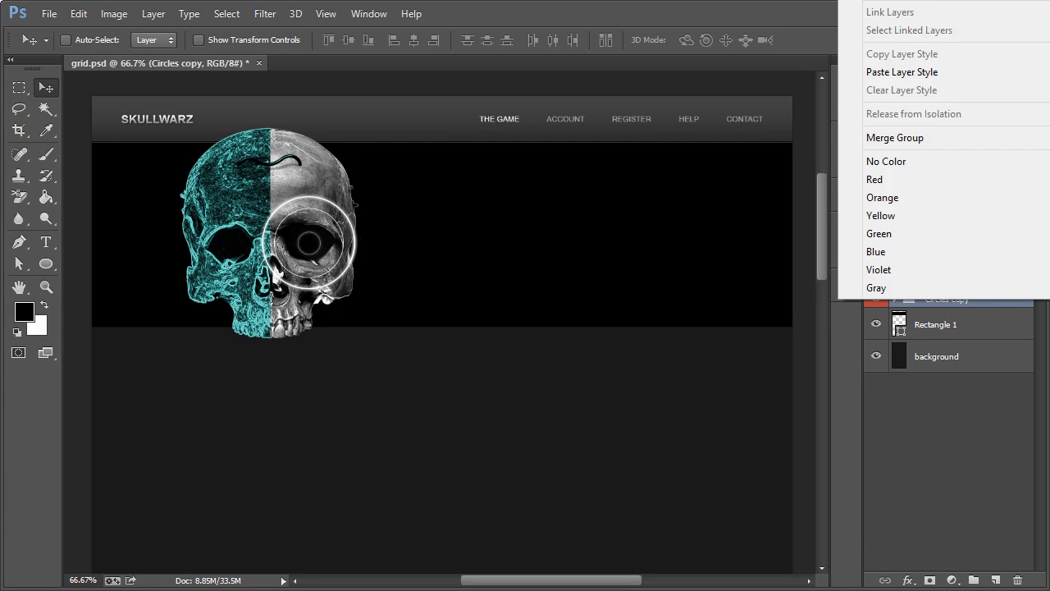
click(911, 0)
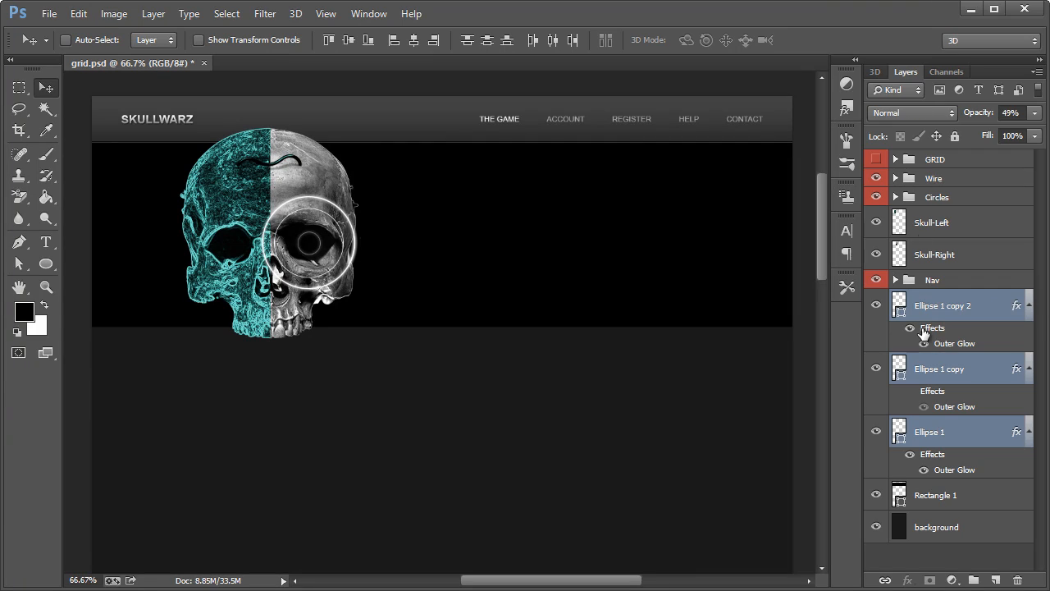
right_click(931, 444)
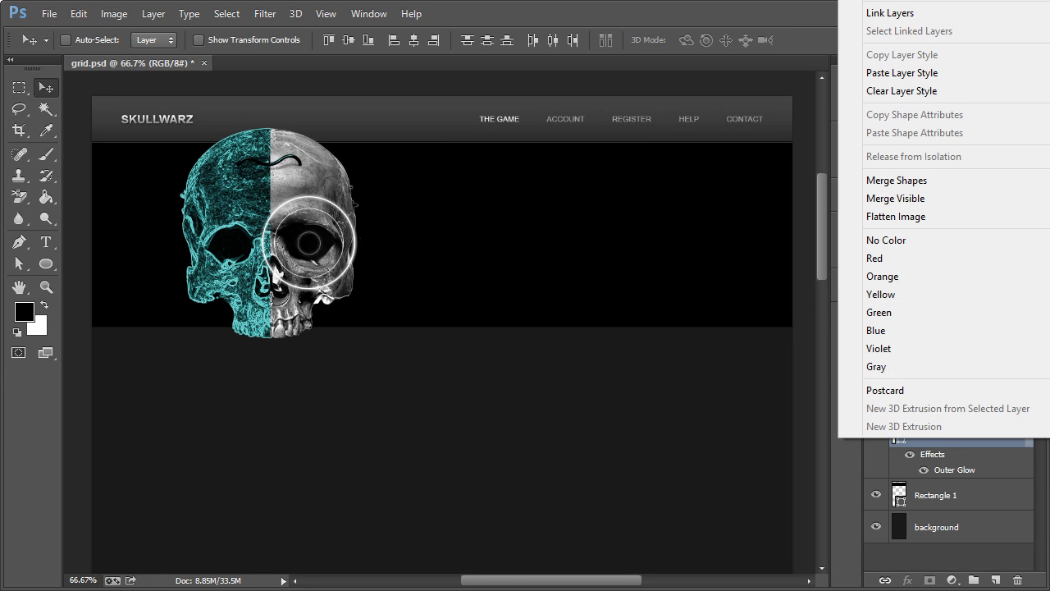
click(908, 2)
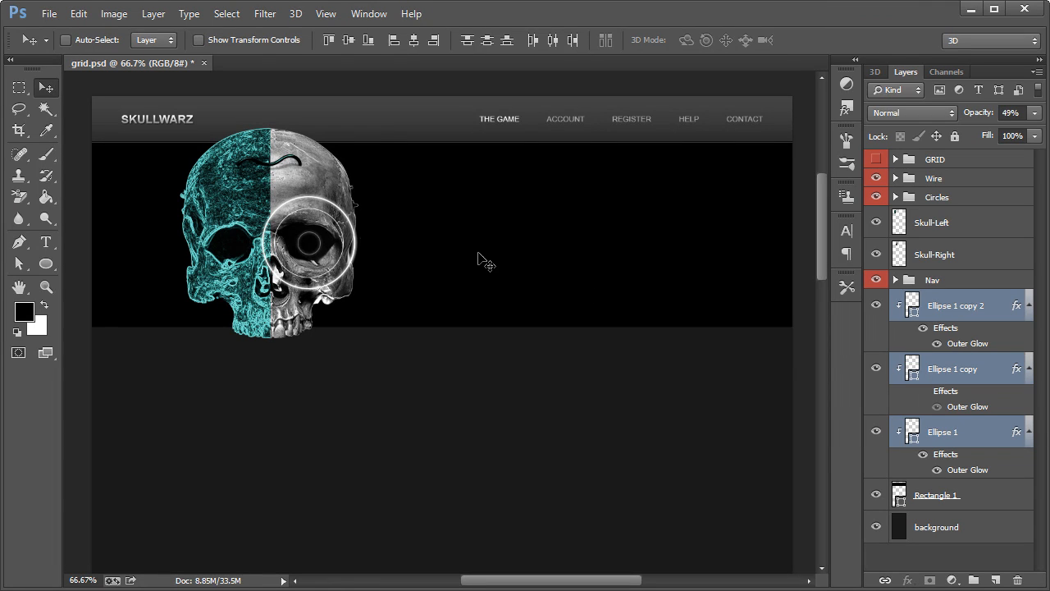
Scale the three clipped ellipses proportionally to about 347% and shift them left so they surround the skull.
key(ctrl+t)
drag(391, 160, 480, 74)
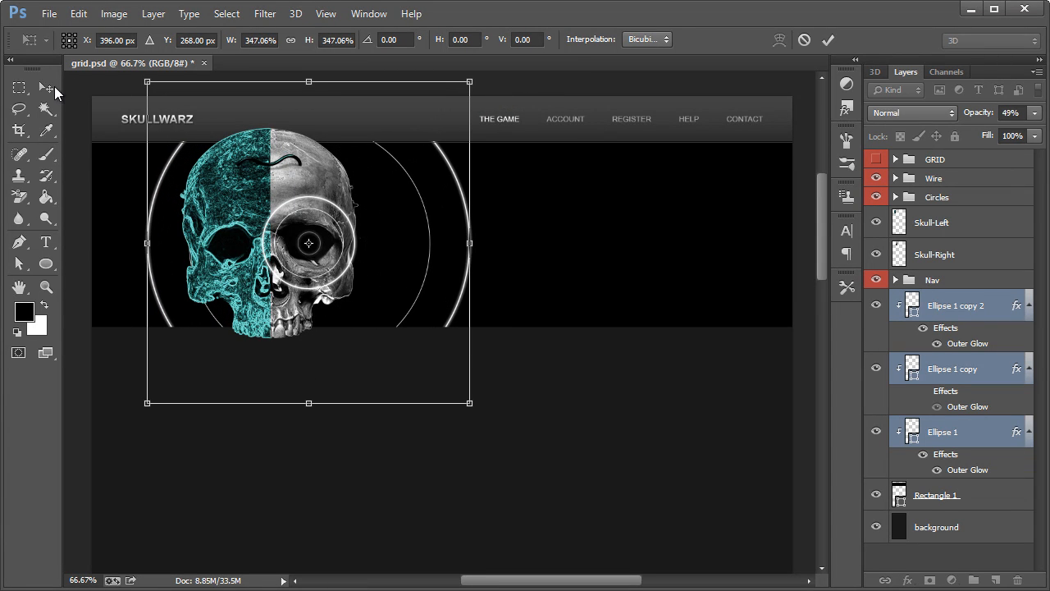
click(47, 88)
click(337, 197)
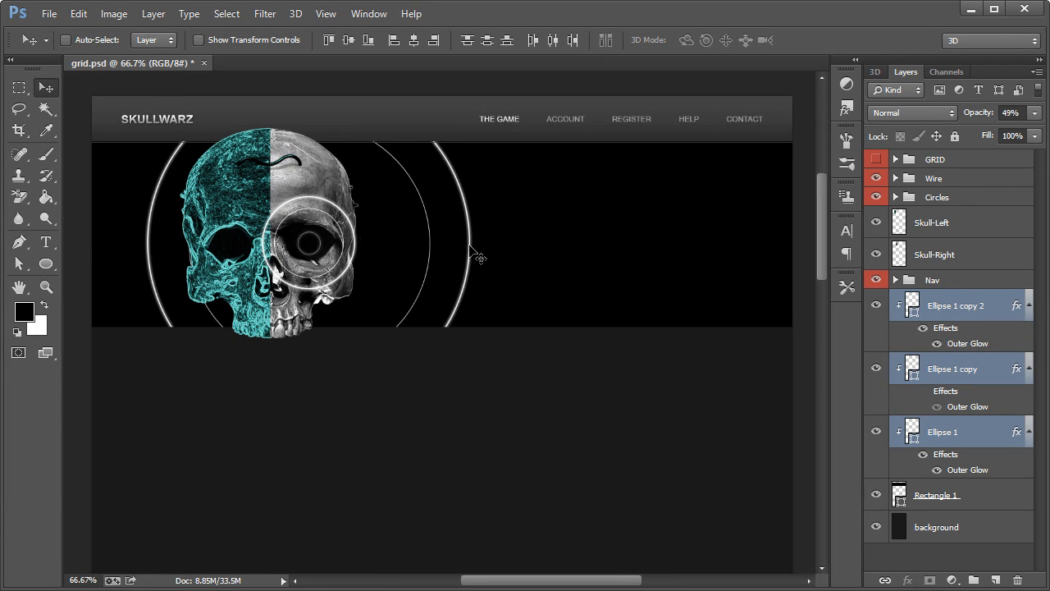
drag(470, 245, 439, 248)
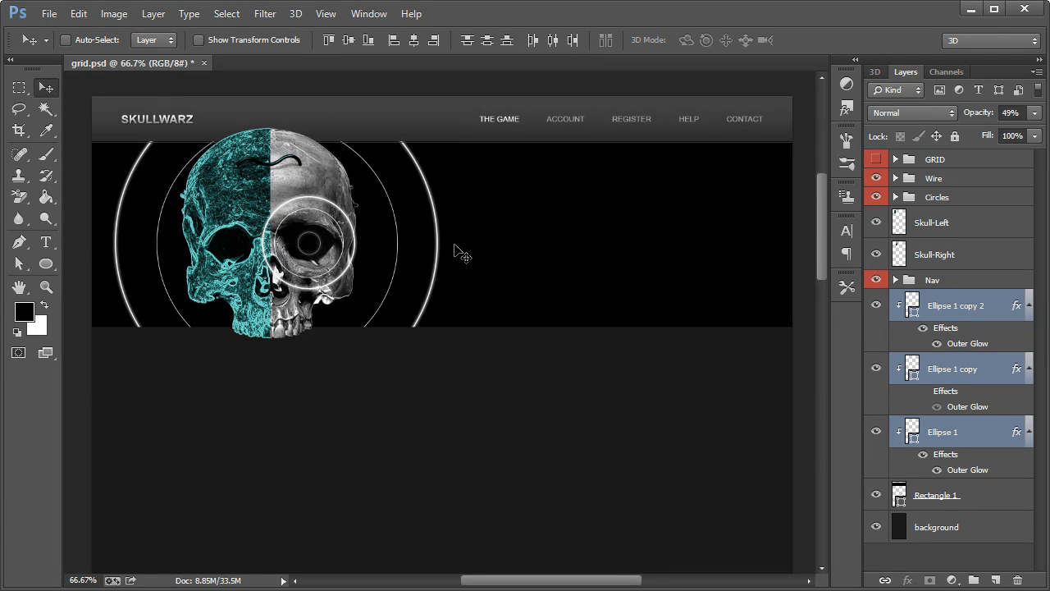
Lower the opacity of the three enlarged ellipse layers to 26%.
click(1033, 115)
drag(965, 133, 975, 129)
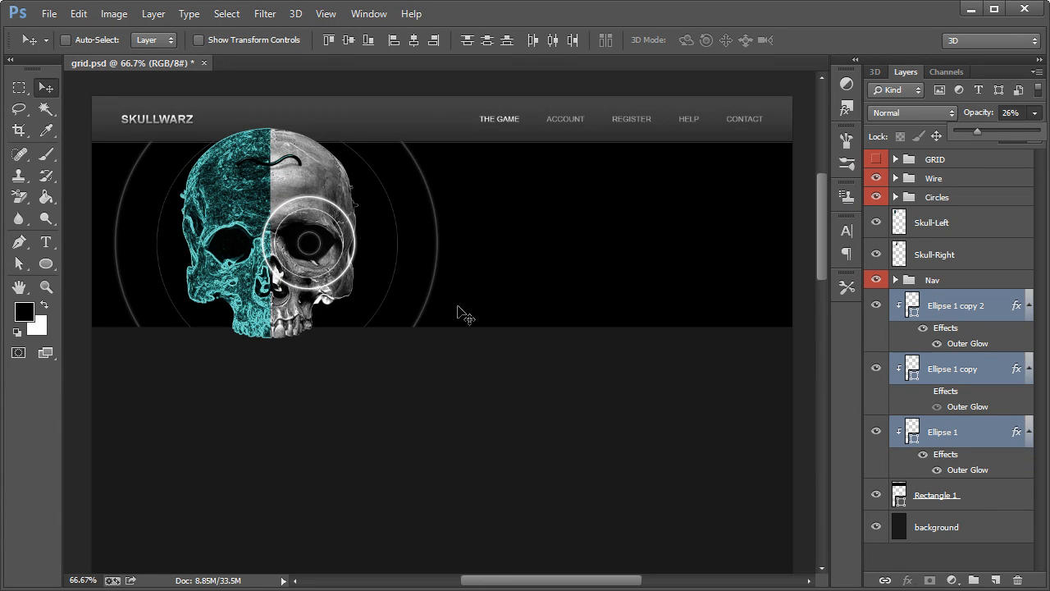
mouse_move(499, 578)
mouse_down()
mouse_move(517, 578)
mouse_move(505, 582)
mouse_up()
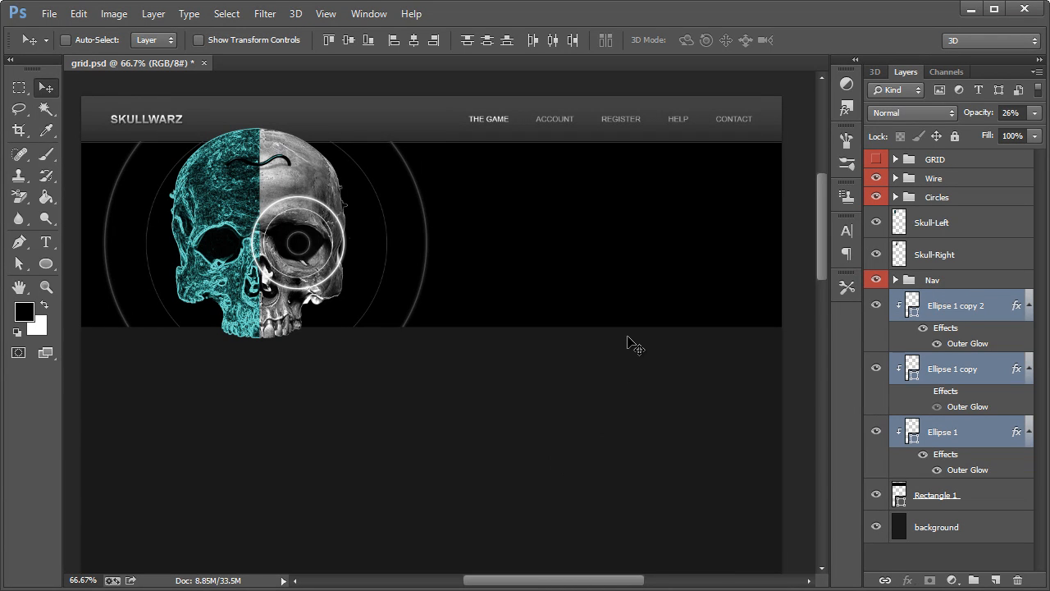
Open Warehouse_by_cjmchch.jpg, copy the whole image and close the file.
click(51, 14)
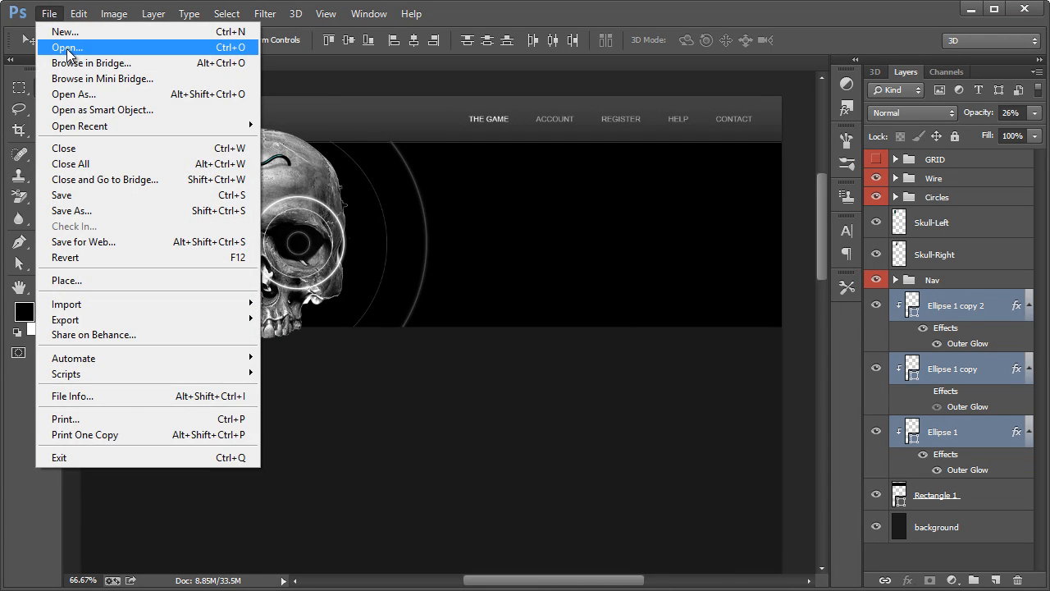
click(68, 46)
double_click(468, 205)
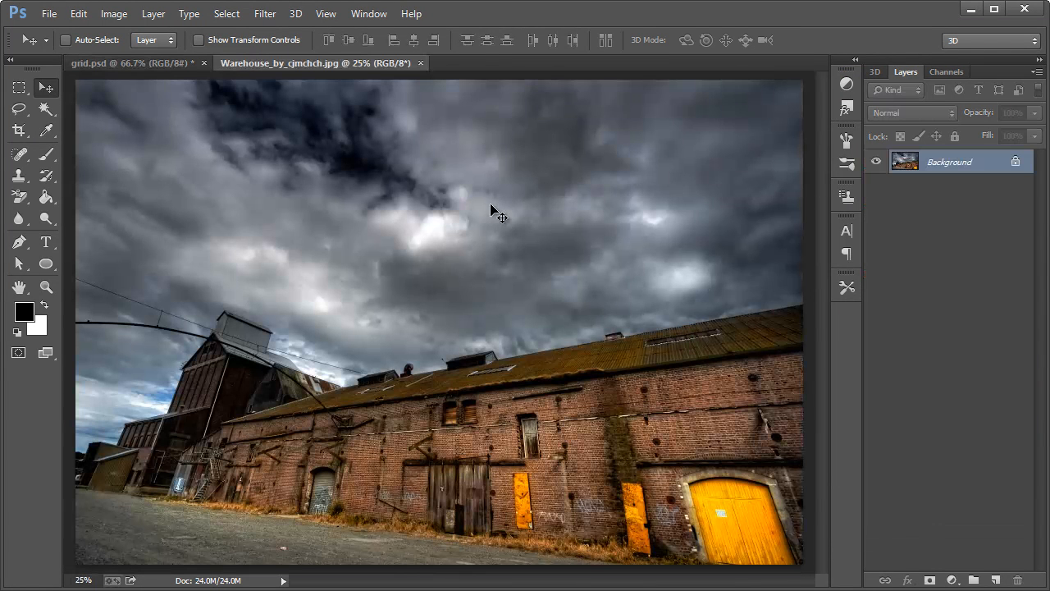
key(ctrl+a)
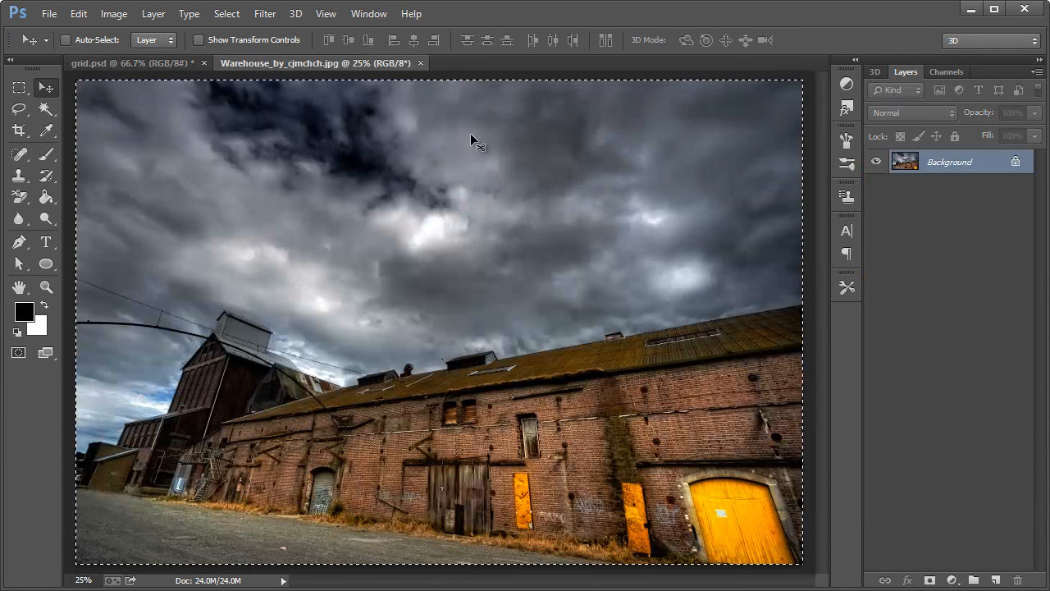
click(419, 63)
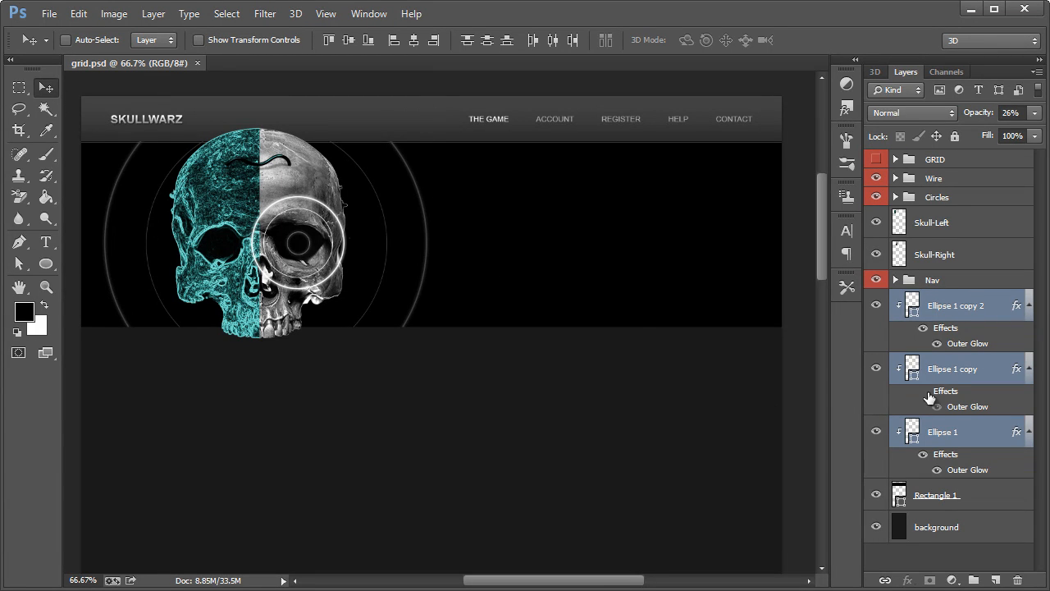
Paste the copied warehouse photo directly above the Rectangle 1 layer, below the clipped ellipse layers.
click(953, 309)
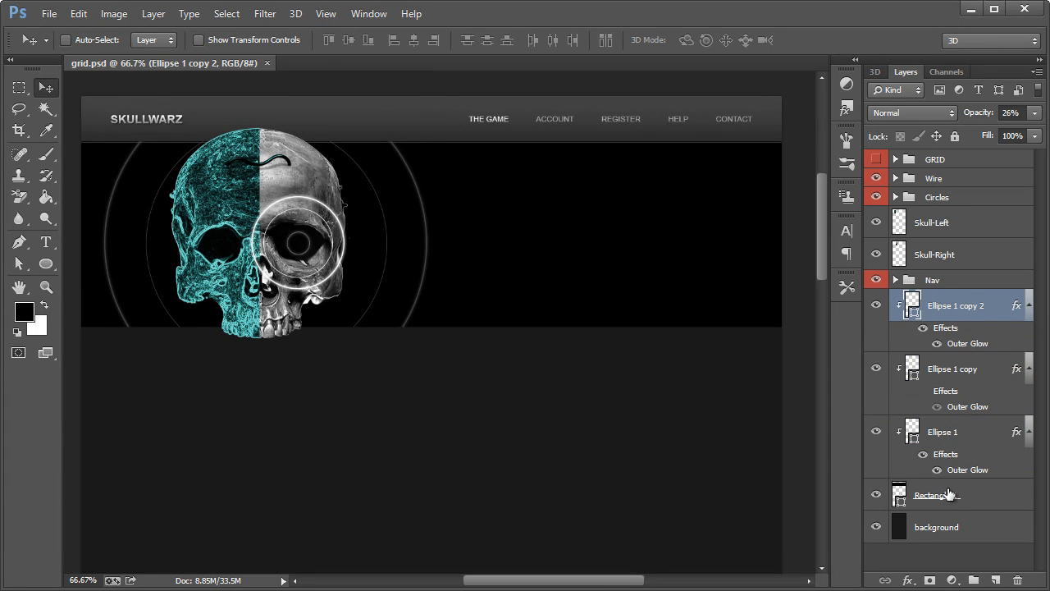
click(951, 494)
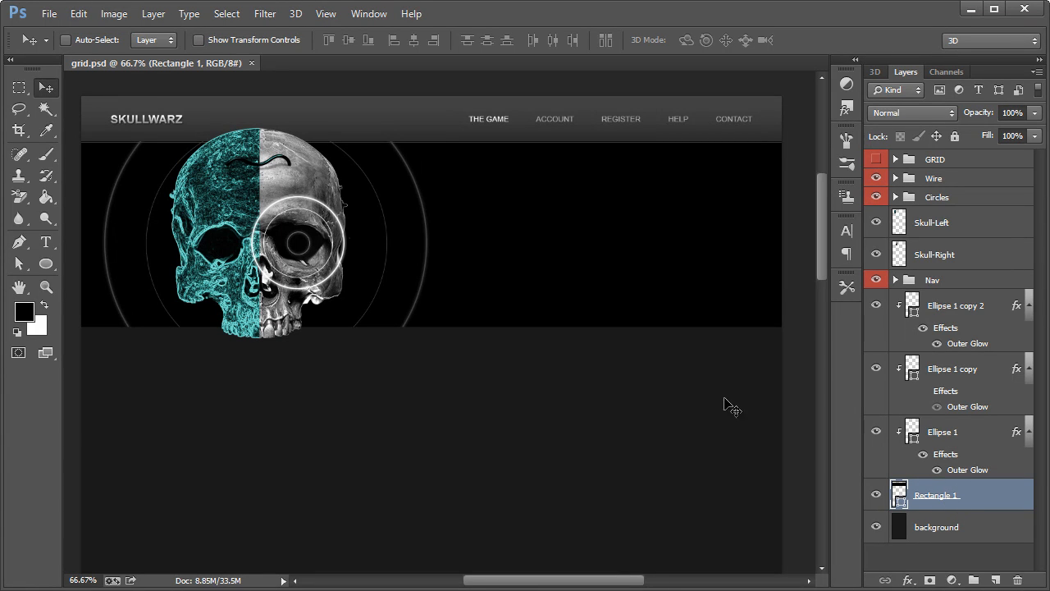
key(ctrl+v)
Scale the warehouse photo to about 66% and position it so the brick wall fills the header banner.
key(ctrl+t)
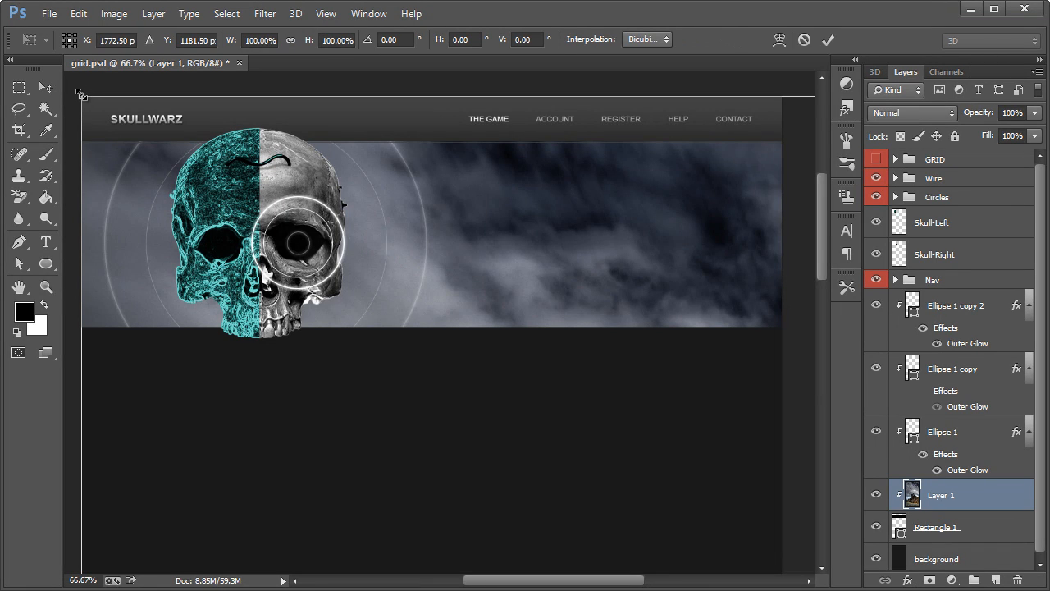
drag(82, 95, 421, 322)
drag(610, 444, 177, 215)
drag(104, 112, 232, 198)
drag(556, 384, 331, 151)
drag(502, 352, 450, 183)
drag(497, 325, 614, 476)
drag(129, 157, 128, 217)
drag(90, 115, 106, 278)
drag(92, 167, 523, 225)
drag(476, 581, 640, 582)
drag(540, 415, 537, 166)
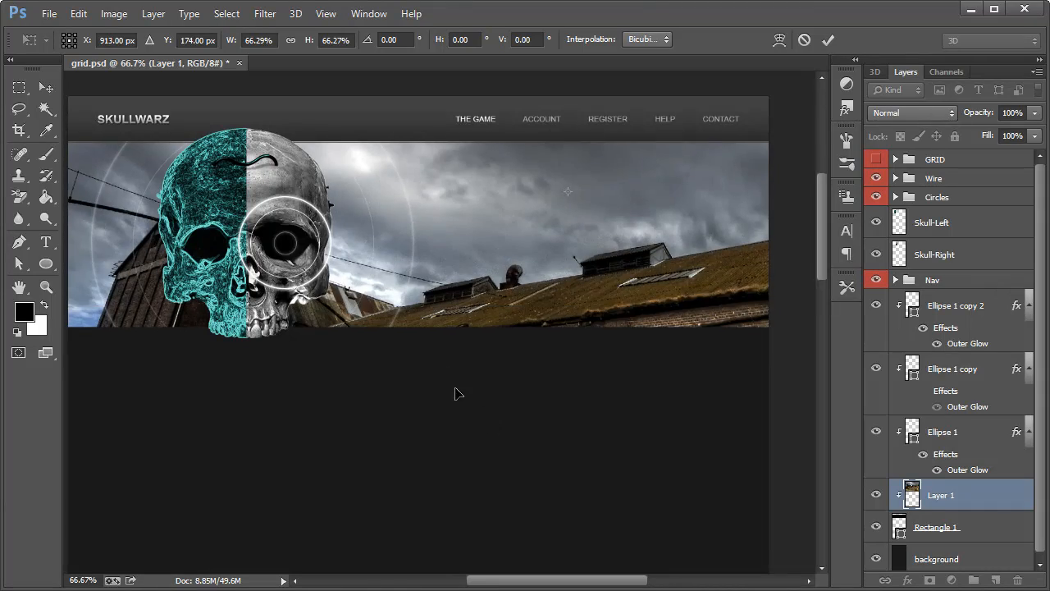
drag(457, 392, 412, 256)
click(41, 87)
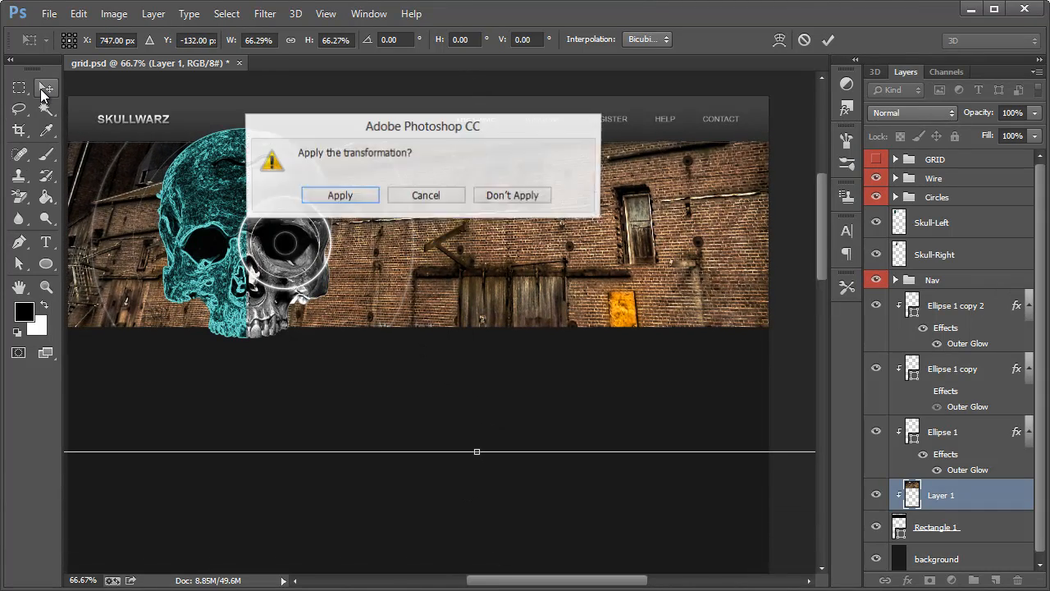
click(357, 197)
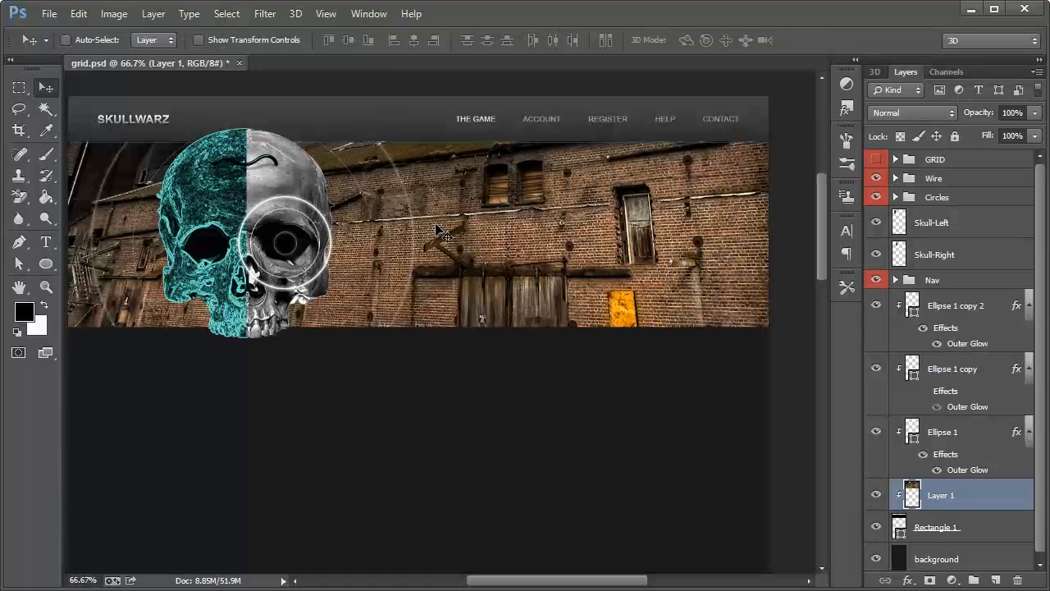
Desaturate the warehouse photo layer.
click(114, 14)
mouse_move(103, 55)
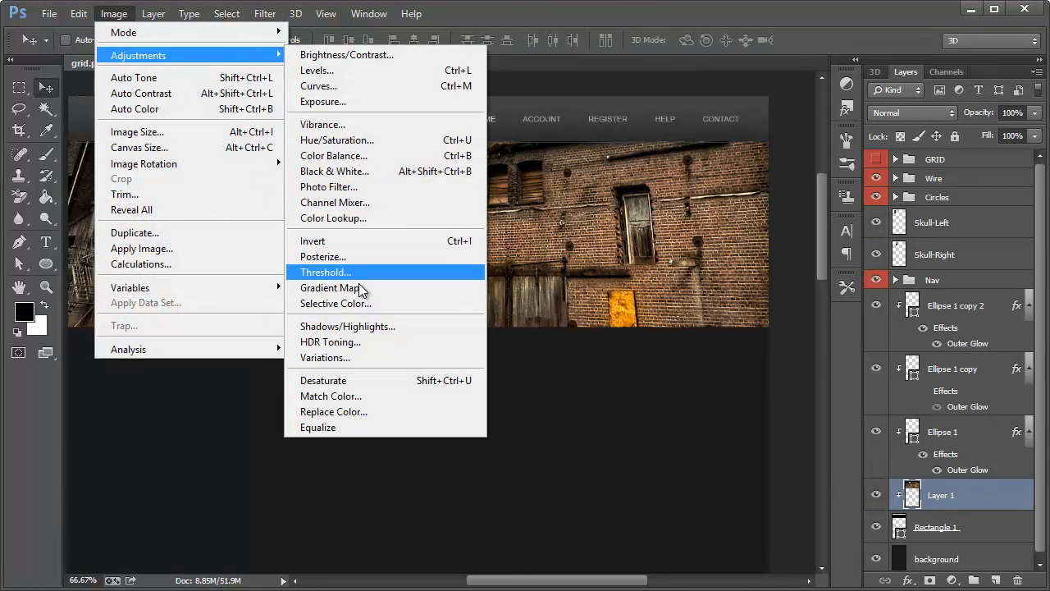
click(347, 381)
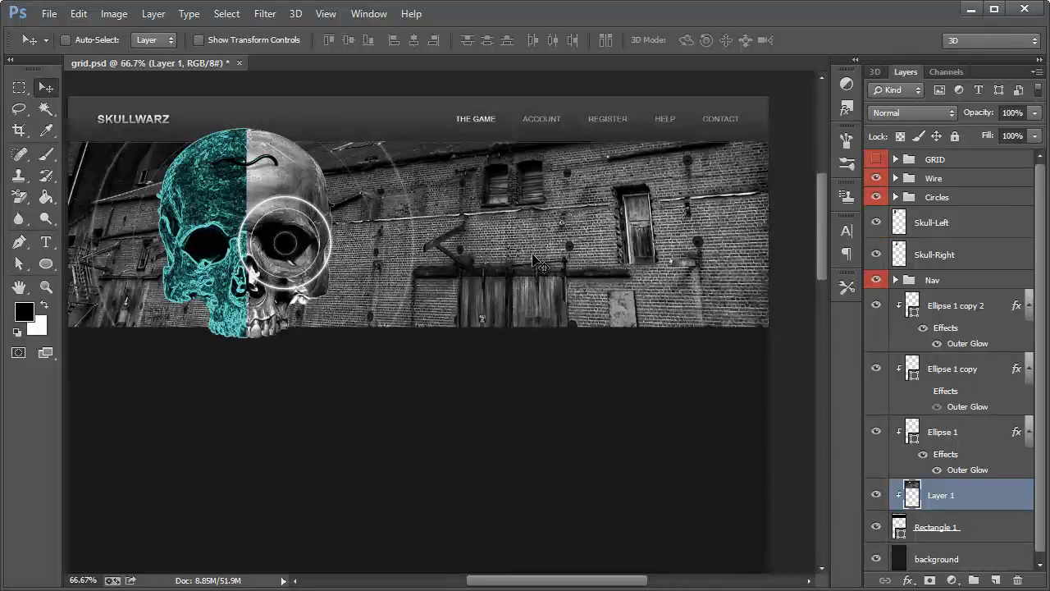
Darken the warehouse photo layer with Brightness/Contrast, using brightness -150 and contrast 100.
click(109, 15)
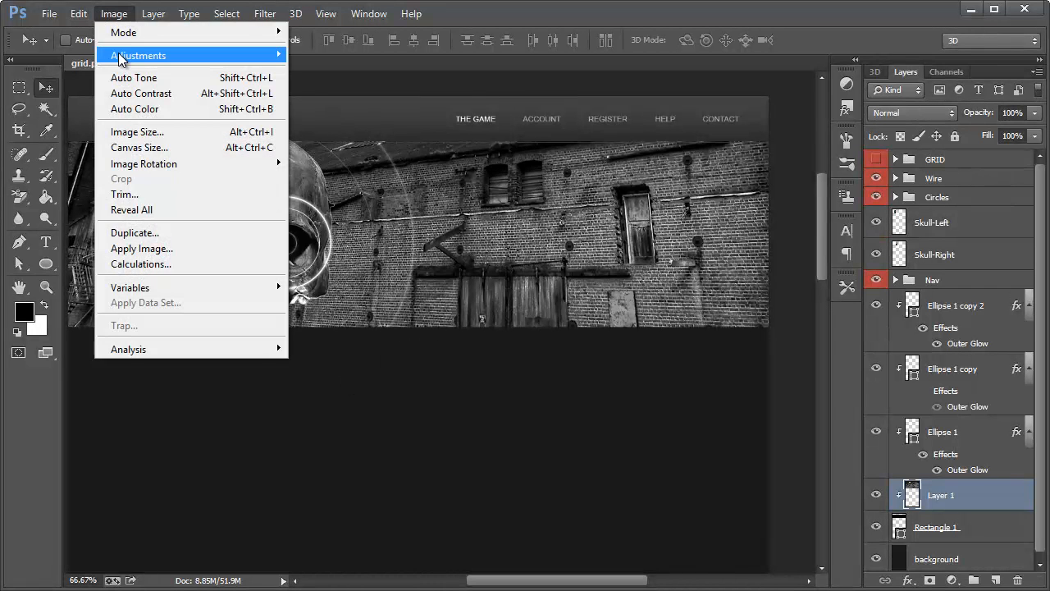
mouse_move(119, 57)
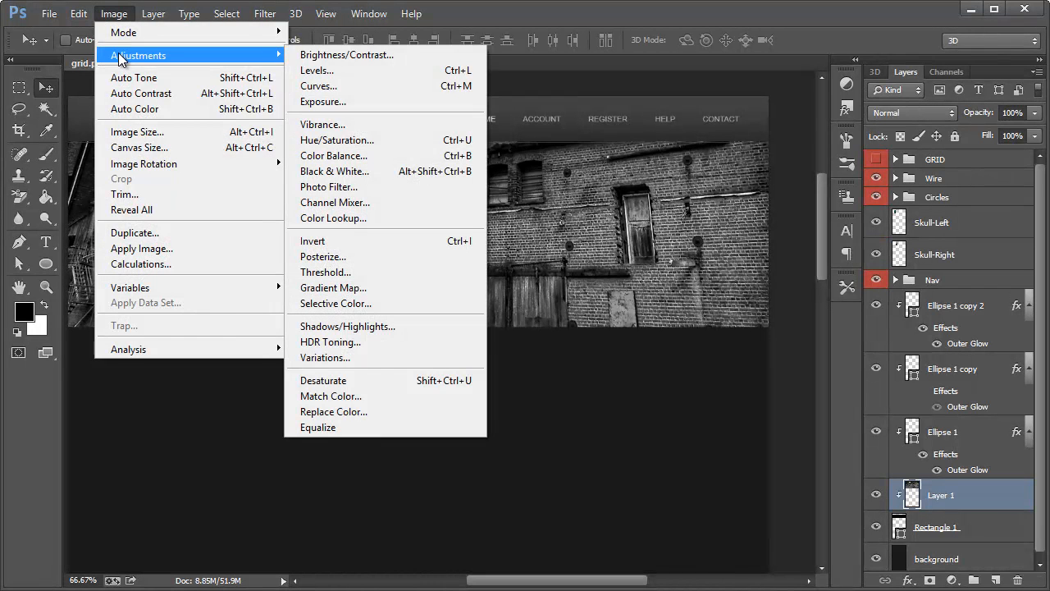
click(346, 54)
drag(525, 18, 554, 273)
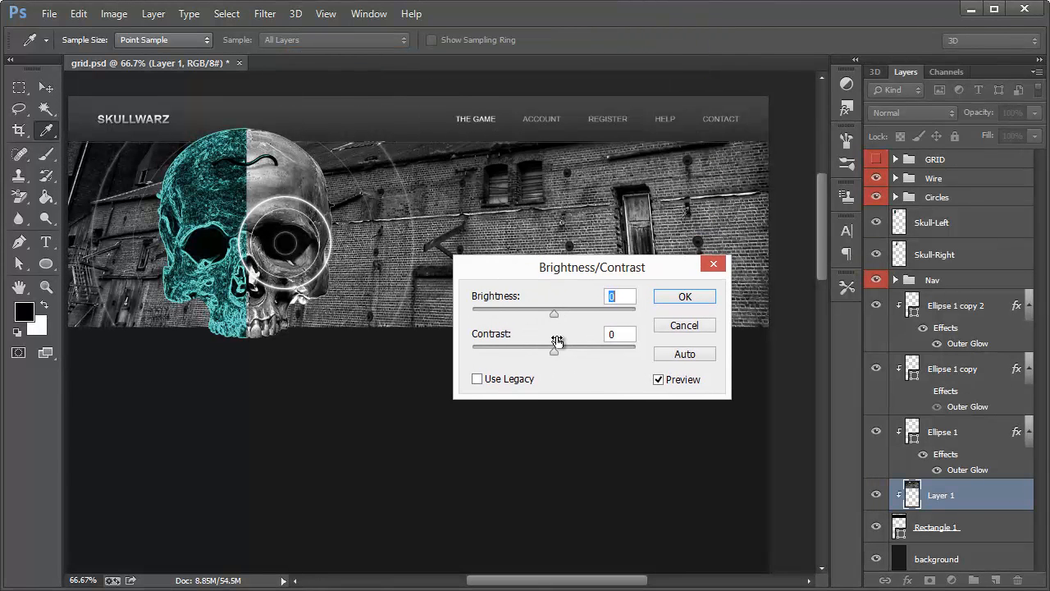
drag(557, 319, 474, 319)
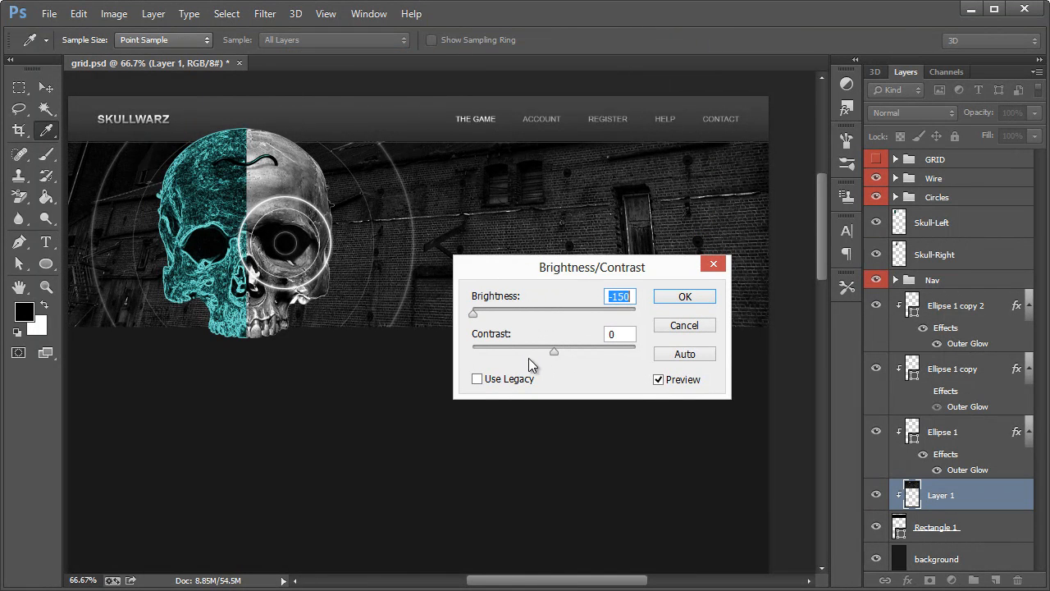
drag(558, 348, 641, 352)
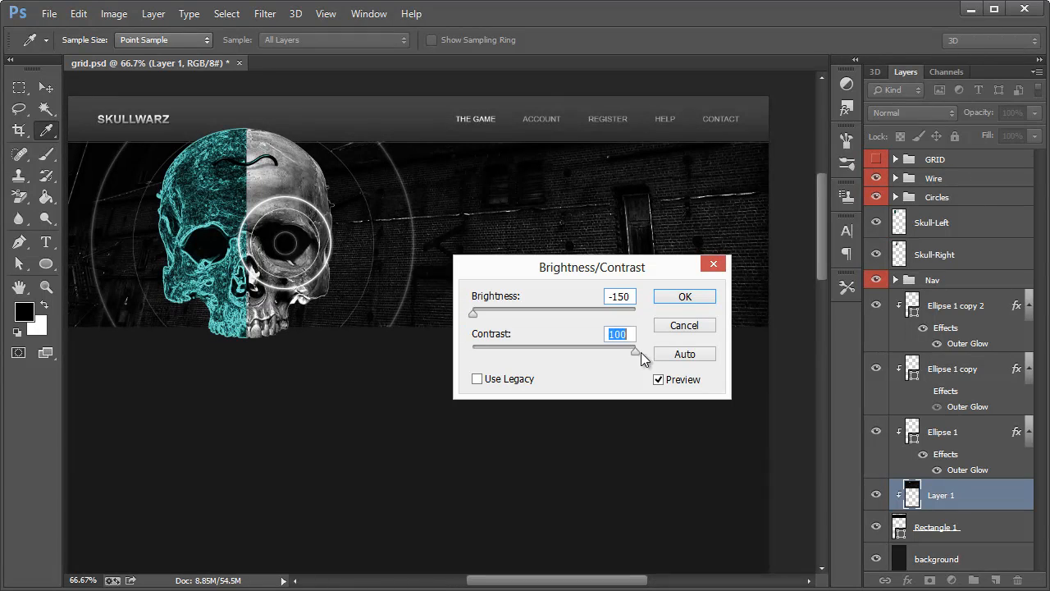
drag(591, 262, 591, 383)
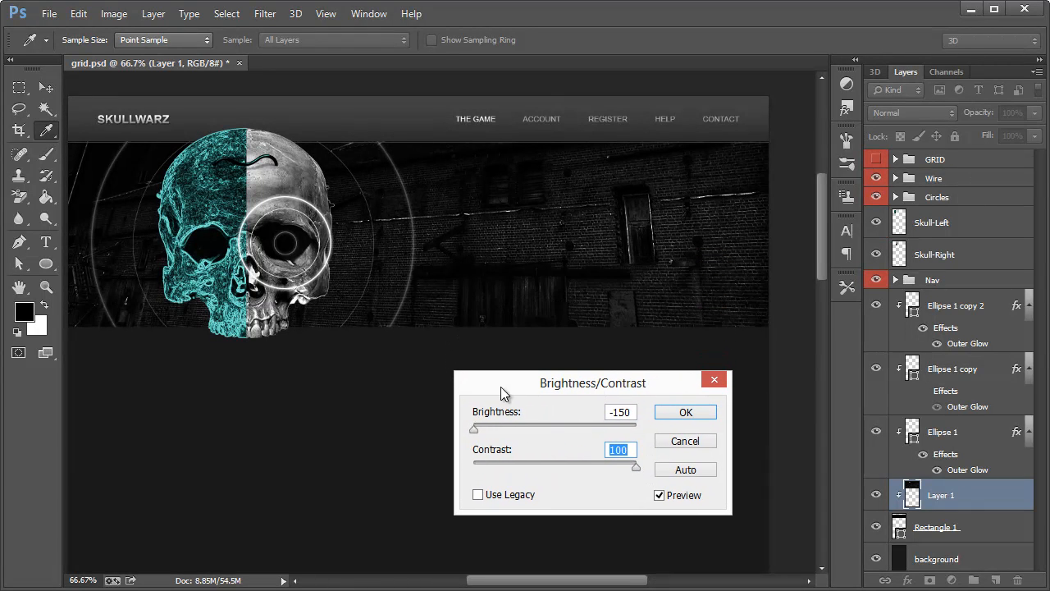
click(685, 413)
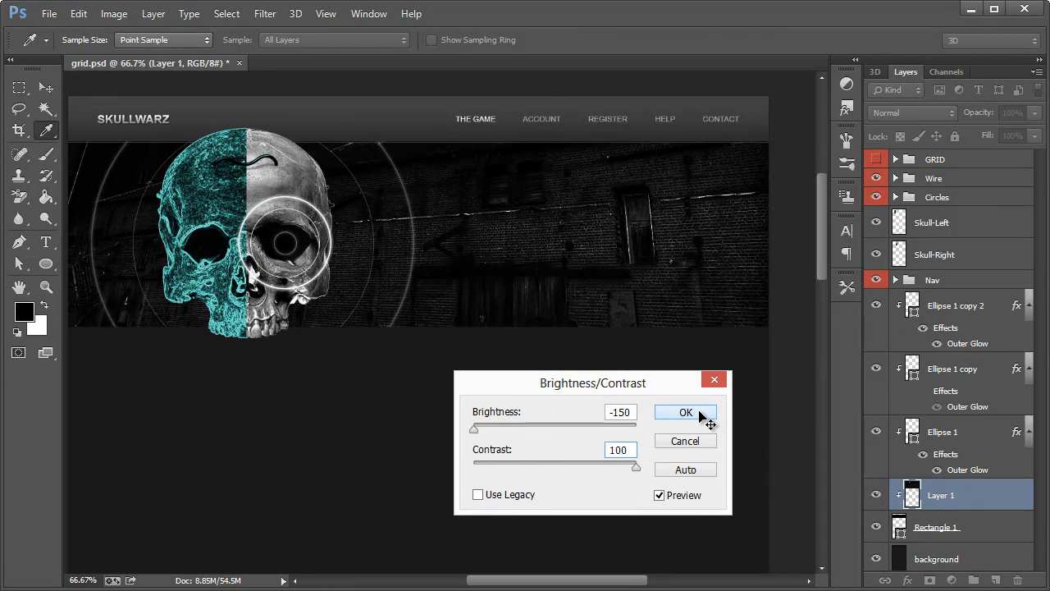
drag(545, 582, 539, 583)
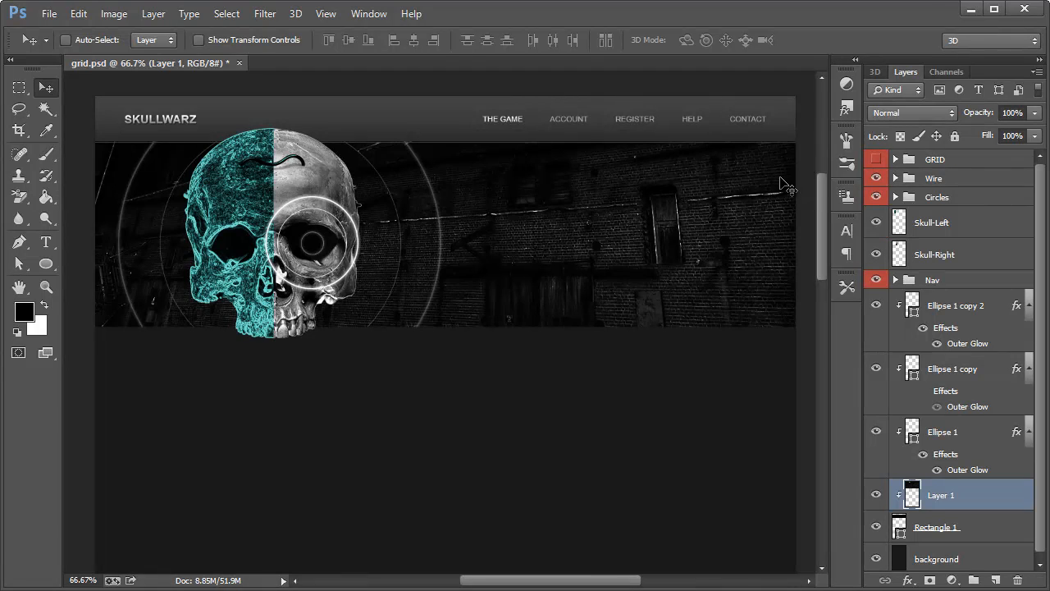
Fade the side edges of the warehouse photo using a soft round 332 px eraser with 0% hardness.
click(21, 198)
click(88, 195)
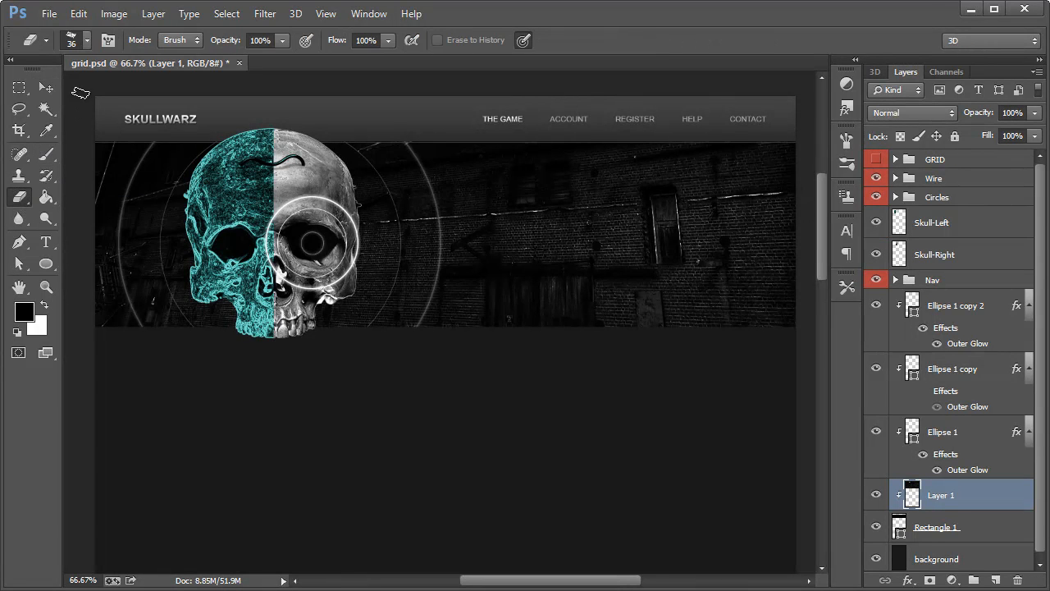
click(85, 40)
drag(105, 90, 94, 90)
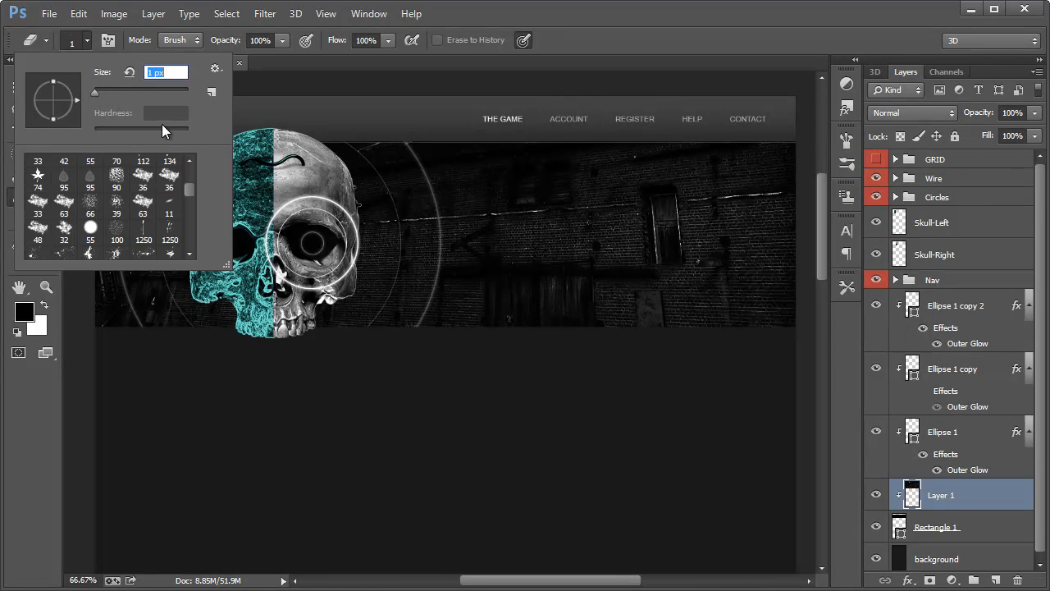
drag(191, 183, 190, 173)
click(141, 178)
scroll(169, 174, up, 3)
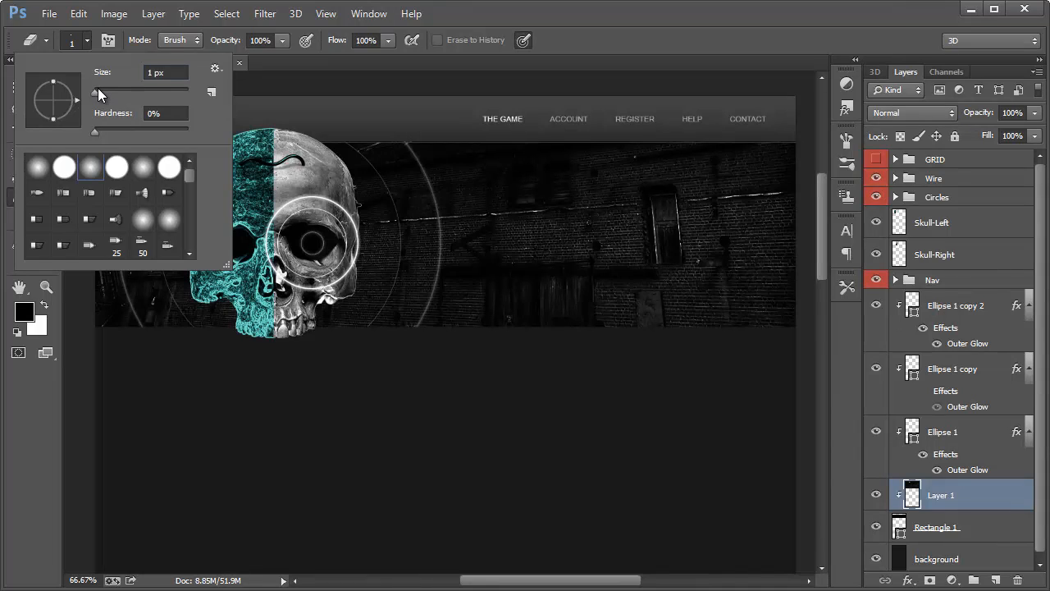
drag(97, 88, 170, 90)
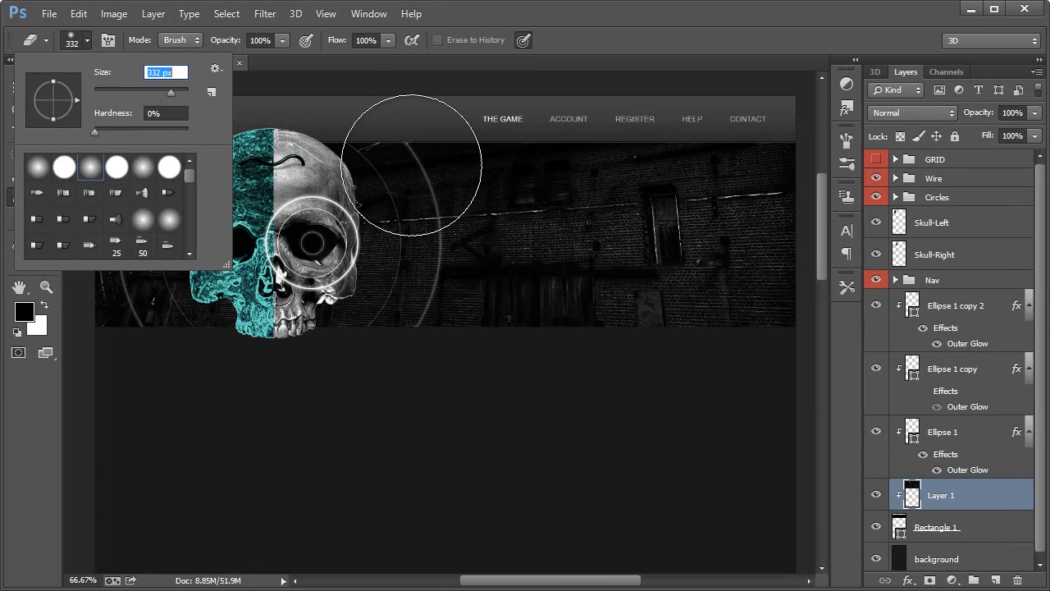
click(487, 14)
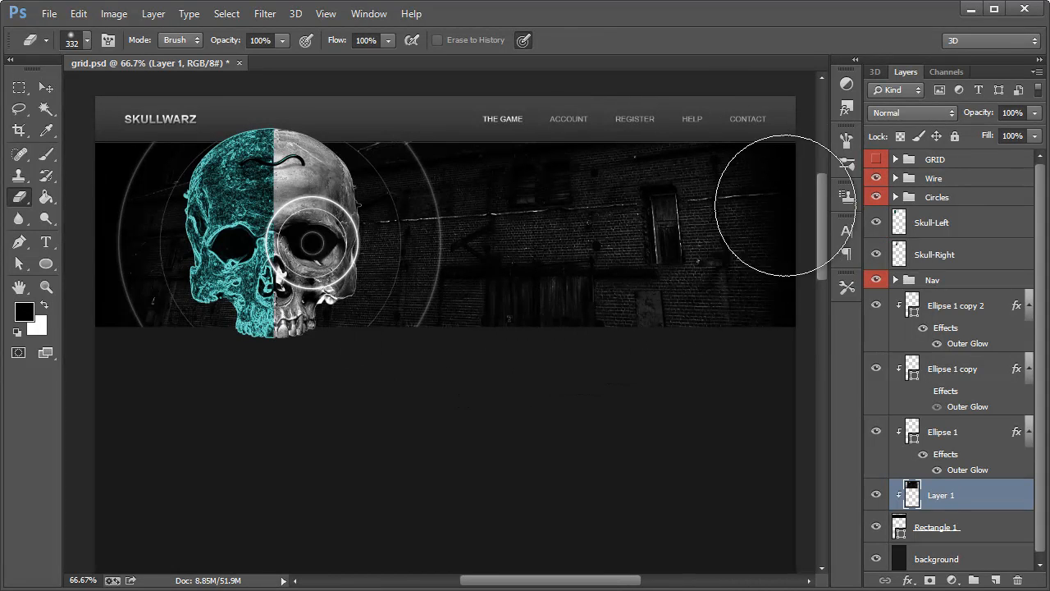
scroll(588, 370, up, 6)
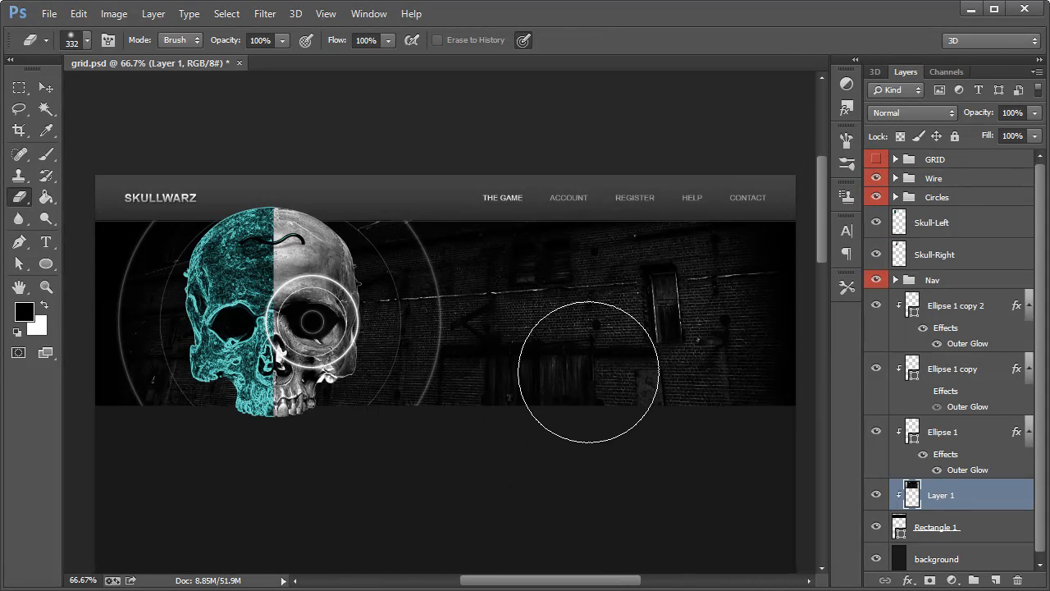
Add a right-aligned paragraph text reading ALL OUT ACTION in the upper right of the banner, using the grid temporarily to align its frame.
scroll(588, 372, down, 8)
scroll(589, 374, up, 3)
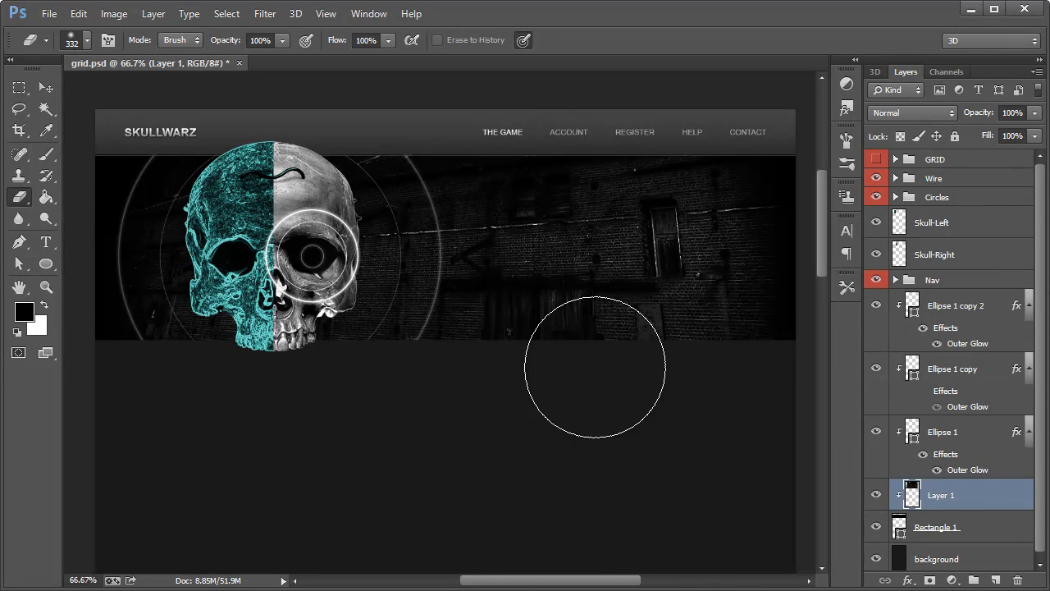
click(46, 241)
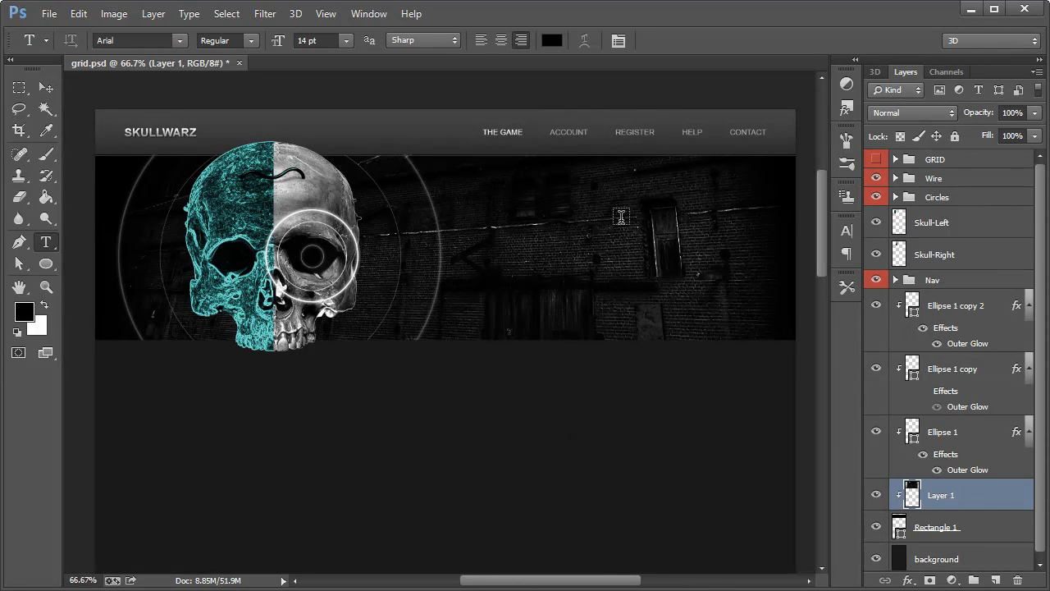
scroll(423, 397, down, 4)
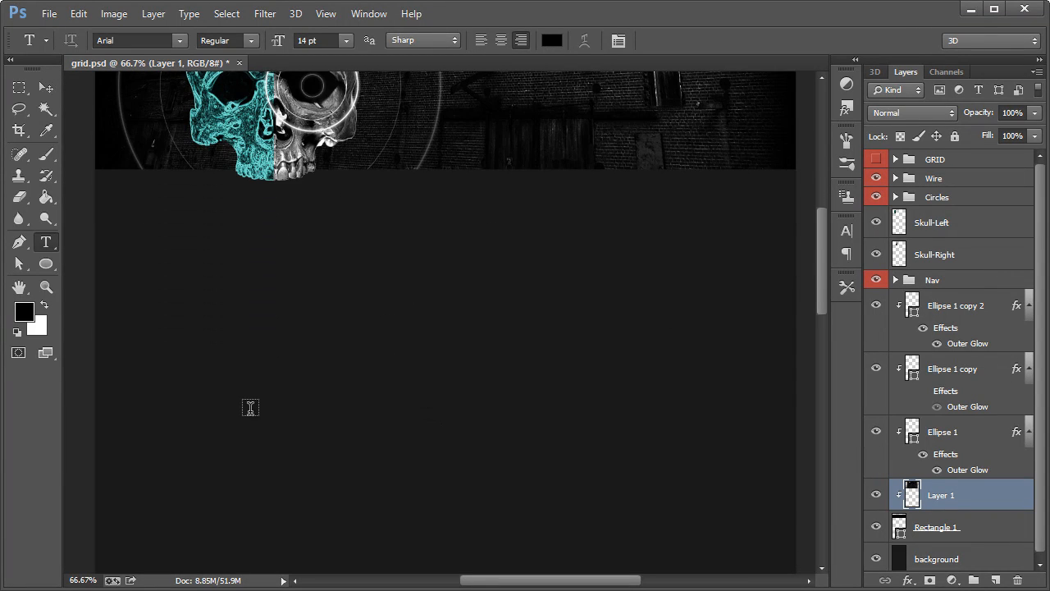
scroll(500, 370, up, 2)
scroll(512, 380, up, 3)
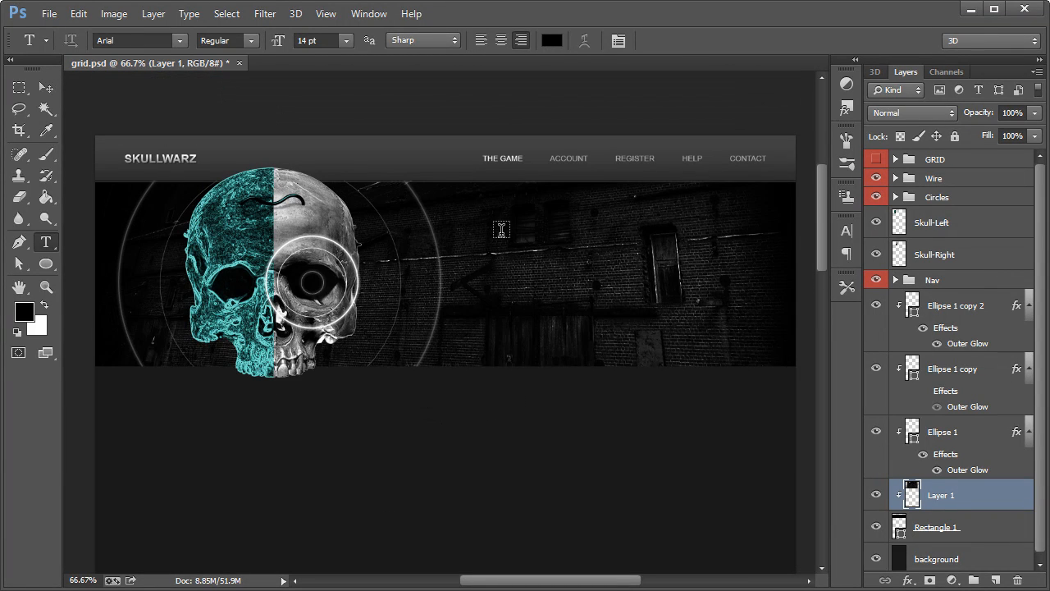
click(877, 161)
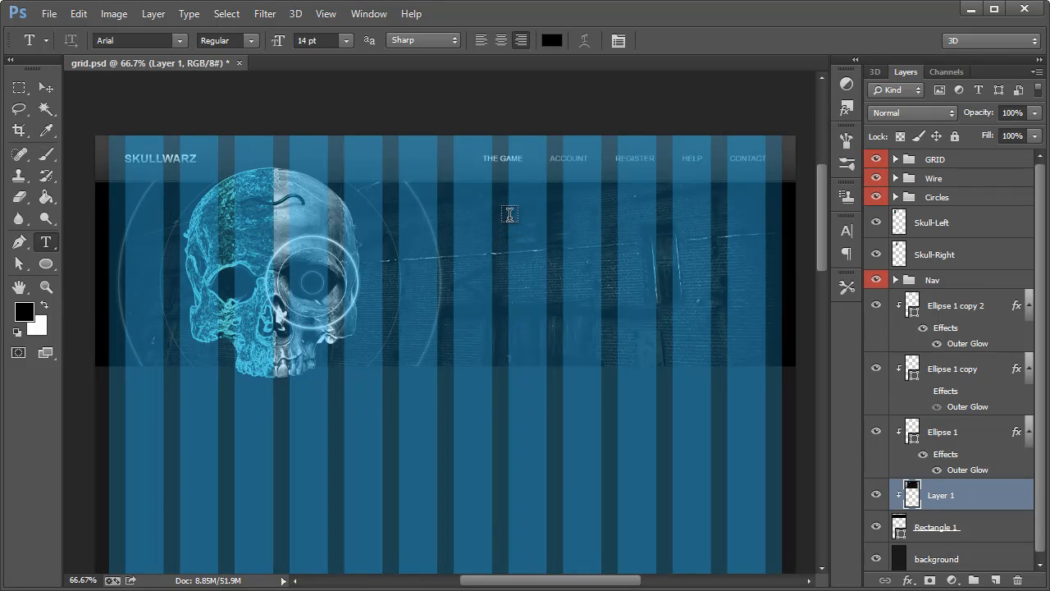
drag(509, 217, 766, 252)
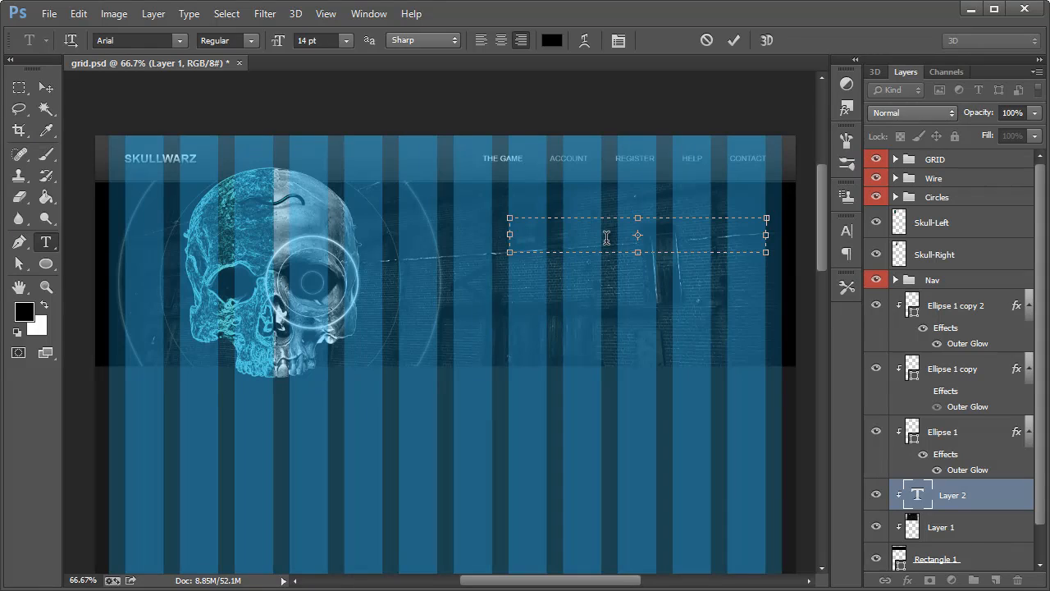
key(ctrl+Return)
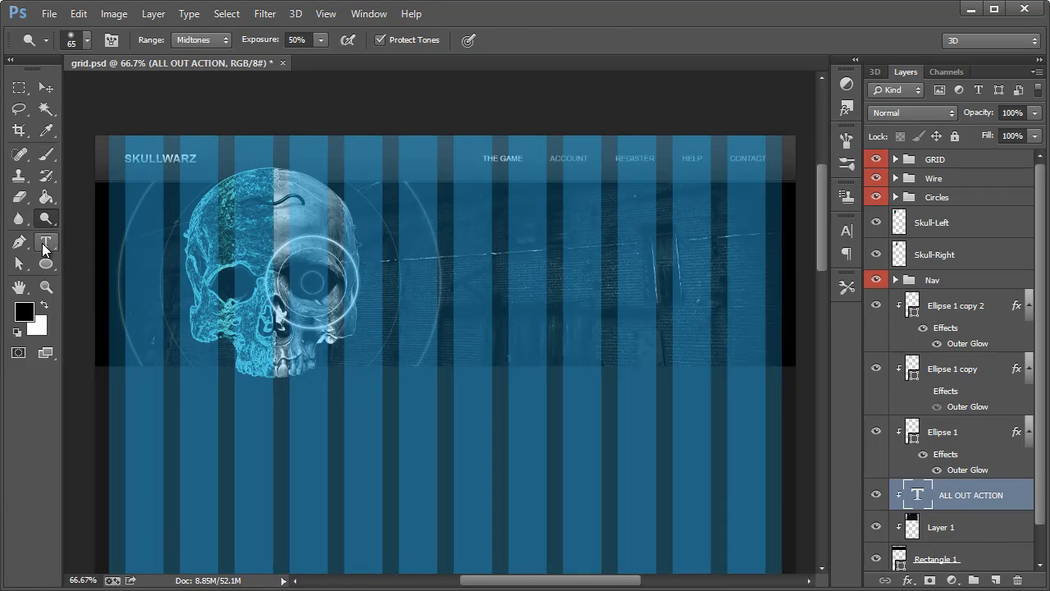
click(876, 161)
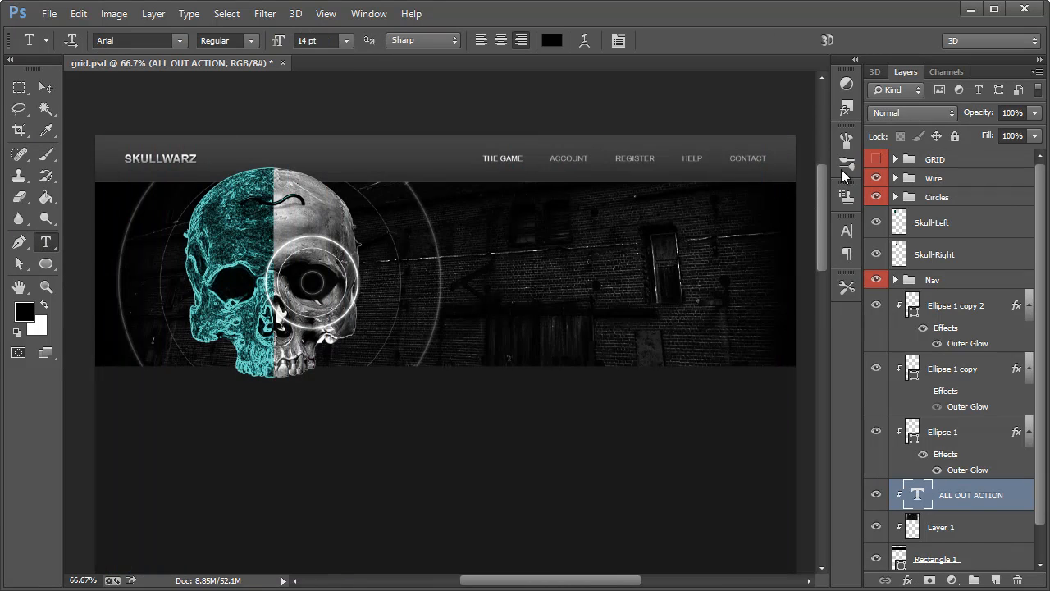
Move the ALL OUT ACTION layer above the ellipse layers and set its text color to white (ffffff).
drag(958, 493, 952, 304)
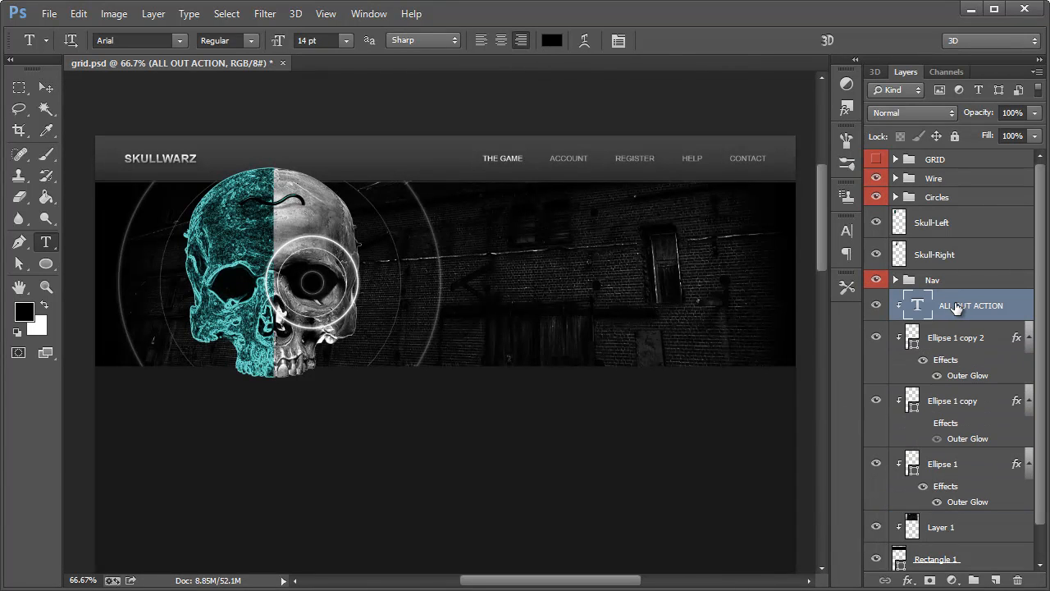
click(552, 40)
click(349, 270)
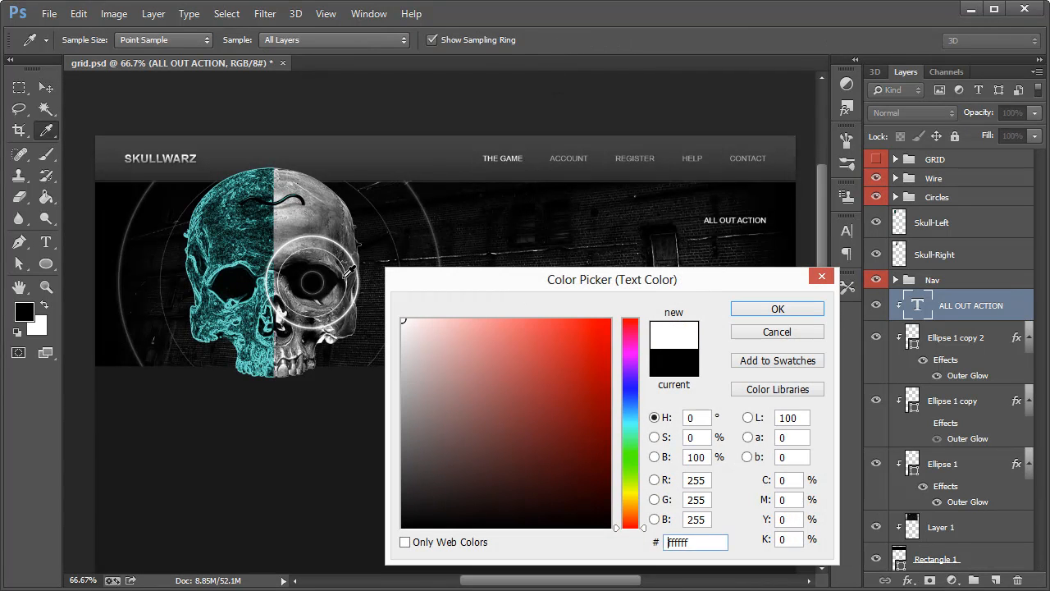
click(790, 308)
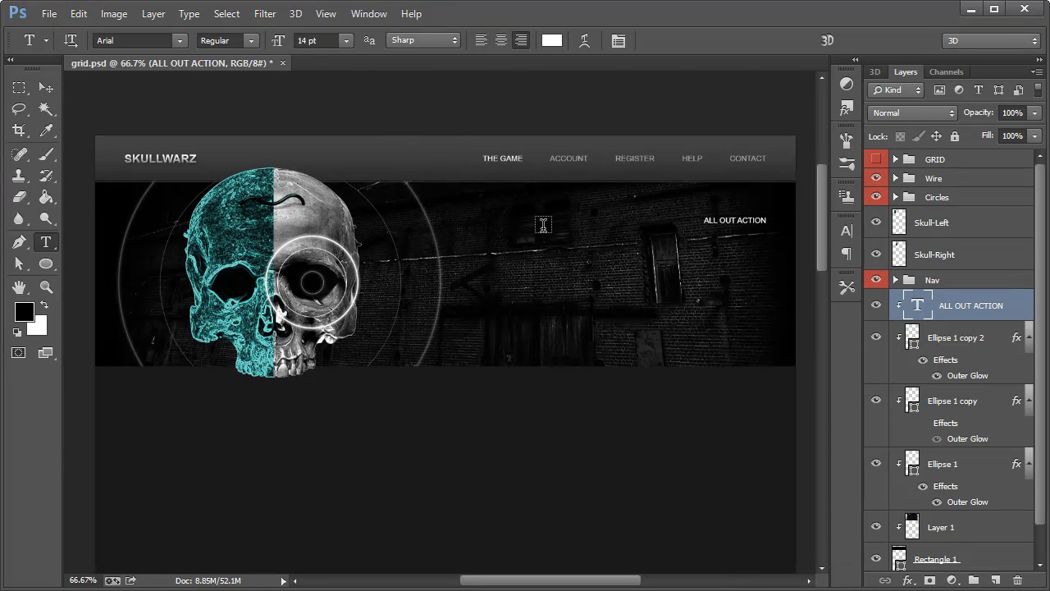
Set the ALL OUT ACTION headline to Arial Bold at 60 pt.
click(250, 41)
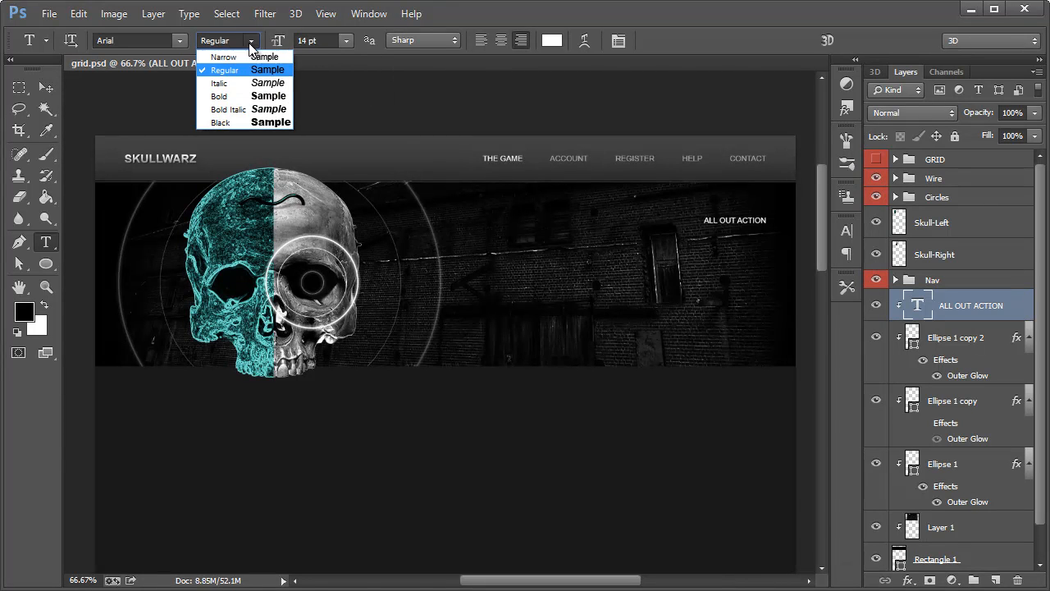
click(238, 95)
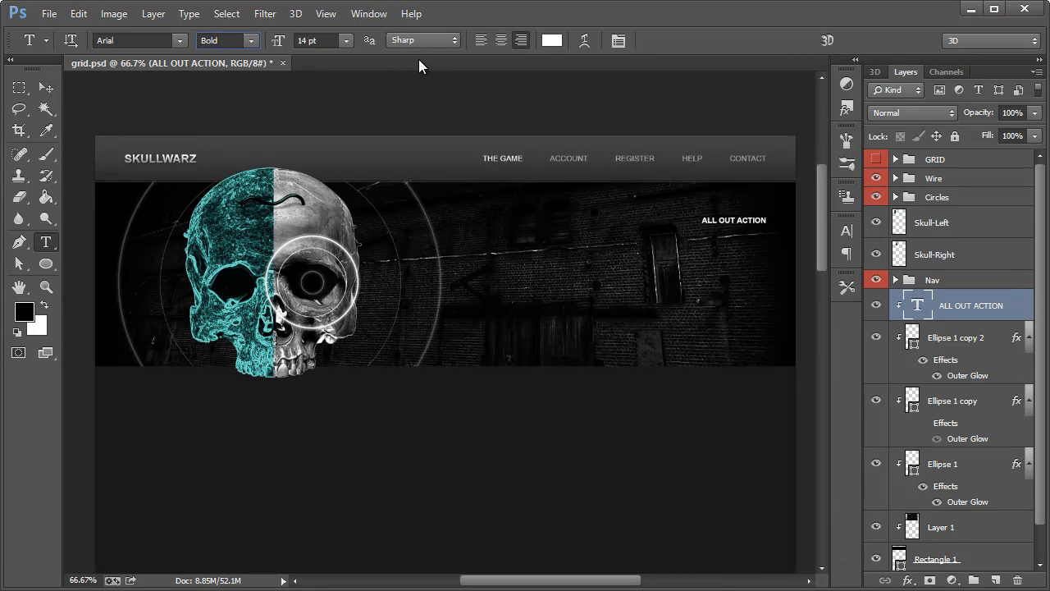
click(346, 40)
click(346, 281)
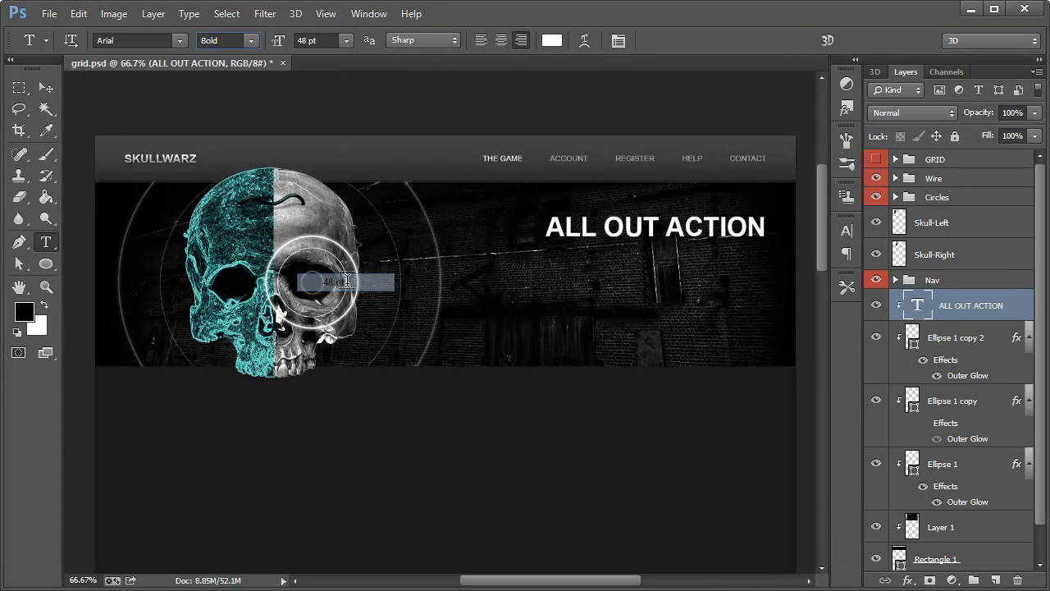
click(346, 41)
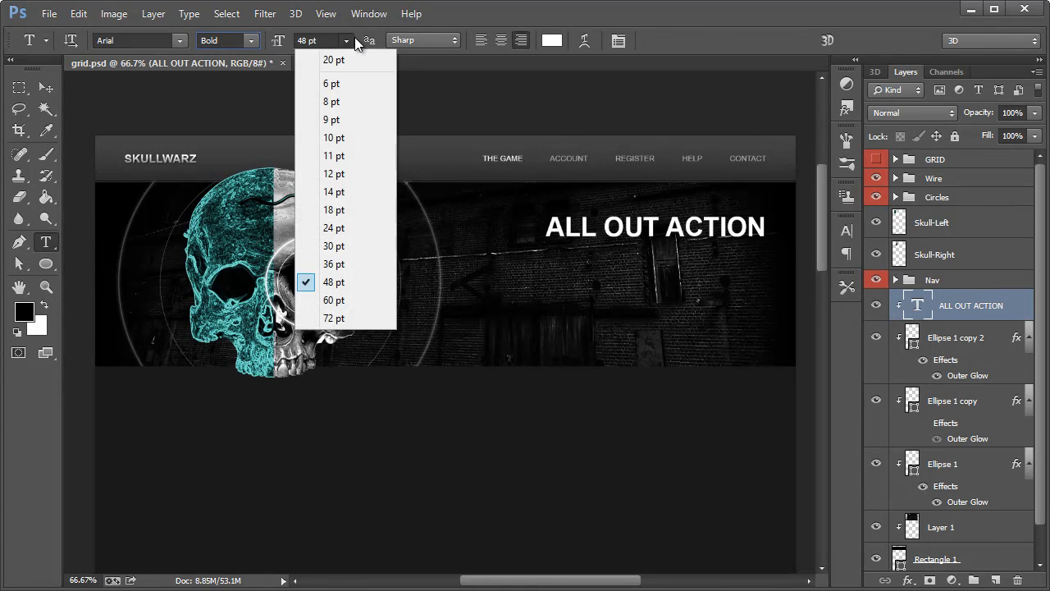
click(348, 303)
Widen the ALL OUT ACTION text frame leftward by one grid column so the headline fits on one line, showing the grid only while resizing.
click(681, 232)
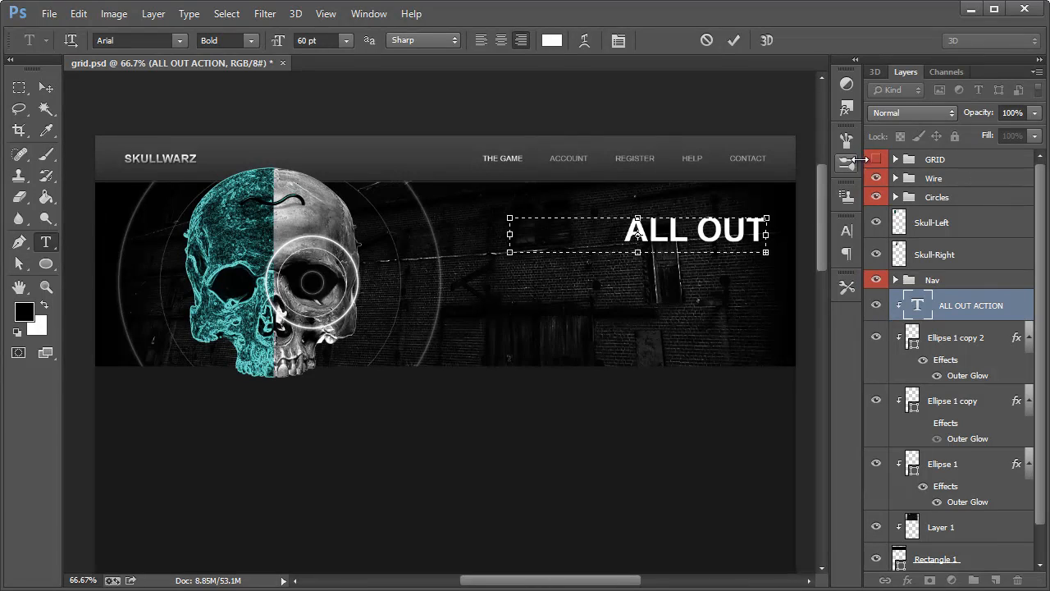
click(876, 159)
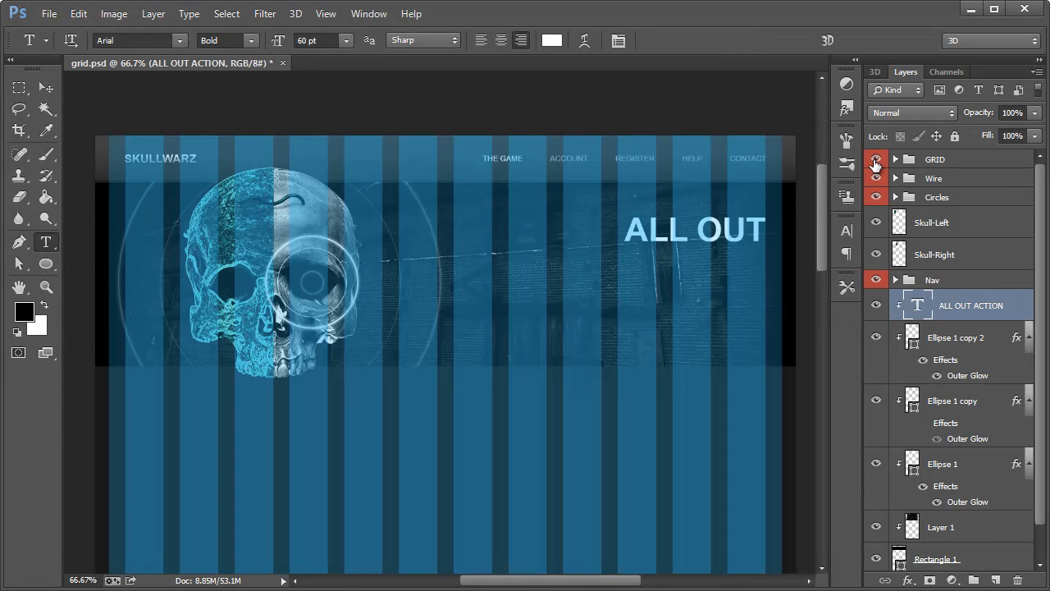
click(729, 230)
drag(502, 254, 453, 256)
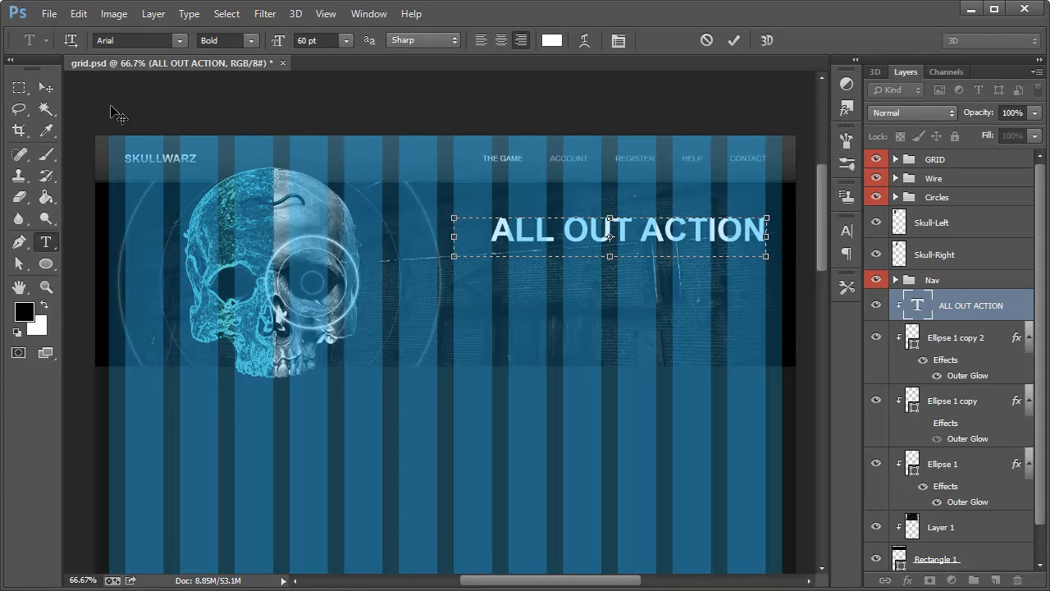
click(46, 87)
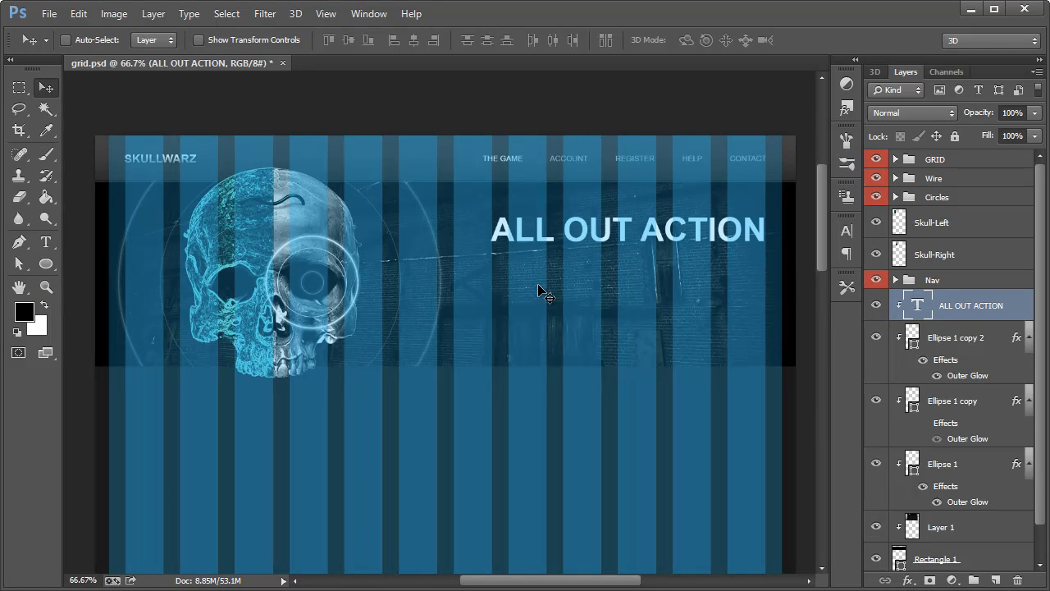
click(877, 159)
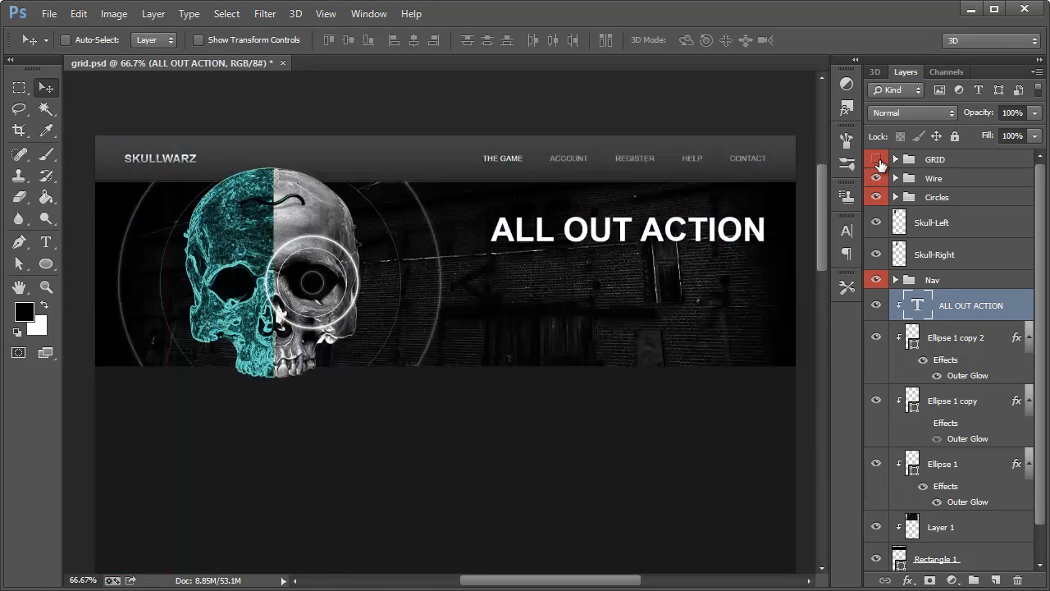
Copy the layer style of the SKULLWARZ logo text in the navigation bar.
click(46, 243)
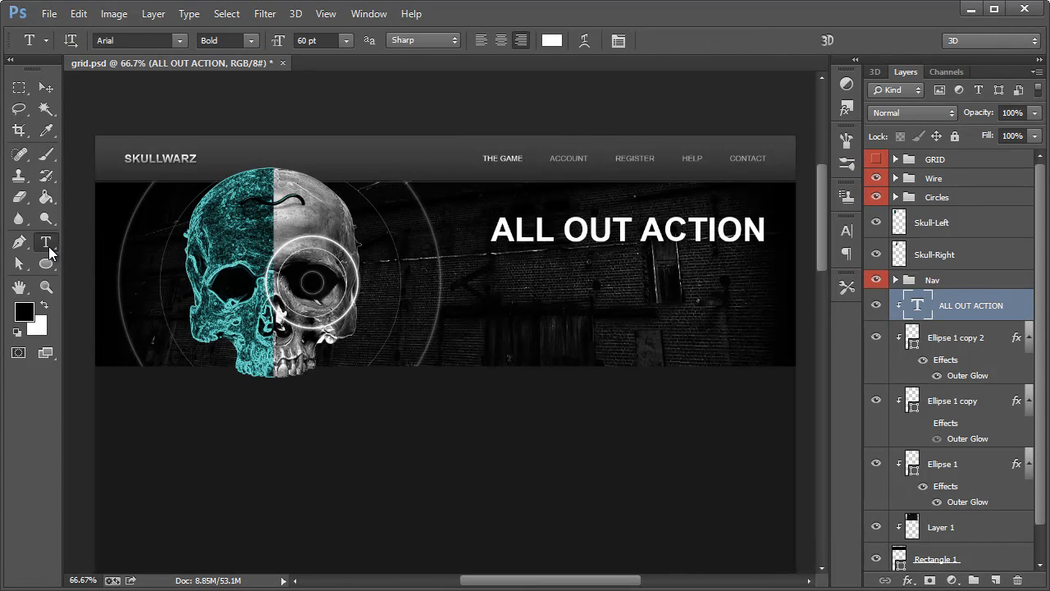
click(46, 289)
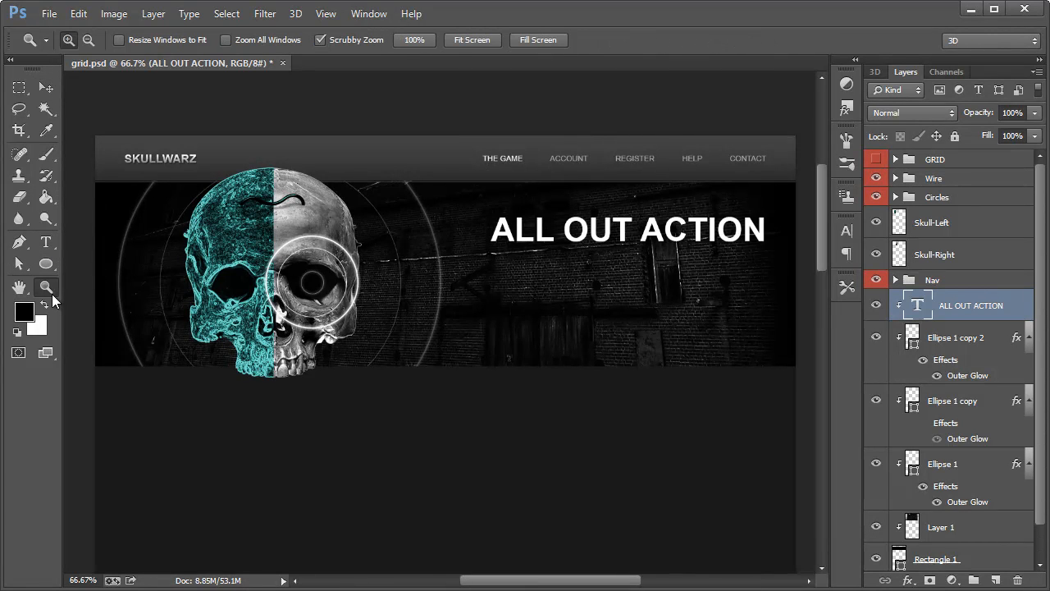
click(704, 263)
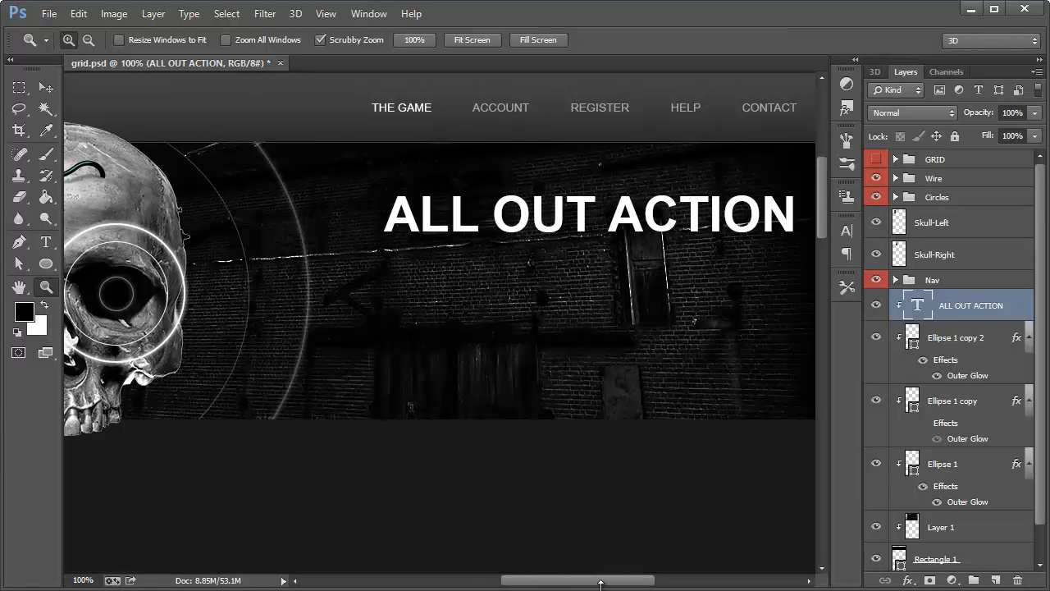
drag(608, 585, 553, 588)
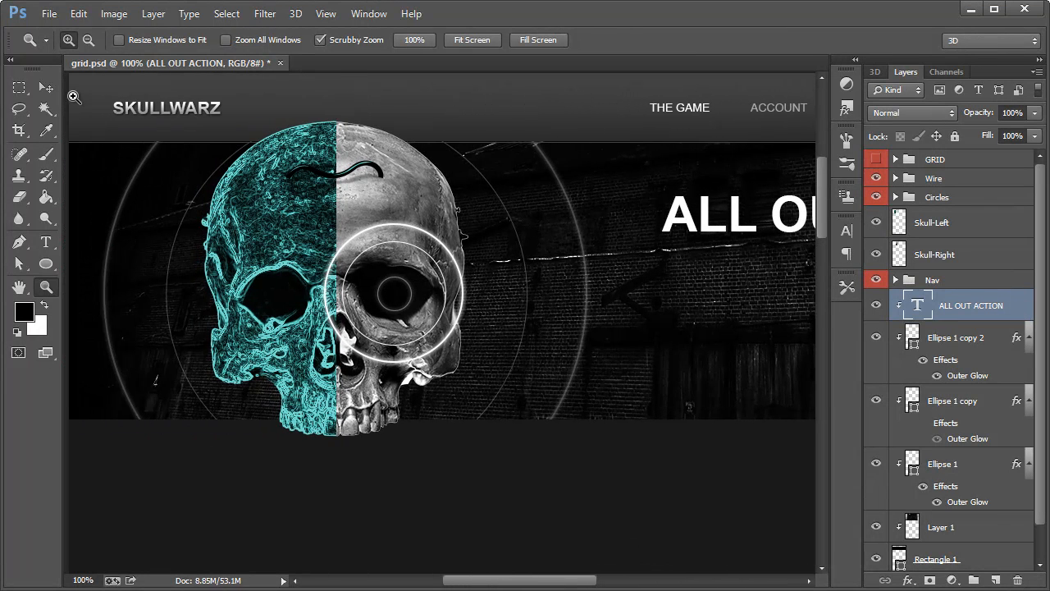
click(51, 86)
click(143, 110)
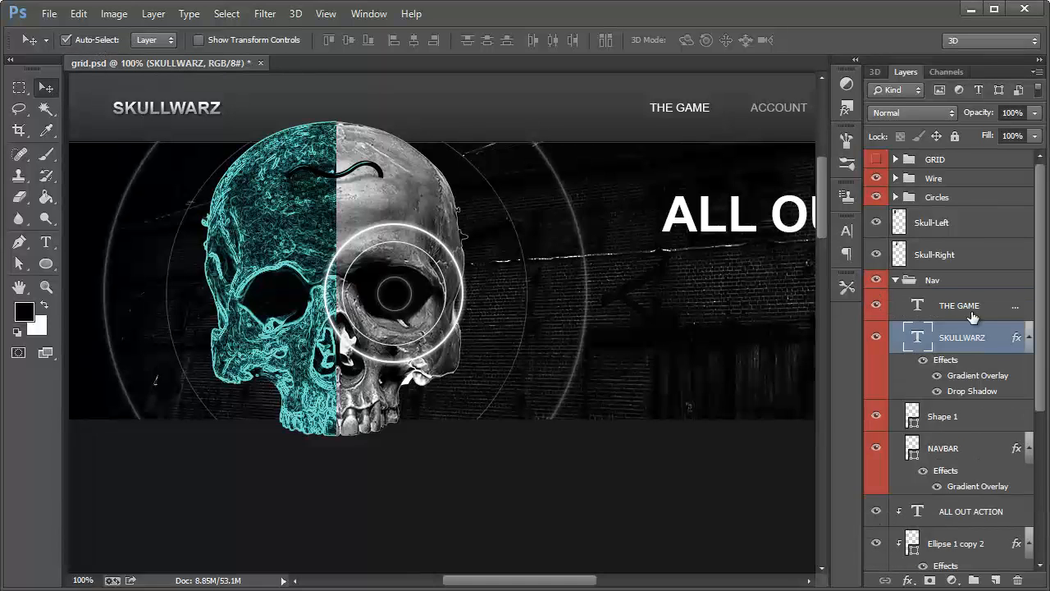
right_click(953, 338)
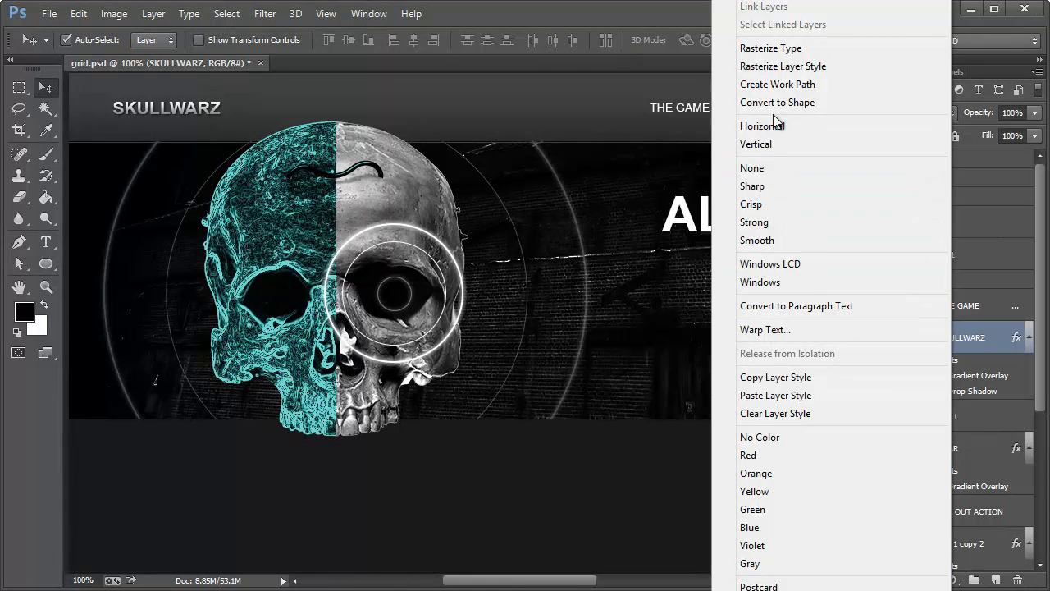
click(786, 379)
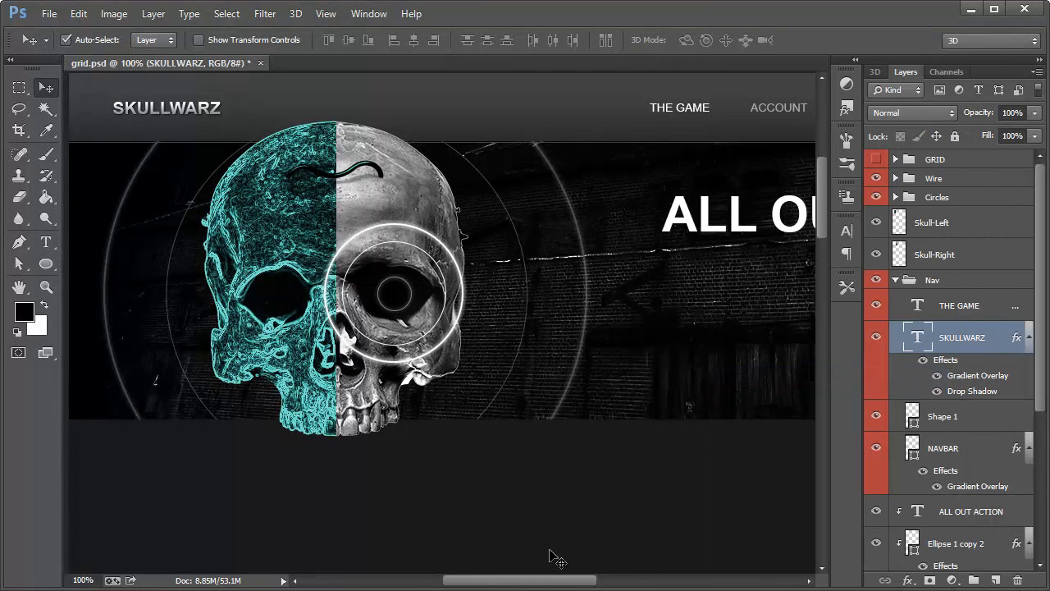
Paste the copied layer style onto the ALL OUT ACTION text layer.
drag(550, 581, 629, 580)
click(496, 217)
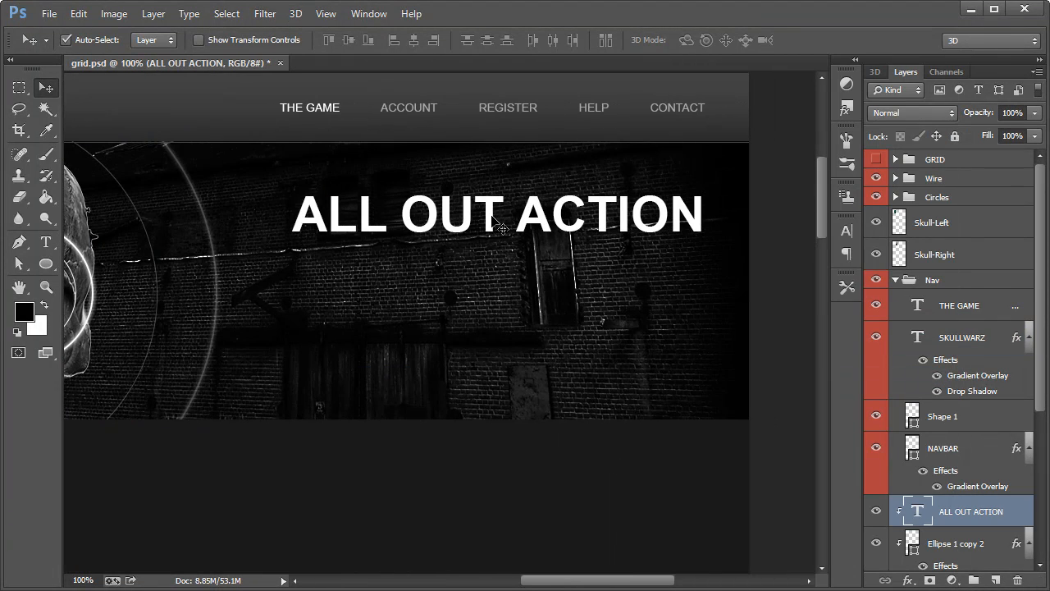
right_click(1010, 517)
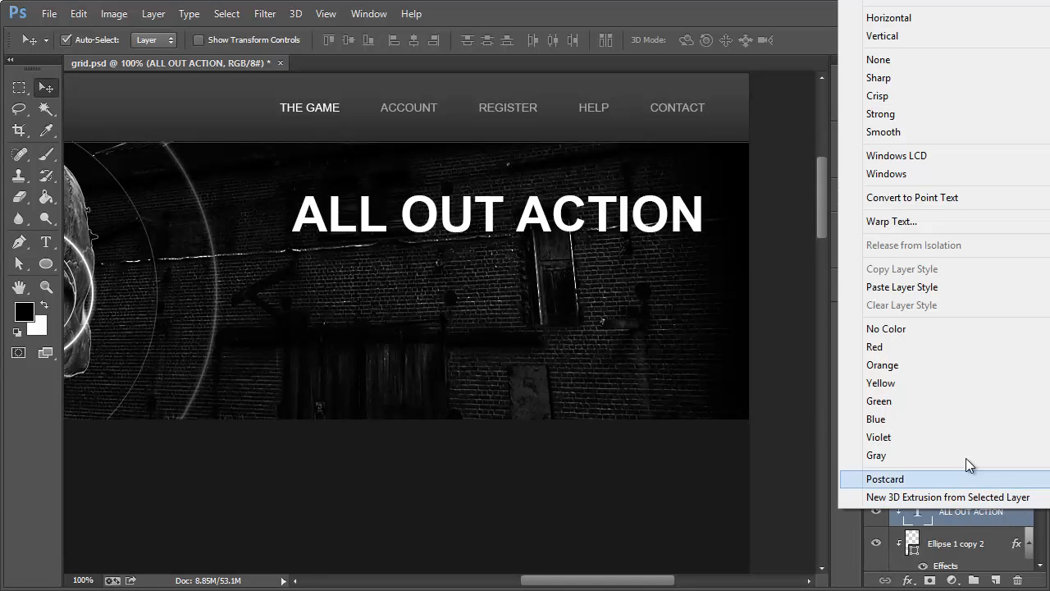
click(901, 288)
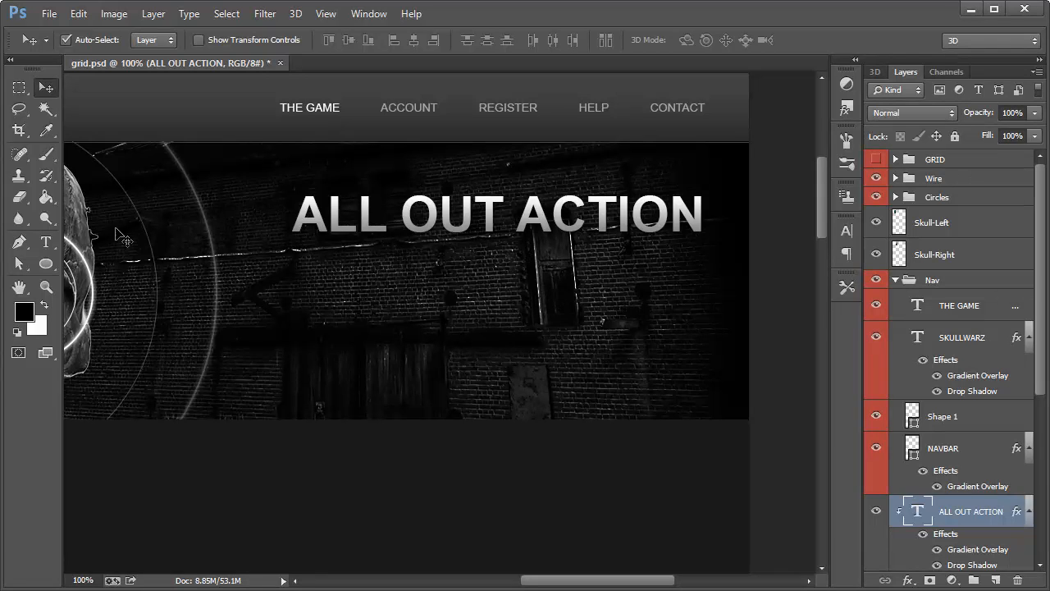
With the grid shown, add a column-aligned text frame below the headline reading PLAY THE LATEST FPS IN THE BRAND NEW FRANCHISE: SKULLWARZ.
click(45, 243)
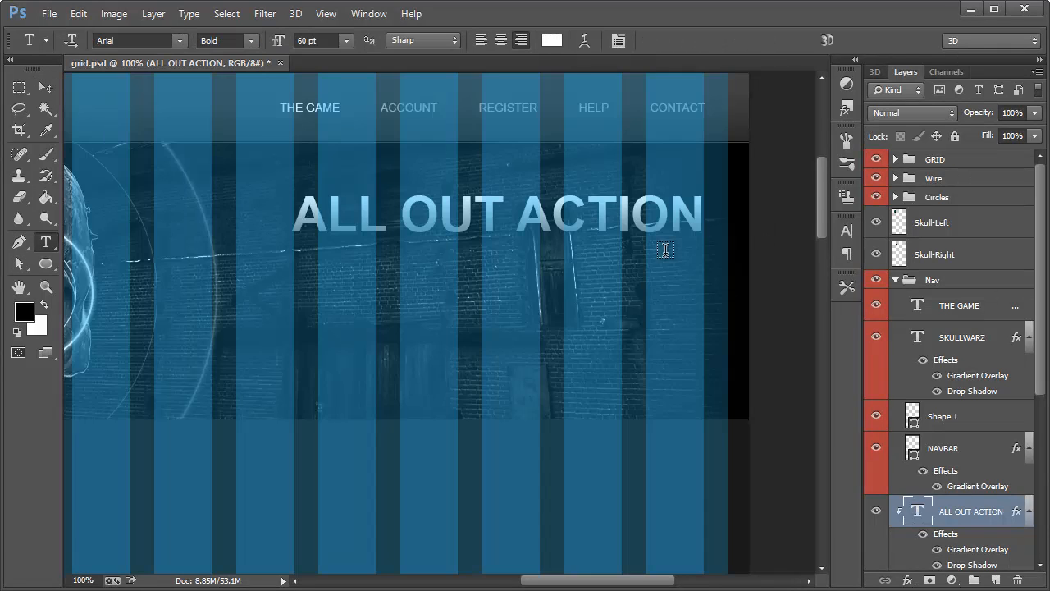
click(876, 159)
drag(237, 264, 703, 295)
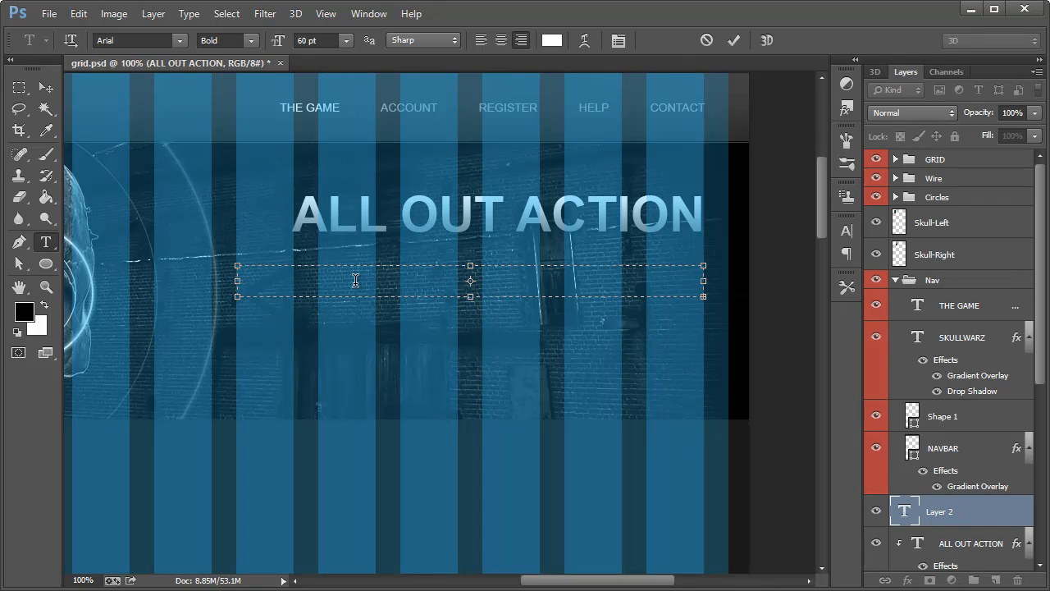
click(955, 511)
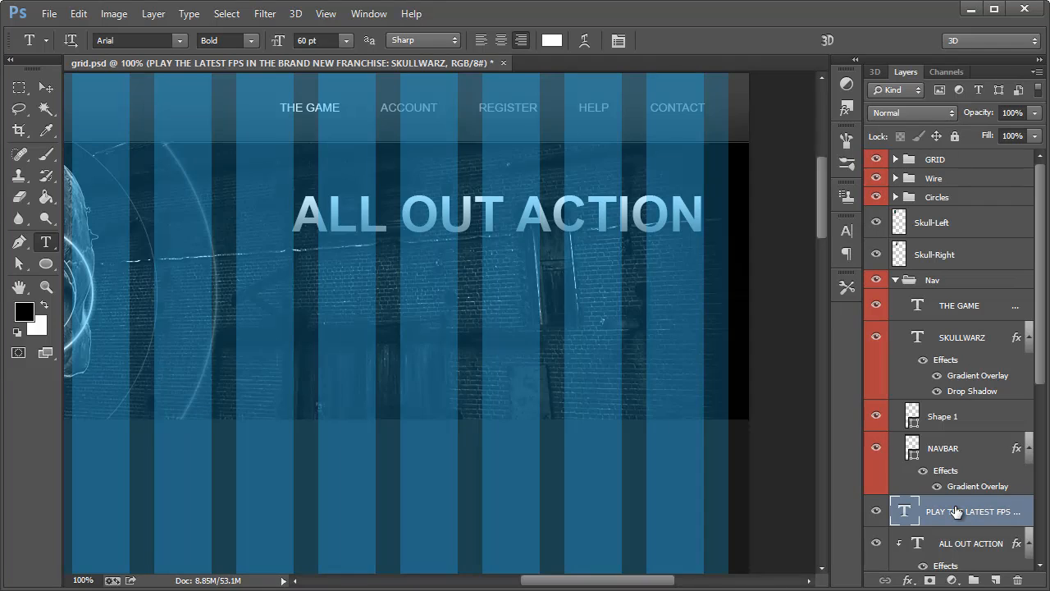
scroll(968, 500, down, 5)
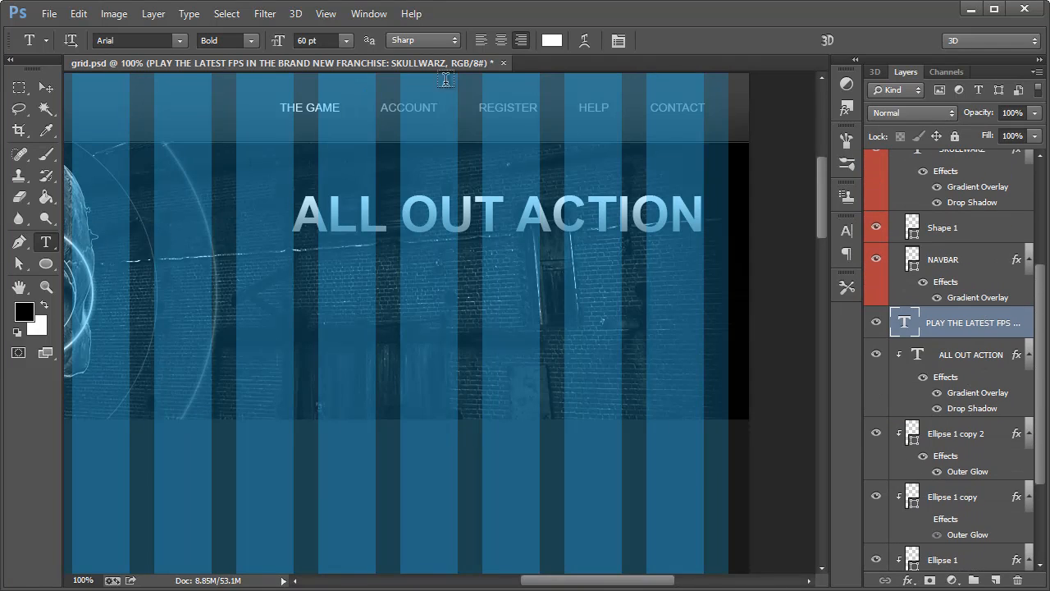
scroll(952, 261, up, 5)
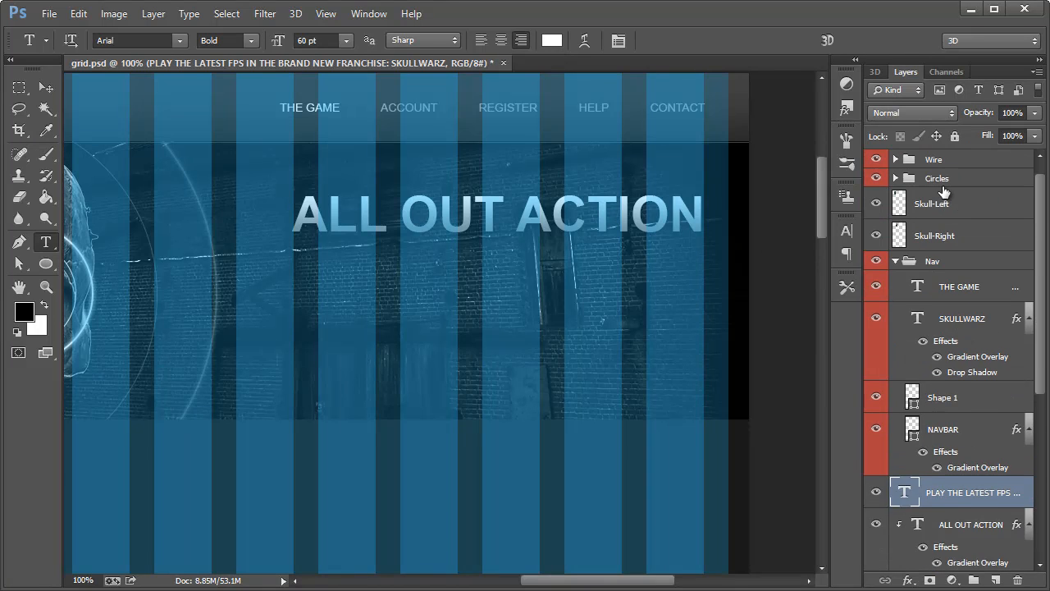
Hide the grid and move the tagline text layer to the top of the layer stack.
click(876, 159)
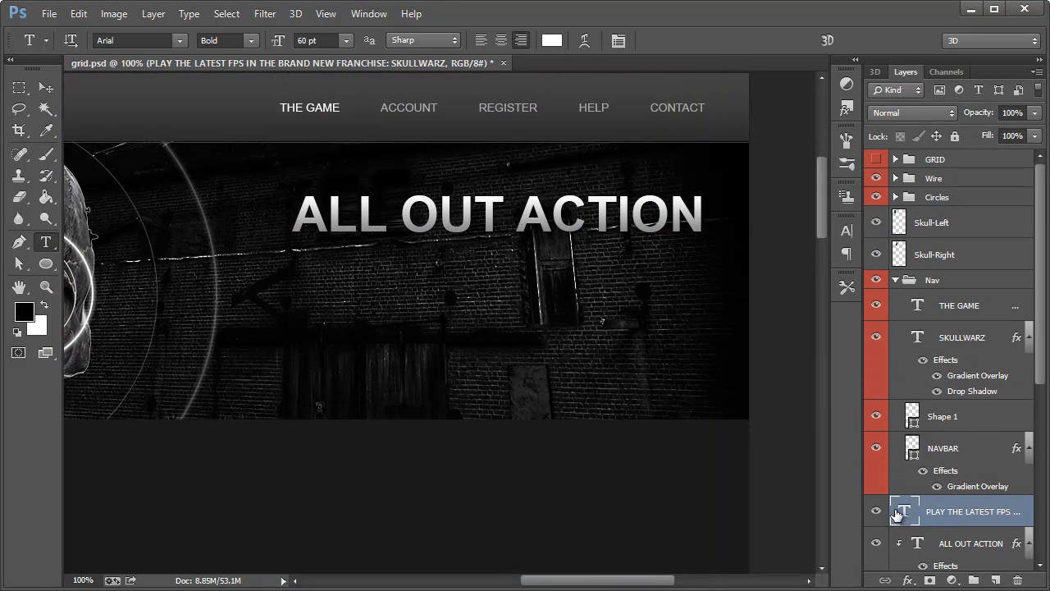
scroll(951, 510, down, 4)
scroll(951, 443, up, 3)
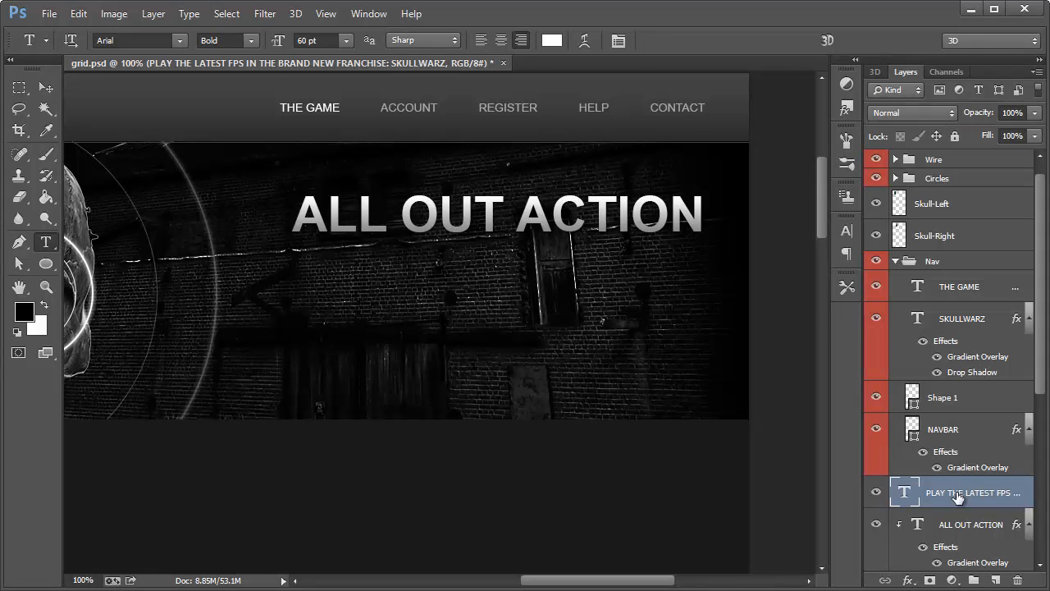
drag(957, 496, 954, 202)
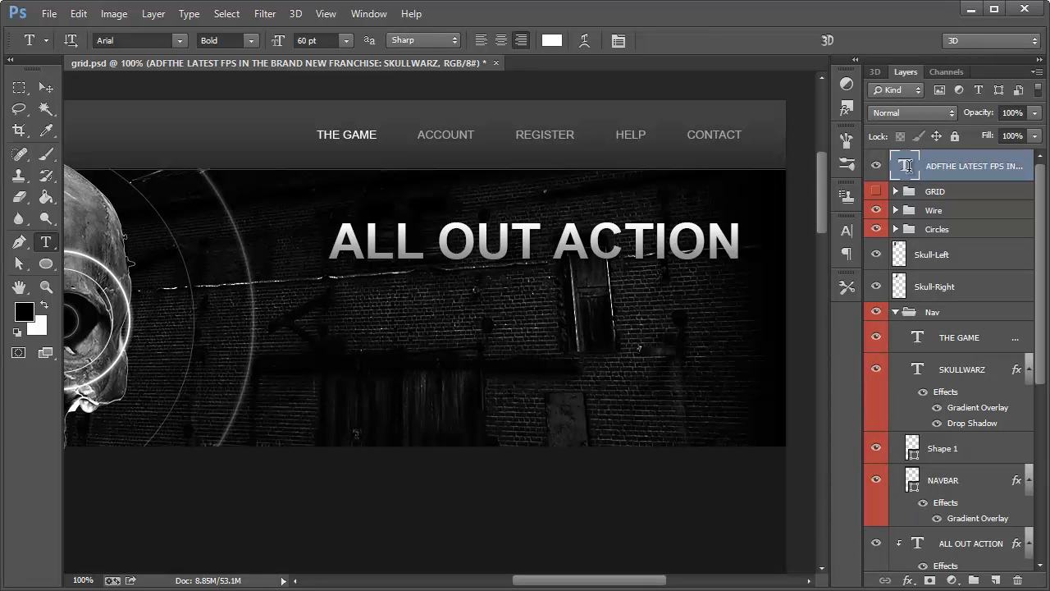
Extend the tagline's text frame downward and set all of its text to 18 pt.
click(529, 287)
drag(507, 291, 507, 370)
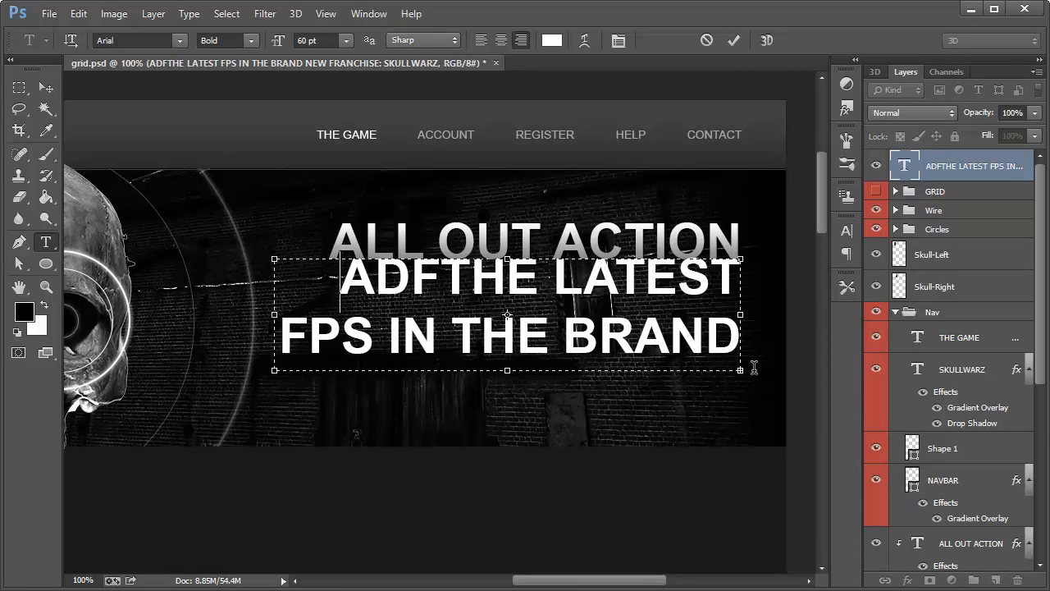
drag(741, 367, 302, 250)
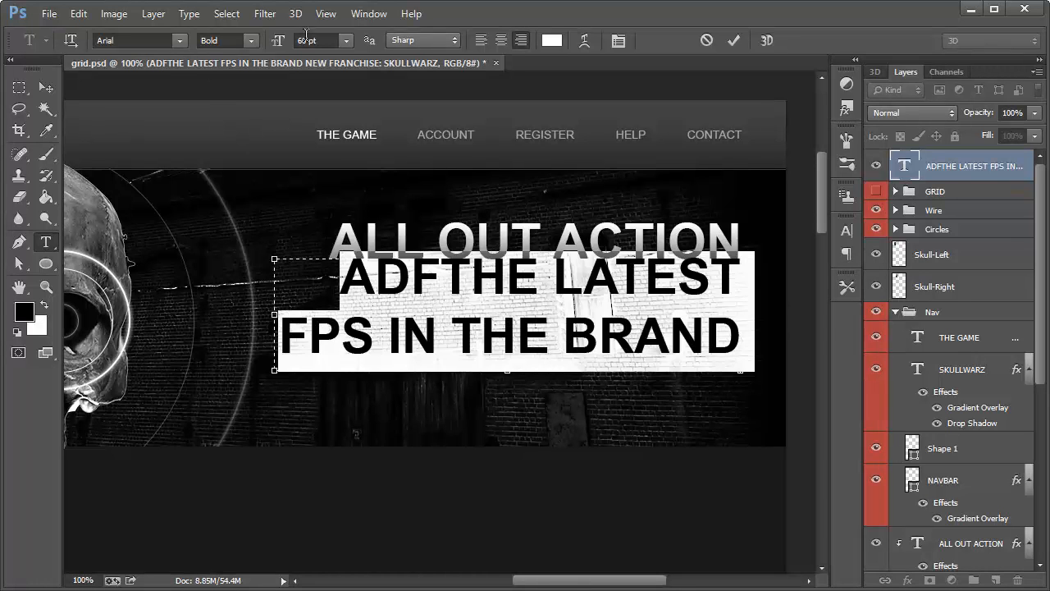
click(346, 45)
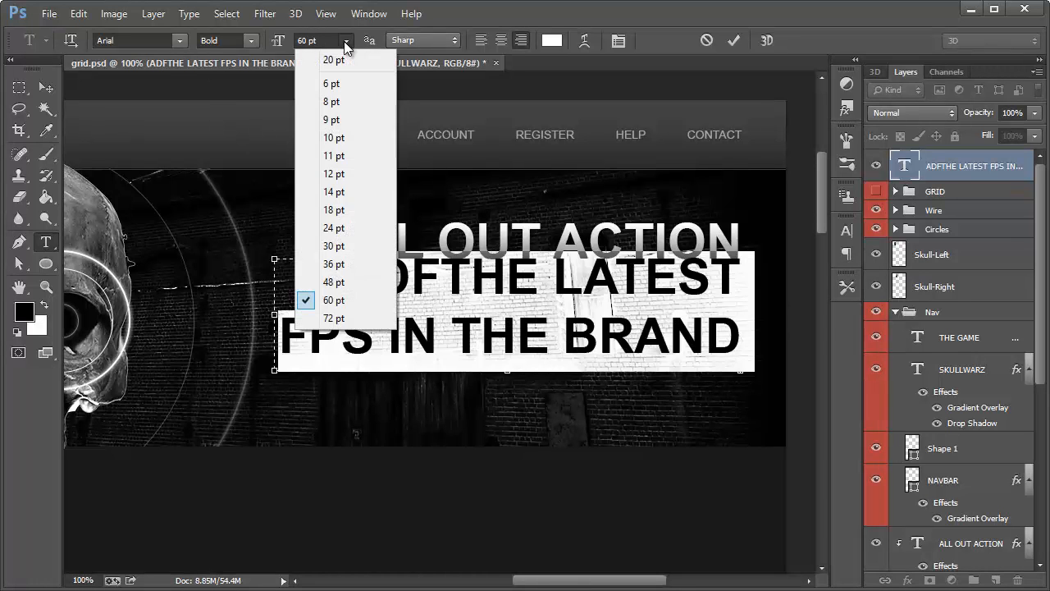
click(340, 210)
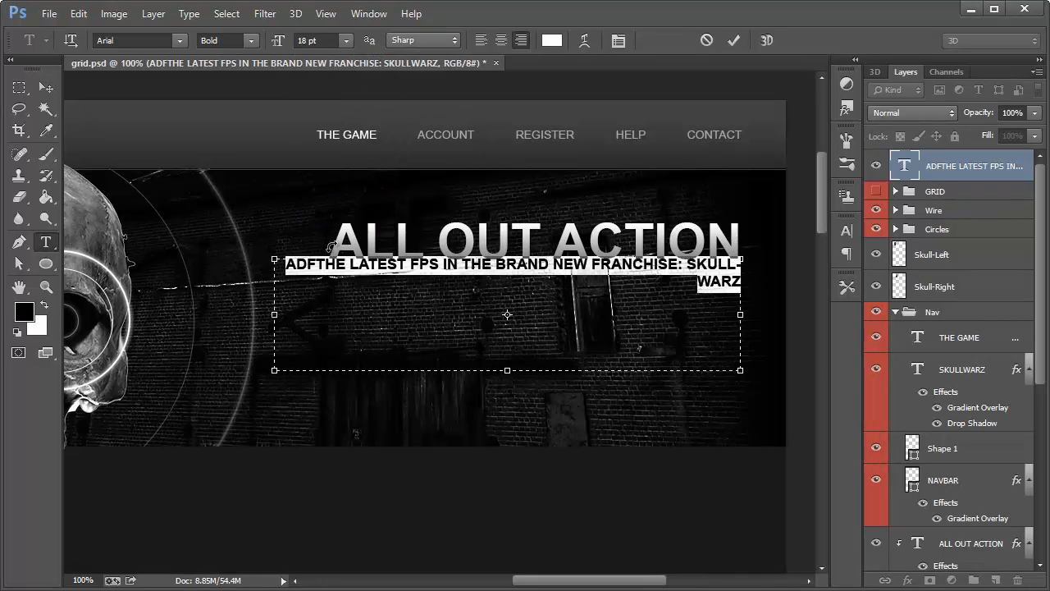
Set the selected tagline text to 16 pt and change its font weight to Regular.
click(348, 43)
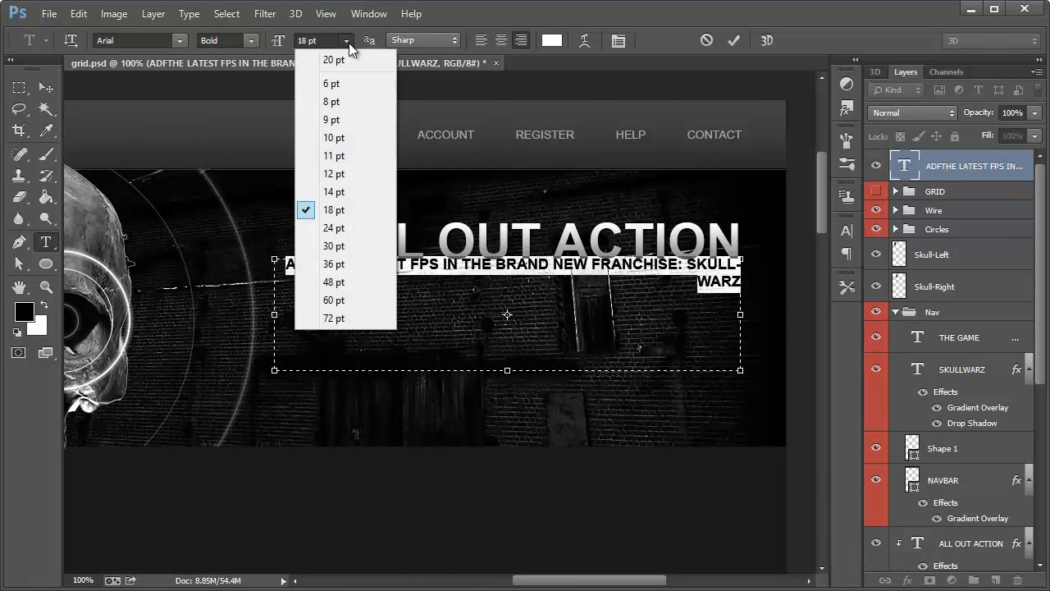
click(309, 38)
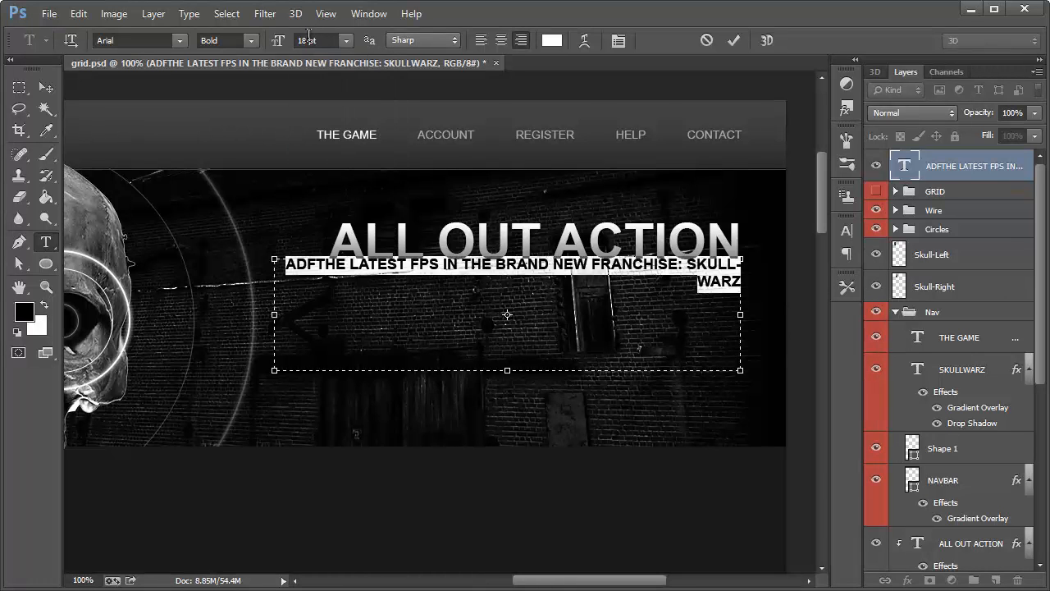
drag(309, 41, 277, 45)
text(16)
key(Return)
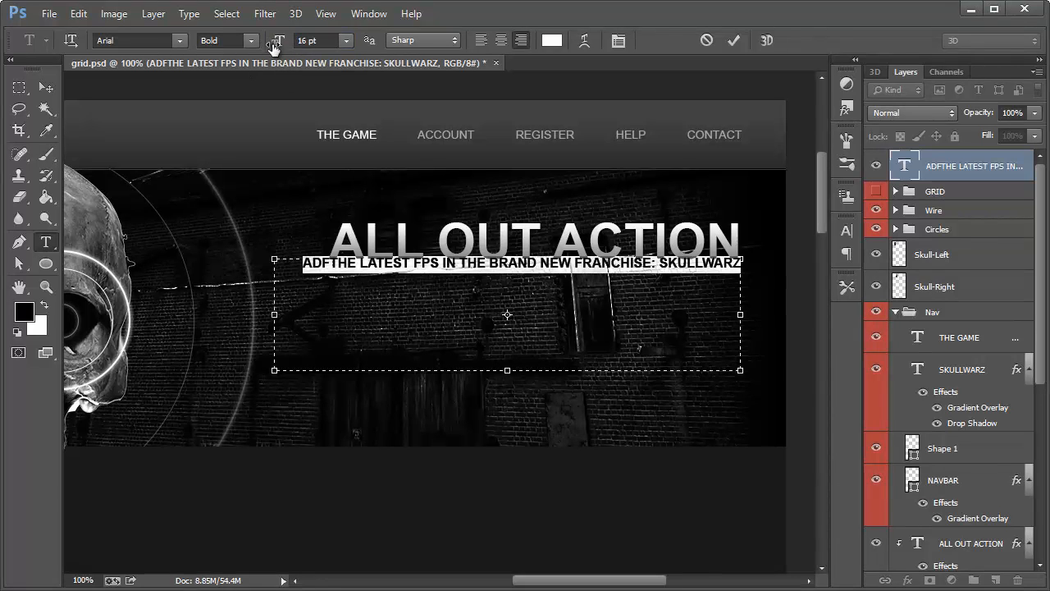
click(220, 40)
click(215, 69)
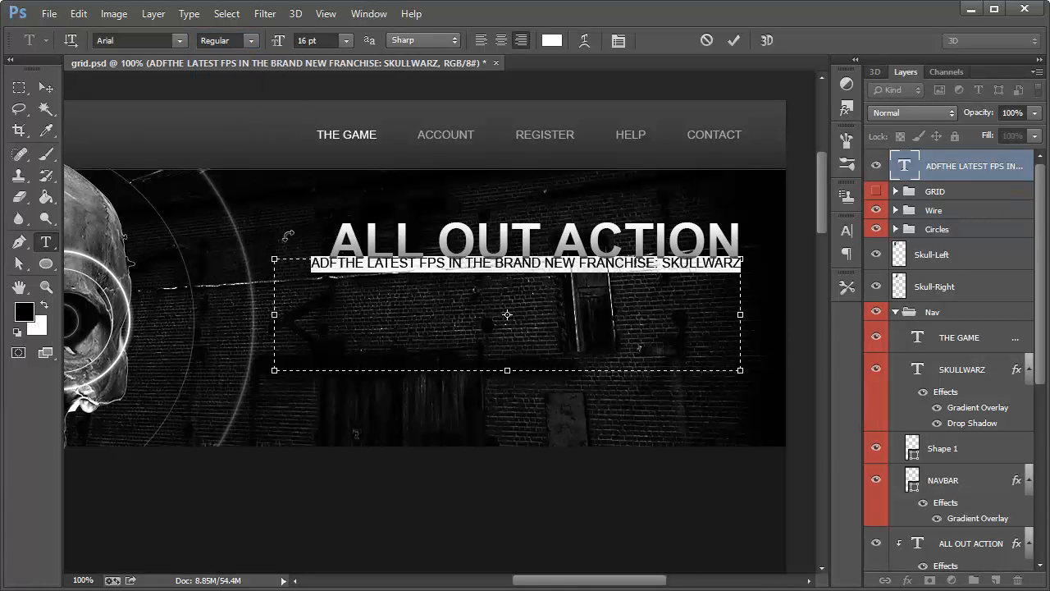
Replace the stray letters ADF at the start of the tagline with TRY and a matching space before THE LATEST.
click(358, 267)
drag(337, 261, 277, 262)
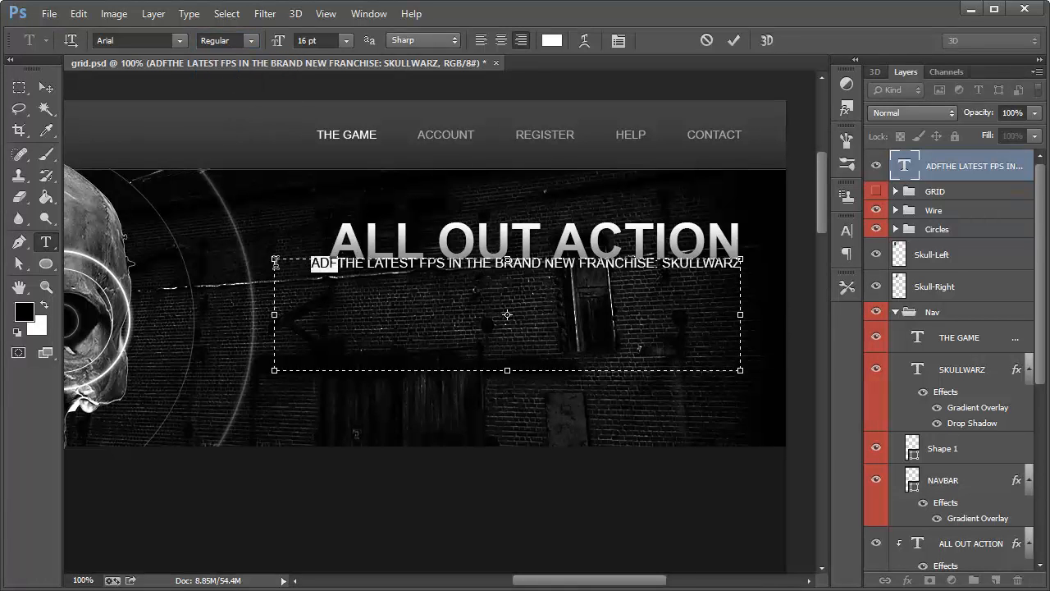
key(BackSpace)
text(TRY)
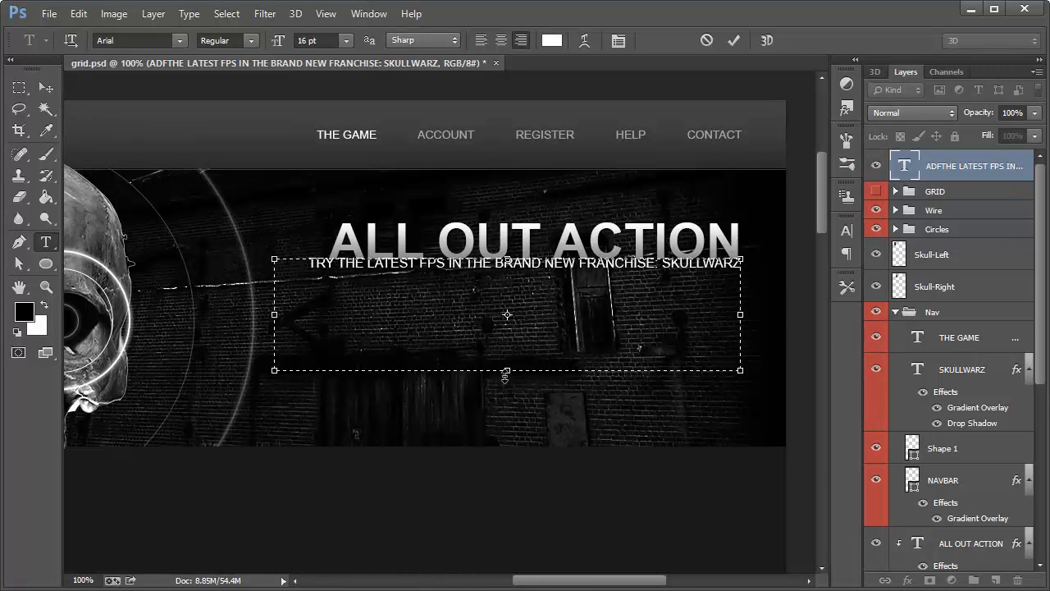
Shorten the tagline's text frame to fit its single line and shift it slightly lower beneath the headline.
drag(507, 370, 499, 292)
click(46, 87)
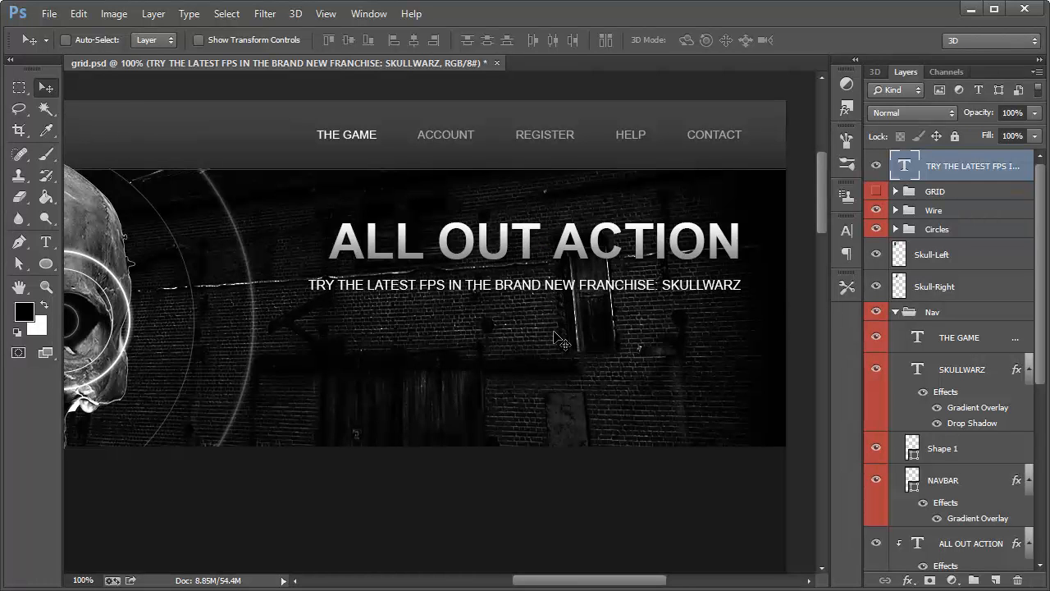
scroll(574, 422, down, 2)
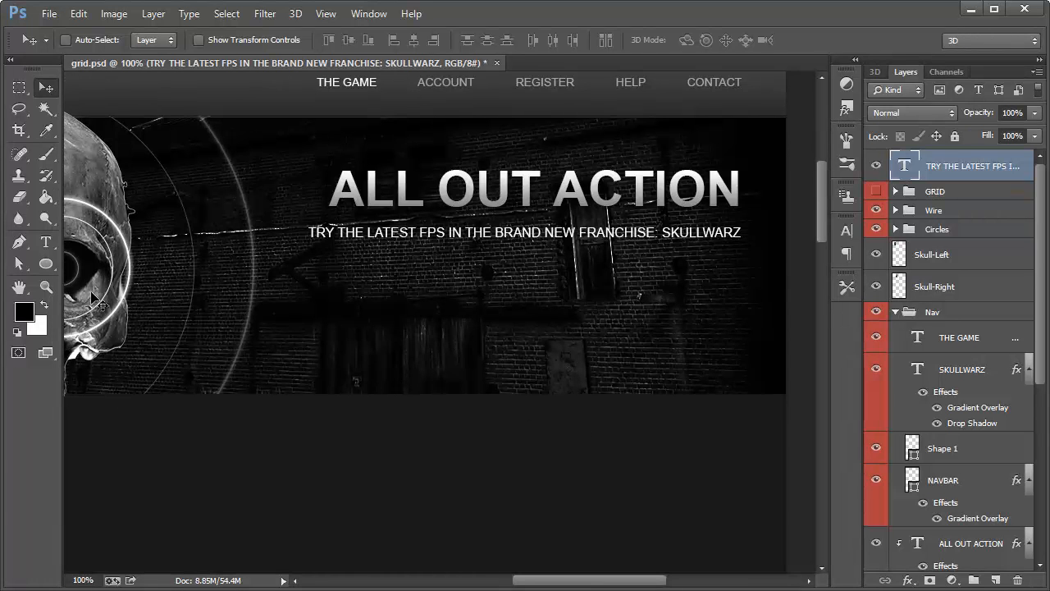
Move the tagline text layer back down the stack to directly above the ALL OUT ACTION layer.
click(46, 286)
right_click(277, 282)
click(313, 382)
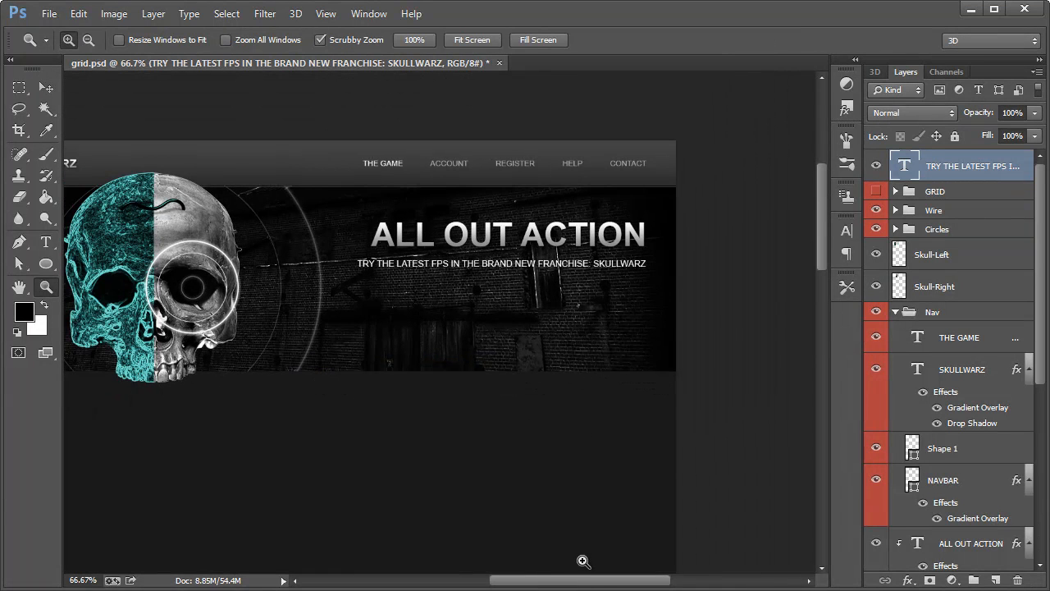
mouse_move(589, 583)
mouse_down()
mouse_move(536, 582)
mouse_move(582, 583)
mouse_up()
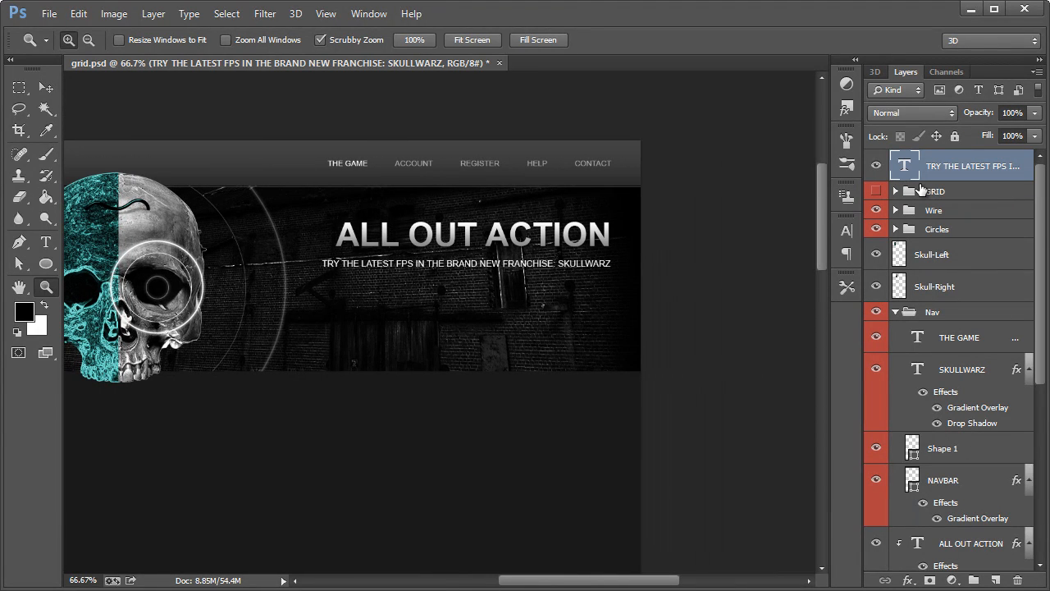
click(876, 191)
click(876, 191)
drag(973, 172, 962, 514)
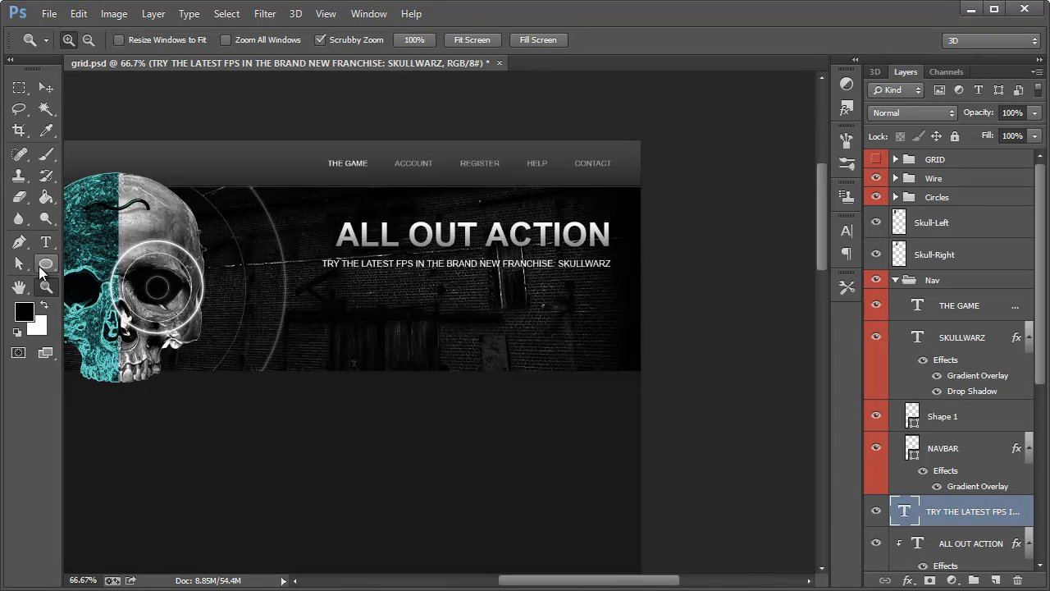
With the grid shown, draw a column-aligned rounded rectangle about 371 by 78 px with a 4 px radius below the tagline.
drag(46, 264, 116, 283)
click(114, 275)
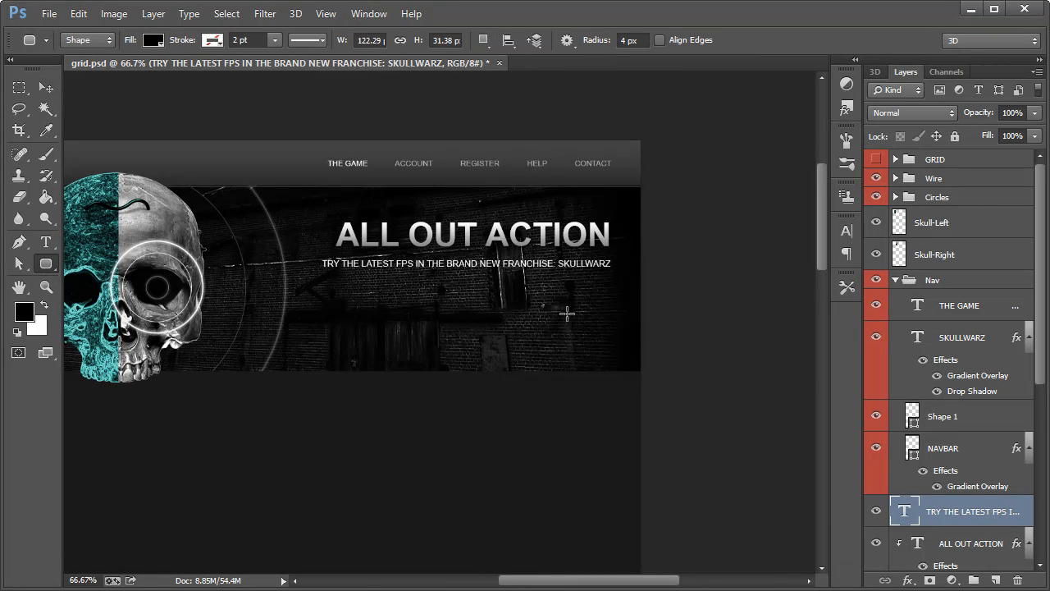
click(876, 160)
click(940, 160)
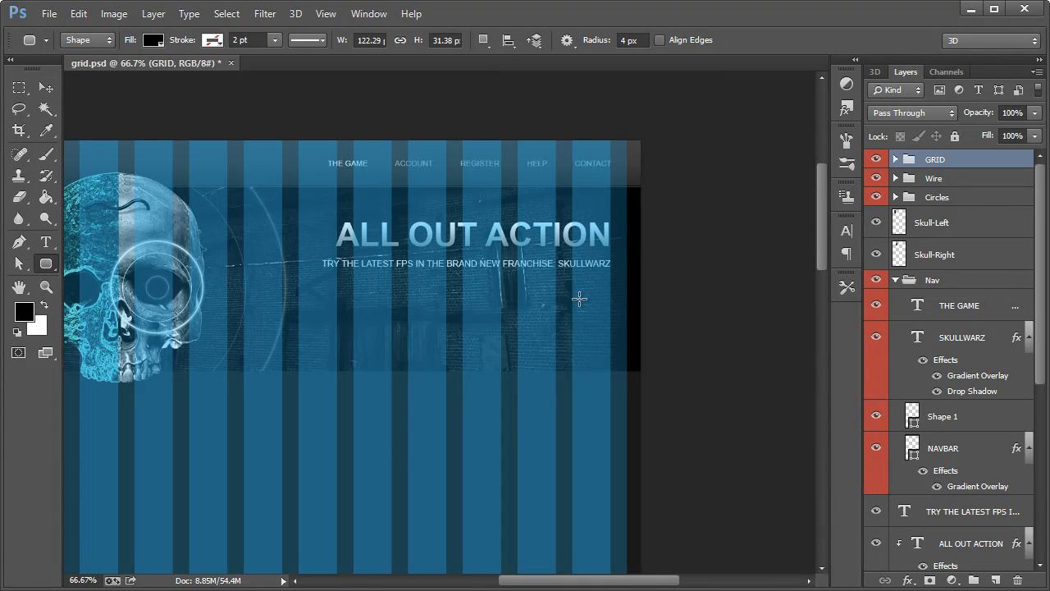
drag(609, 294, 408, 334)
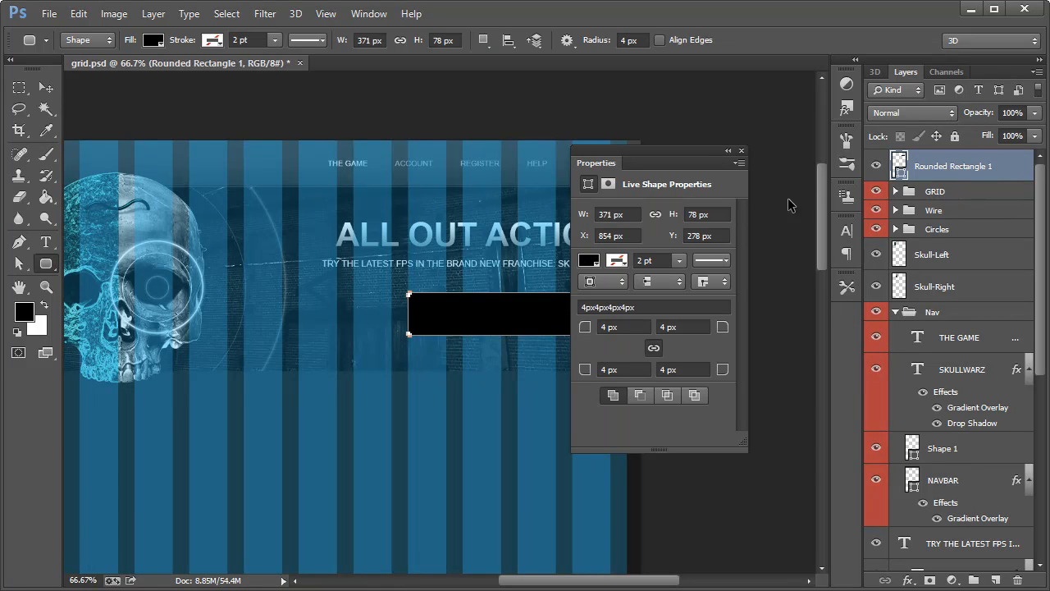
Move the rounded rectangle layer below NAVBAR, directly above the tagline text layer, and hide the grid.
key(ctrl+h)
key(ctrl+h)
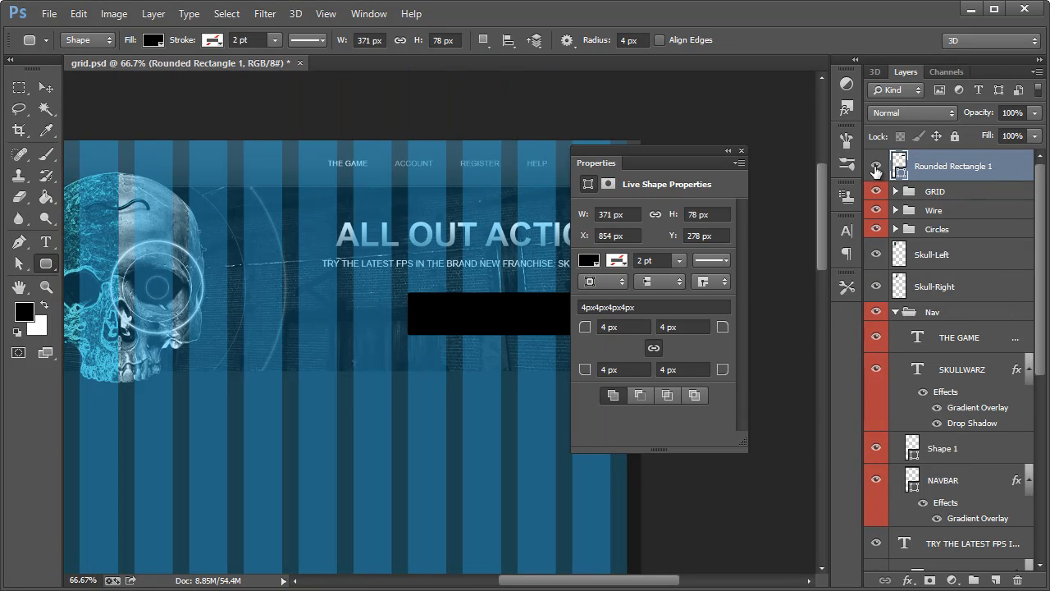
click(741, 151)
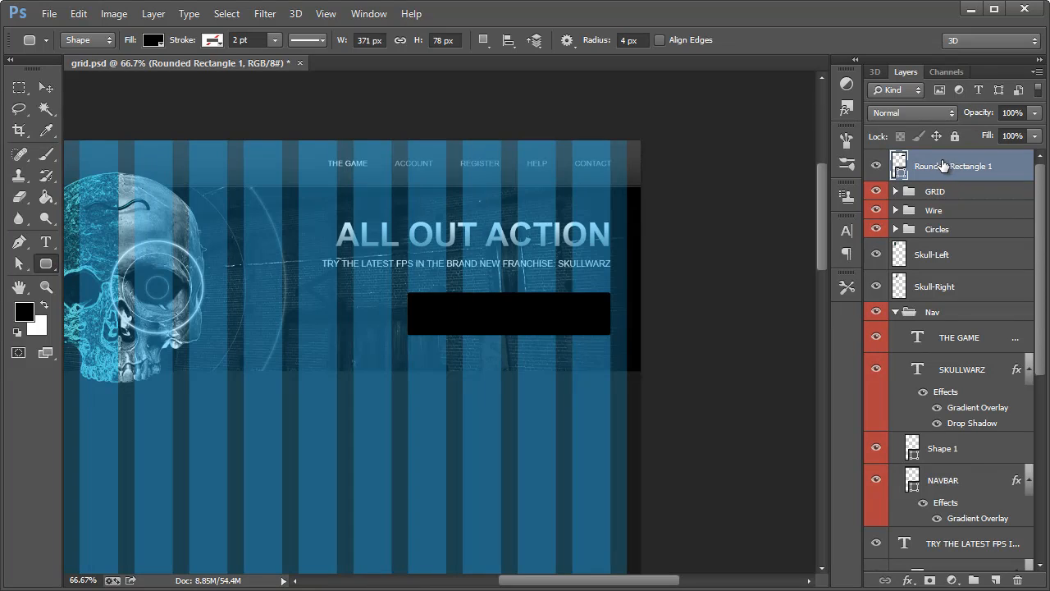
drag(945, 166, 932, 525)
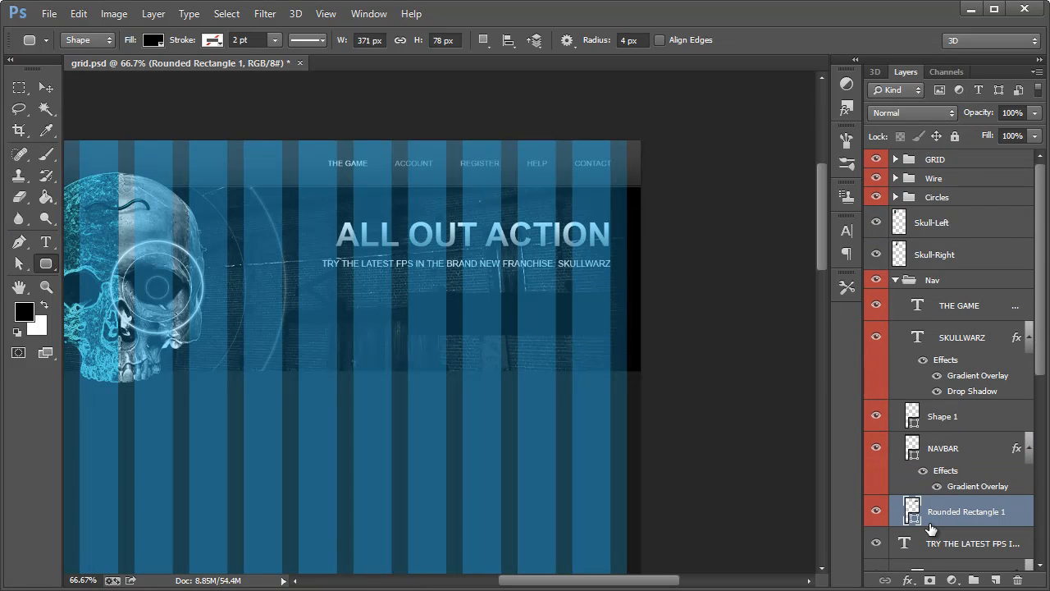
click(875, 159)
double_click(913, 510)
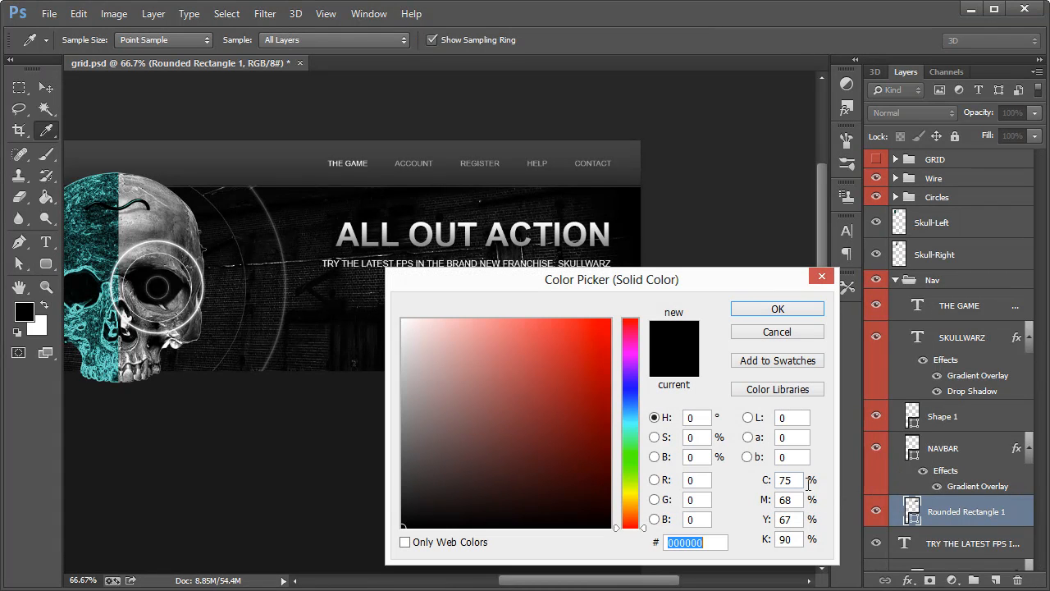
drag(587, 280, 564, 365)
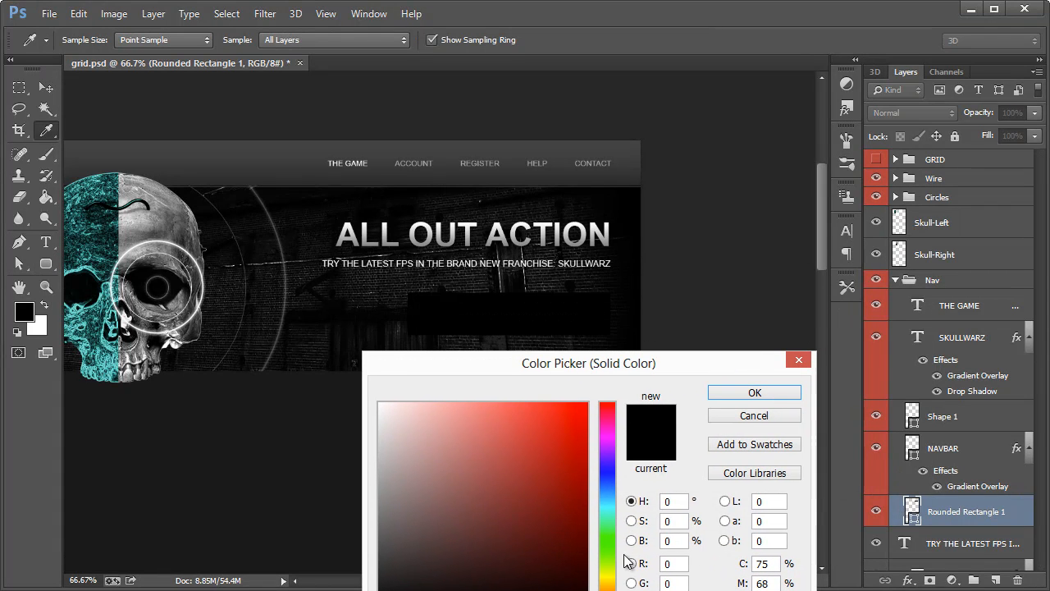
click(612, 587)
drag(612, 587, 612, 589)
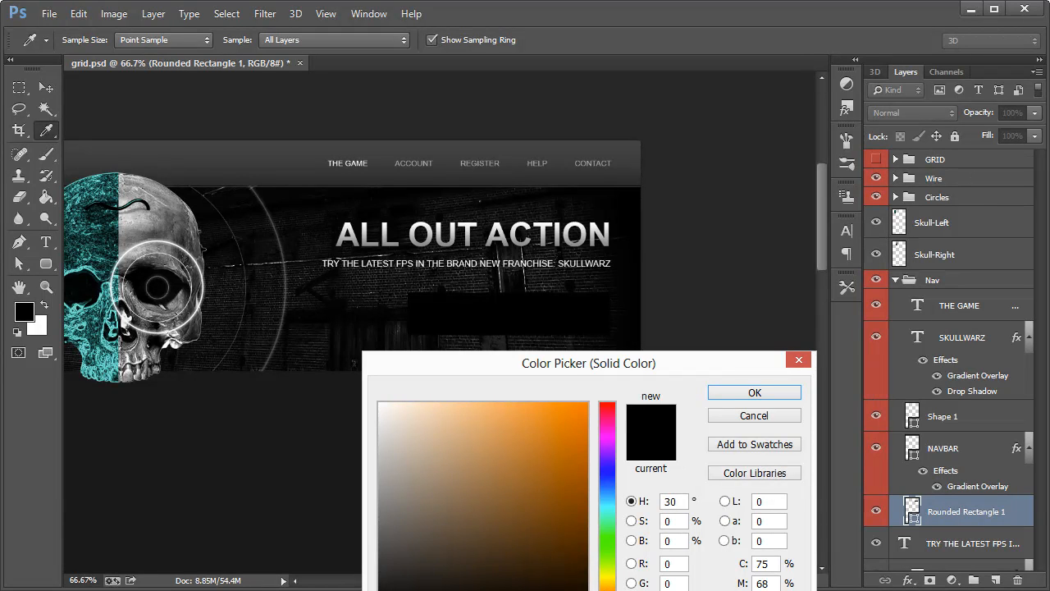
drag(582, 453, 591, 397)
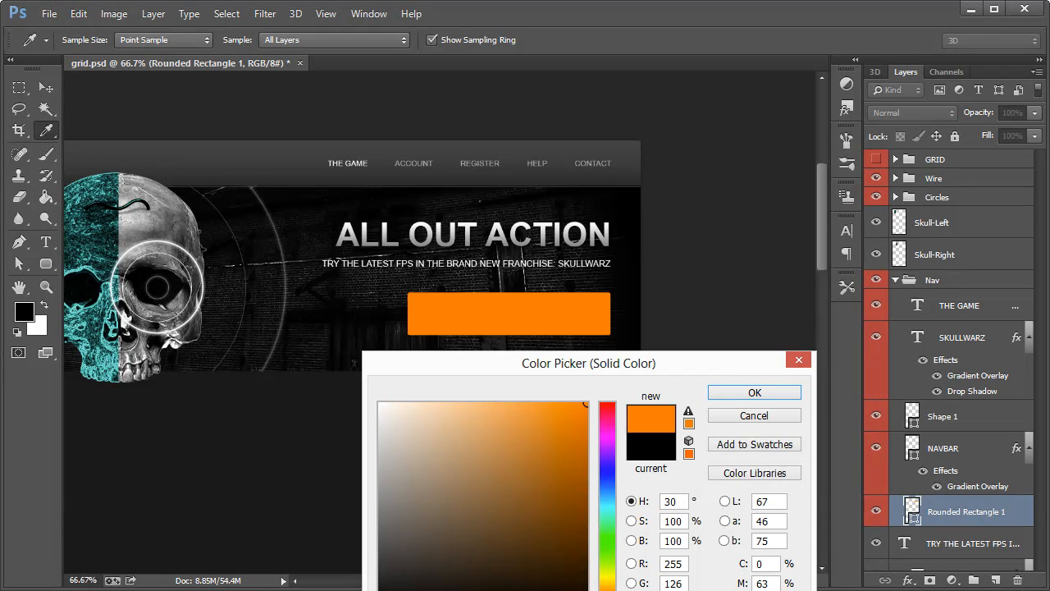
drag(610, 588, 609, 590)
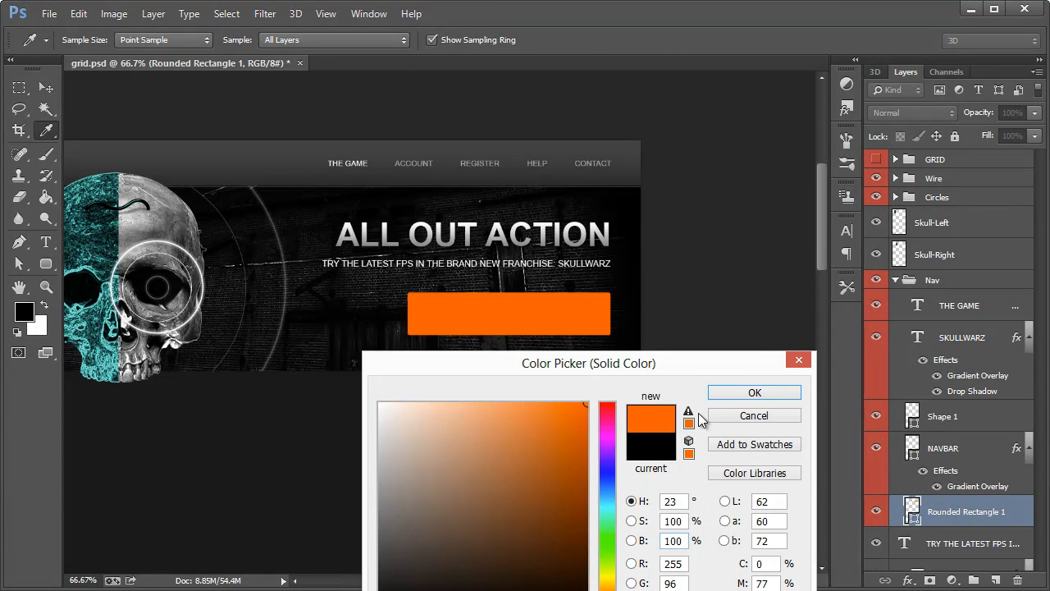
drag(695, 358, 703, 280)
click(677, 547)
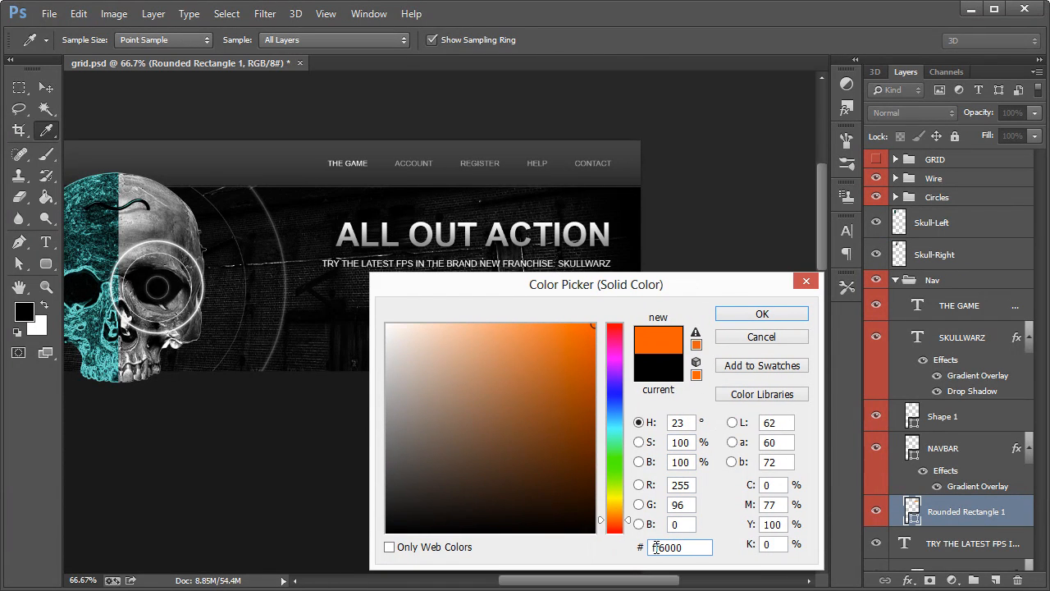
click(765, 336)
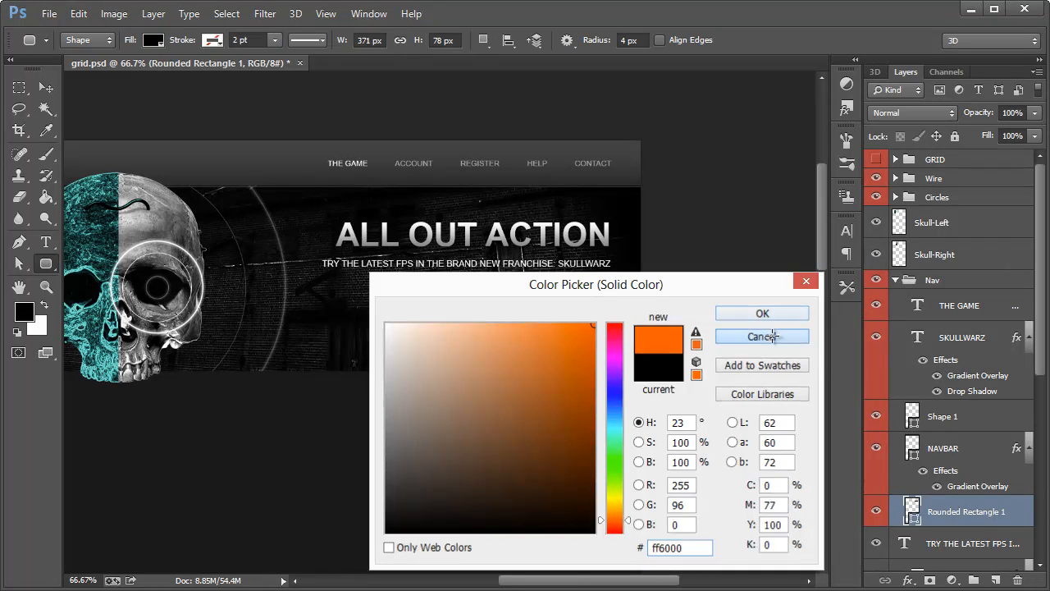
Set the rounded rectangle's fill color to orange, #ff6000.
double_click(911, 511)
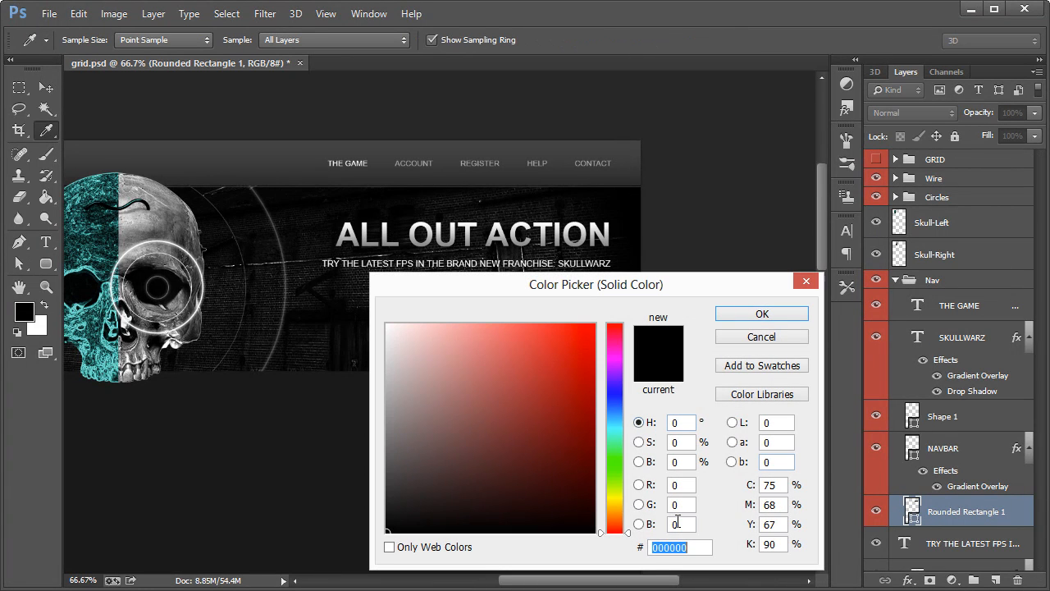
text(ff6)
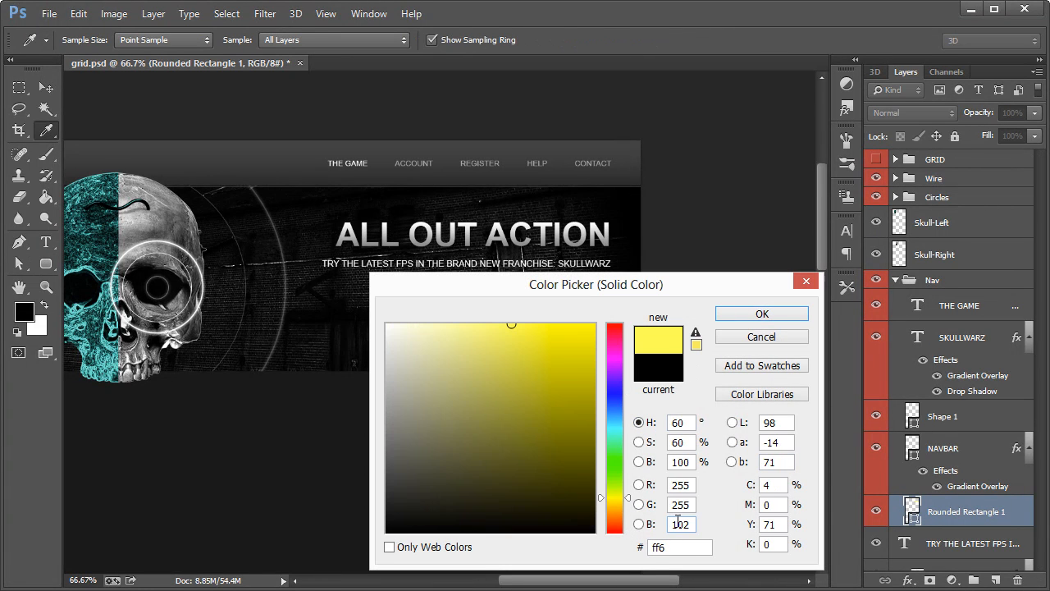
text(6)
key(BackSpace)
text(000)
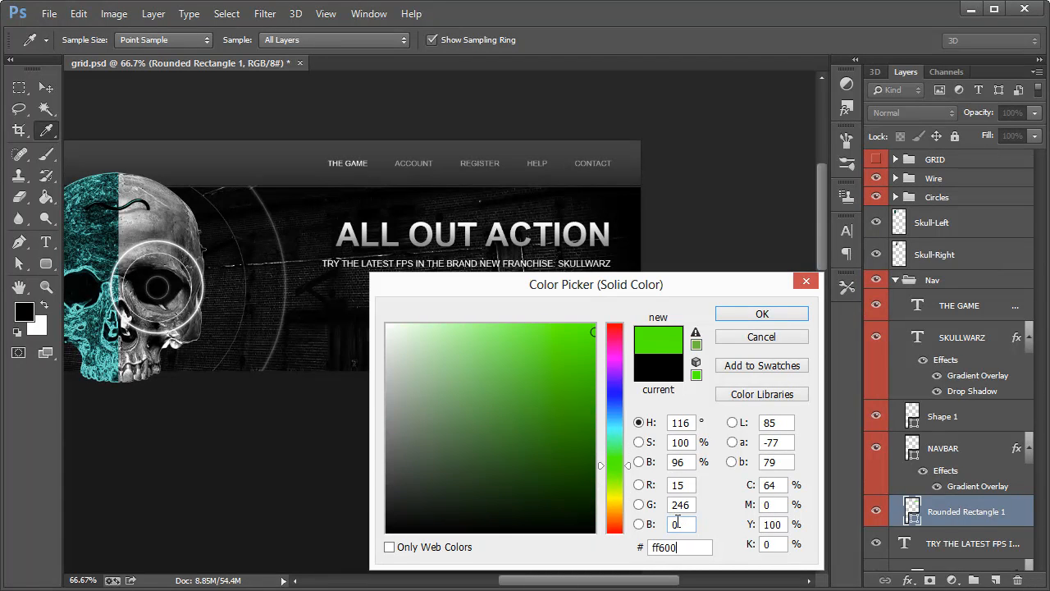
click(767, 313)
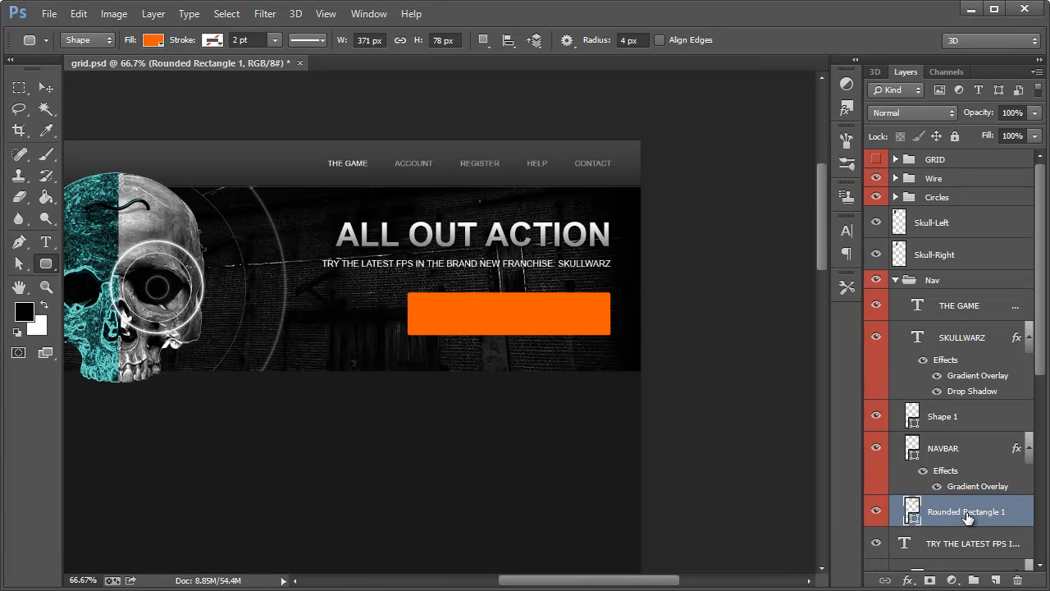
Set the orange rounded rectangle layer's blend mode to Screen.
click(904, 114)
scroll(904, 115, down, 9)
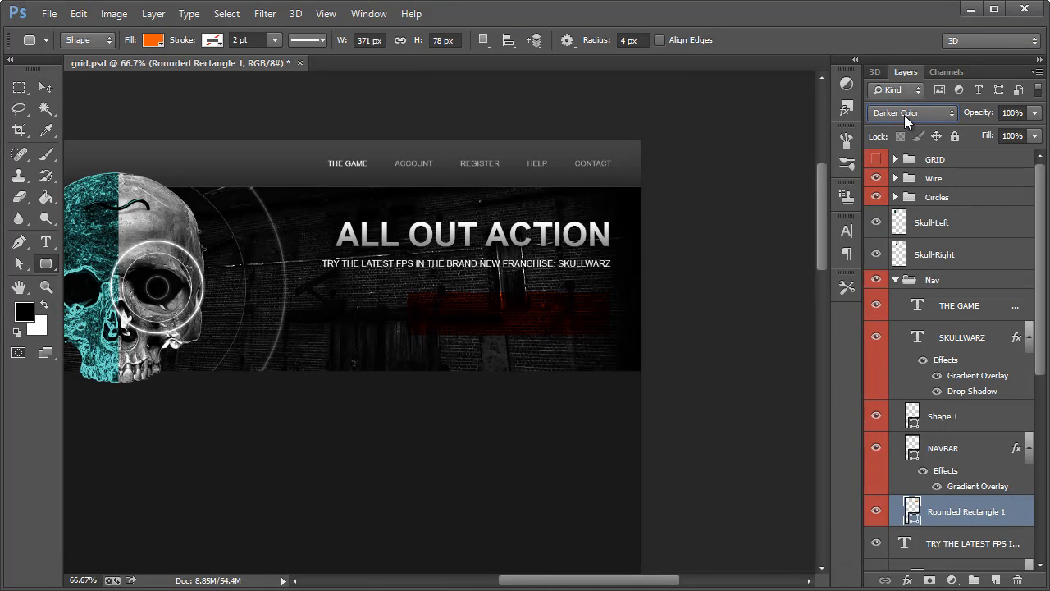
scroll(904, 115, up, 1)
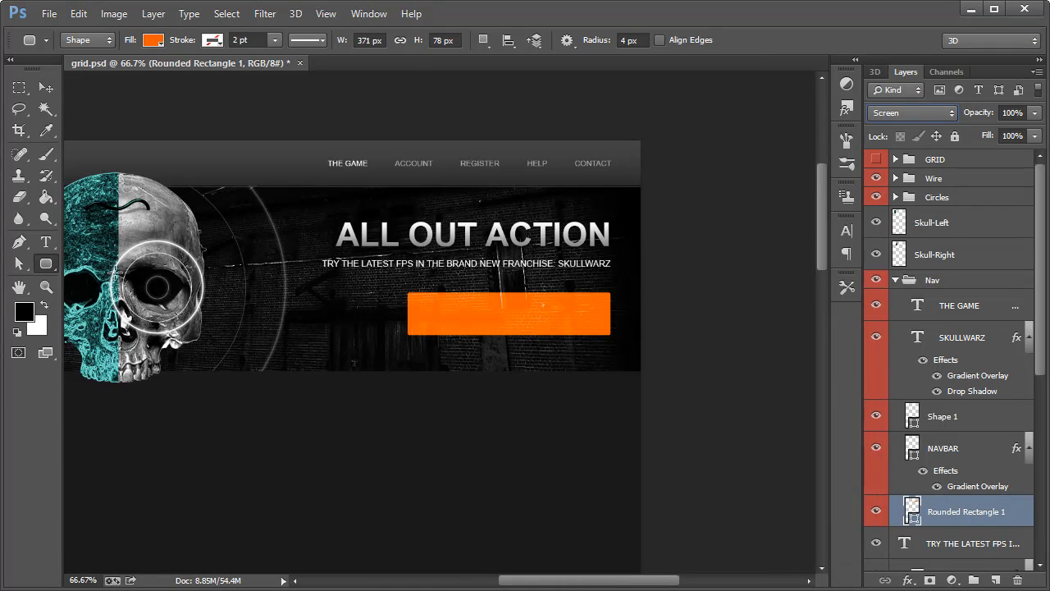
Duplicate the ALL OUT ACTION text layer and place the copy directly above the Rounded Rectangle 1 layer.
click(46, 88)
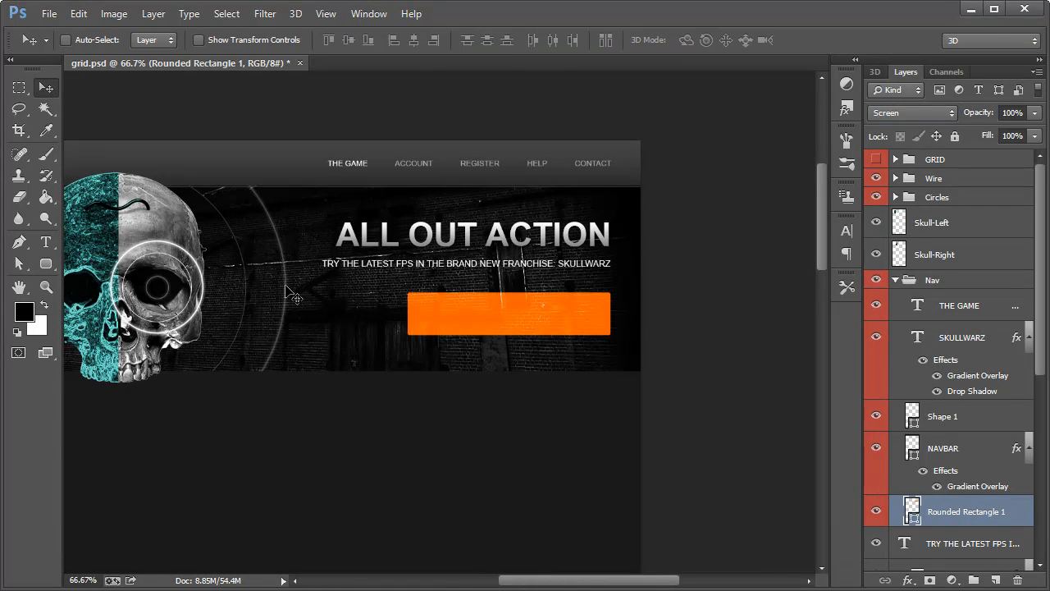
ctrl+click(500, 233)
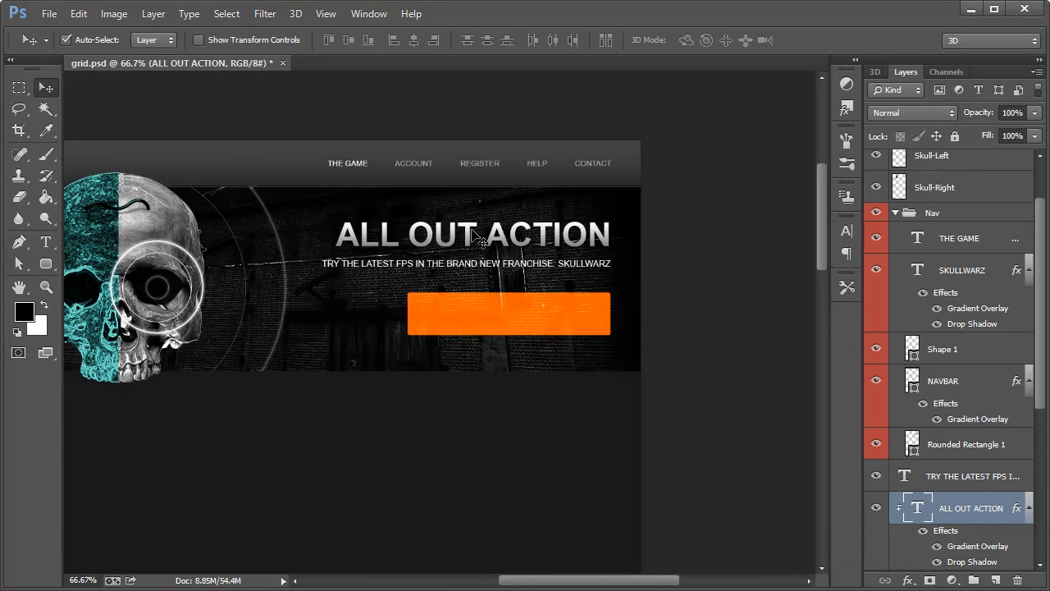
right_click(964, 517)
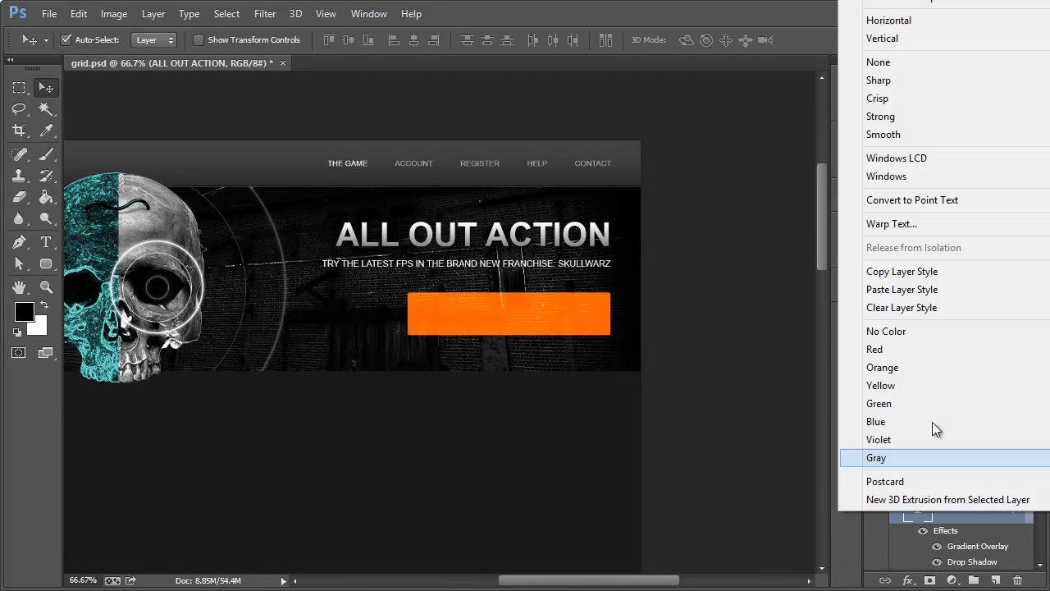
click(903, 0)
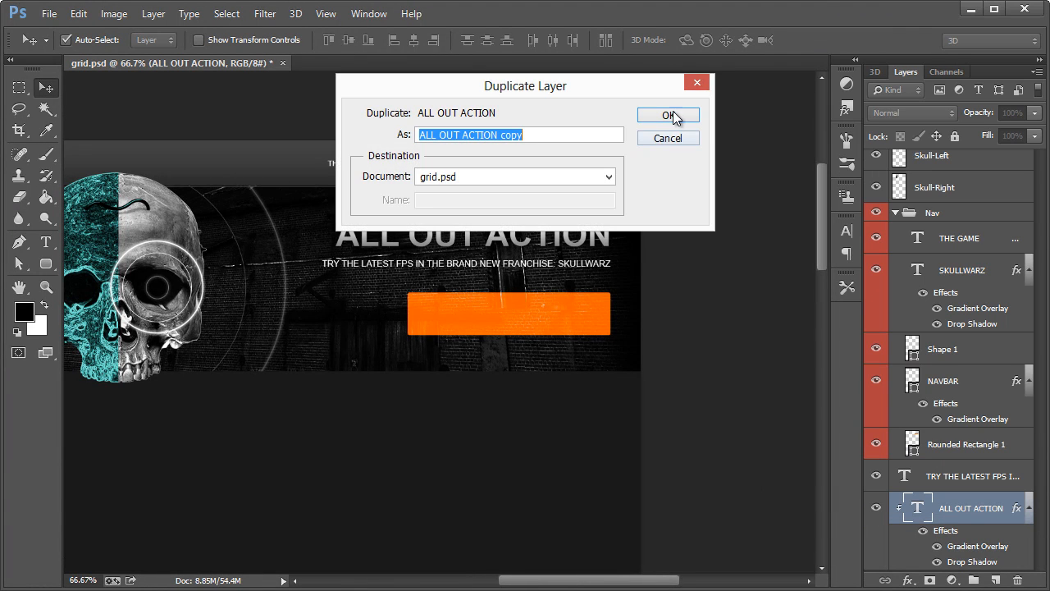
click(675, 115)
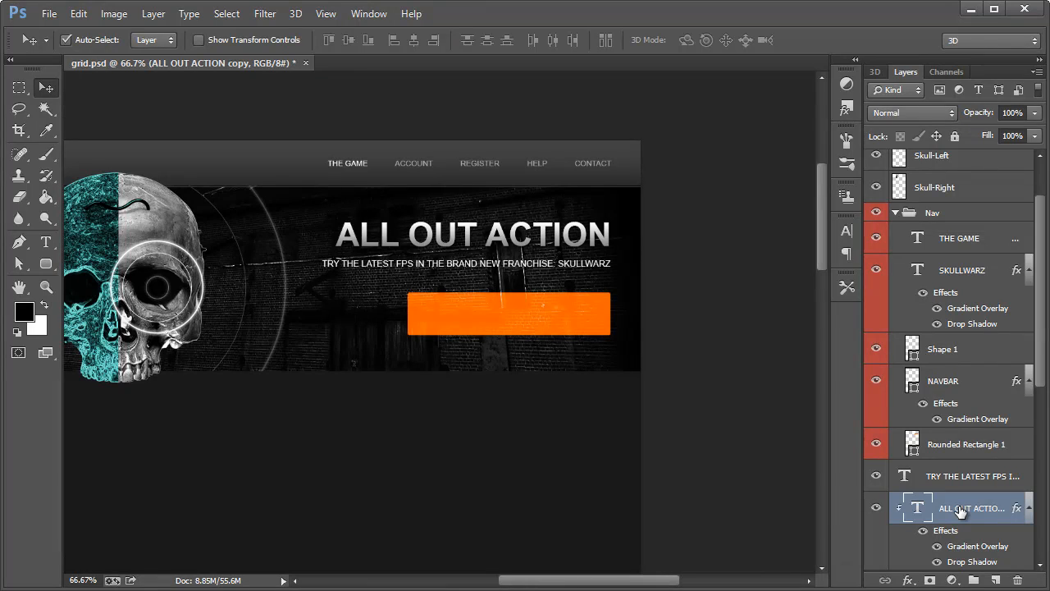
click(568, 313)
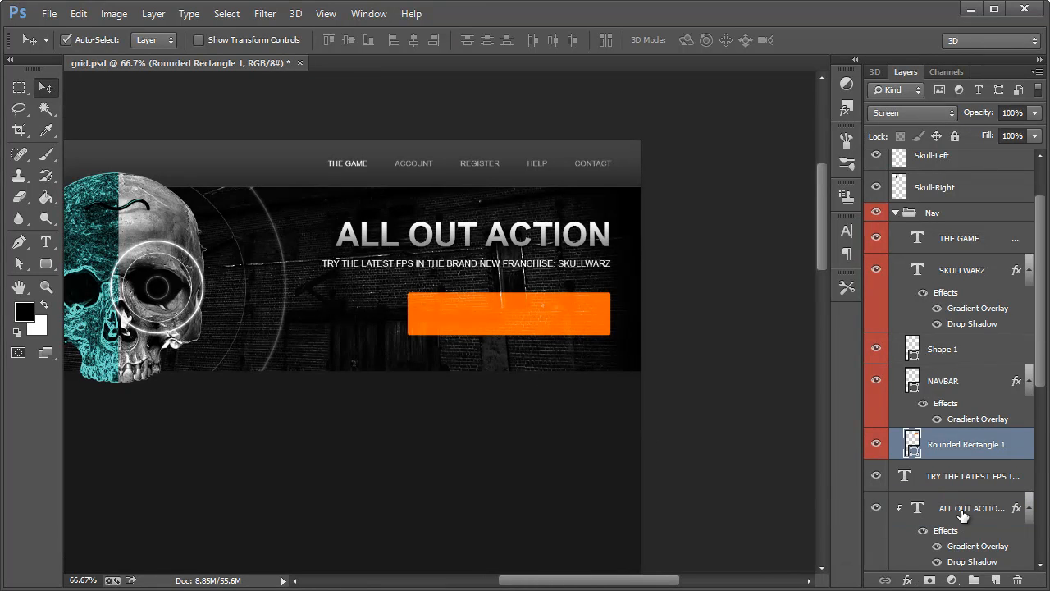
drag(962, 513, 960, 433)
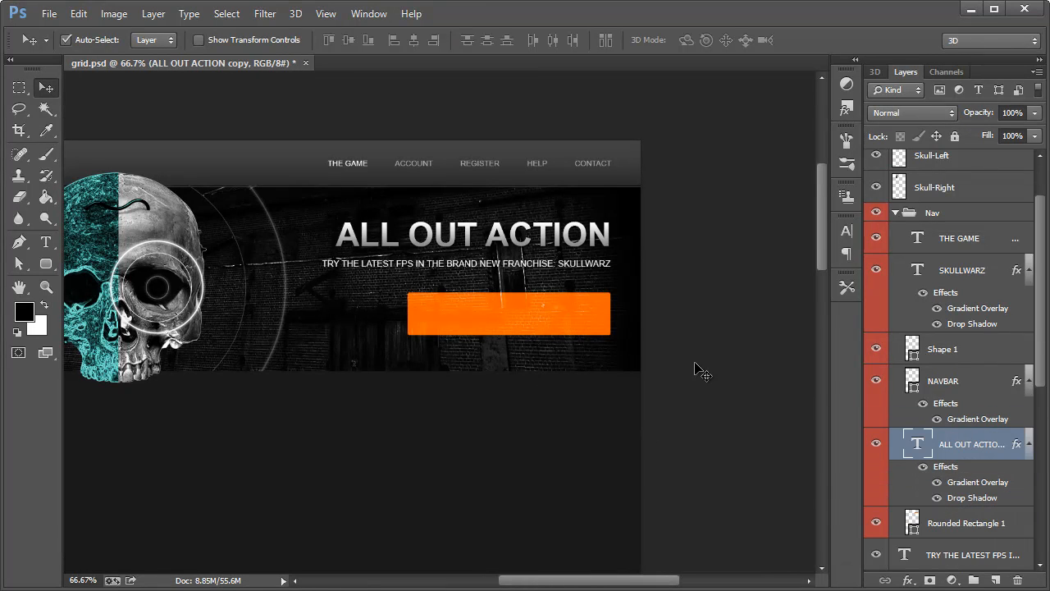
Move the copied ALL OUT ACTION text onto the orange rectangle and scale it to about 67% so it fits inside.
drag(491, 238, 479, 313)
key(ctrl+t)
drag(283, 294, 391, 306)
drag(436, 330, 439, 323)
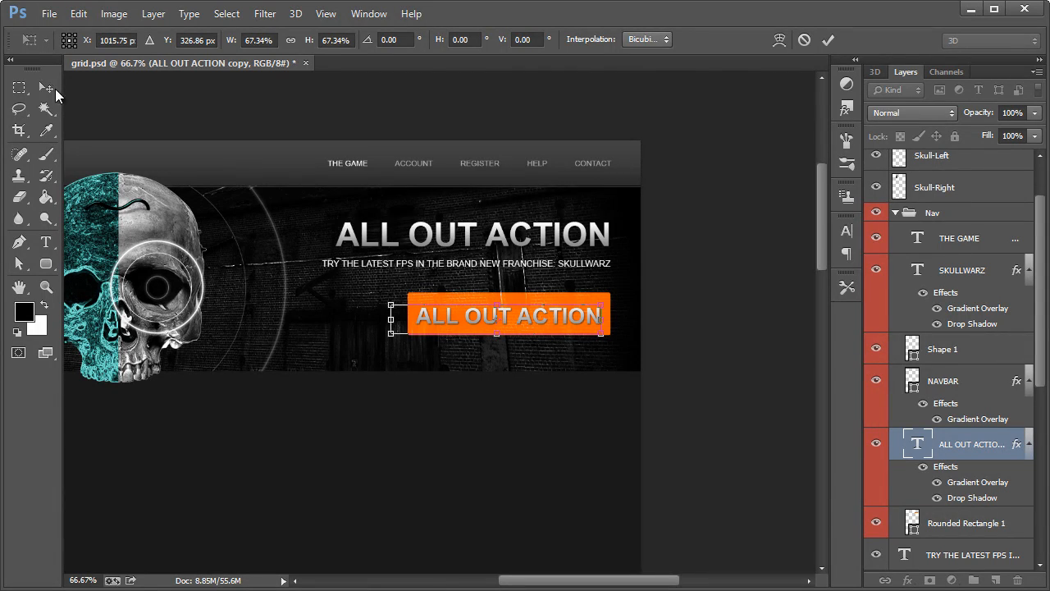
click(47, 243)
key(Return)
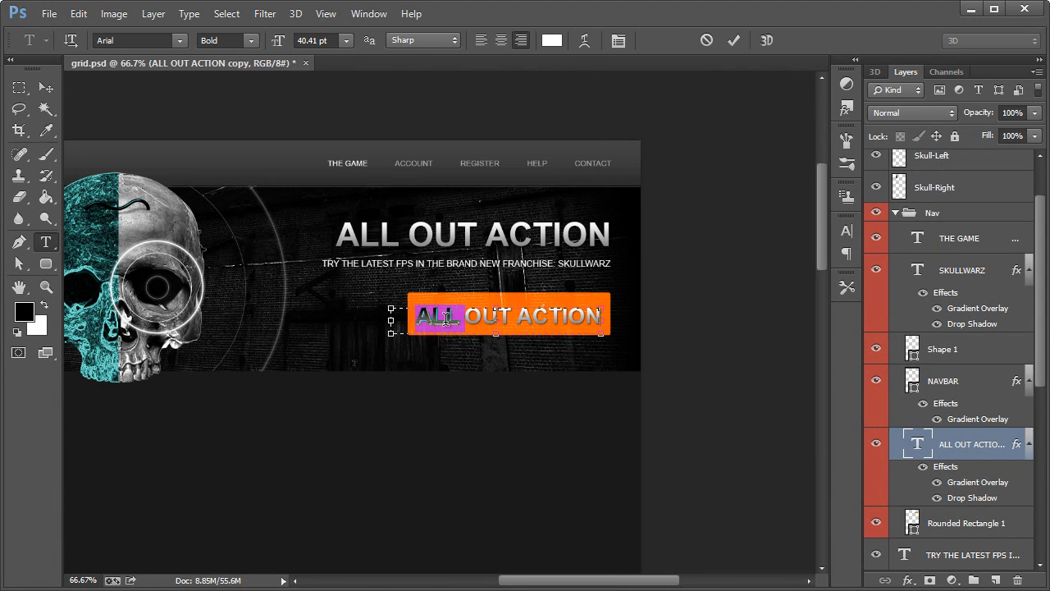
Replace the text on the orange button with PLAY SKULLWARZ NOW.
triple_click(441, 317)
text(L)
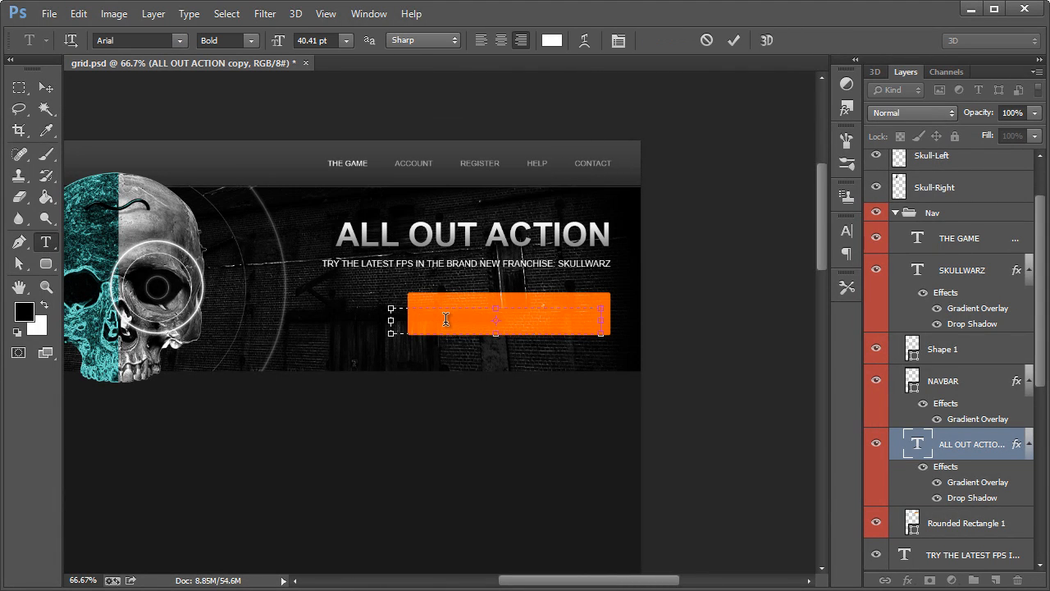
text(LAY SKULLWARZ)
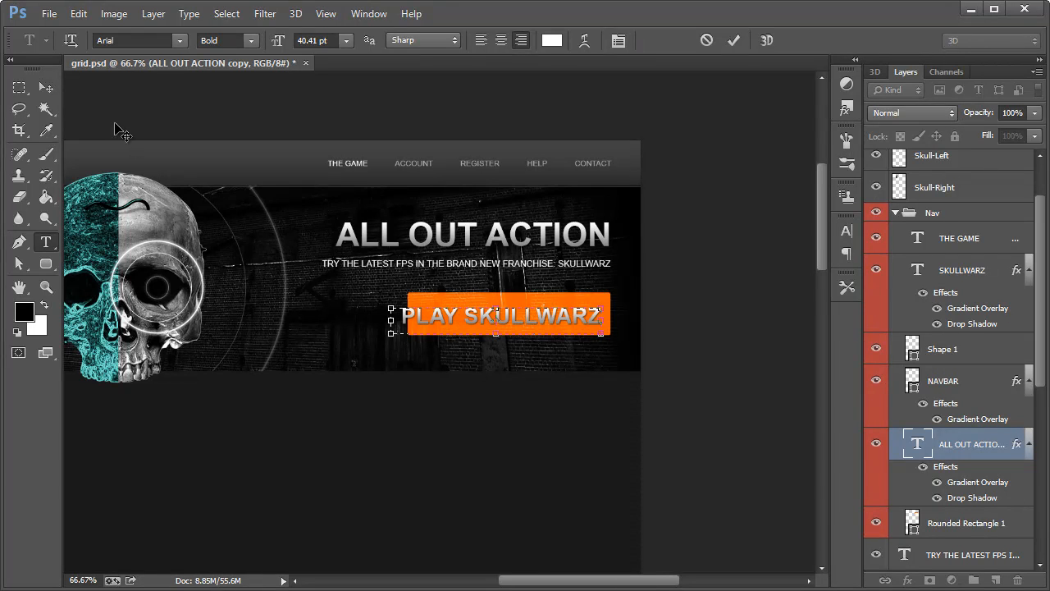
key(ctrl+Return)
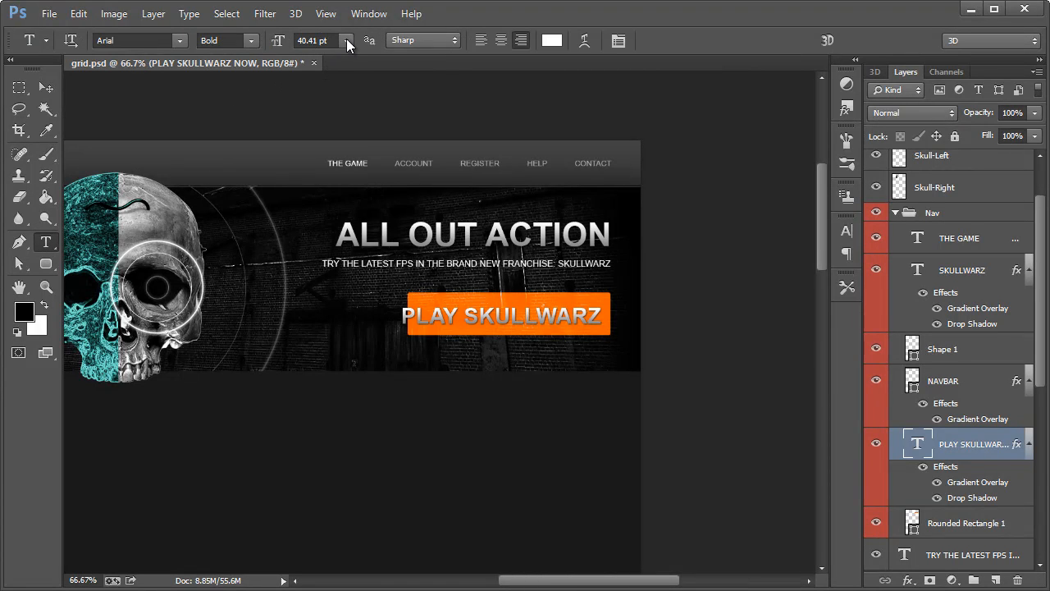
Set the PLAY SKULLWARZ NOW label's font size to 25 pt and center the label on the orange button.
drag(318, 38, 282, 43)
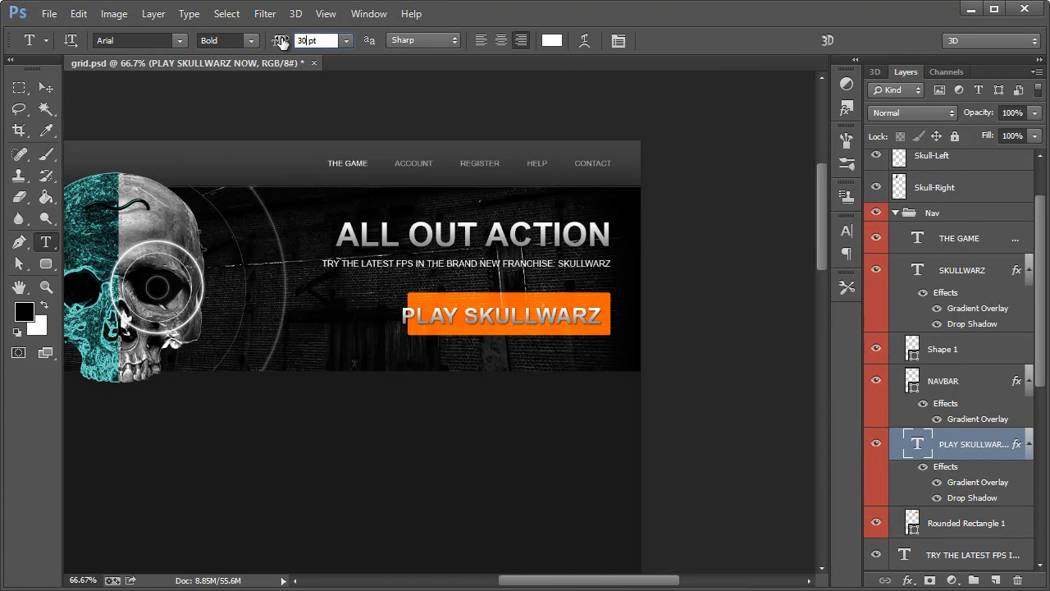
key(Return)
double_click(297, 39)
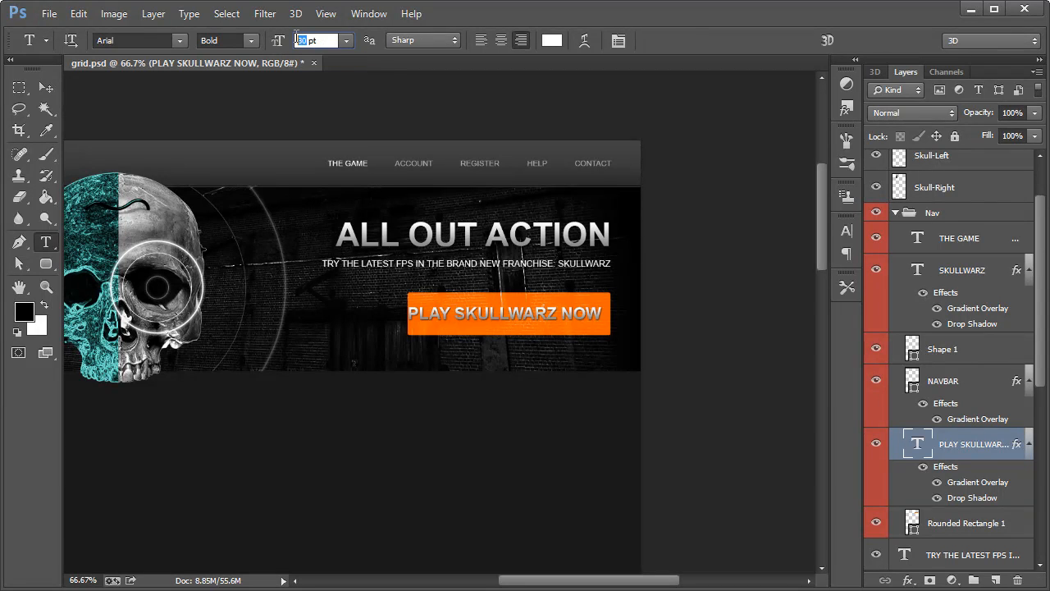
text(25)
key(Return)
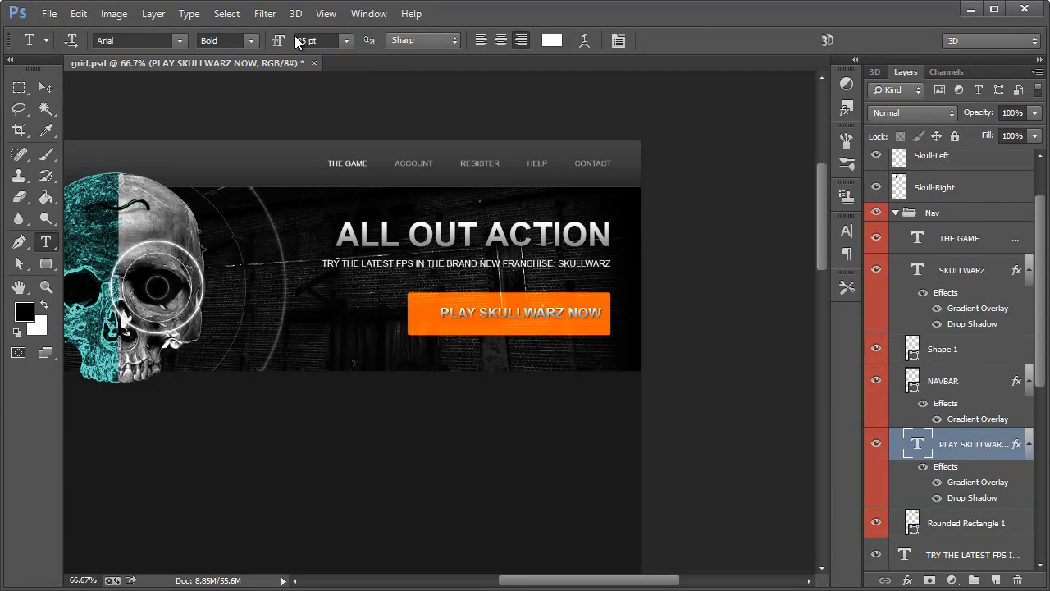
click(52, 85)
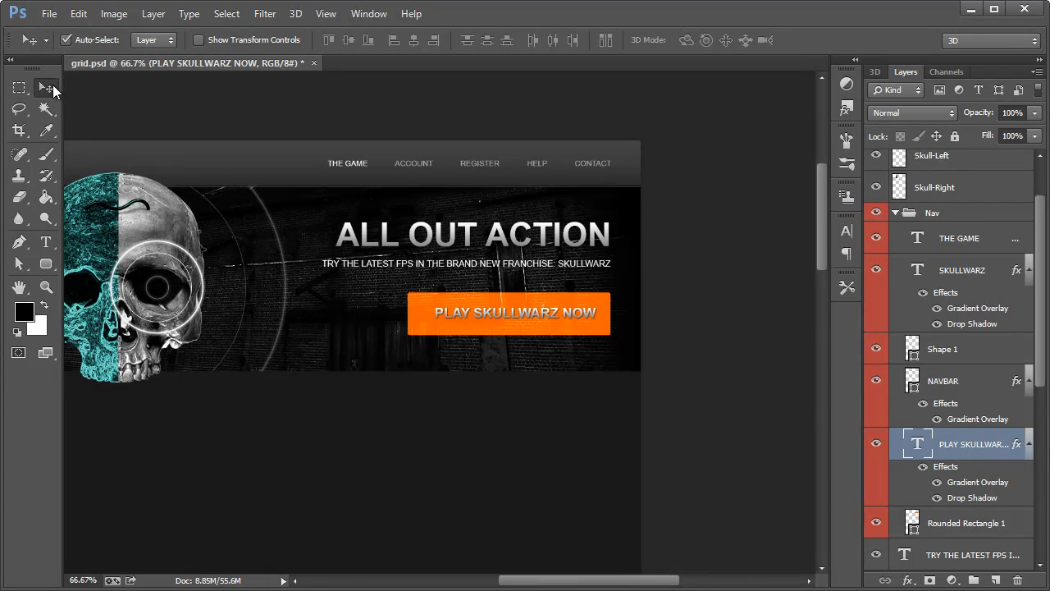
click(46, 242)
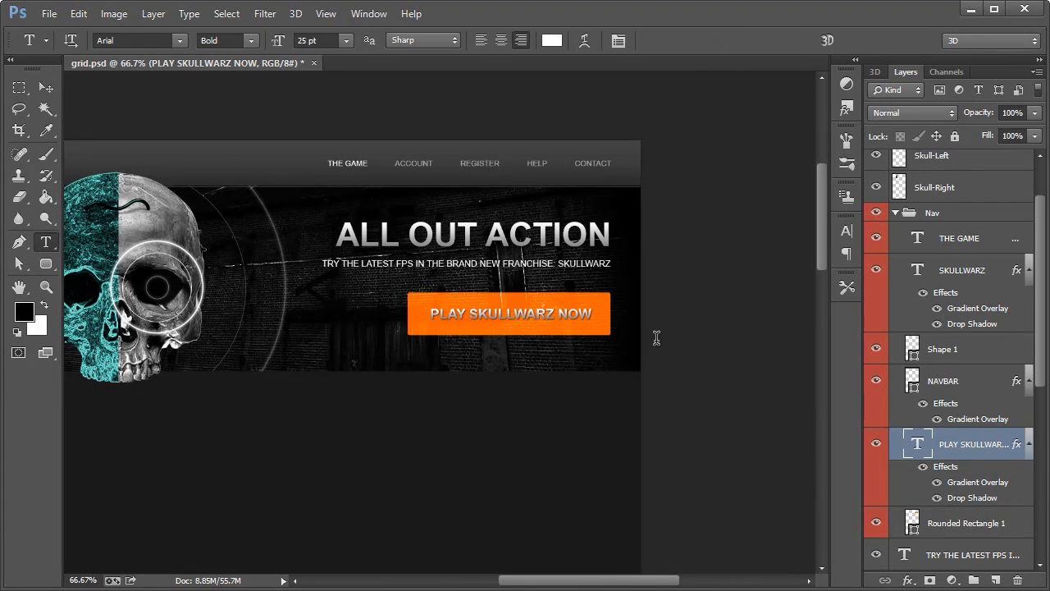
Edit the button label's gradient overlay and set its starting gray color stop to black, #000000.
double_click(962, 490)
drag(497, 140, 59, 121)
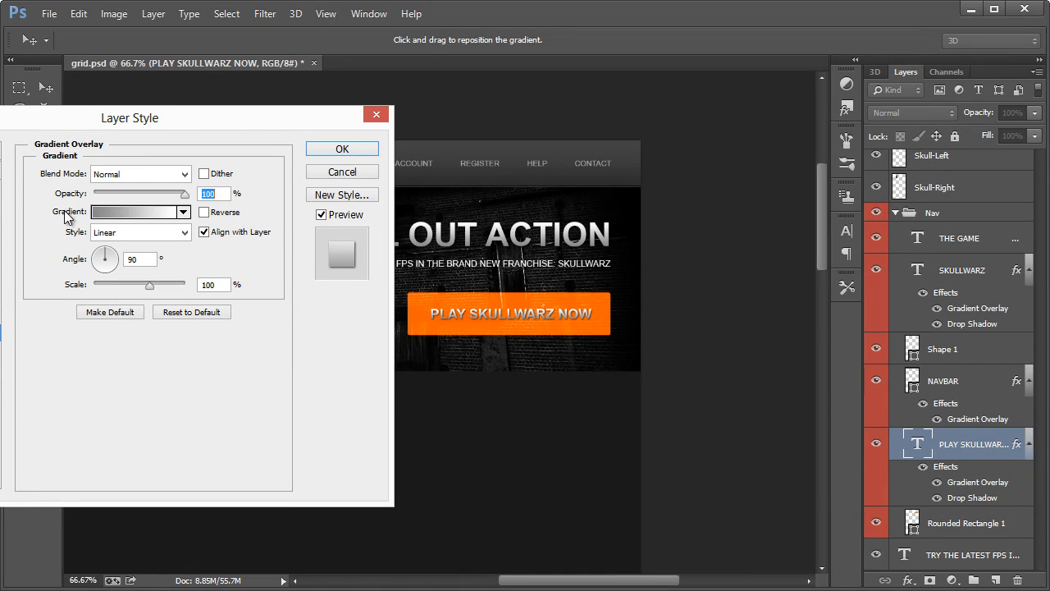
click(106, 214)
drag(698, 143, 787, 129)
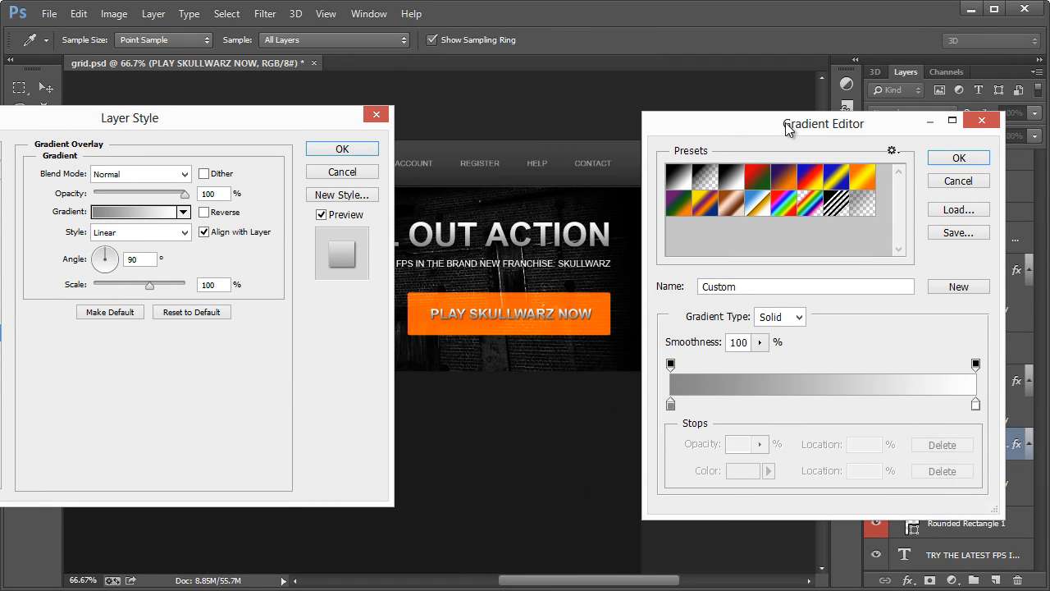
double_click(671, 404)
text(000000)
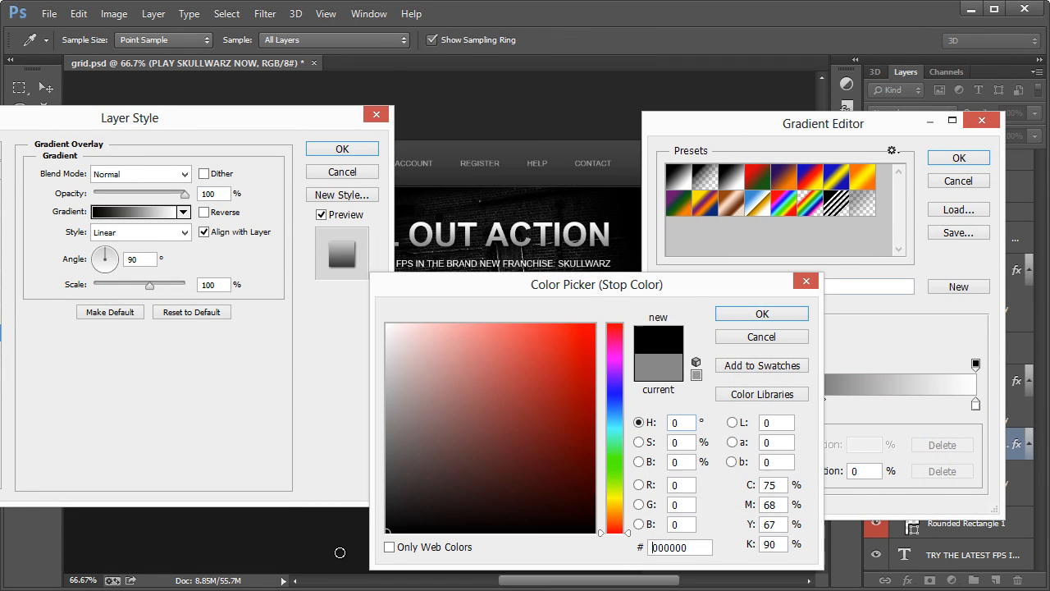
click(743, 314)
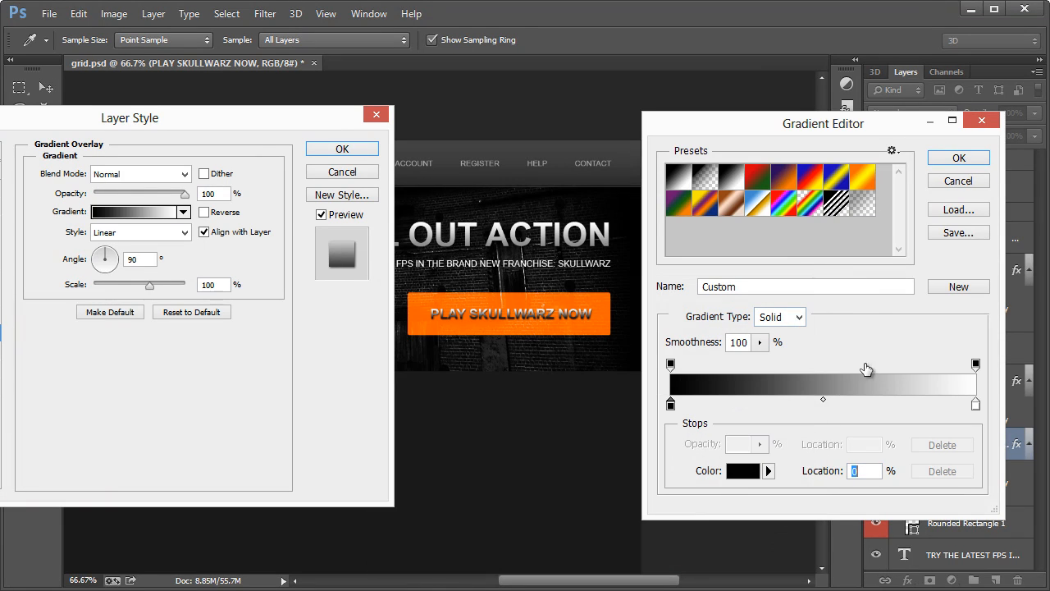
Set the white end stop of the label's gradient overlay to dark gray, #525252.
double_click(975, 404)
drag(640, 307, 935, 272)
mouse_move(697, 445)
mouse_down()
mouse_move(671, 452)
mouse_move(681, 453)
mouse_up()
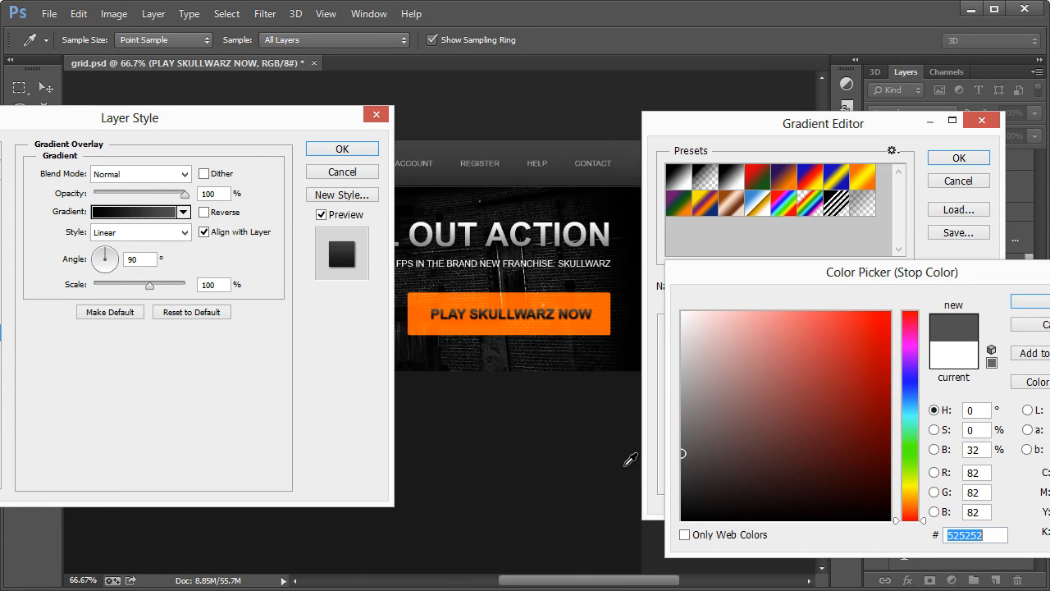
click(1022, 303)
click(955, 158)
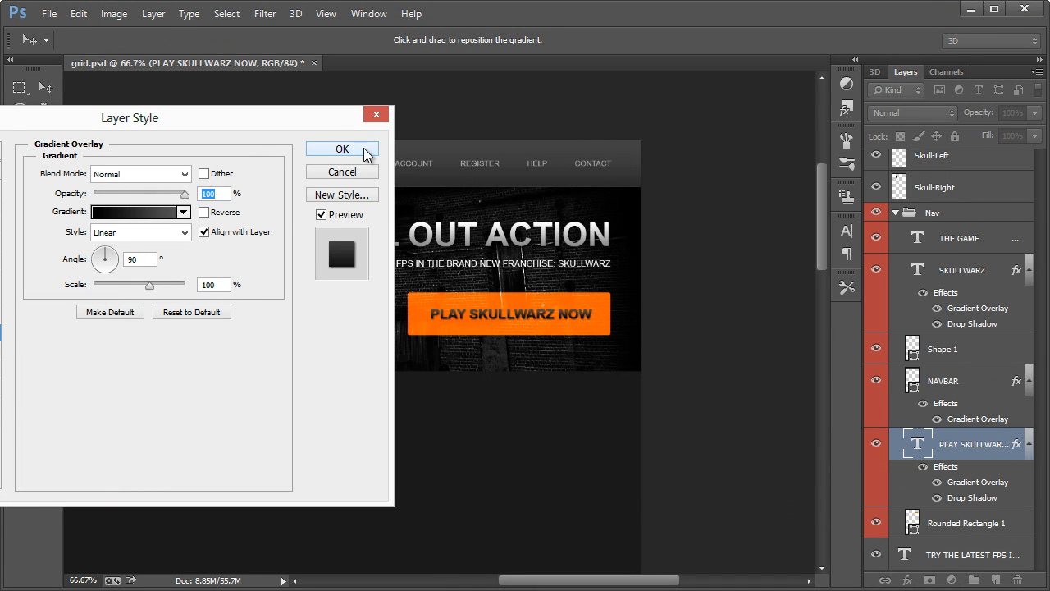
Turn off the drop shadow effect on the PLAY SKULLWARZ NOW label.
drag(114, 120, 861, 91)
click(640, 359)
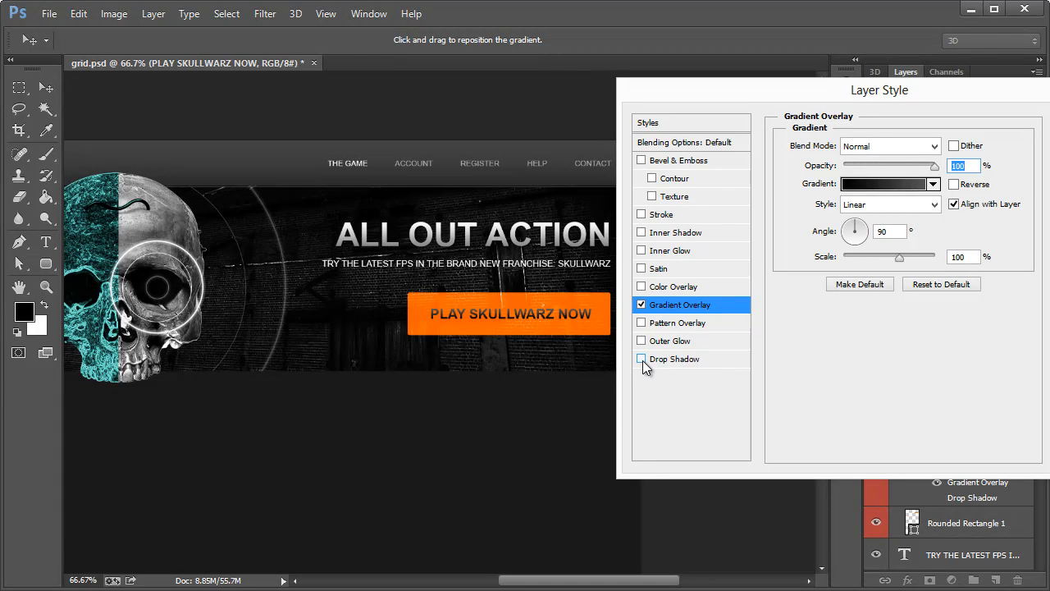
drag(705, 83, 690, 129)
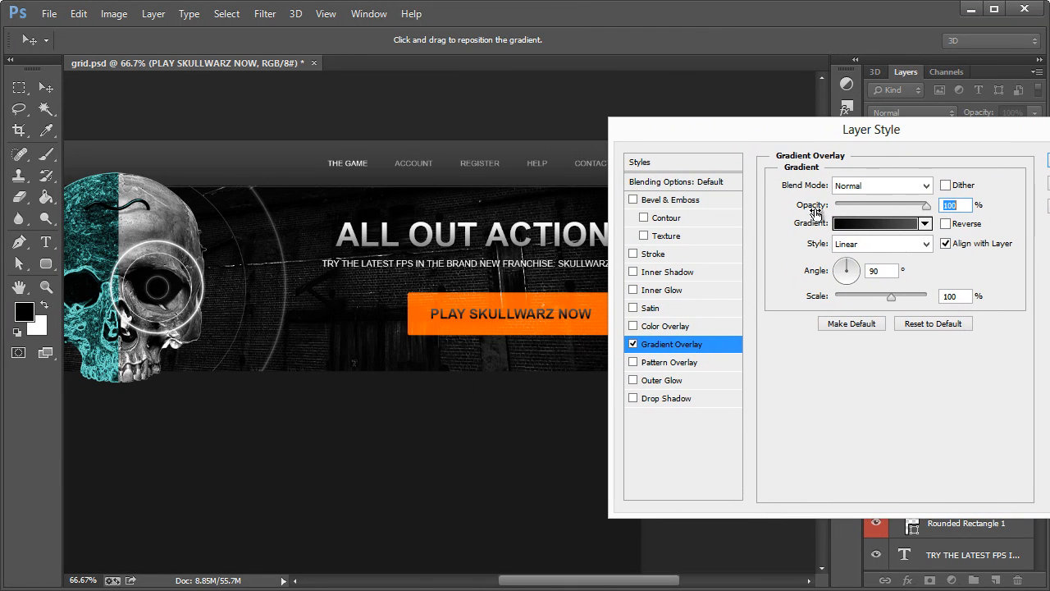
Darken the gray end stop of the label's gradient overlay to #2d2d2d and apply the layer style.
click(902, 232)
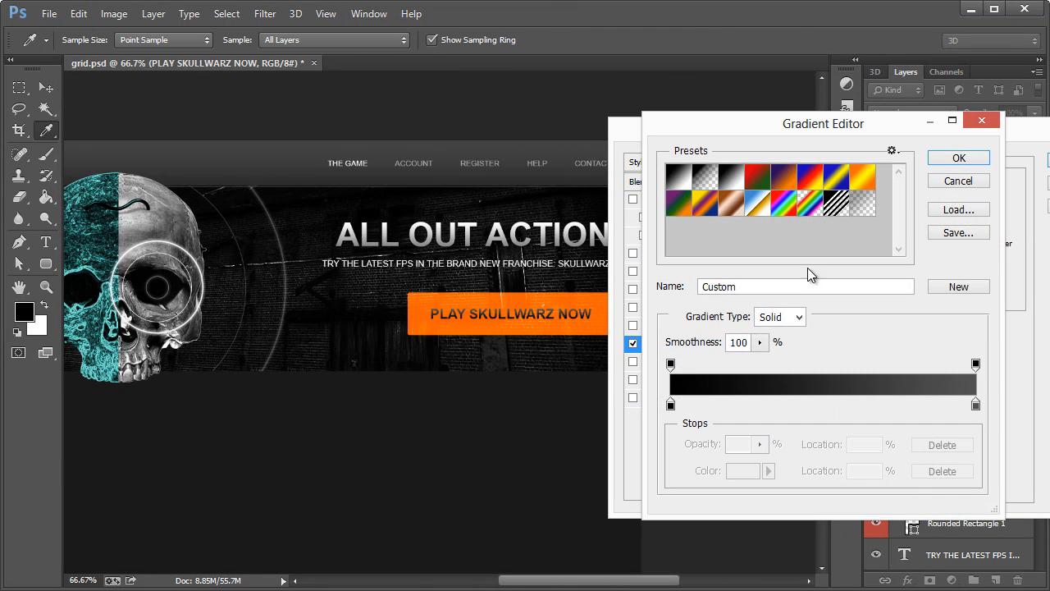
double_click(975, 405)
click(678, 483)
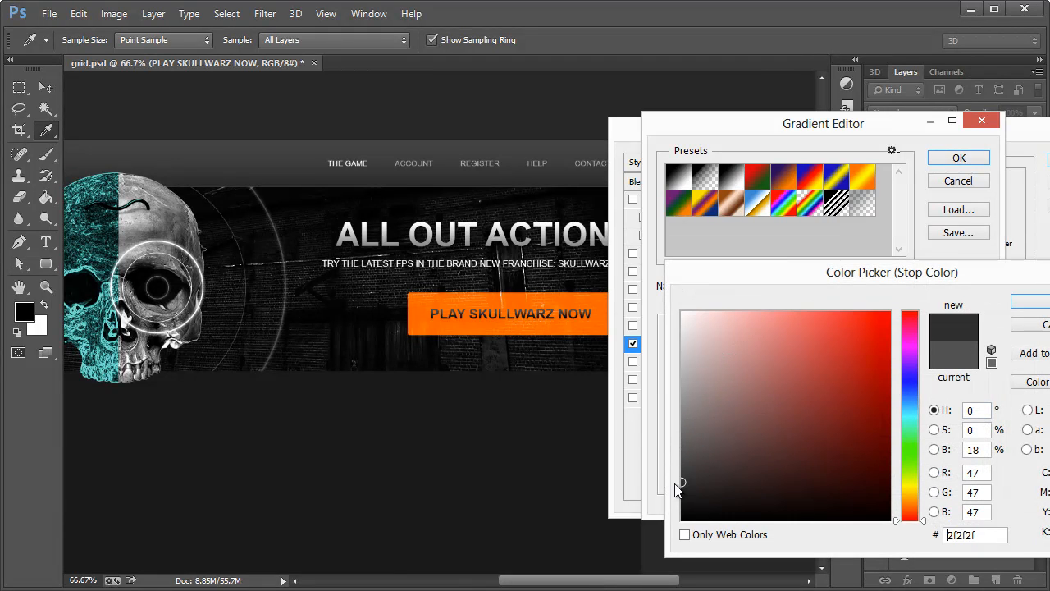
click(681, 485)
click(1031, 301)
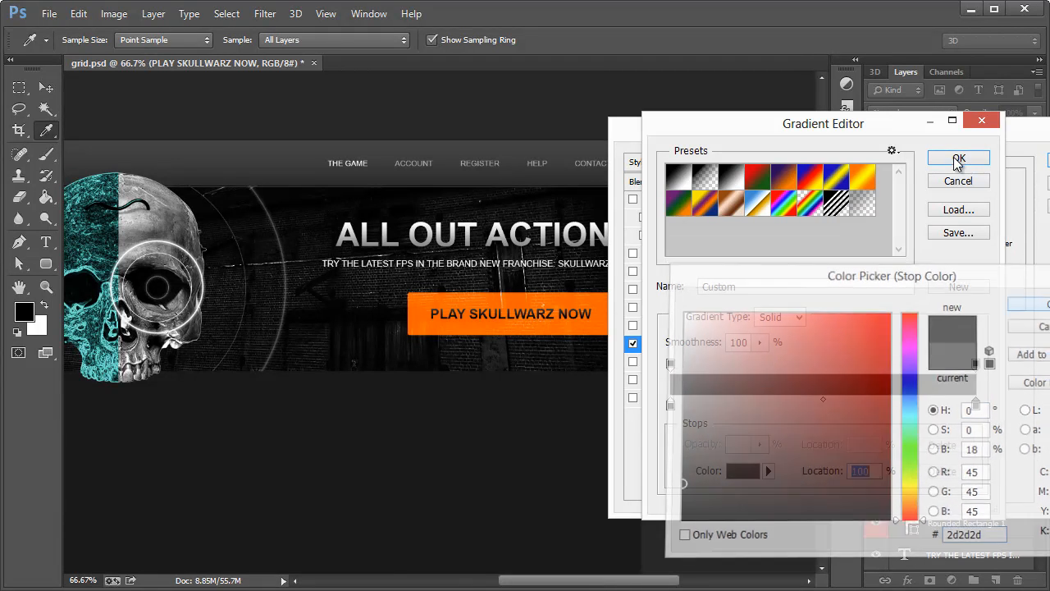
click(959, 157)
key(Return)
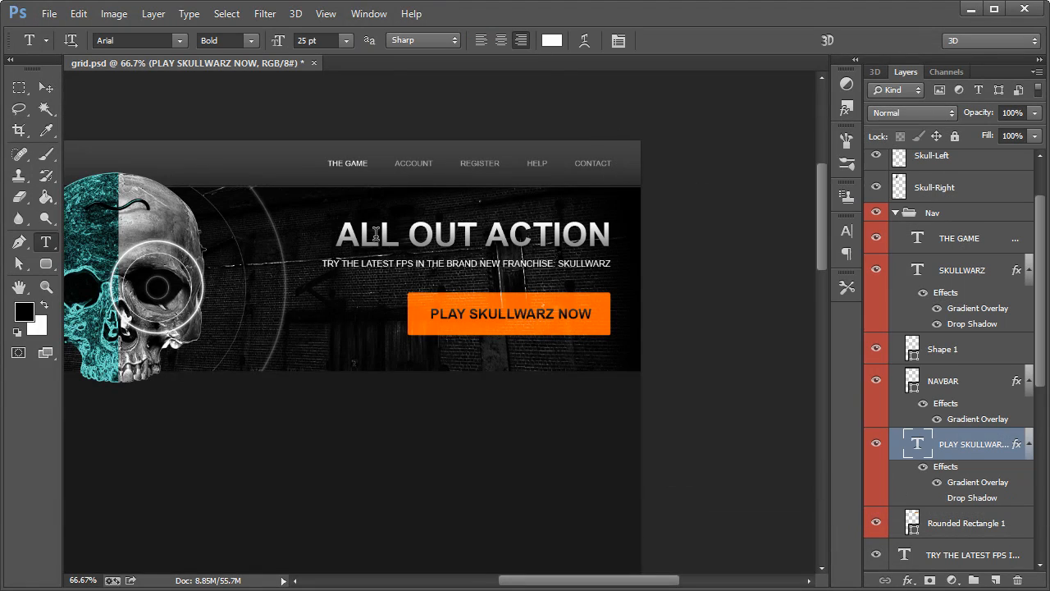
Duplicate the orange button's shape layer, Rounded Rectangle 1, within grid.psd under the offered name Rounded Rectangle 1 copy.
click(46, 287)
click(365, 320)
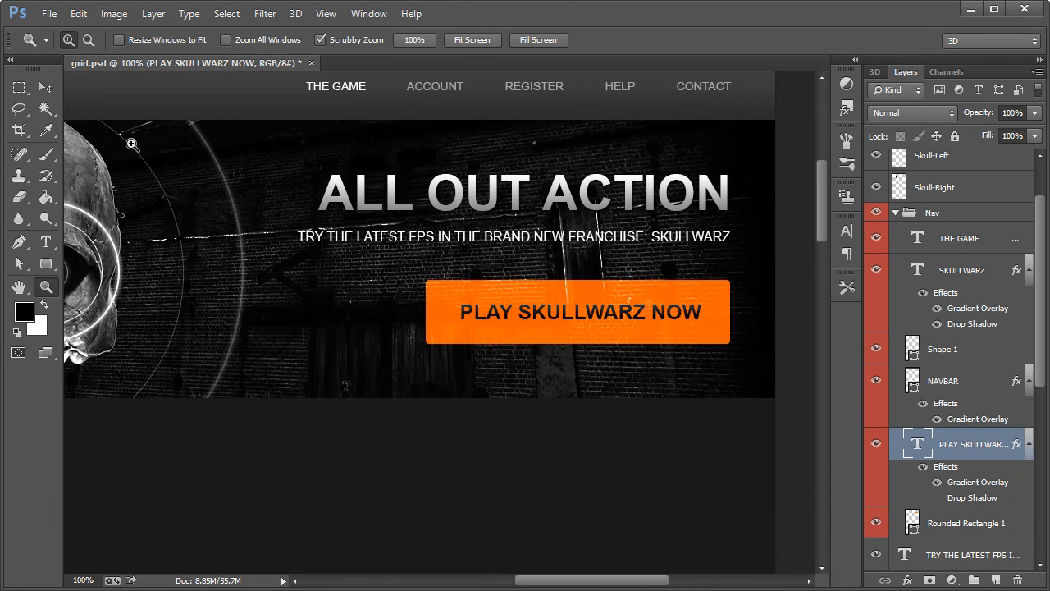
click(46, 87)
drag(572, 584, 594, 585)
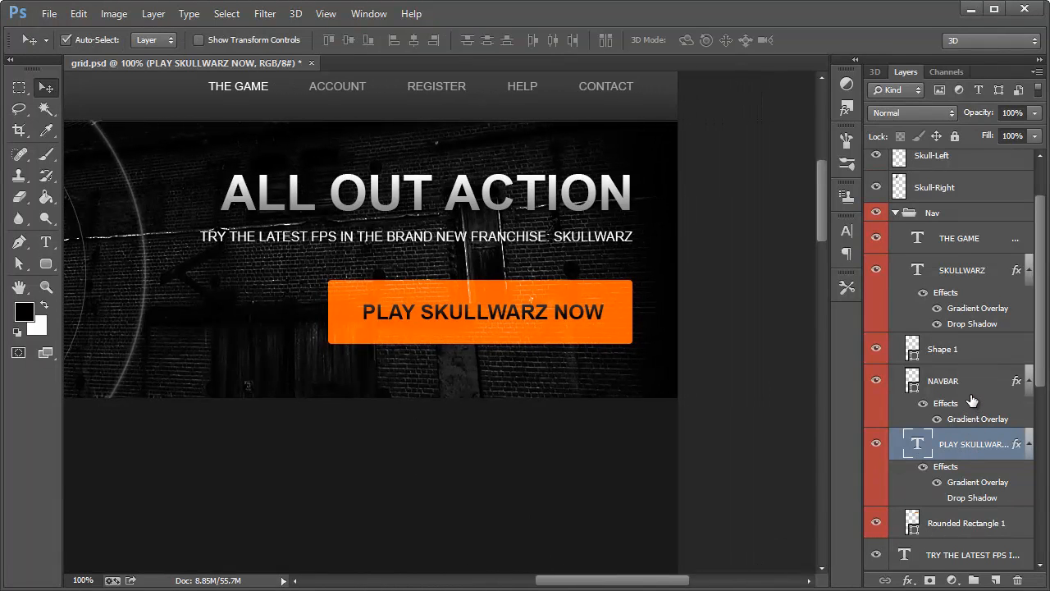
click(19, 263)
key(v)
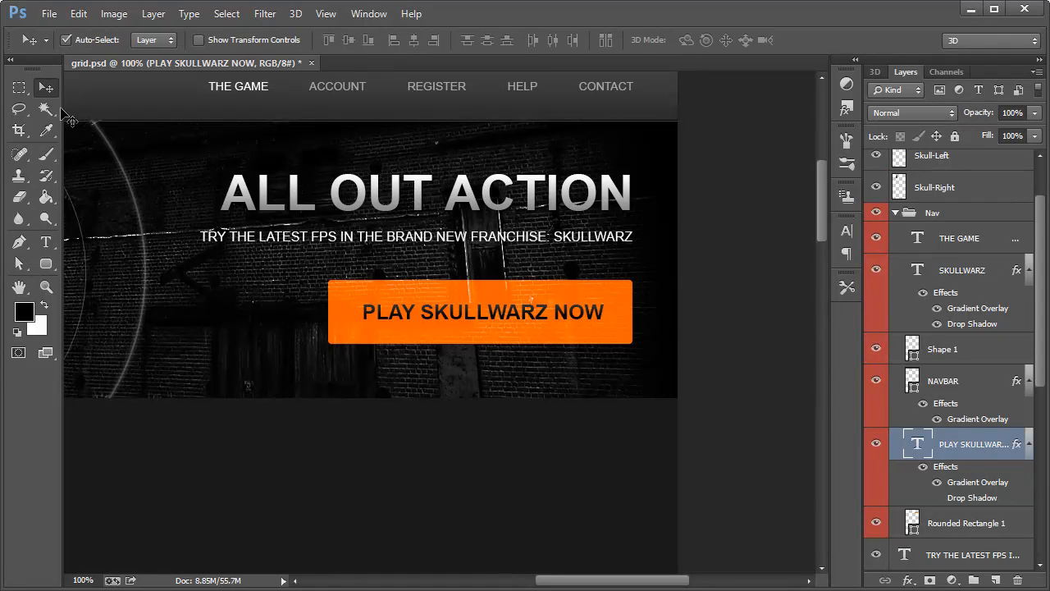
click(372, 287)
right_click(956, 526)
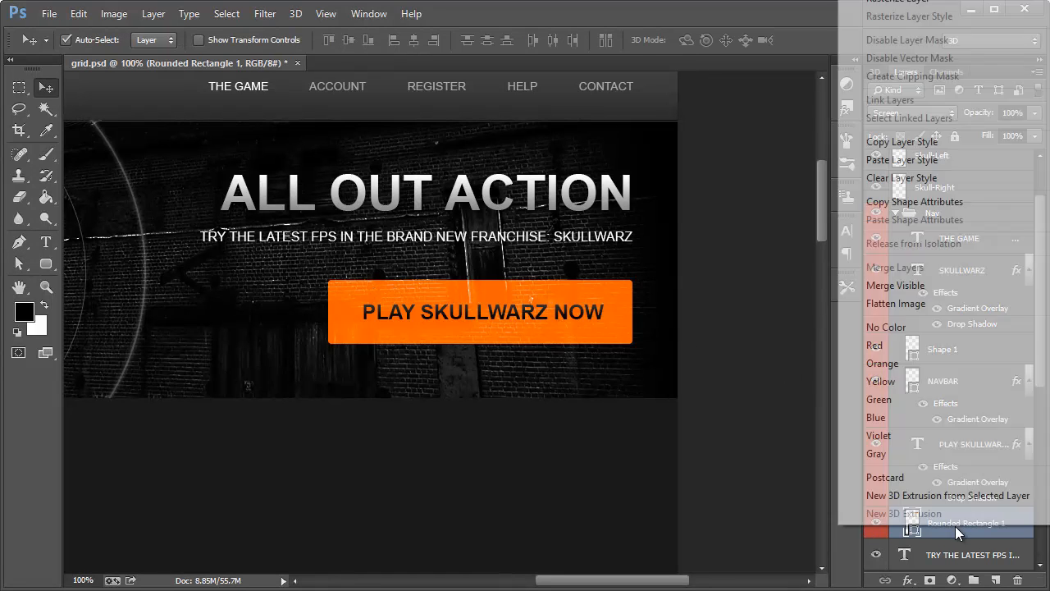
click(911, 18)
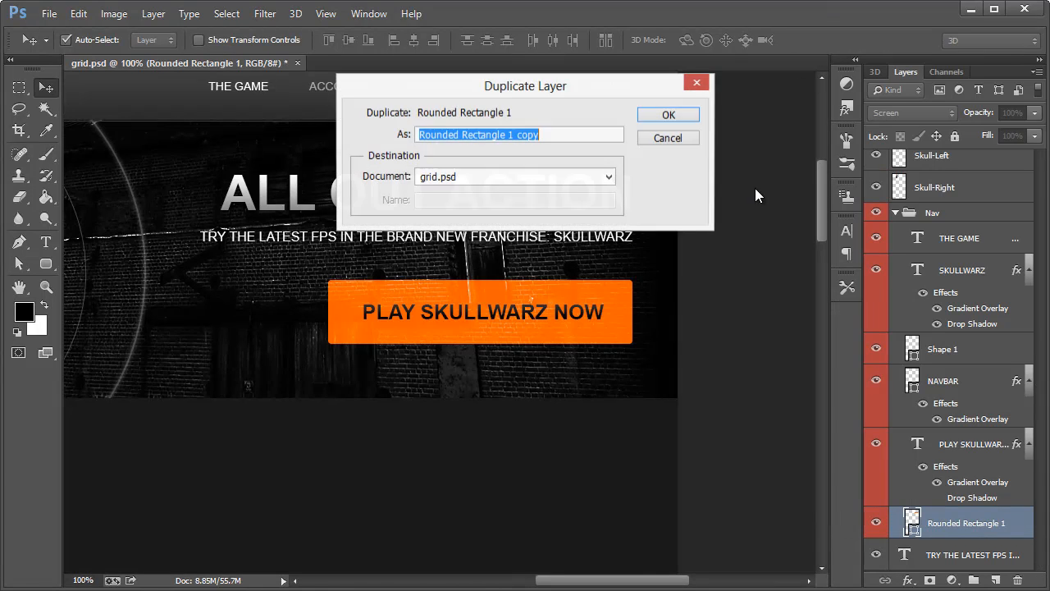
click(669, 115)
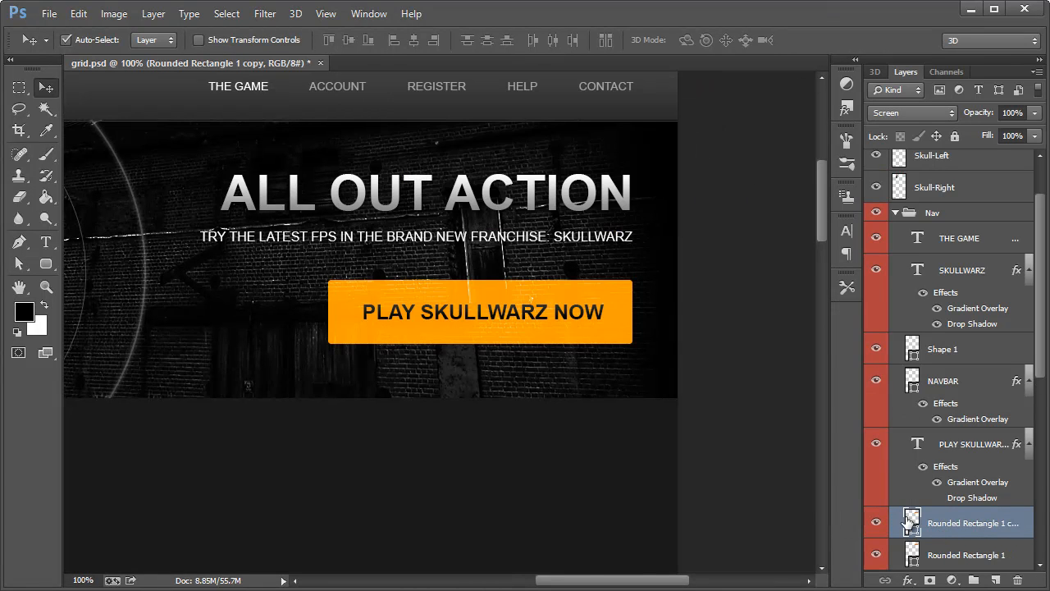
Remove the fill from the duplicated button rectangle and give it a white stroke.
click(18, 263)
click(92, 41)
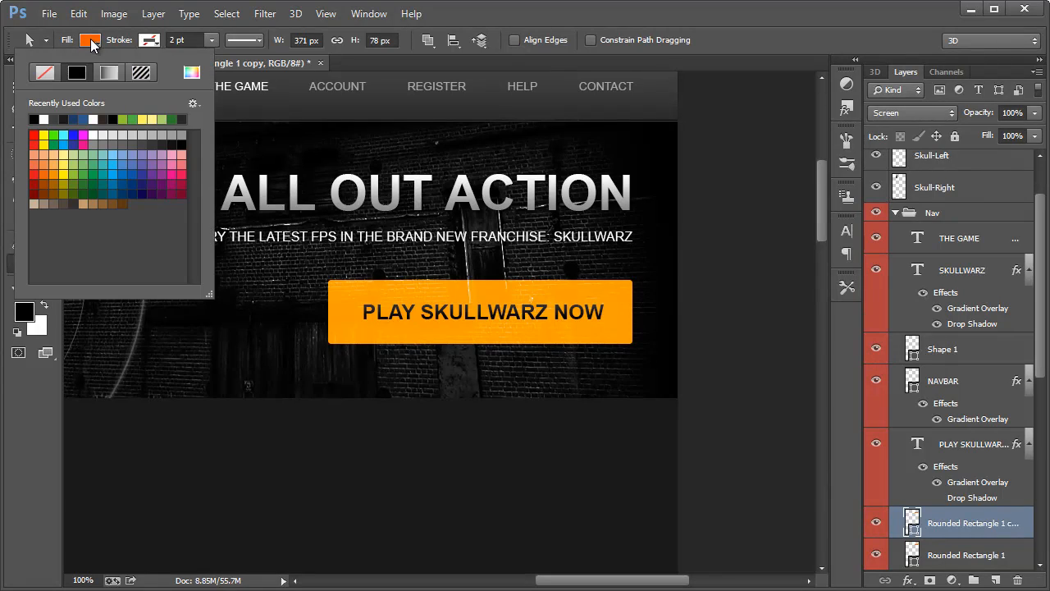
click(46, 73)
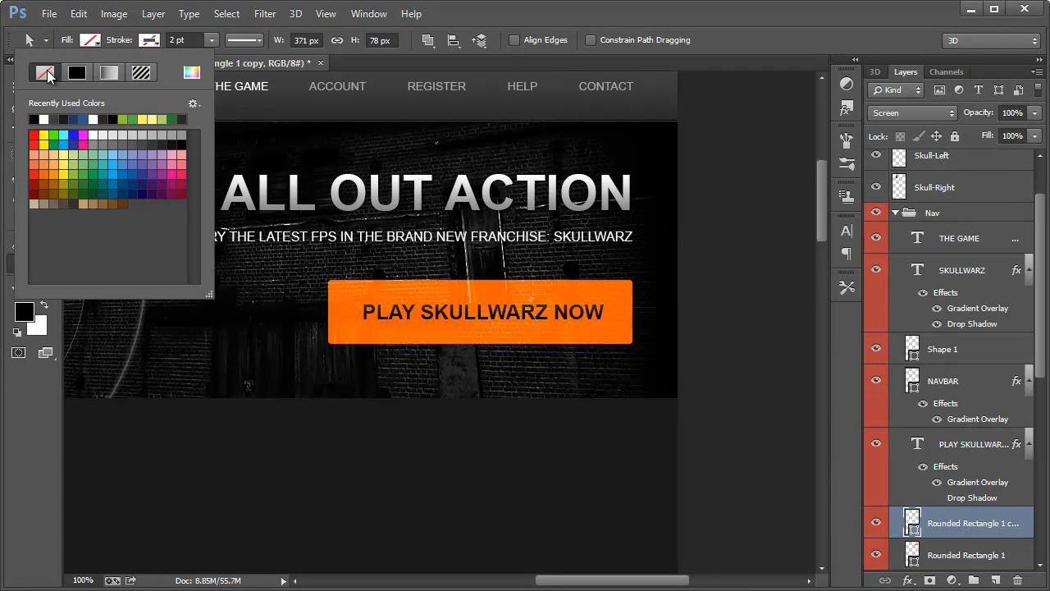
click(150, 40)
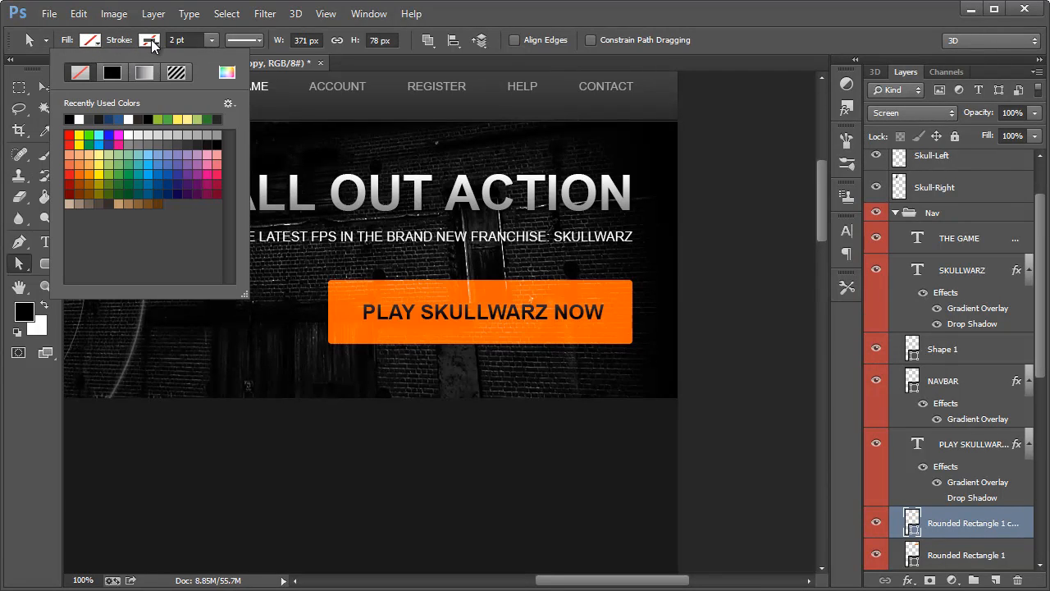
click(129, 119)
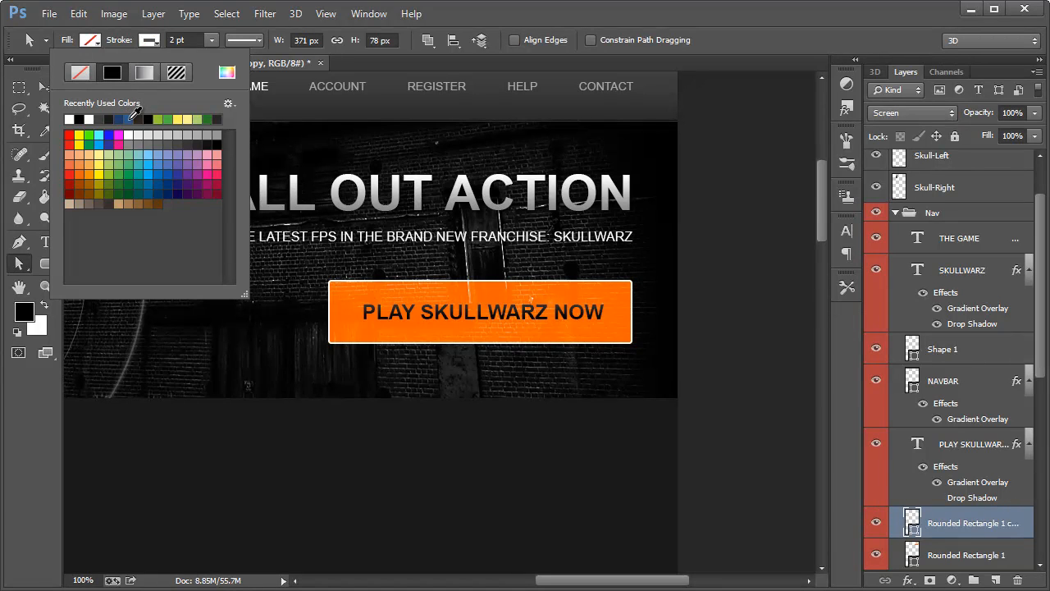
Set the white outline's stroke width to 1 pt and offset it slightly up and to the left of the orange button.
click(157, 43)
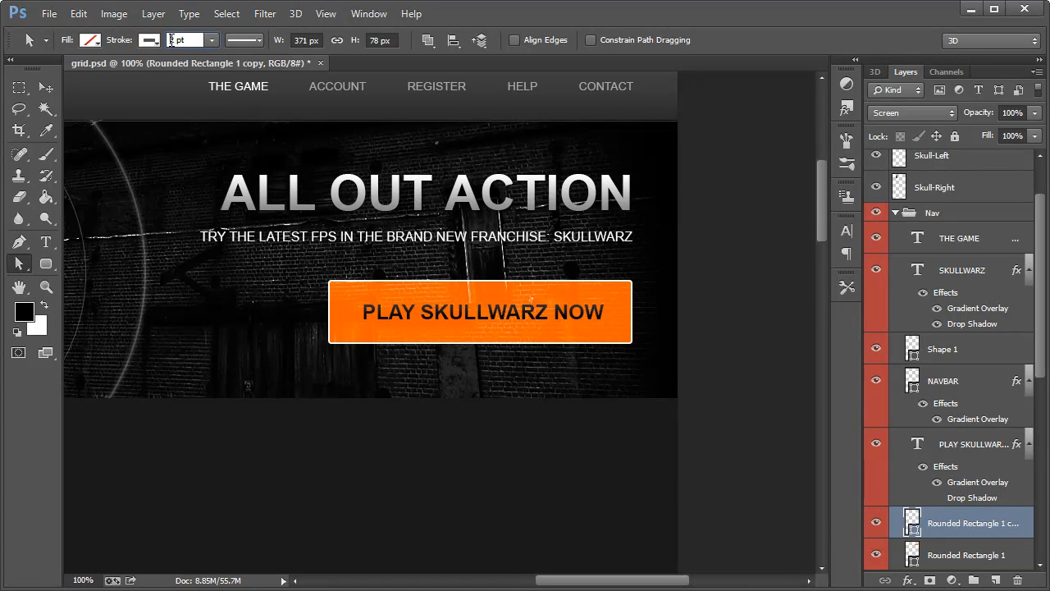
text(1)
key(Return)
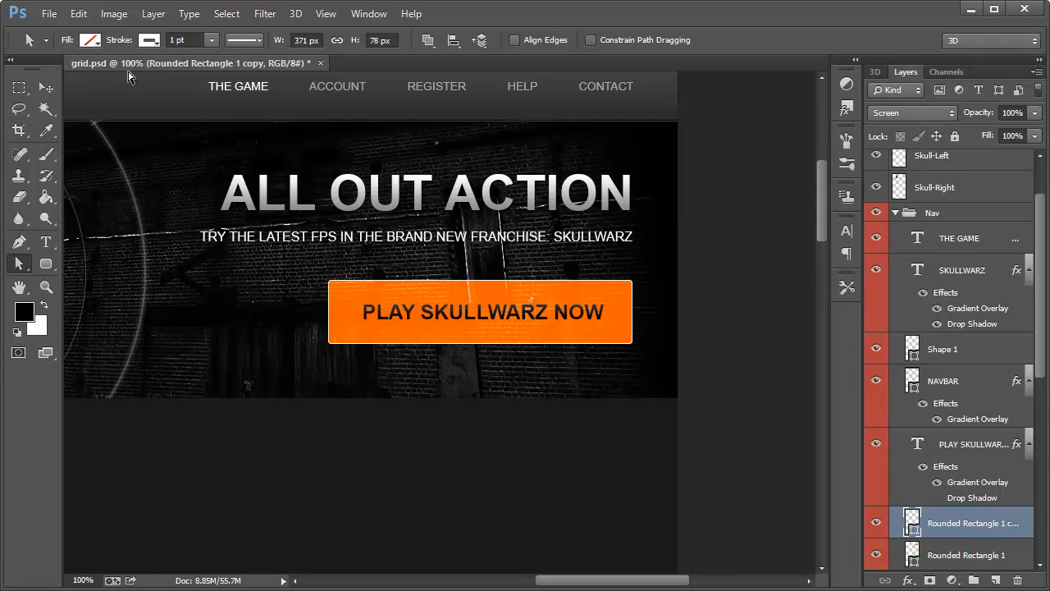
click(46, 88)
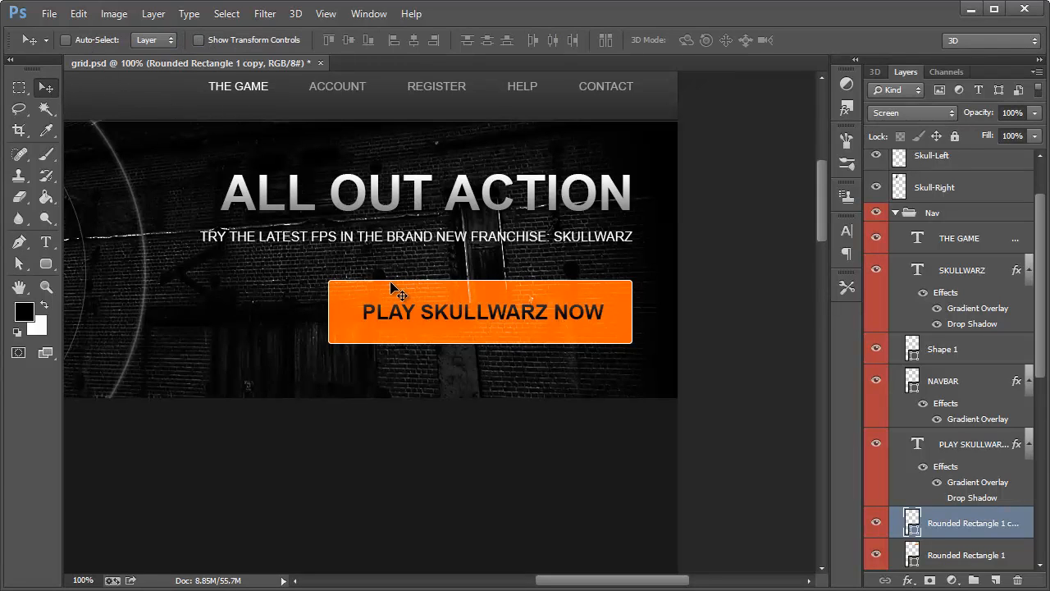
drag(395, 286, 390, 283)
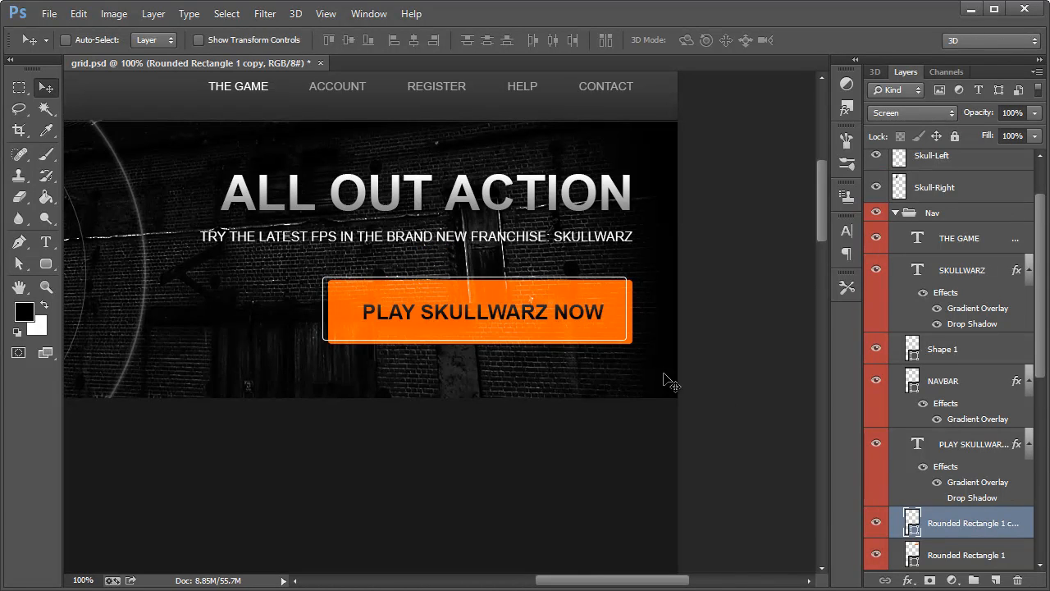
Duplicate the white button outline layer.
right_click(977, 527)
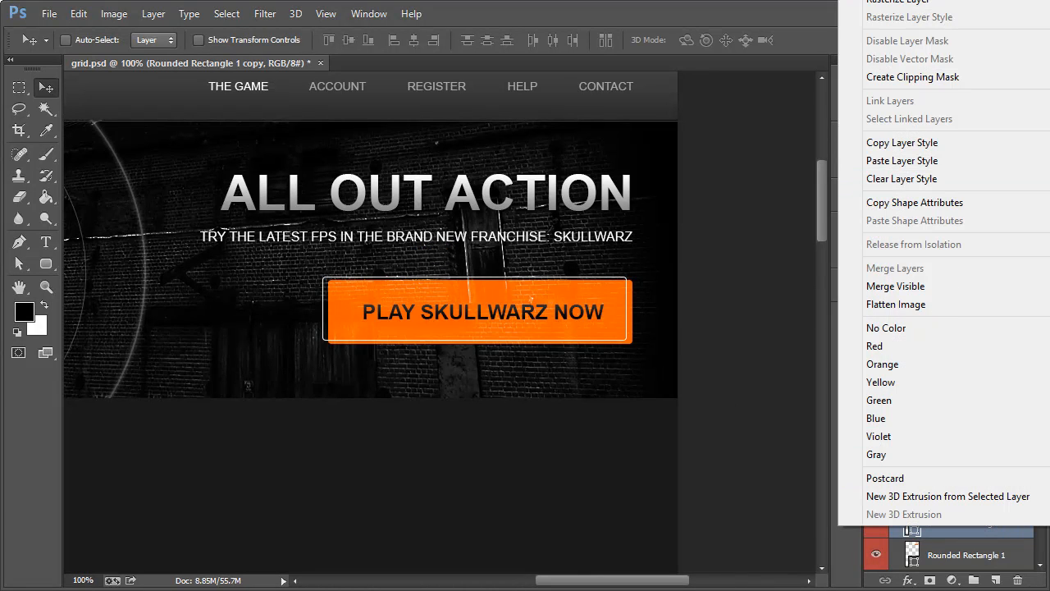
click(903, 1)
click(682, 118)
scroll(988, 522, down, 2)
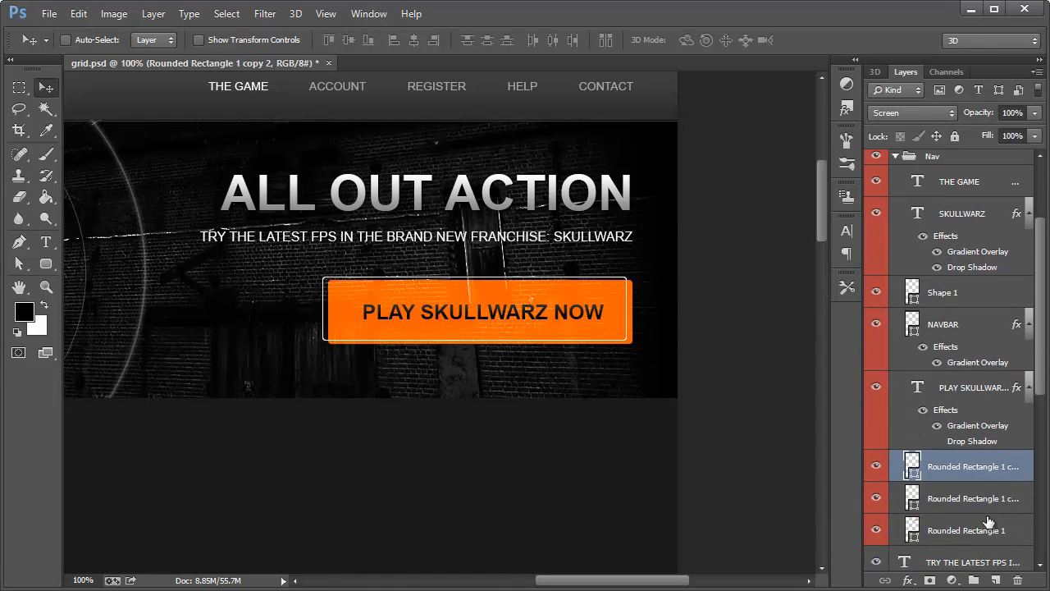
Change the stroke color of the second outline copy to black.
double_click(913, 468)
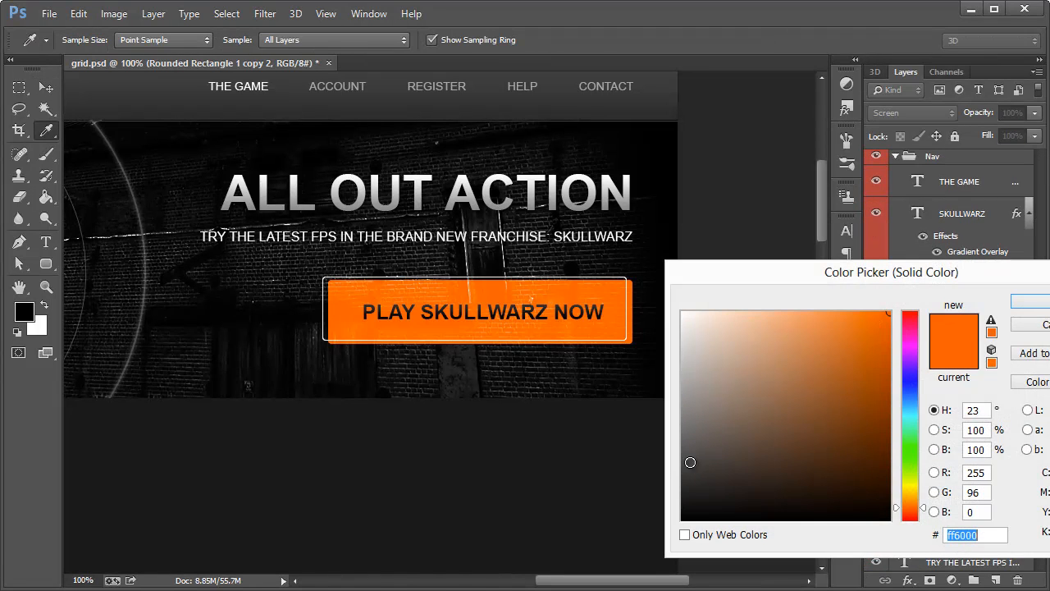
click(1025, 302)
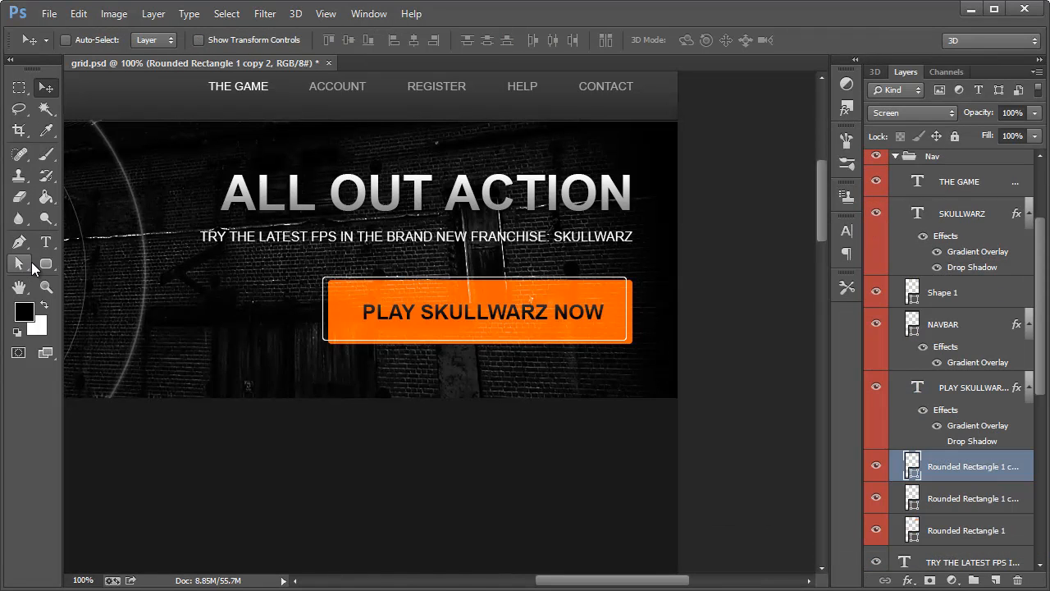
click(31, 263)
click(141, 37)
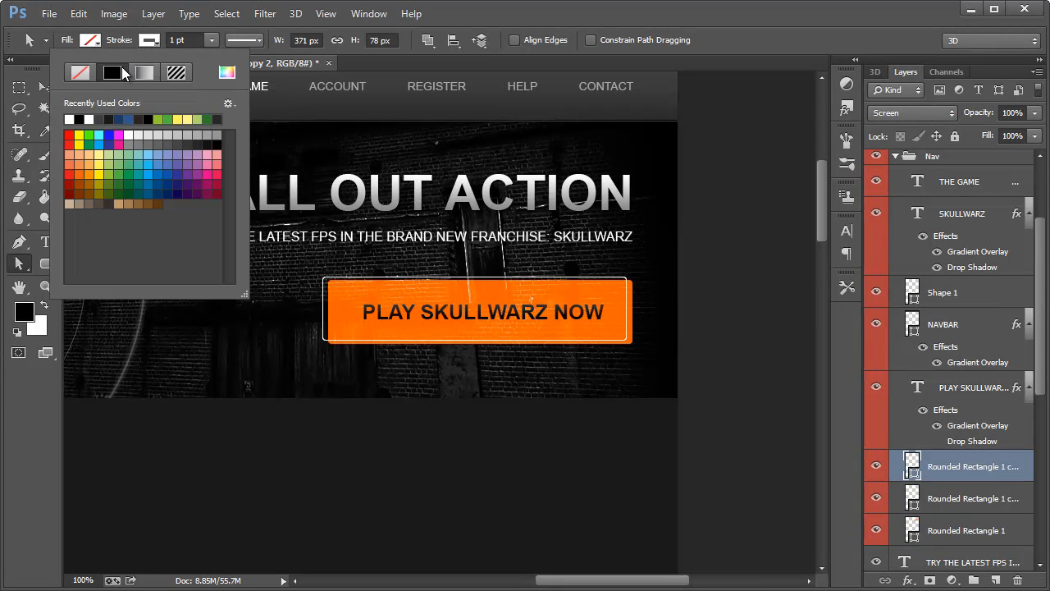
click(79, 119)
click(563, 22)
Move the black outline slightly down and right of the white one and set its blend mode to Normal.
click(42, 87)
click(72, 39)
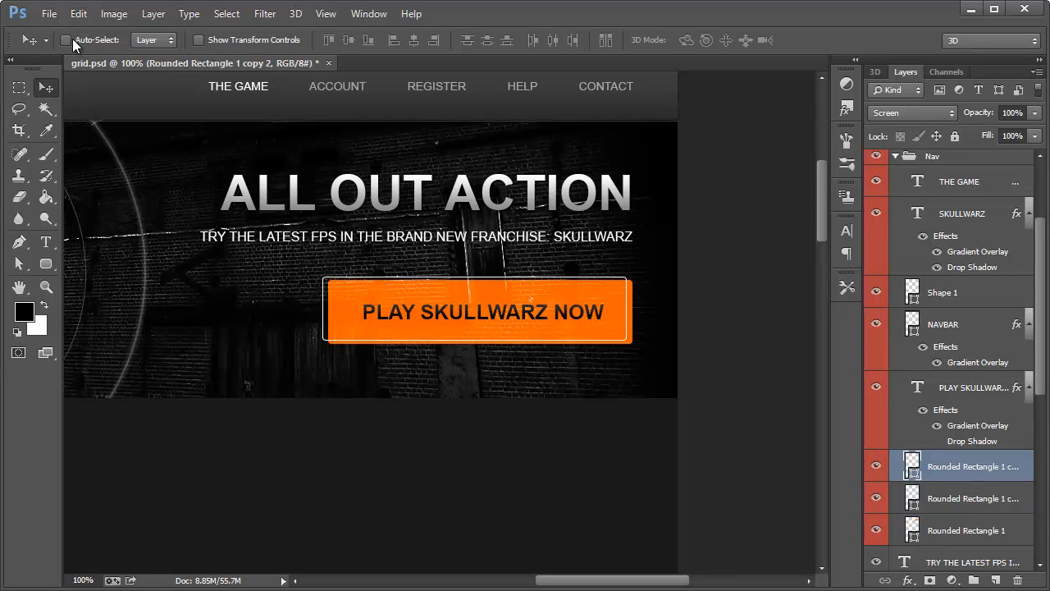
mouse_move(408, 287)
mouse_down()
mouse_move(418, 275)
mouse_move(408, 289)
mouse_up()
click(907, 114)
click(901, 128)
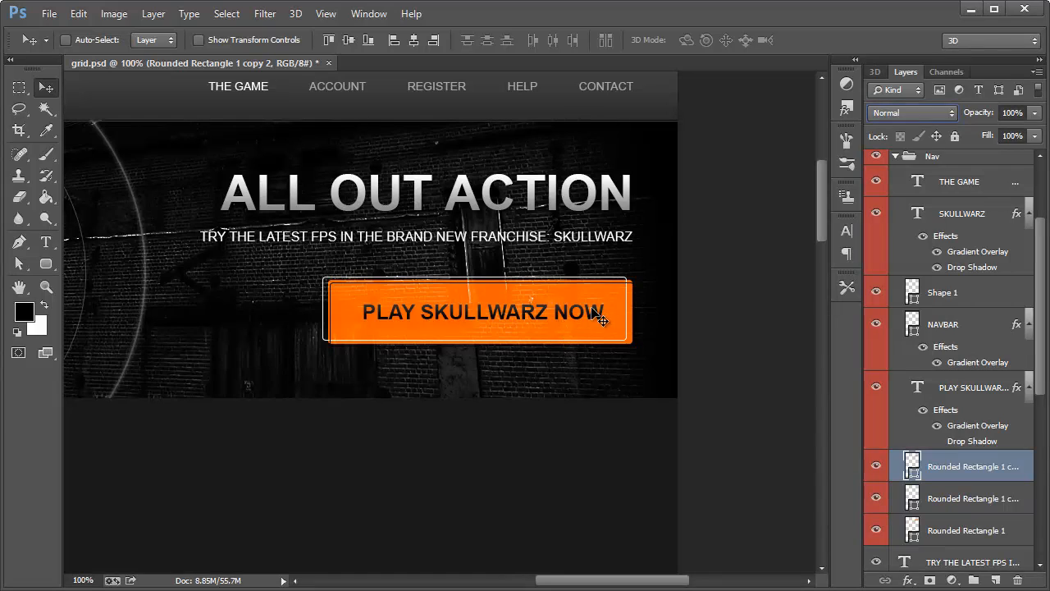
key(Down)
key(Down)
key(Down)
key(Down)
key(Down)
key(Down)
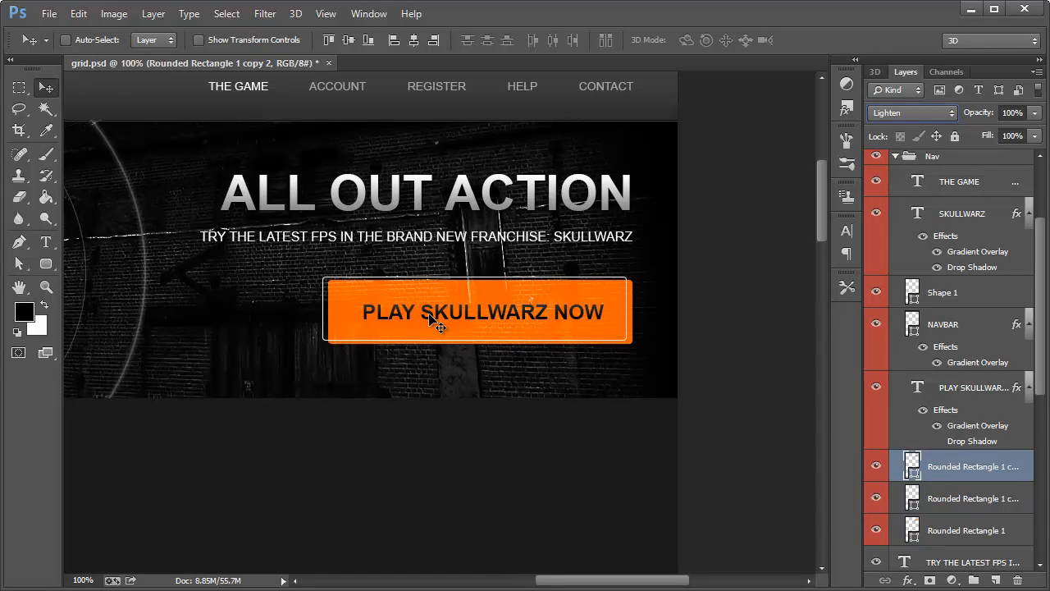
click(907, 120)
click(905, 129)
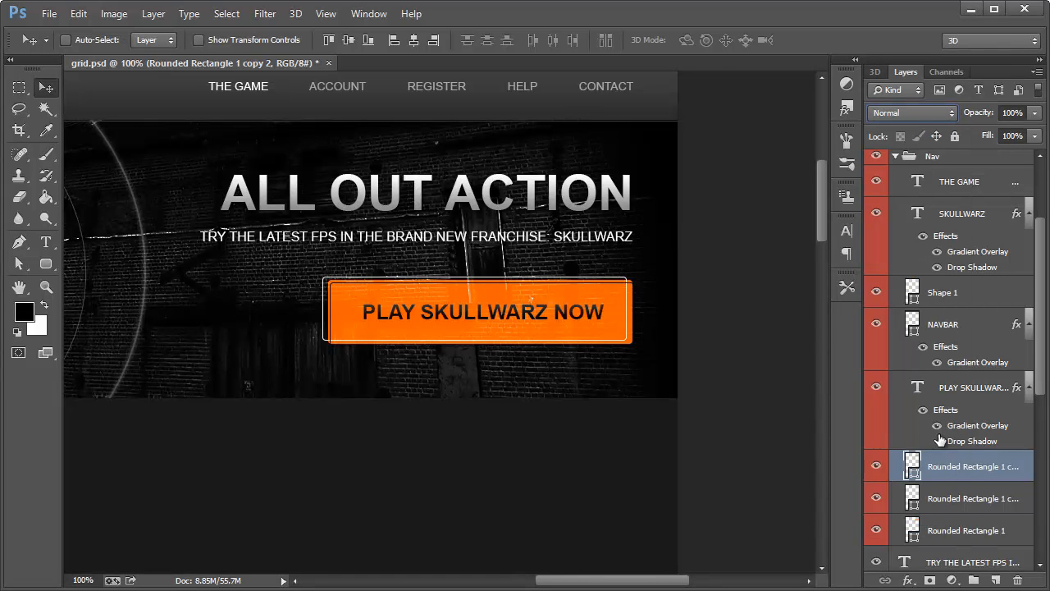
key(Down)
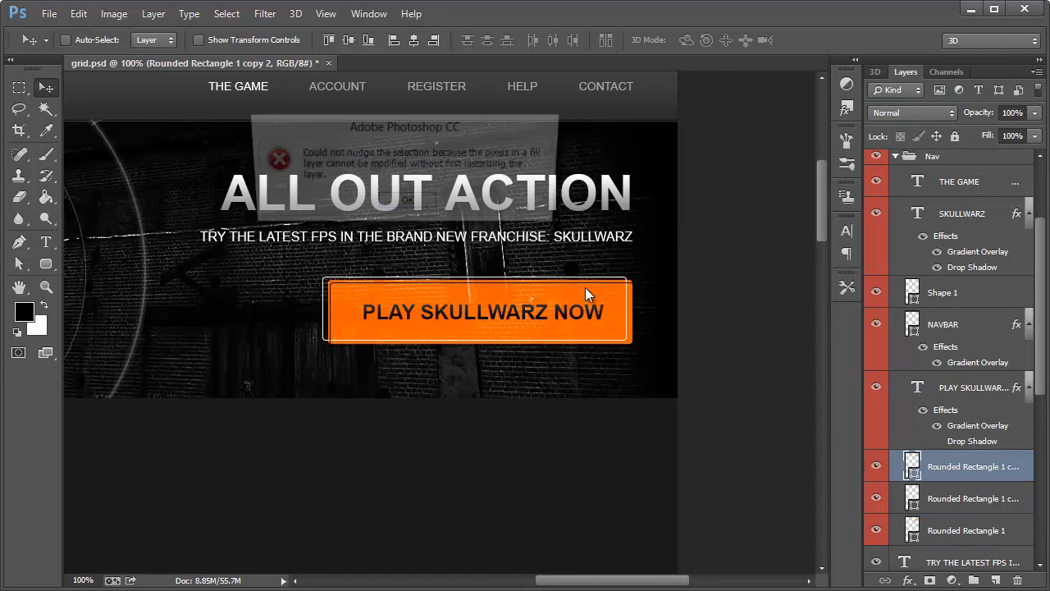
key(Return)
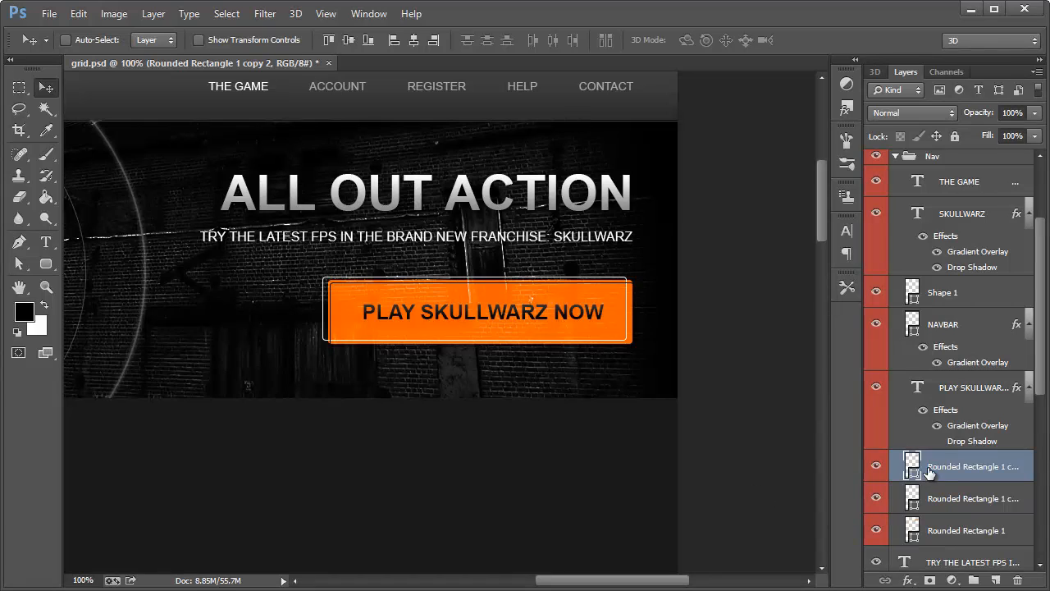
Nudge the black outline two steps right and two steps down inside the orange button.
key(ctrl+semicolon)
key(ctrl+semicolon)
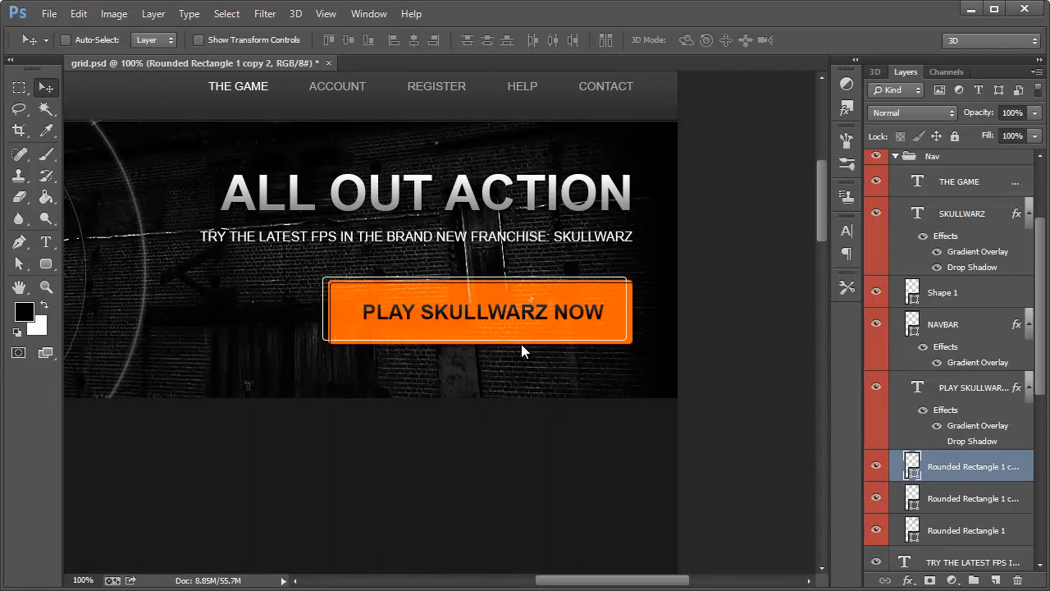
key(Right)
key(Right)
key(Down)
key(Down)
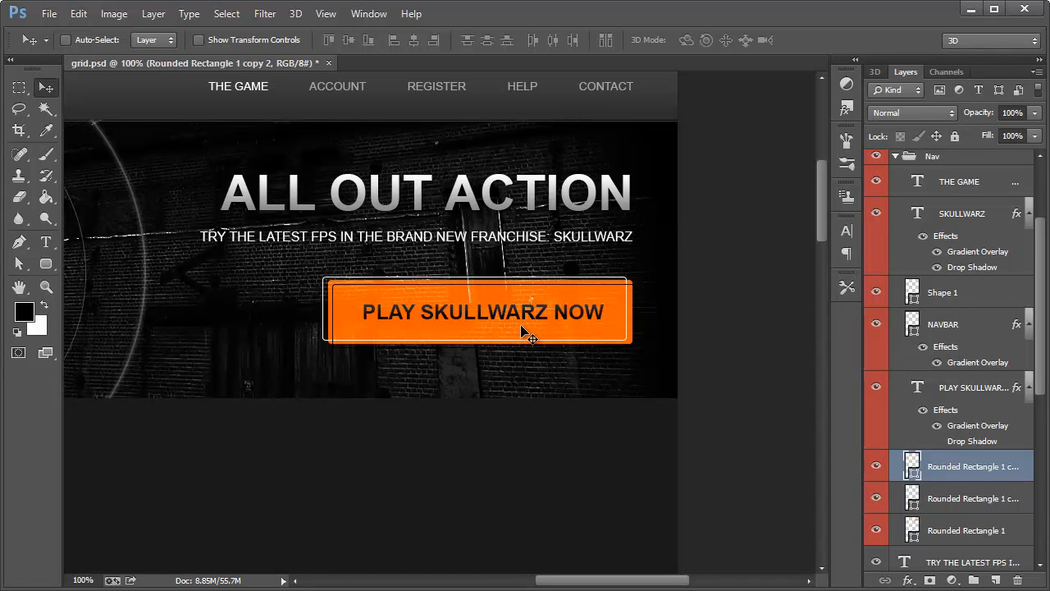
Examine the outlined button up close, the whole header at 66.7%, and the empty page area below it.
click(47, 287)
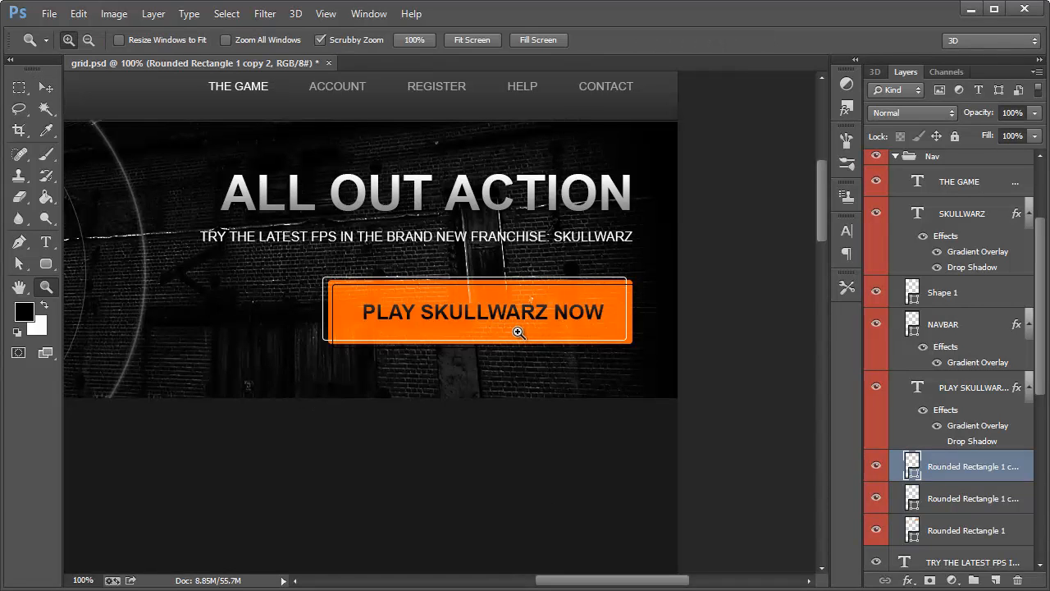
right_click(519, 333)
click(566, 439)
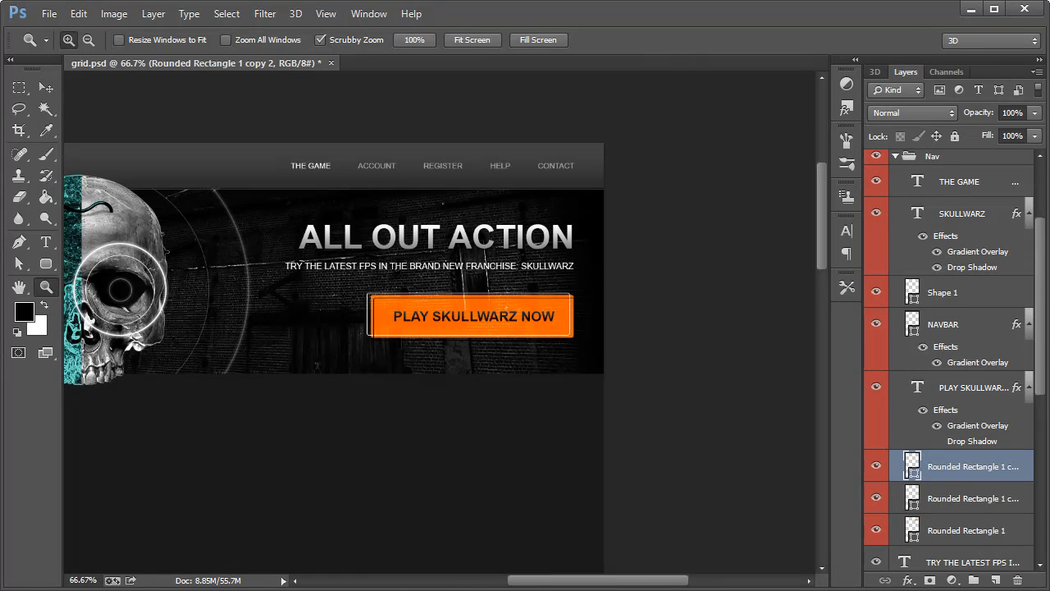
drag(633, 582, 597, 583)
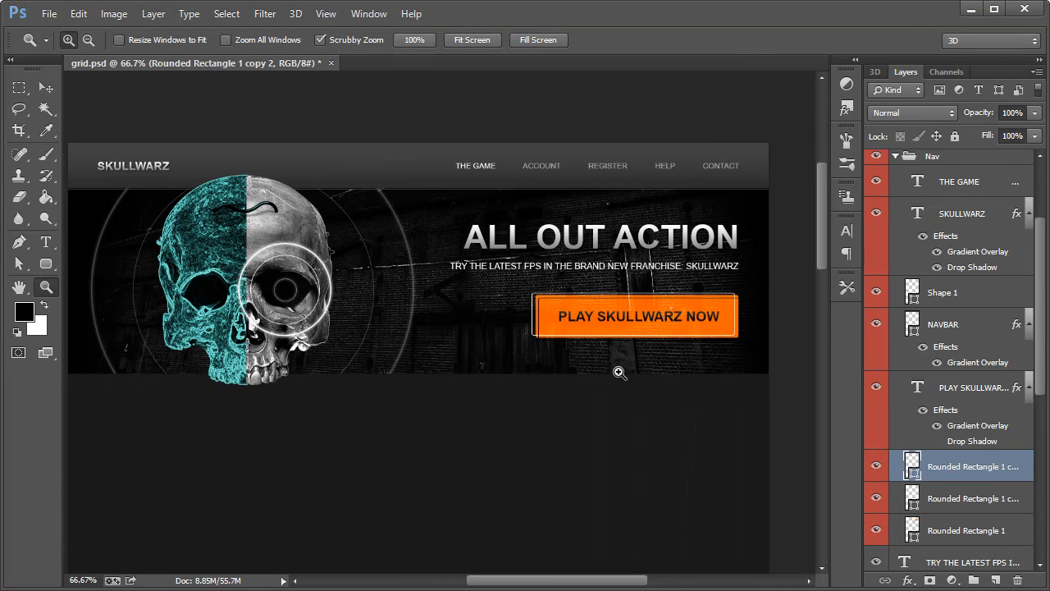
scroll(611, 351, down, 1)
click(622, 276)
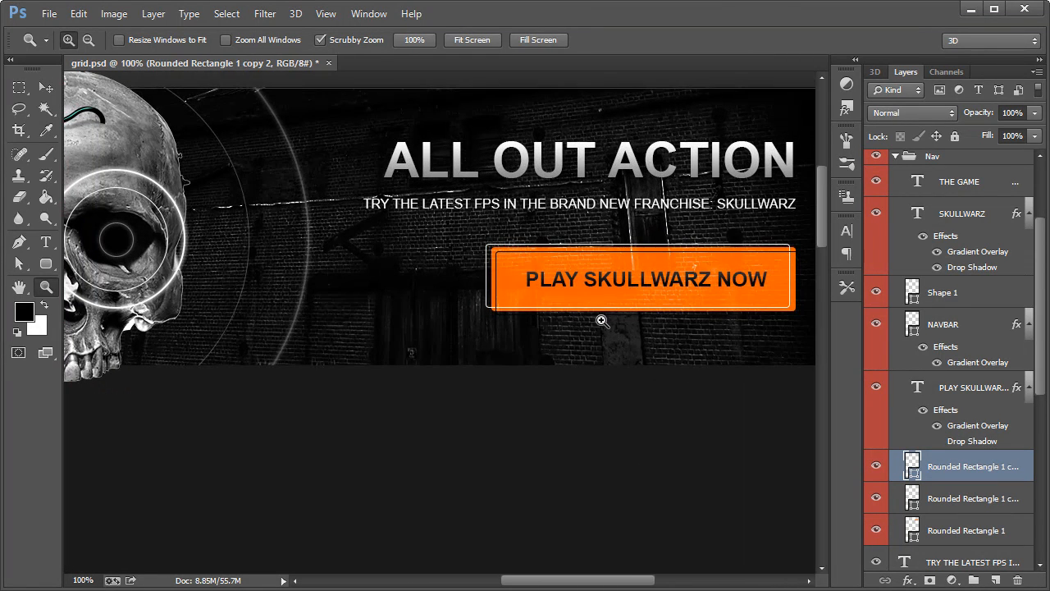
right_click(436, 304)
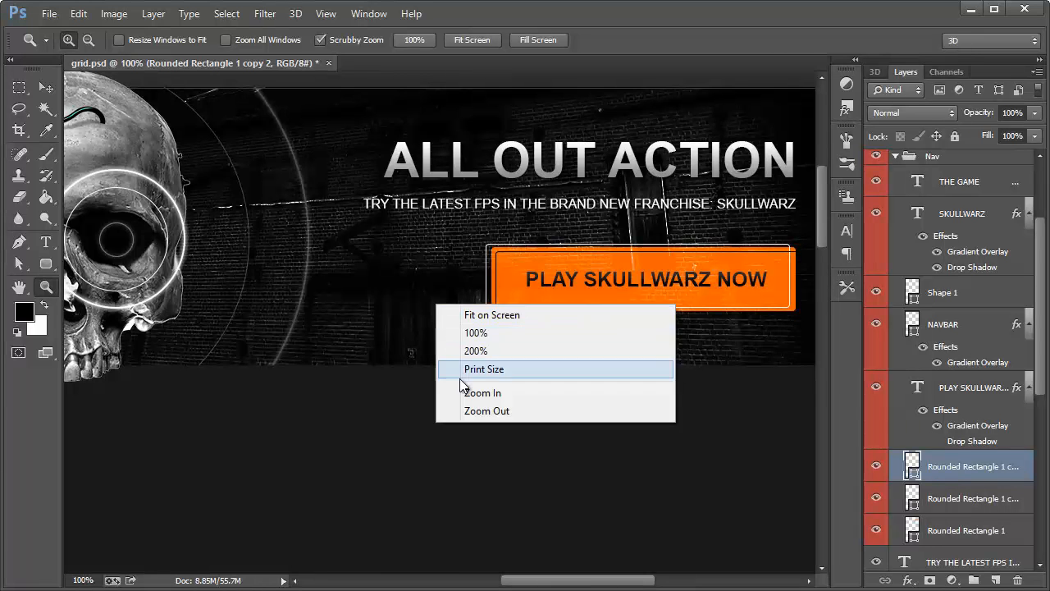
click(469, 411)
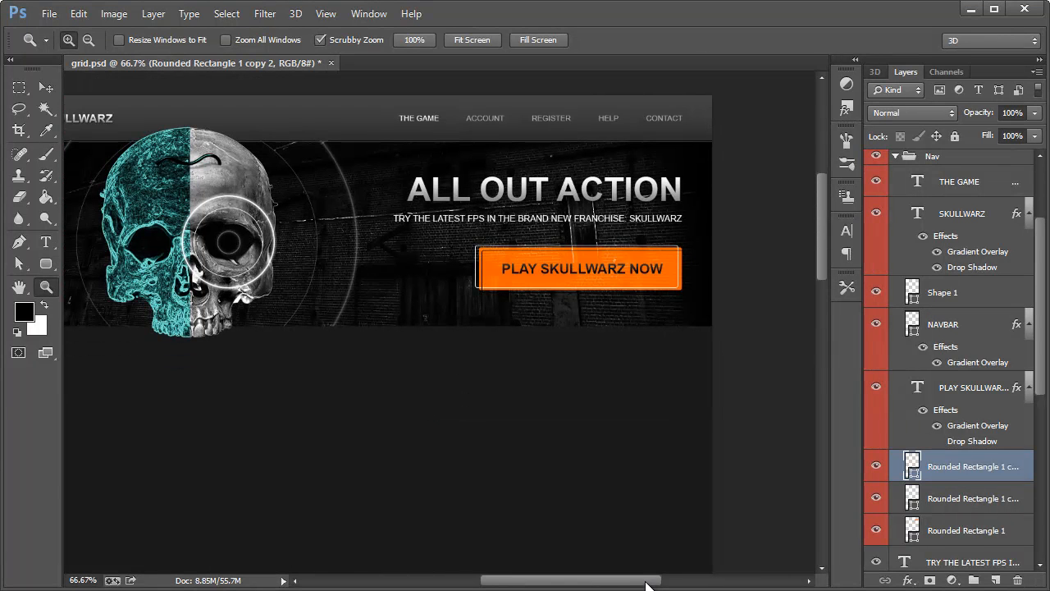
drag(647, 584, 592, 585)
scroll(622, 539, up, 1)
scroll(612, 410, down, 5)
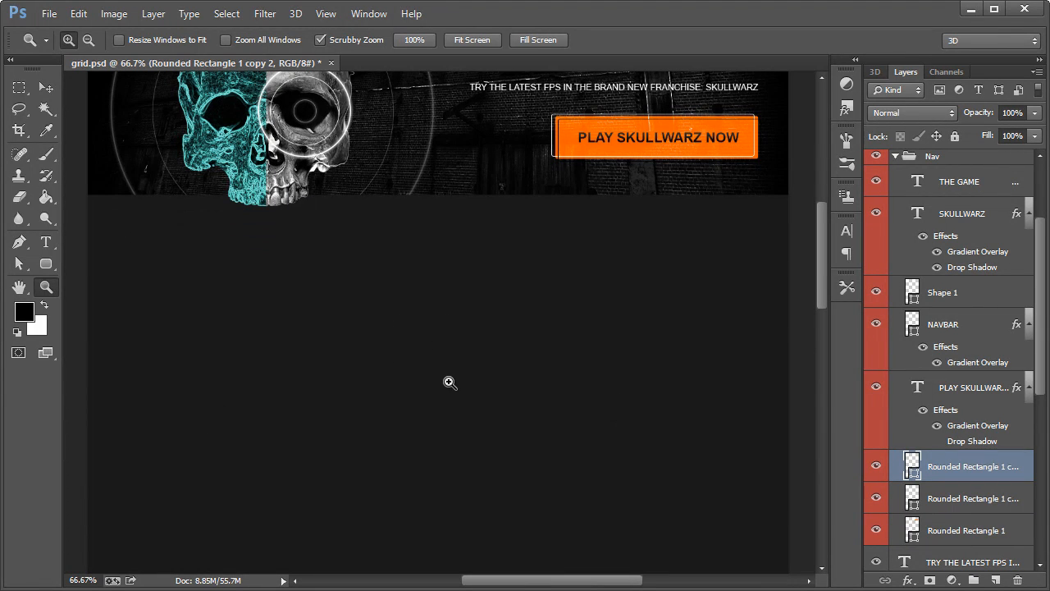
scroll(452, 382, up, 5)
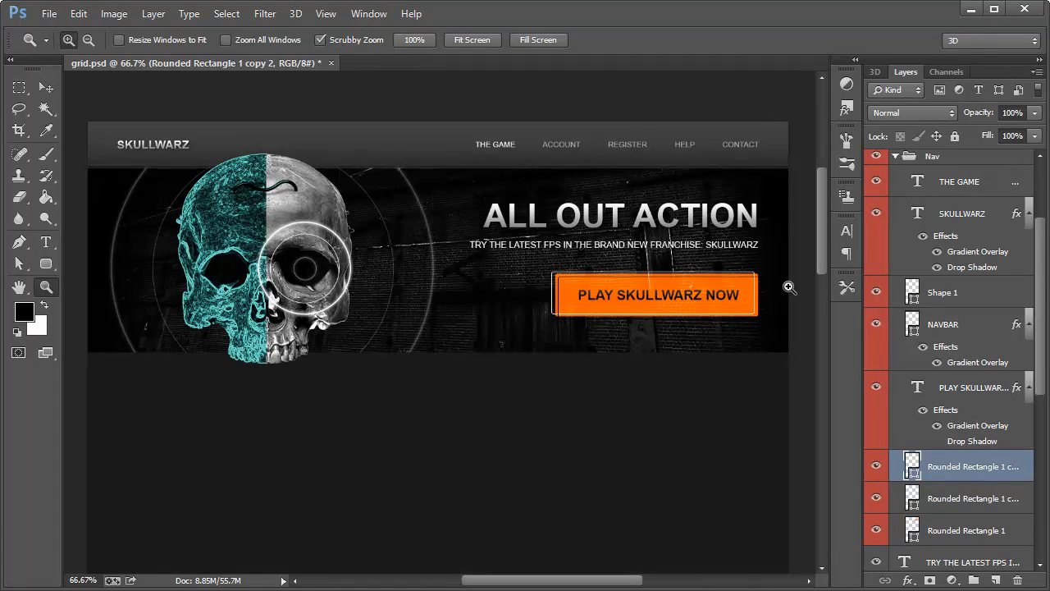
scroll(399, 435, down, 4)
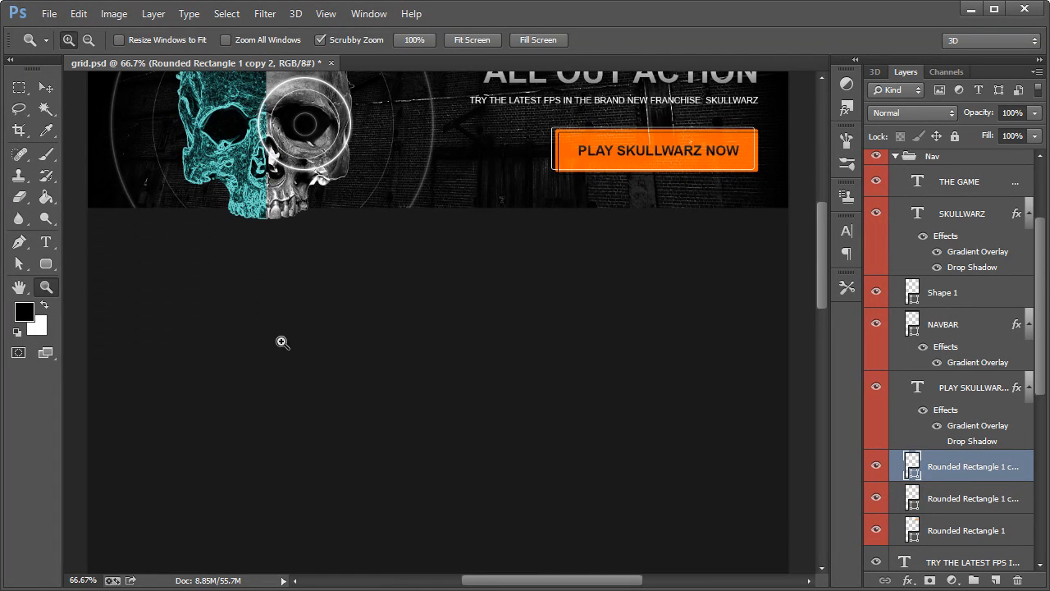
scroll(282, 342, down, 2)
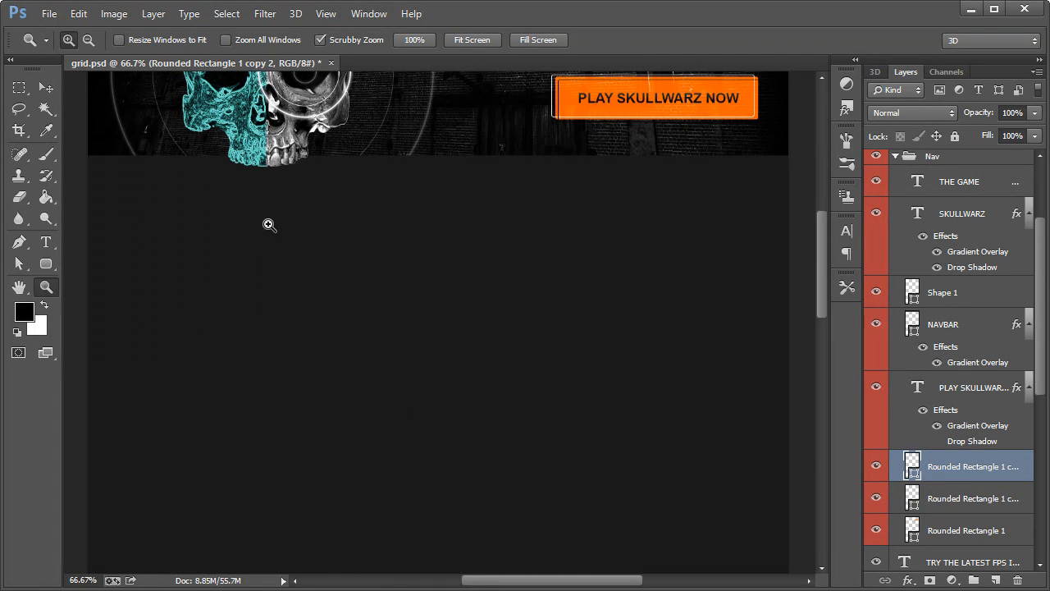